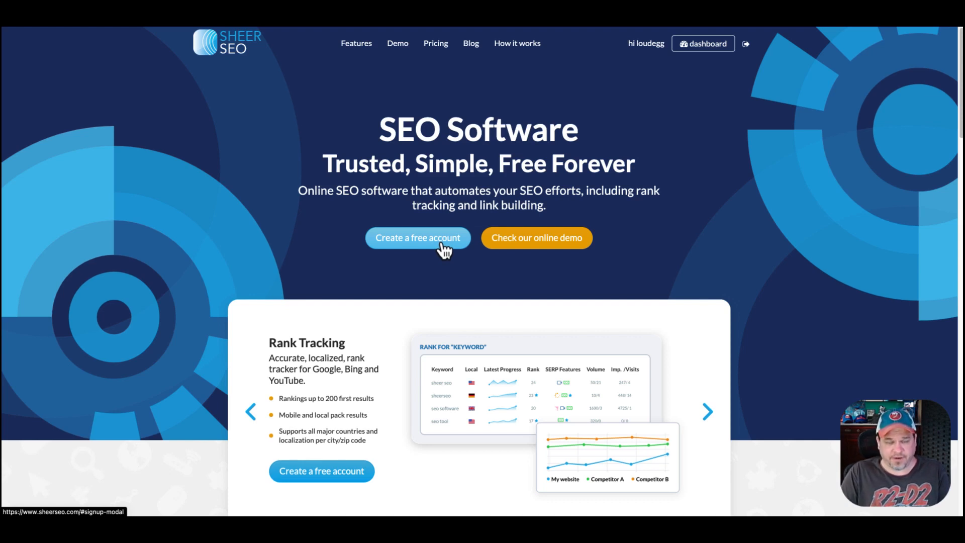
- Open the account dashboard and examine its rankings, web presence and organic visits graphs and boarding tasks
click(704, 45)
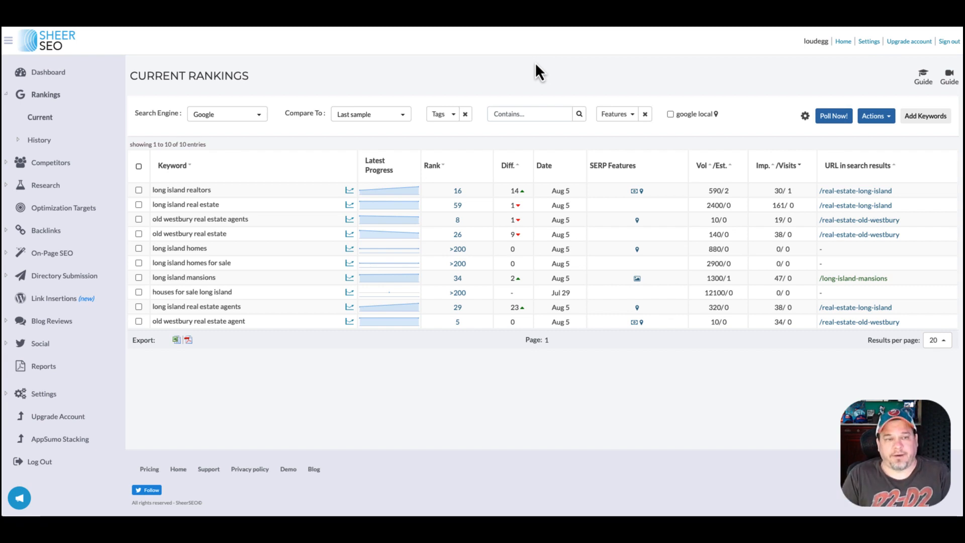
click(61, 76)
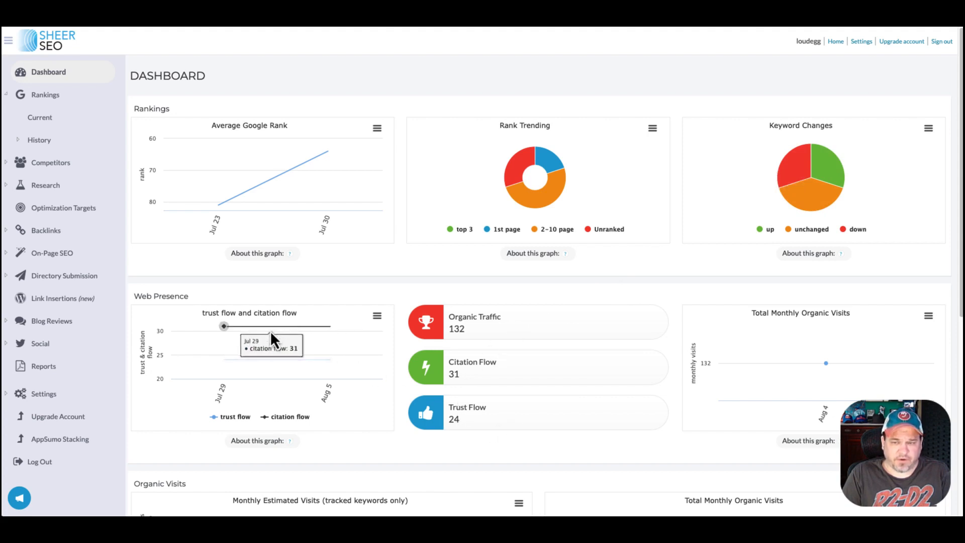
scroll(467, 333, down, 5)
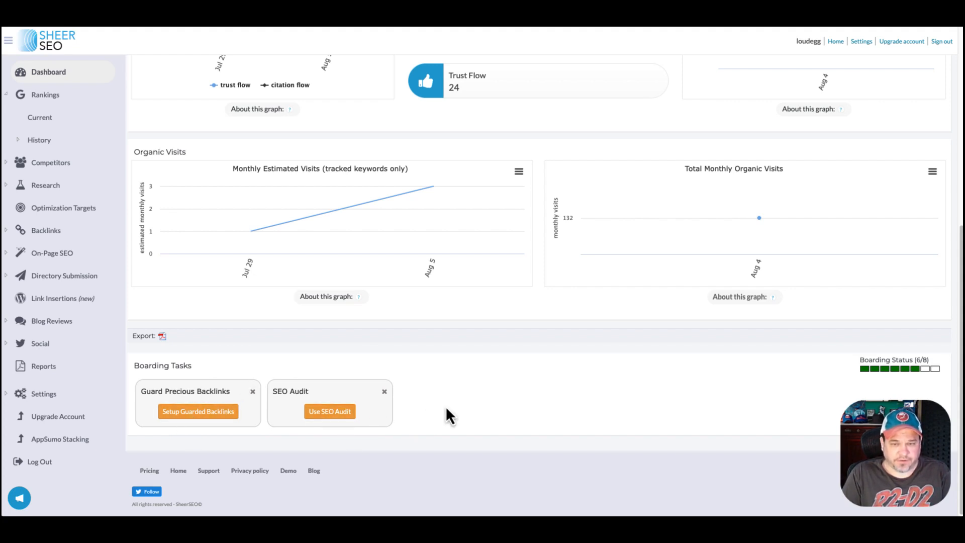
scroll(445, 406, up, 7)
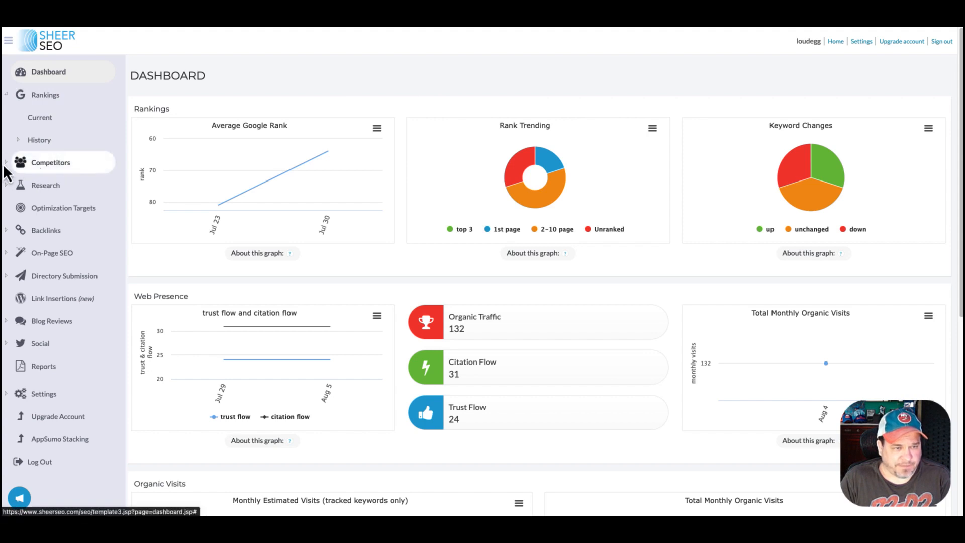
click(20, 163)
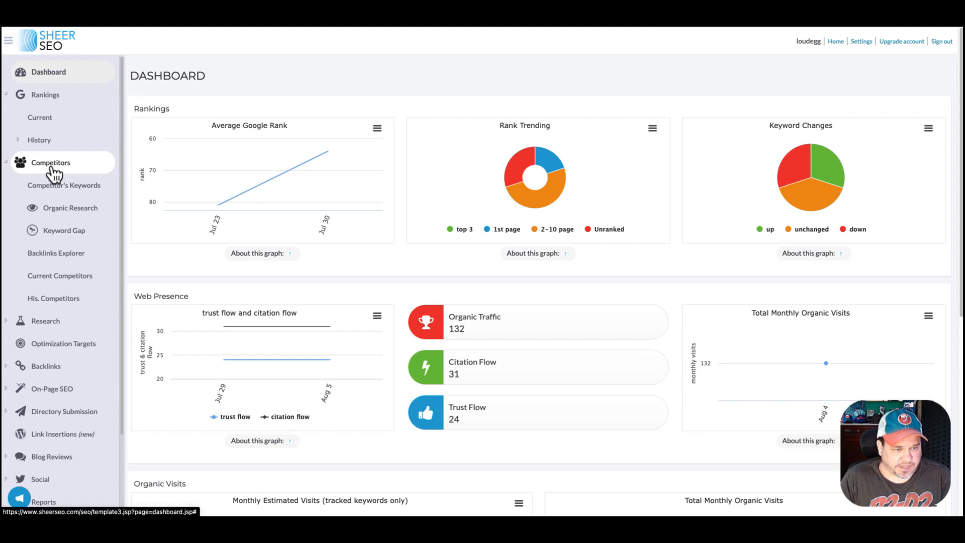
click(6, 321)
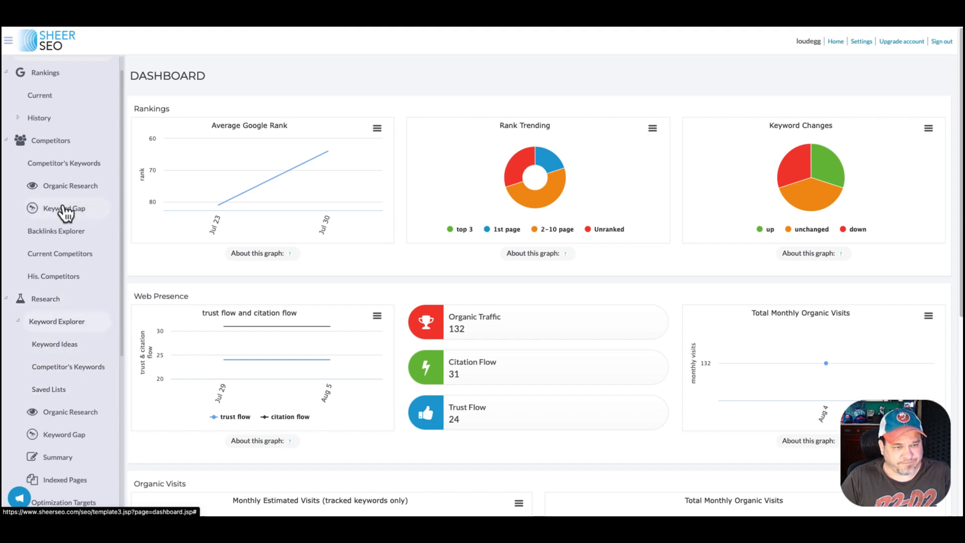
click(6, 299)
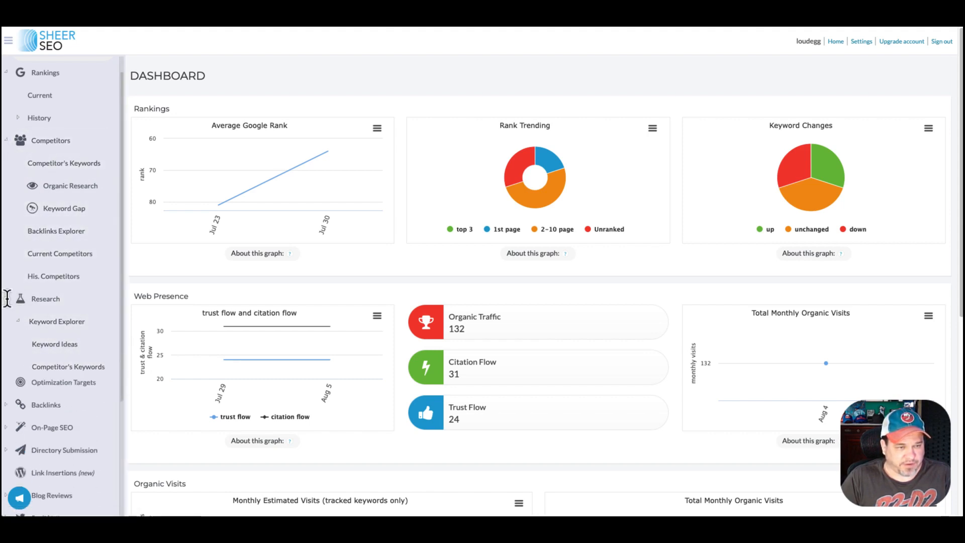
click(7, 143)
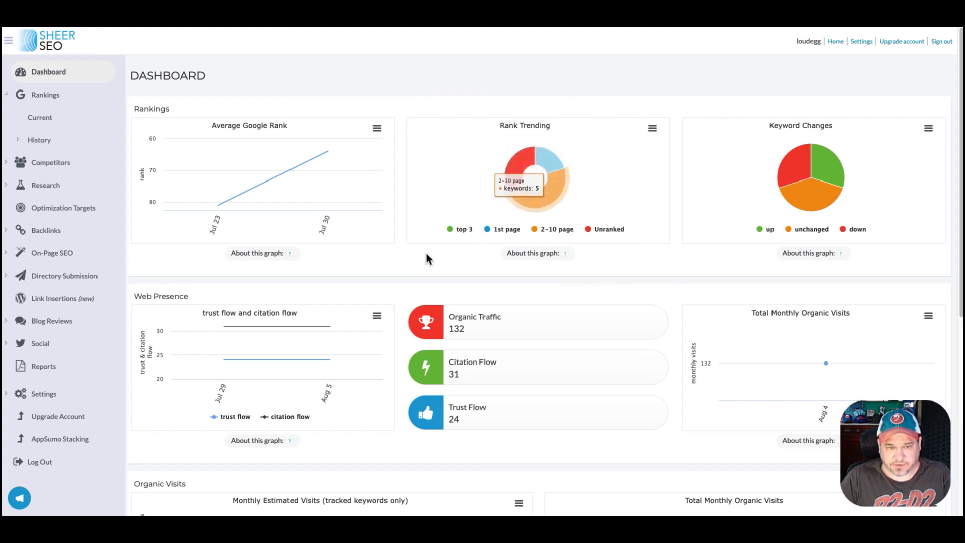
- Open the current keyword rankings and view them for Google Local, Bing, YouTube and all search engines, ending back on Google
scroll(550, 333, down, 1)
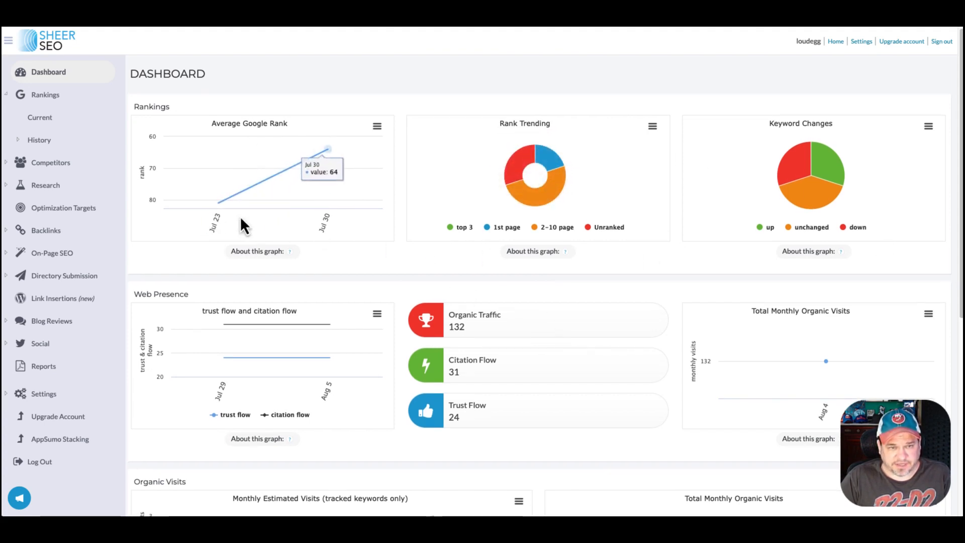
mouse_move(276, 254)
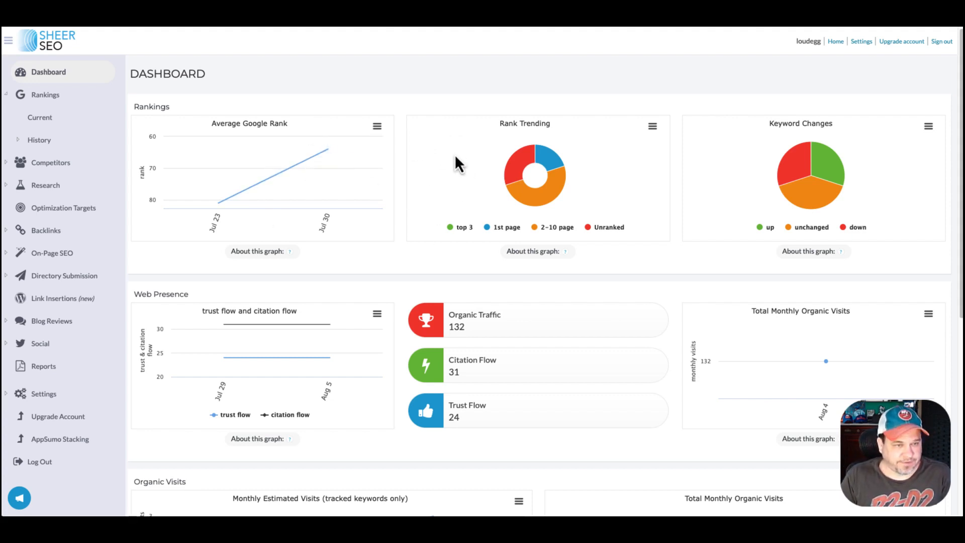
click(42, 120)
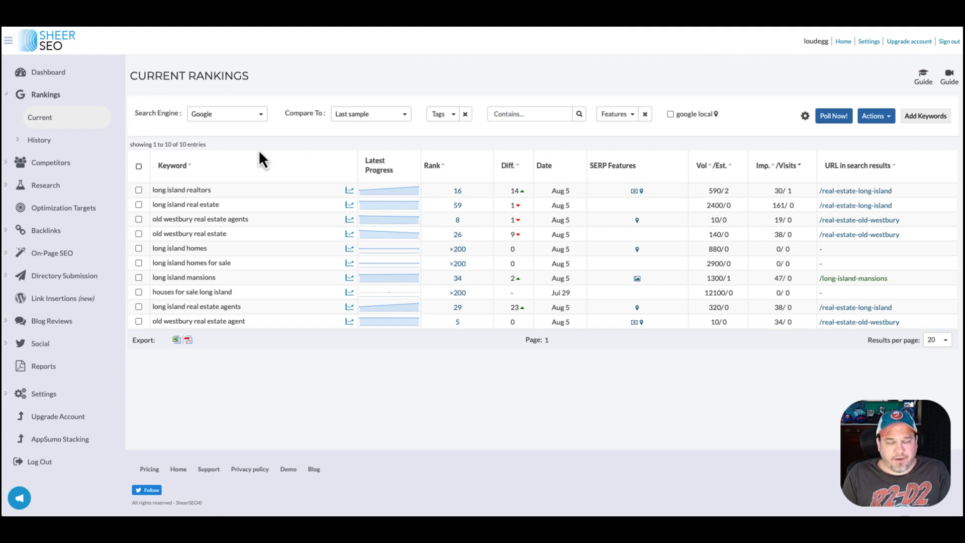
click(237, 114)
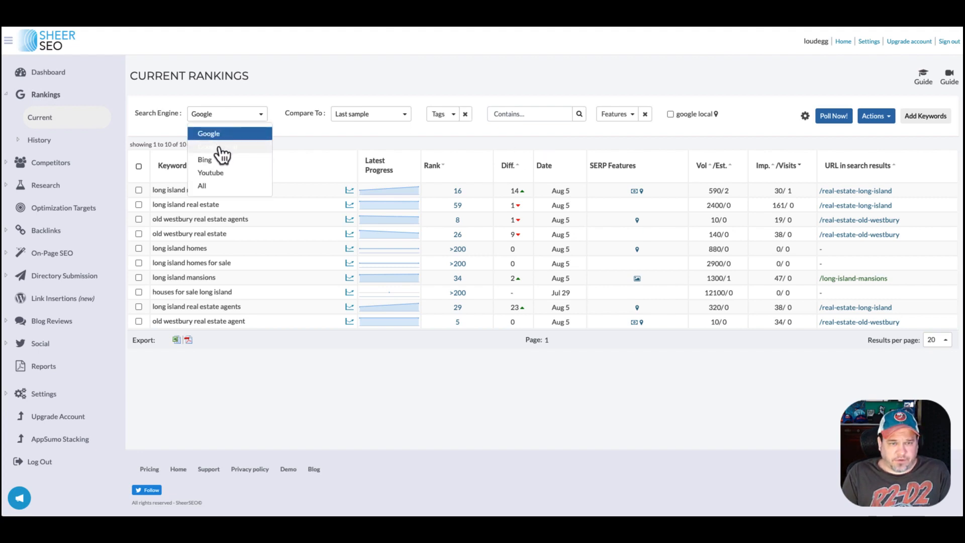
click(219, 147)
click(246, 117)
click(249, 159)
click(257, 117)
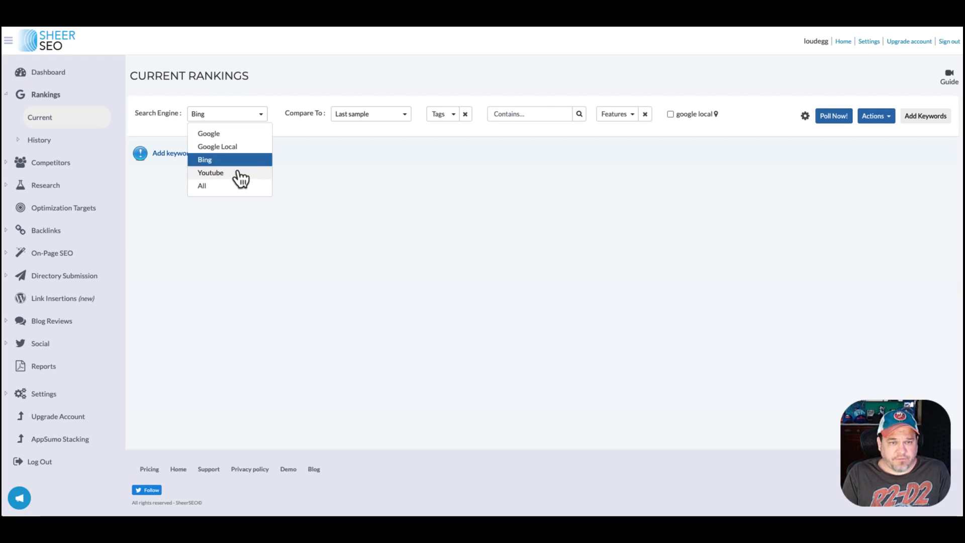
click(239, 173)
click(257, 118)
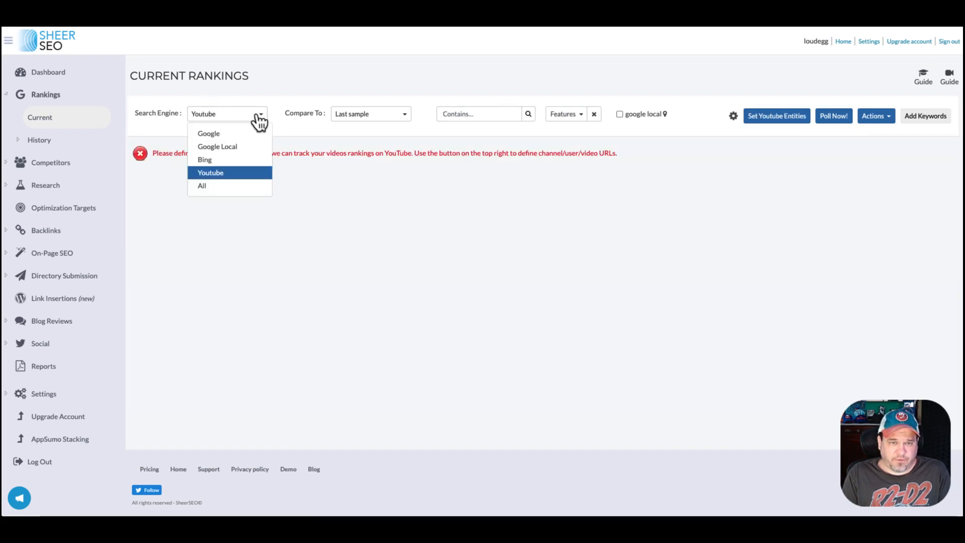
click(225, 186)
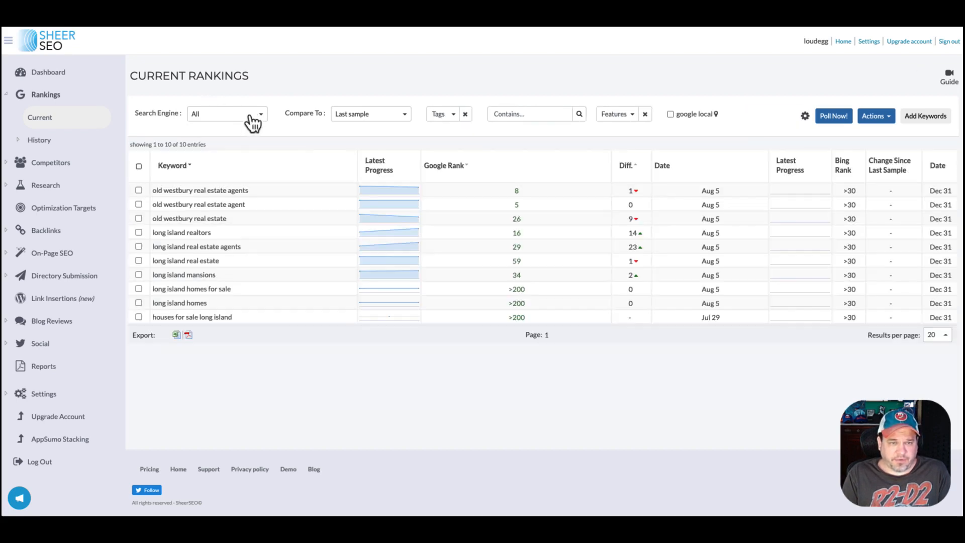
click(260, 122)
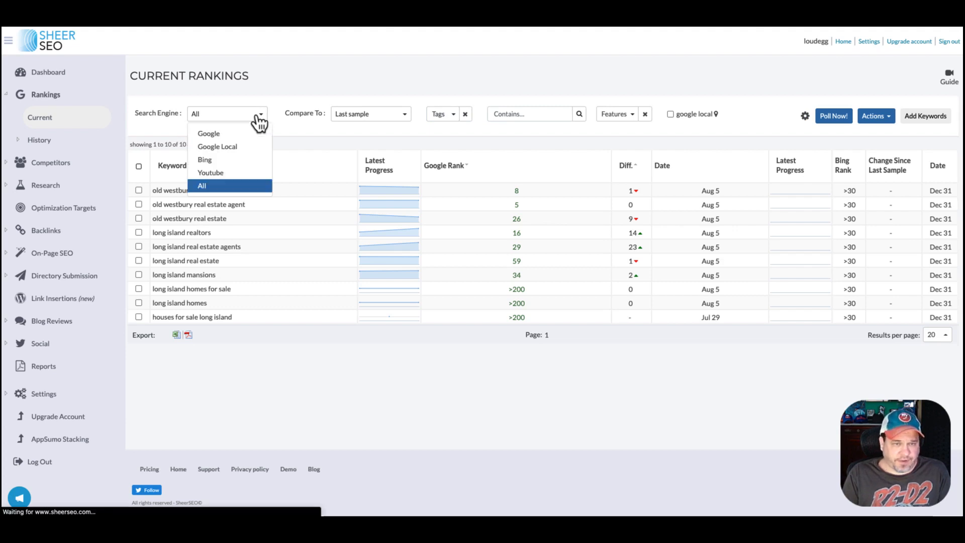
click(262, 130)
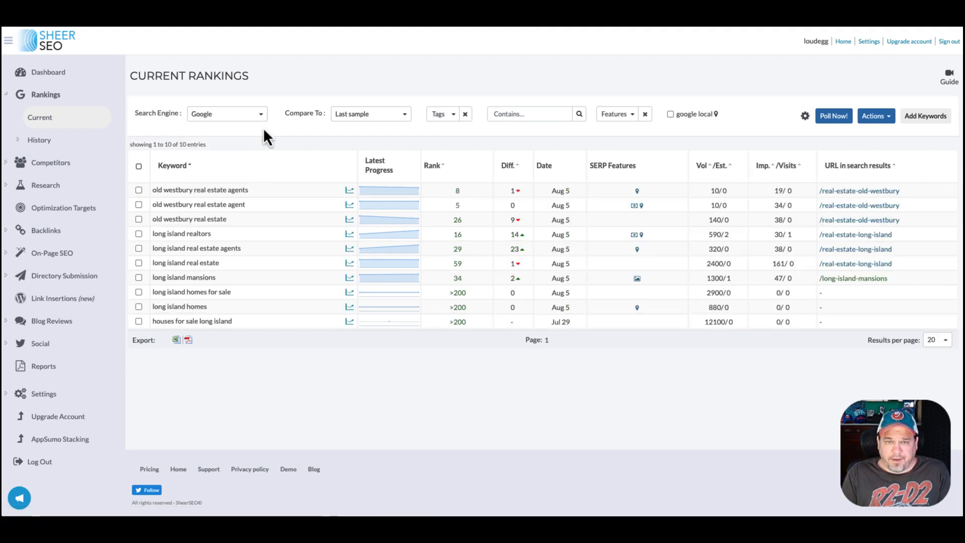
- Open the Tags Manager from the current rankings and add a new tag named Old Westbury
click(451, 117)
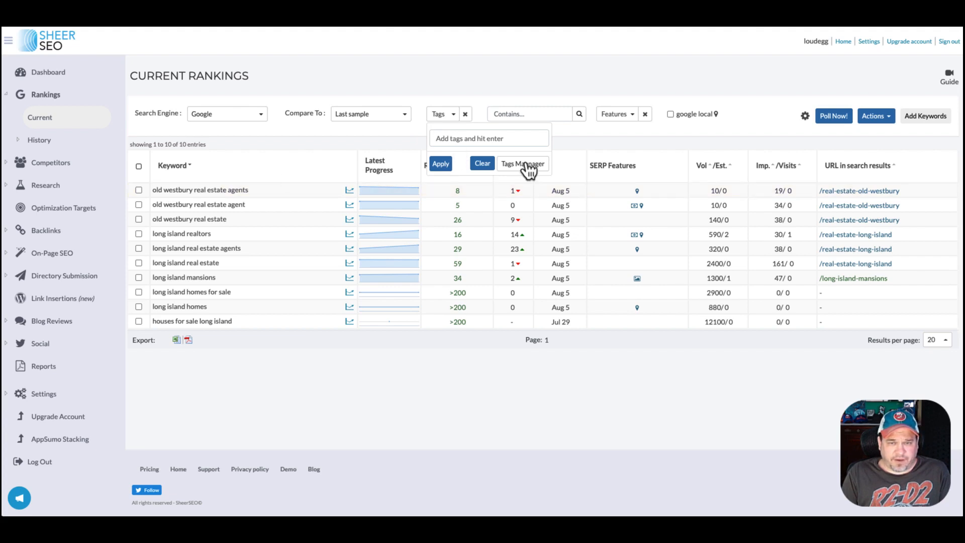
mouse_move(180, 189)
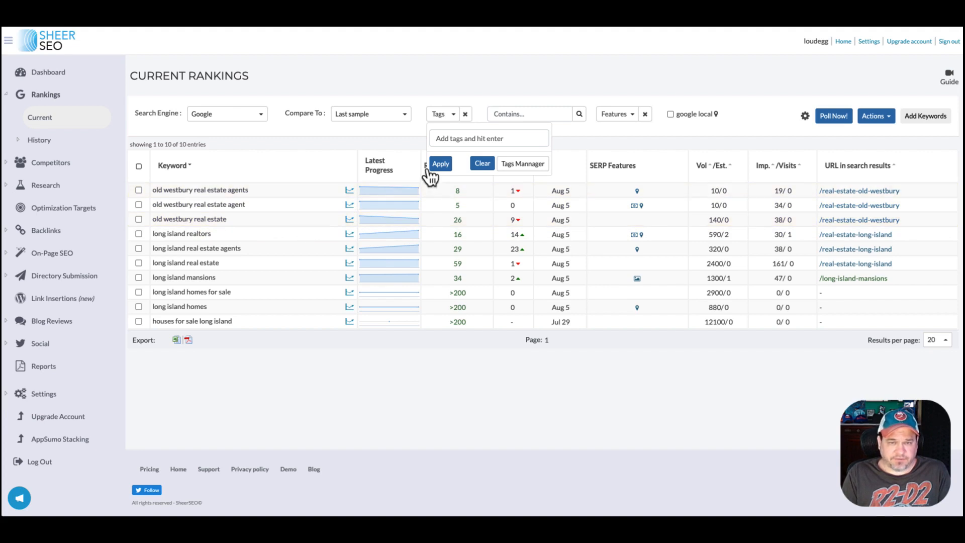
click(529, 169)
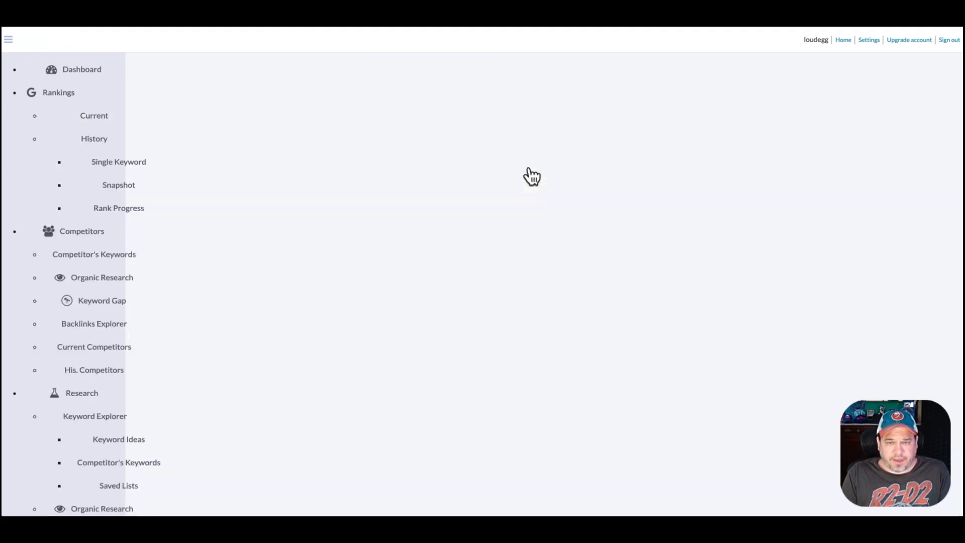
click(231, 194)
text(Old W)
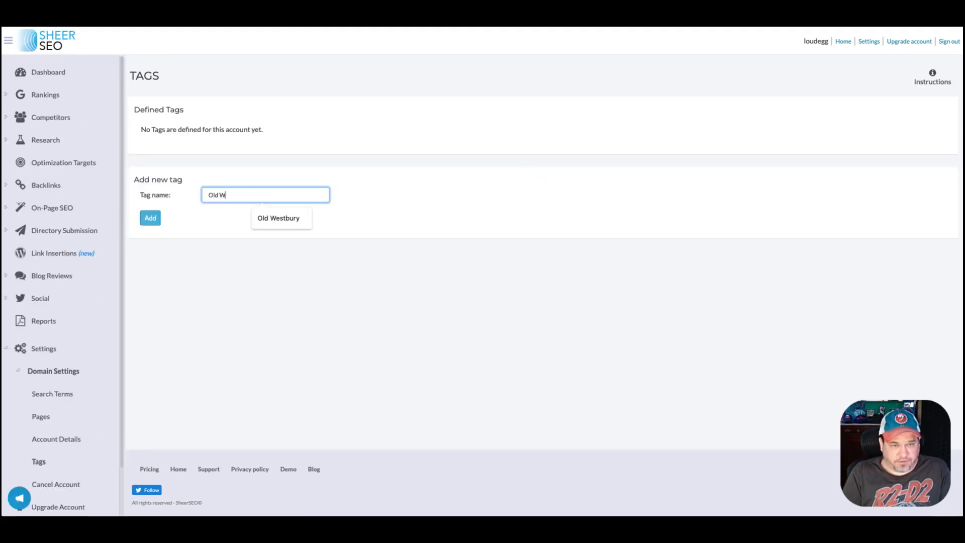
text(e)
click(280, 217)
click(151, 218)
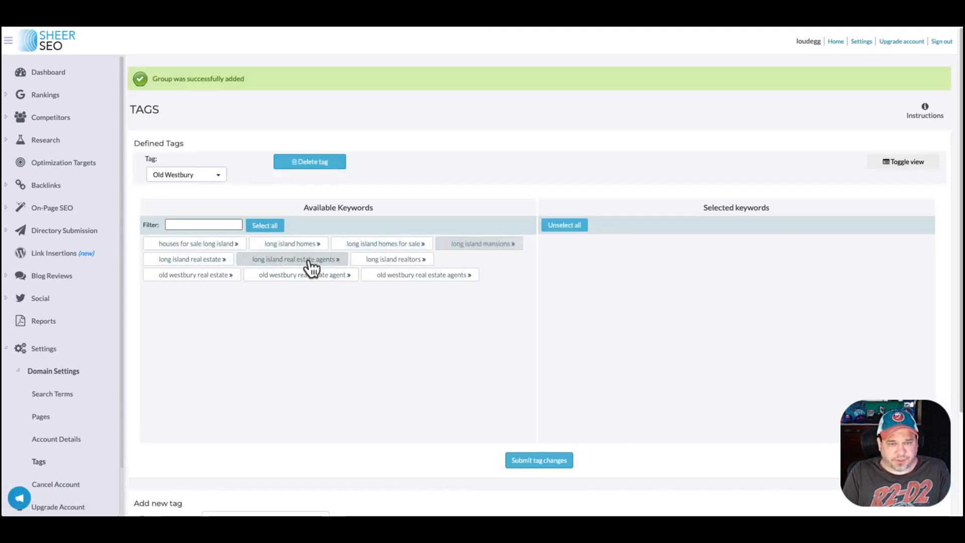
- Assign the keywords old westbury real estate, old westbury real estate agent and old westbury real estate agents to the Old Westbury tag and submit
click(229, 279)
click(229, 280)
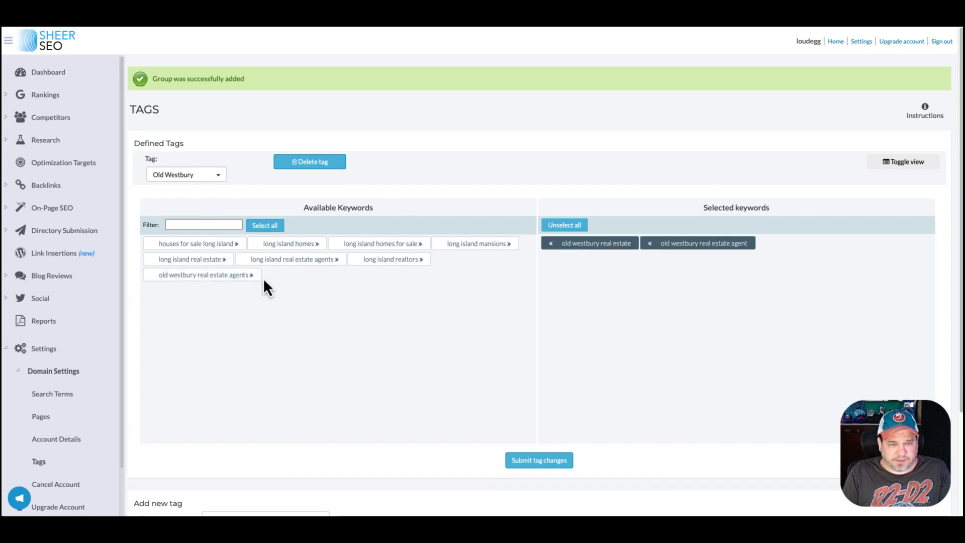
click(229, 278)
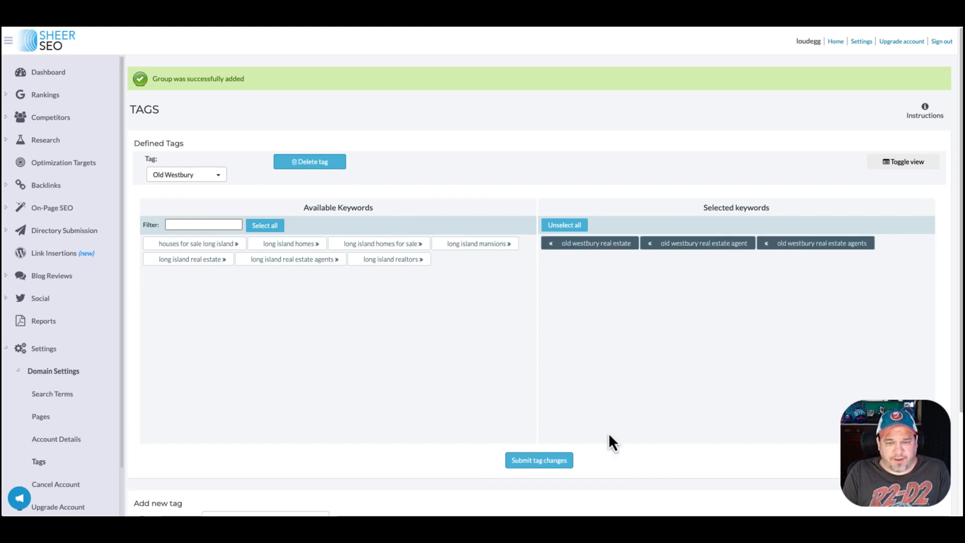
click(555, 465)
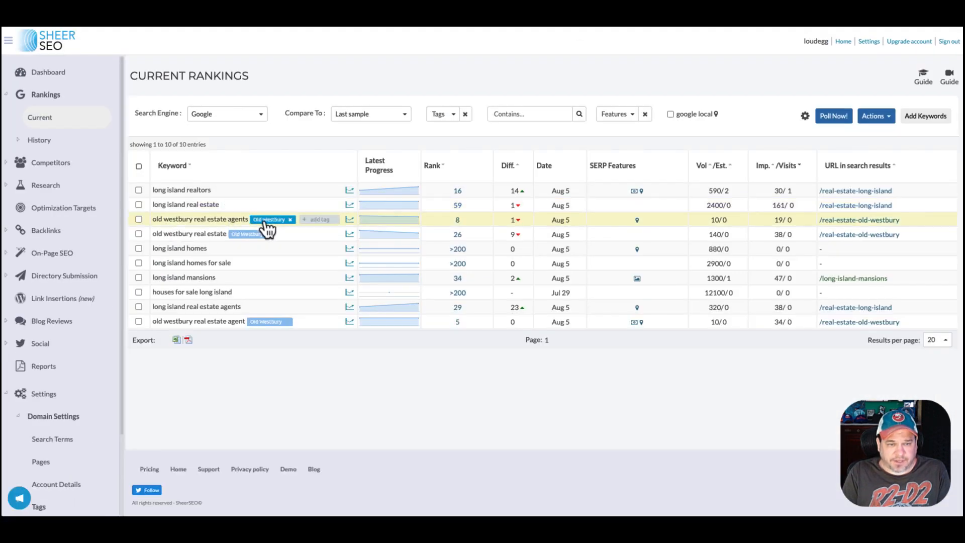
- Filter the current rankings by the Old Westbury tag to view its keywords, and clear the filter
click(451, 116)
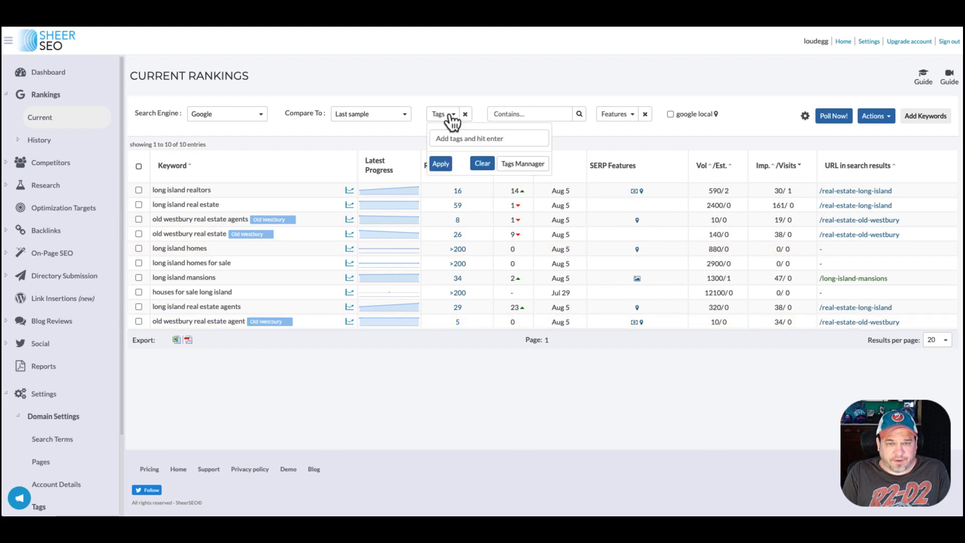
click(447, 134)
click(448, 153)
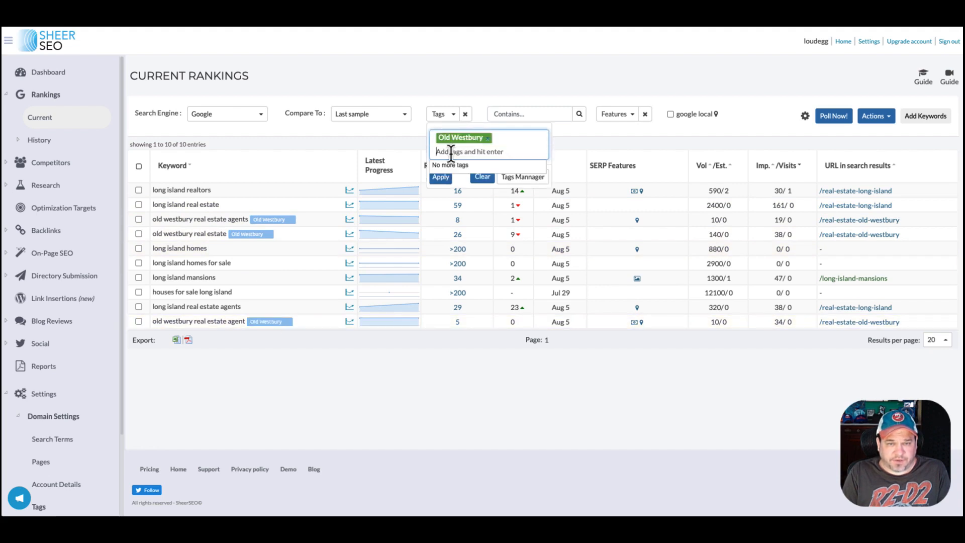
click(440, 177)
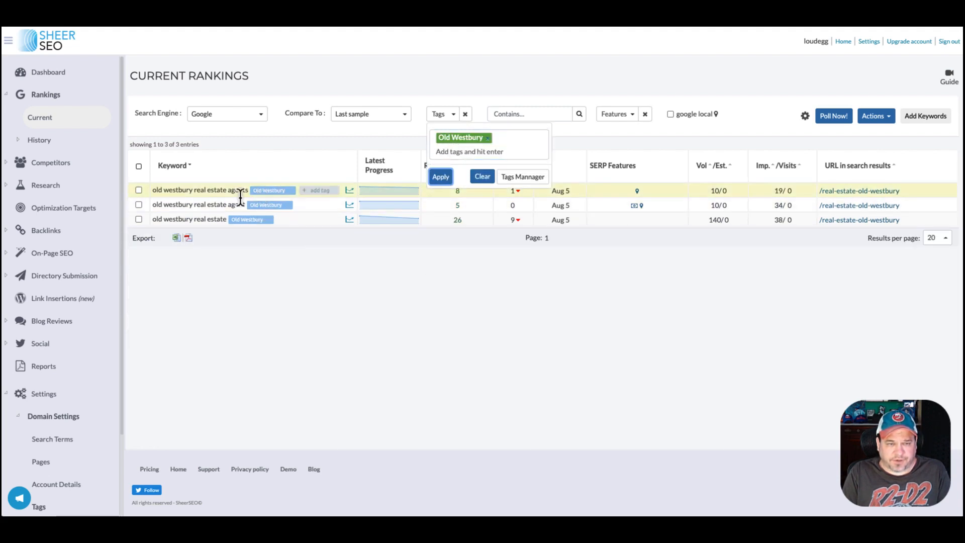
click(465, 115)
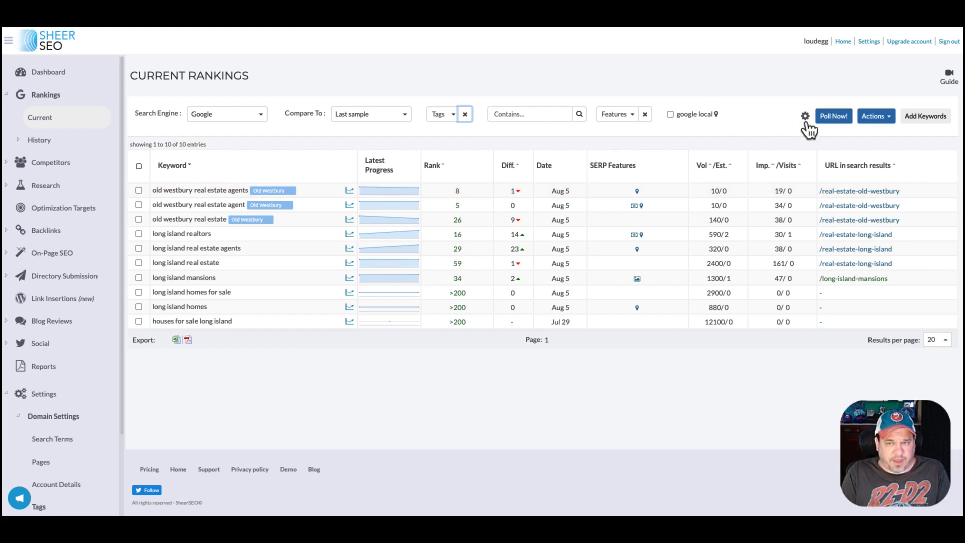
- Try to poll the current rankings immediately and dismiss the account upgrade dialog
click(833, 118)
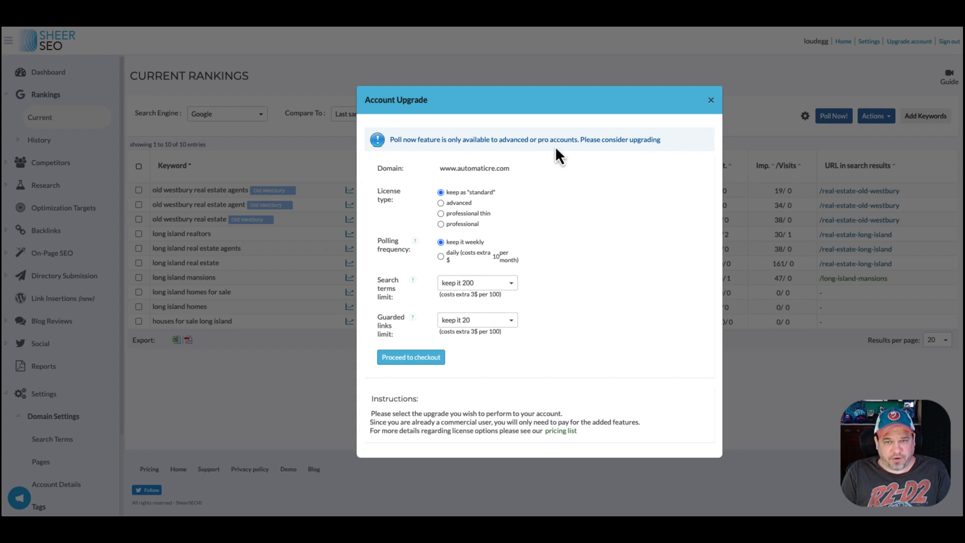
click(710, 100)
- Inspect the Add Keywords form's keyword entry and optional area suggestions, and close it without adding a keyword
click(929, 119)
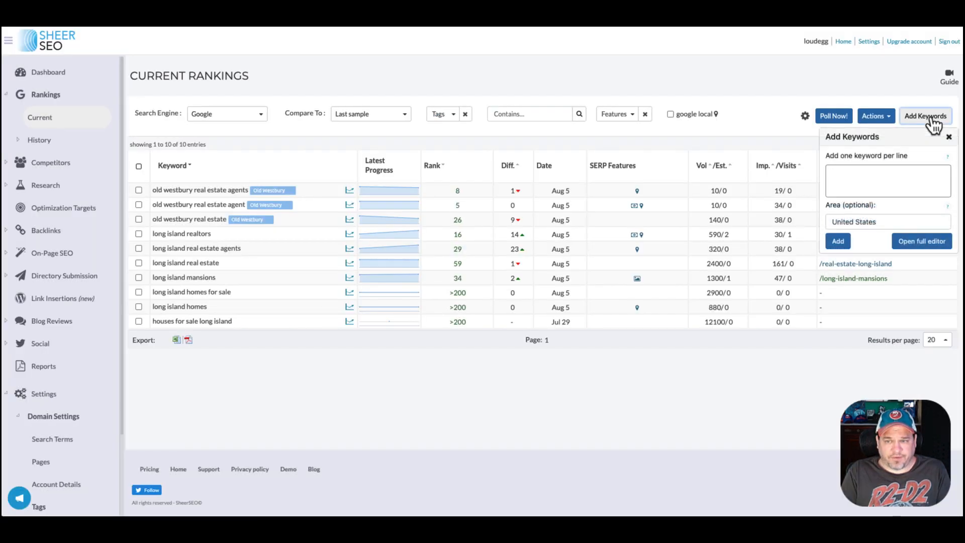
click(847, 175)
text(fd)
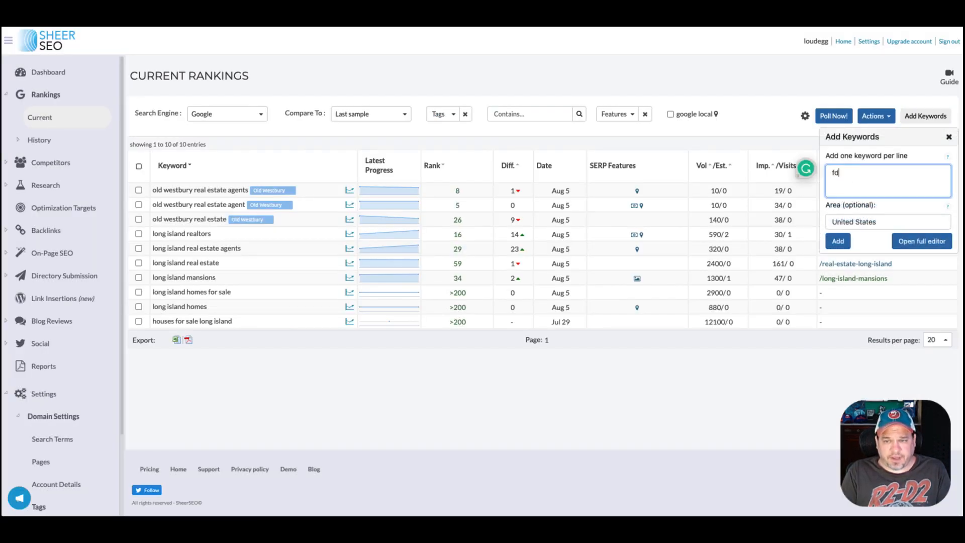
key(BackSpace)
key(BackSpace)
key(BackSpace)
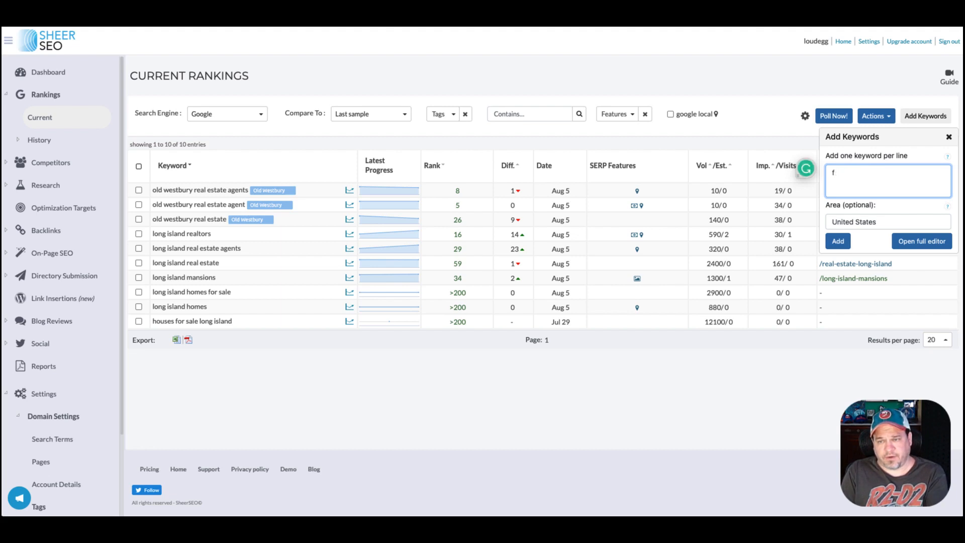
click(881, 221)
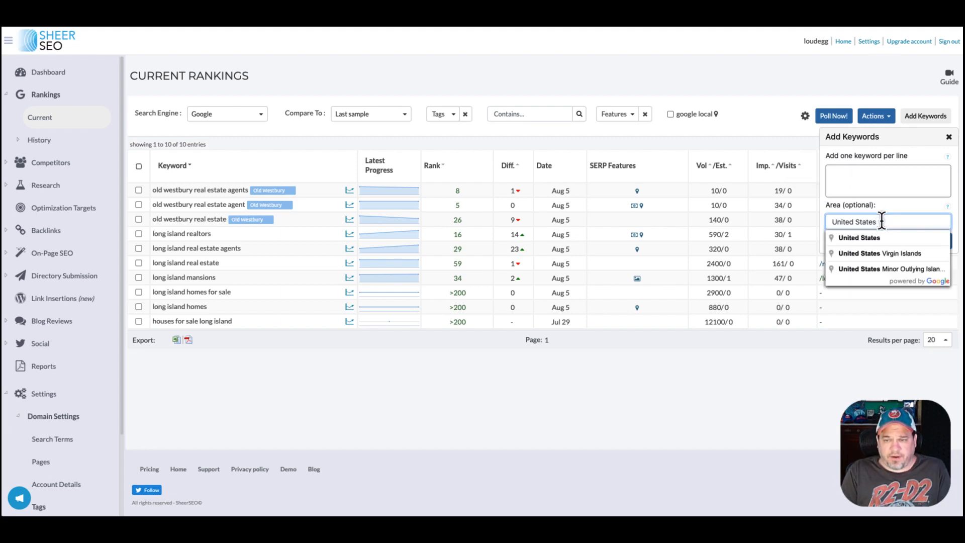
click(949, 137)
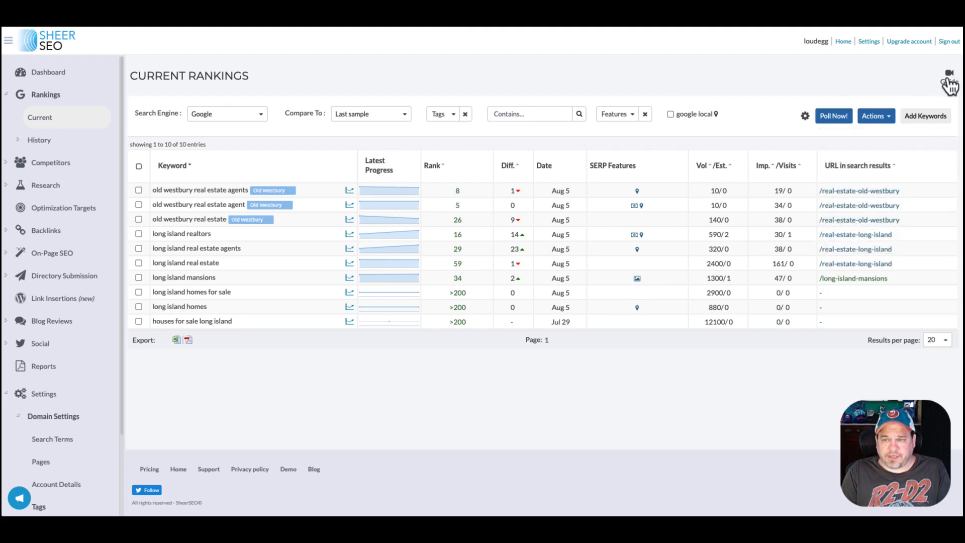
- Open the rank tracking guide video on the current rankings page and pause its playback
click(948, 78)
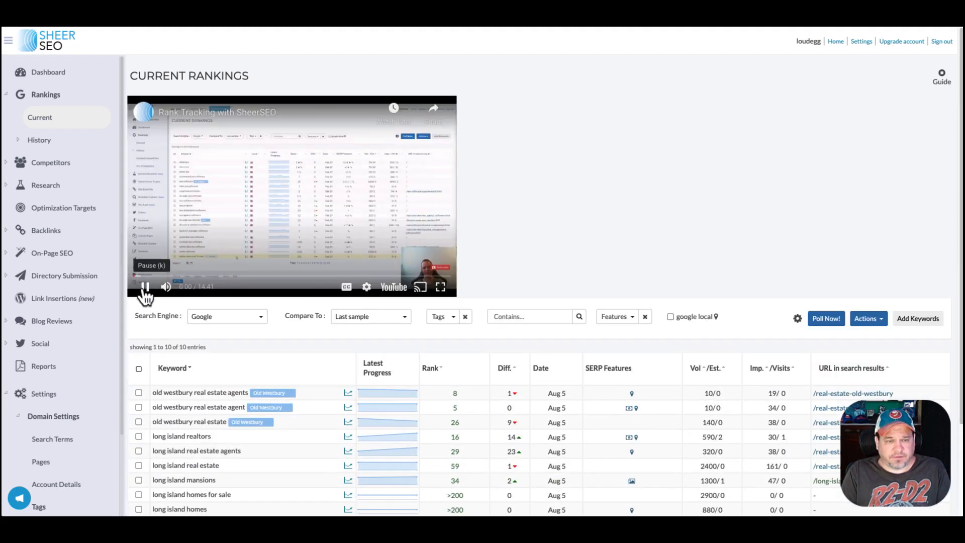
click(145, 287)
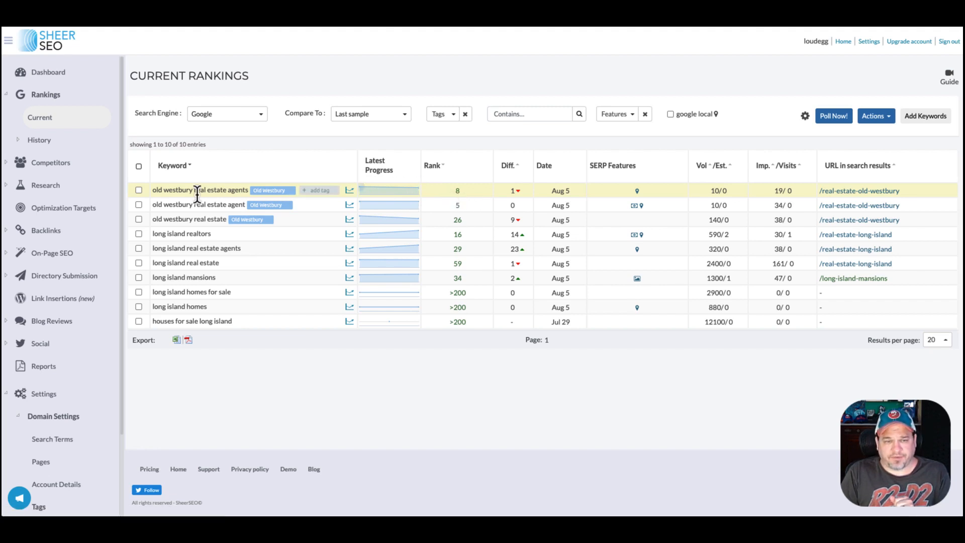
- Examine the difference, SERP features, volume and impressions columns, highlighting the search volume of long island realtors
mouse_move(513, 173)
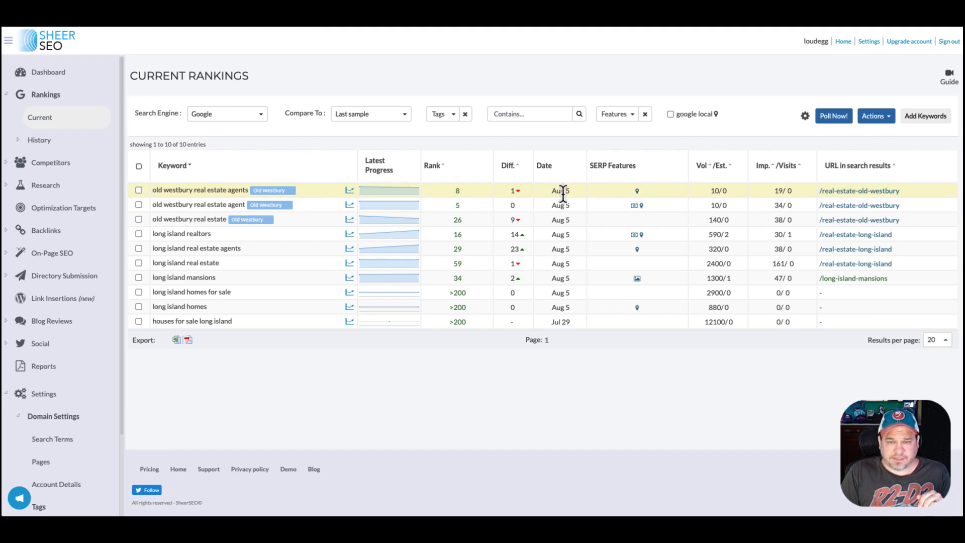
mouse_move(637, 198)
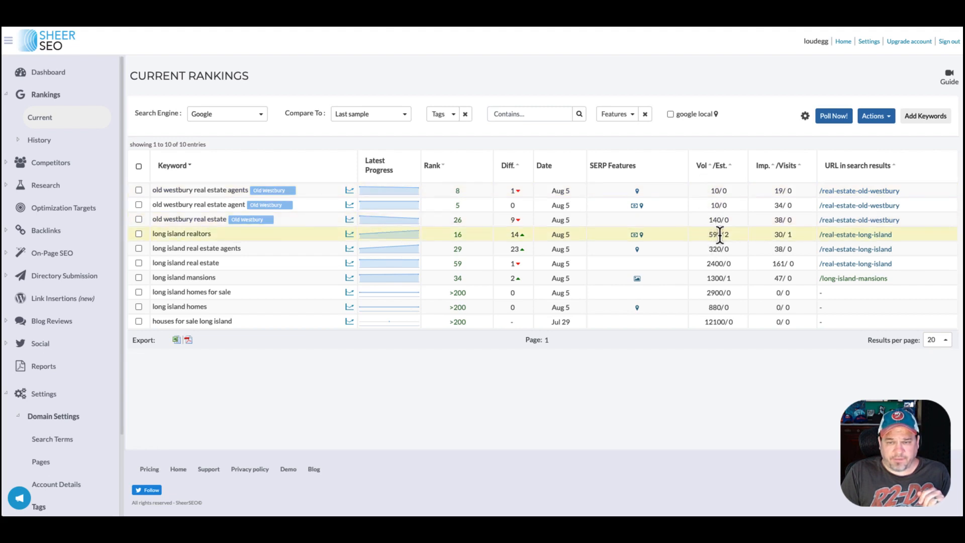
drag(710, 235, 722, 238)
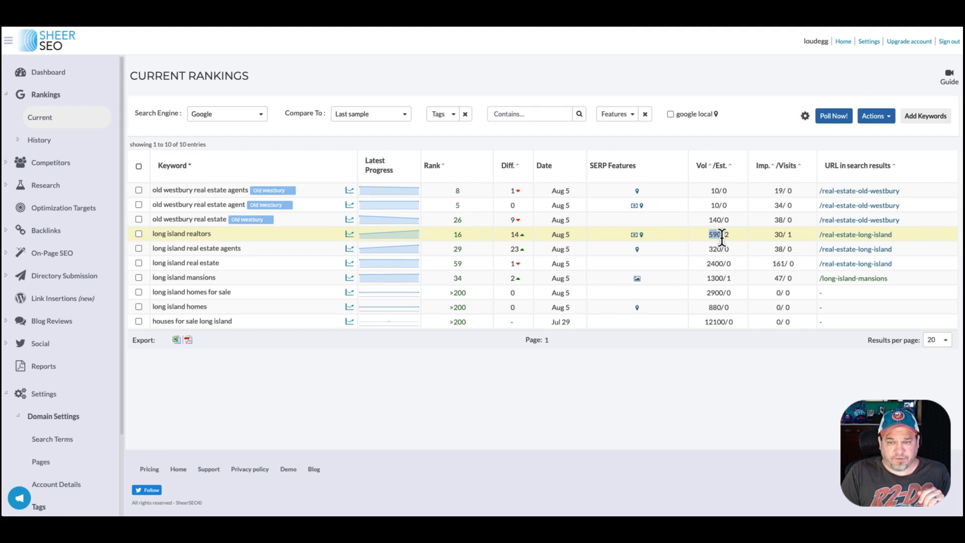
mouse_move(722, 171)
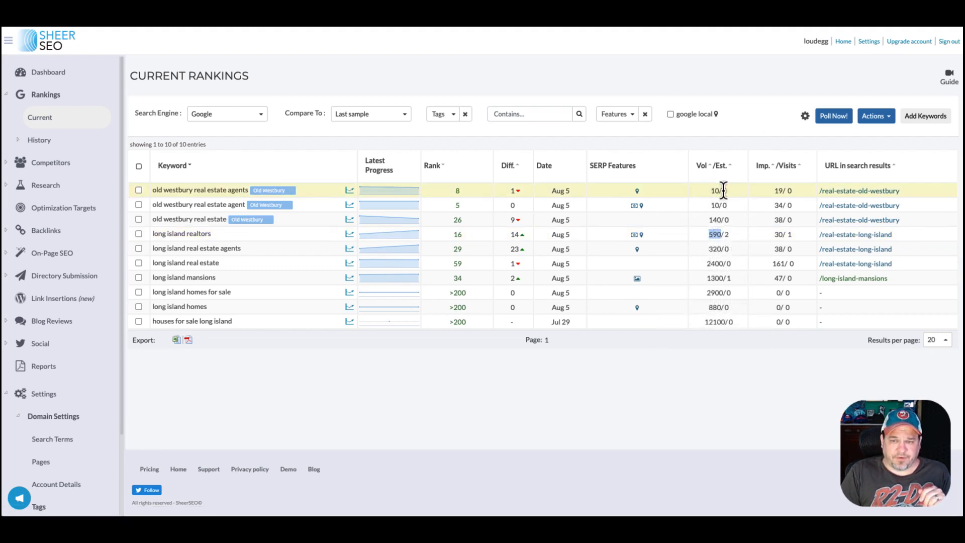
mouse_move(766, 172)
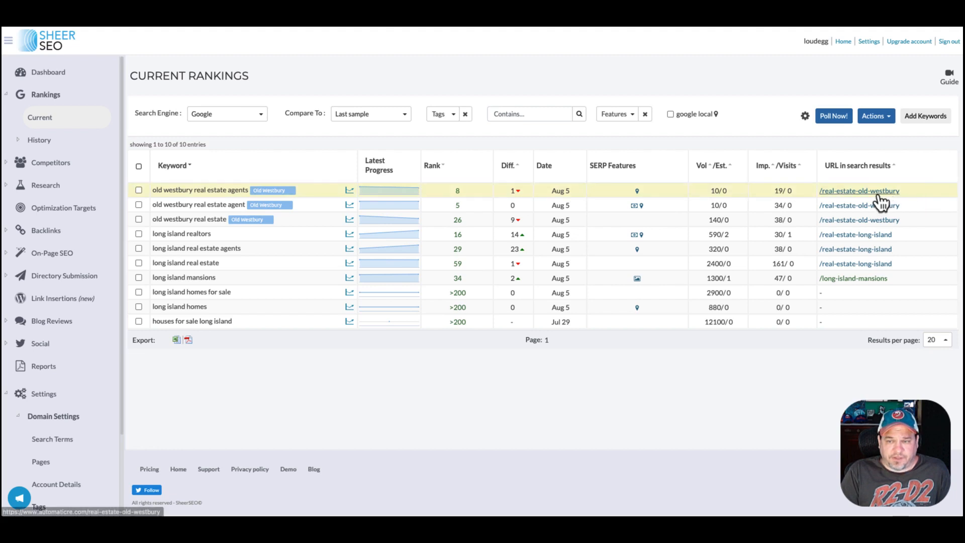
- Open the /real-estate-old-westbury page listed for old westbury real estate agents and return to the current rankings
click(864, 192)
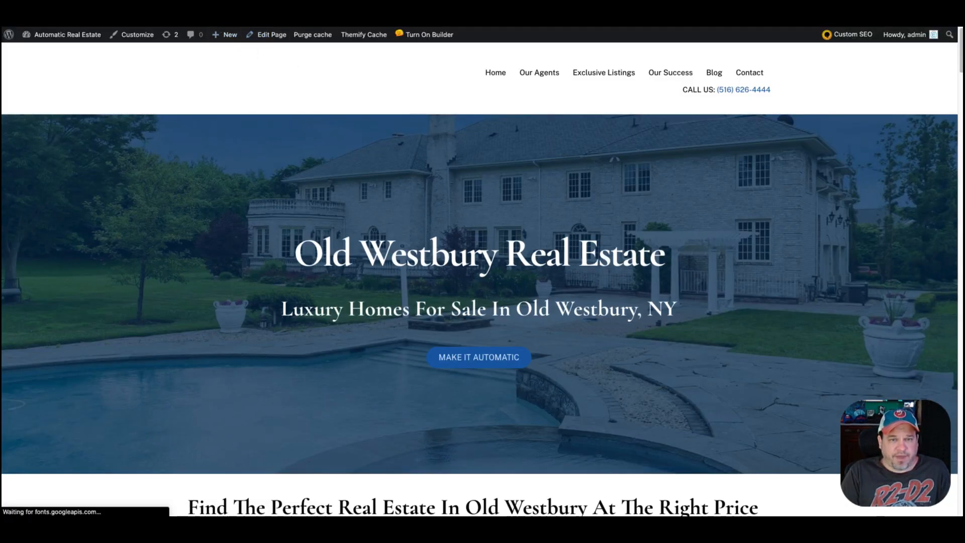
key(alt+Left)
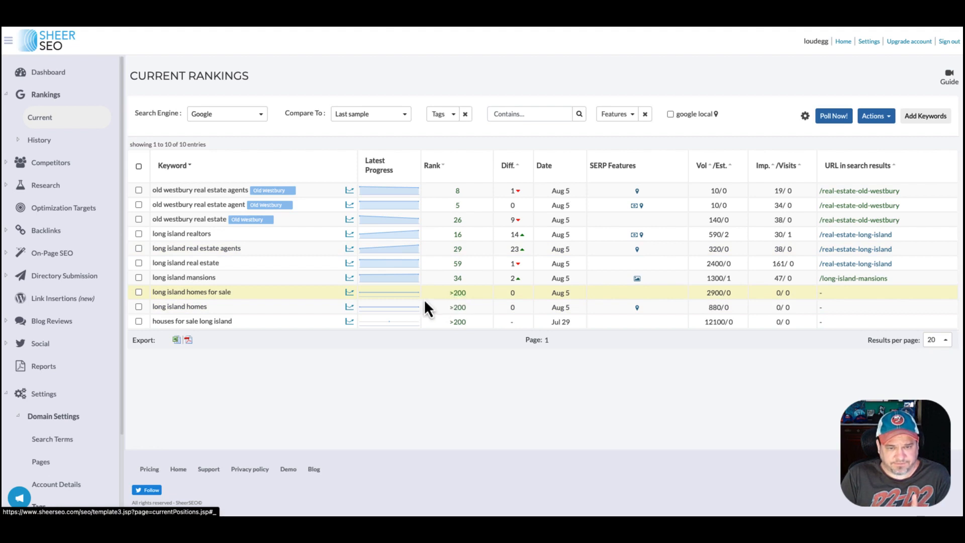
- Inspect the long island homes for sale ranking and the SERP feature descriptions for local results and images
mouse_move(260, 299)
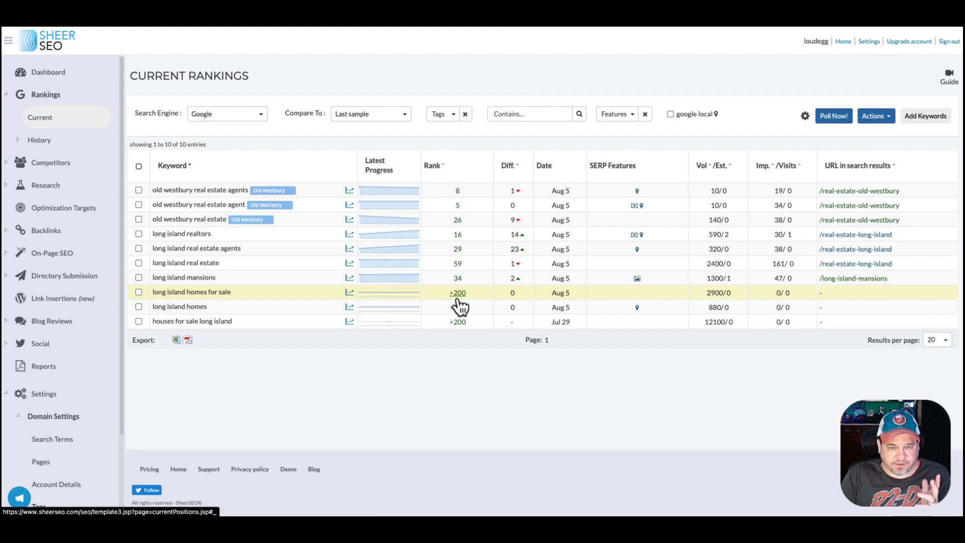
mouse_move(635, 208)
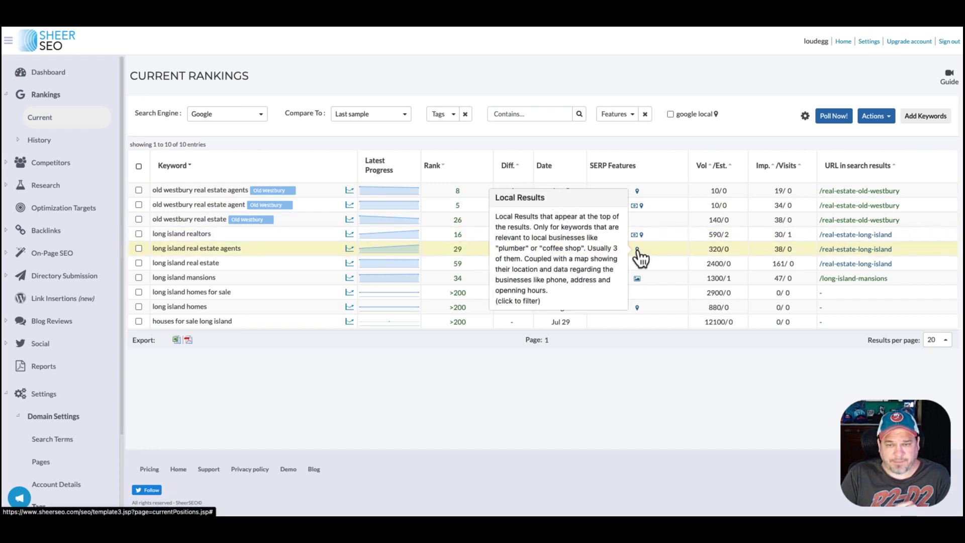
mouse_move(637, 283)
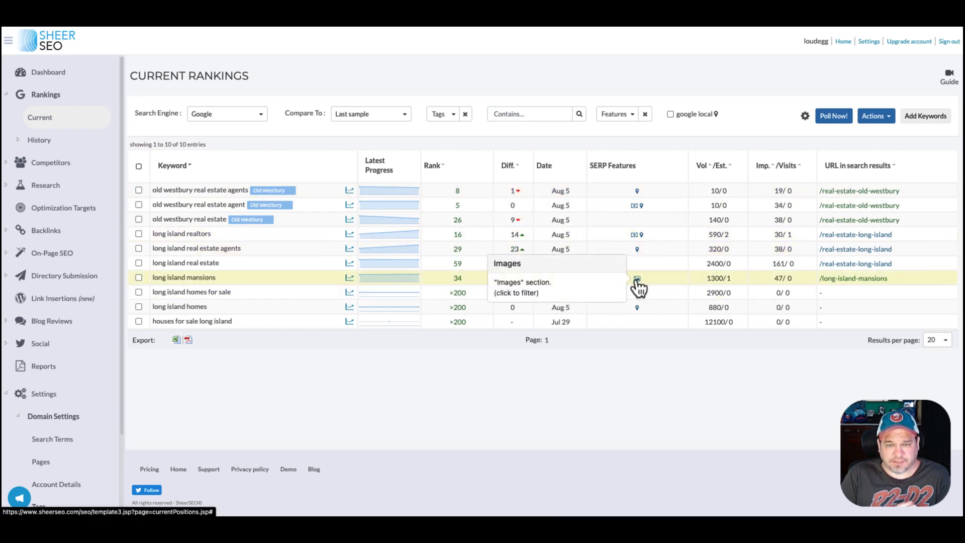
- Show 100 results per page in the current rankings, and select a different page size
click(939, 345)
click(941, 322)
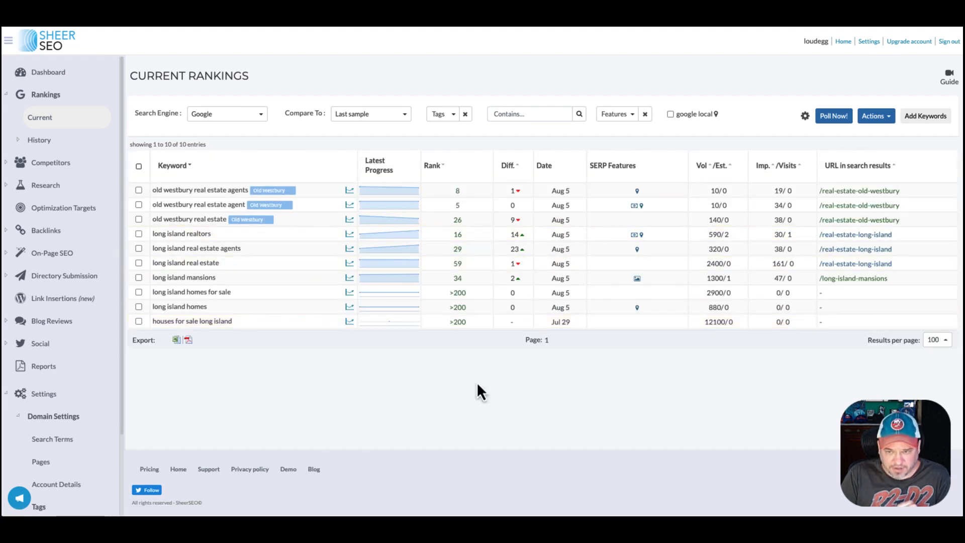
click(936, 341)
click(940, 270)
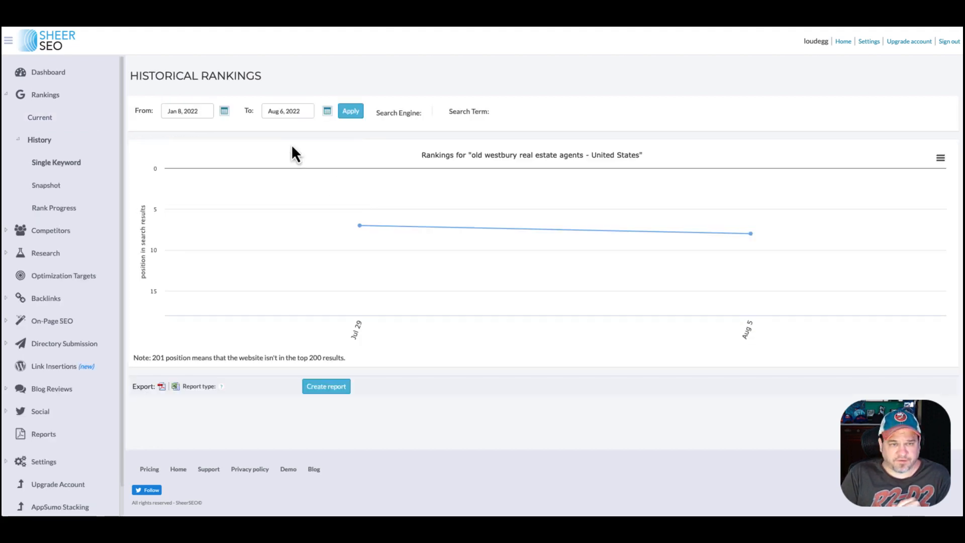
- Inspect the Jul 29 point on the old westbury real estate agents history chart, and open the general single-keyword history view
mouse_move(359, 227)
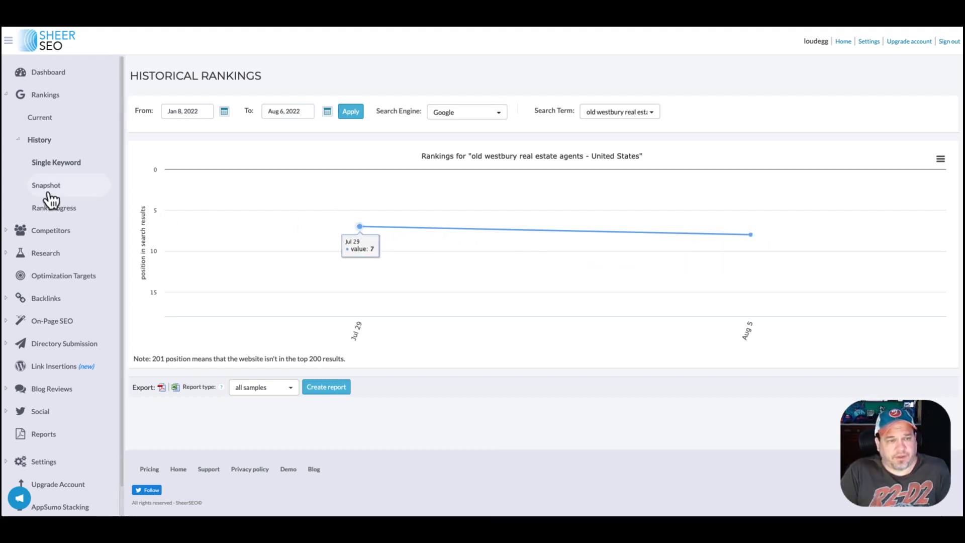
click(40, 121)
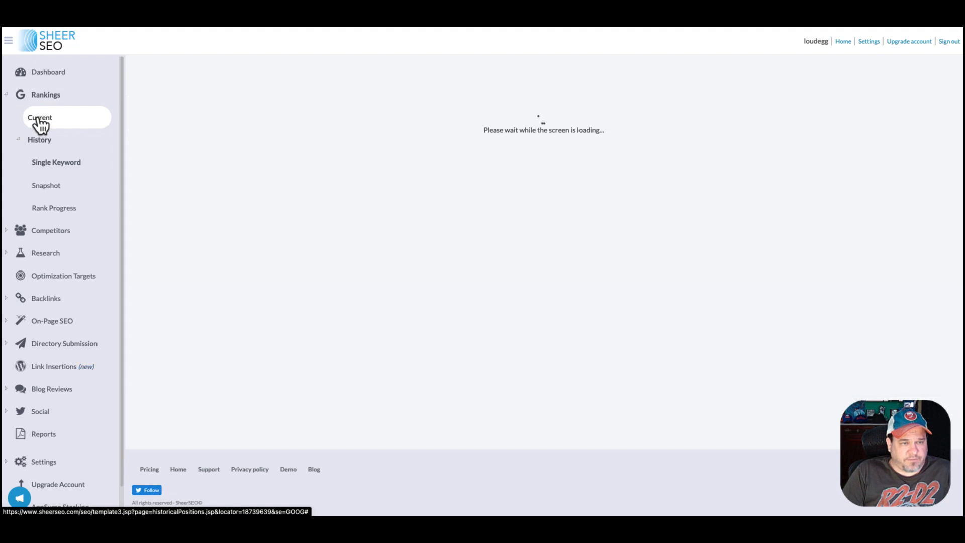
click(30, 141)
click(54, 170)
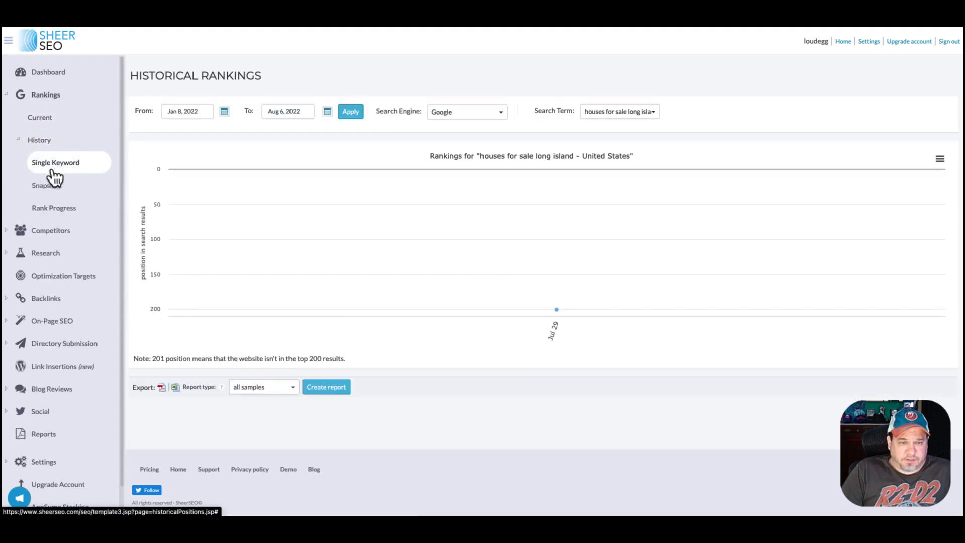
- View the all-keywords snapshot and the rank progress table in the ranking history
click(45, 185)
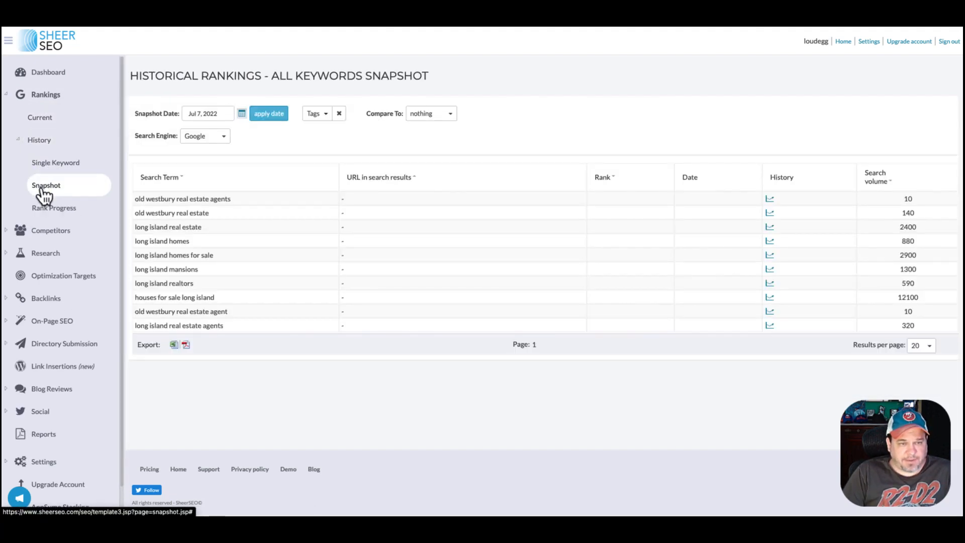
click(49, 206)
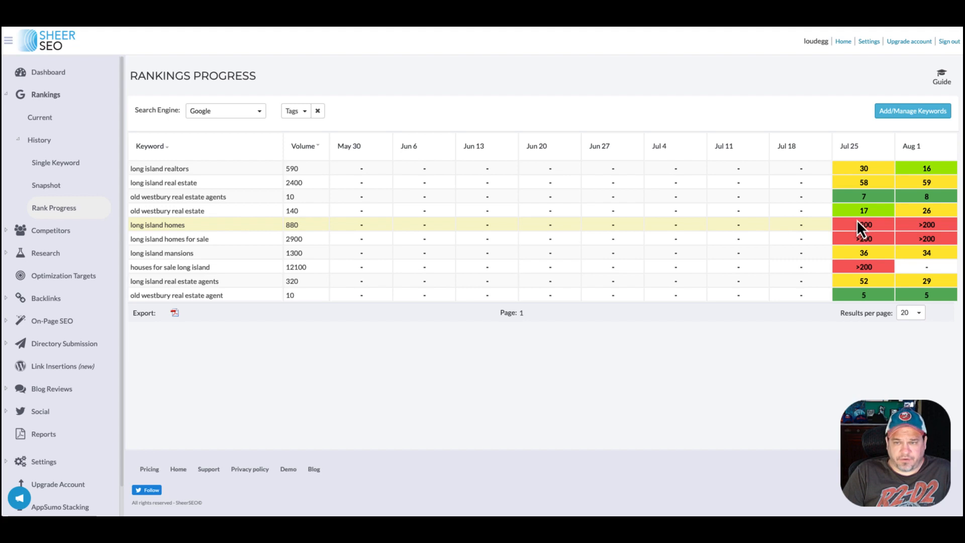
click(8, 96)
click(37, 122)
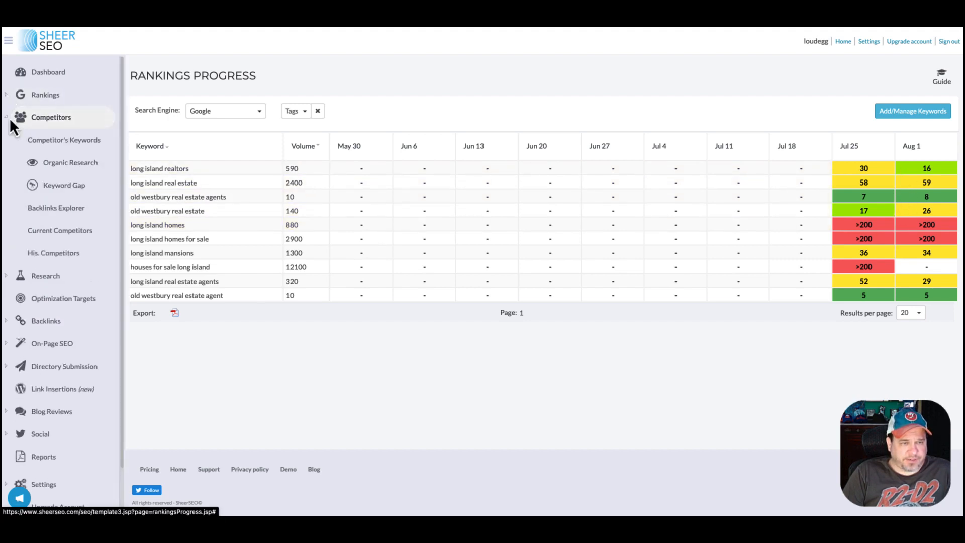
click(73, 141)
click(188, 129)
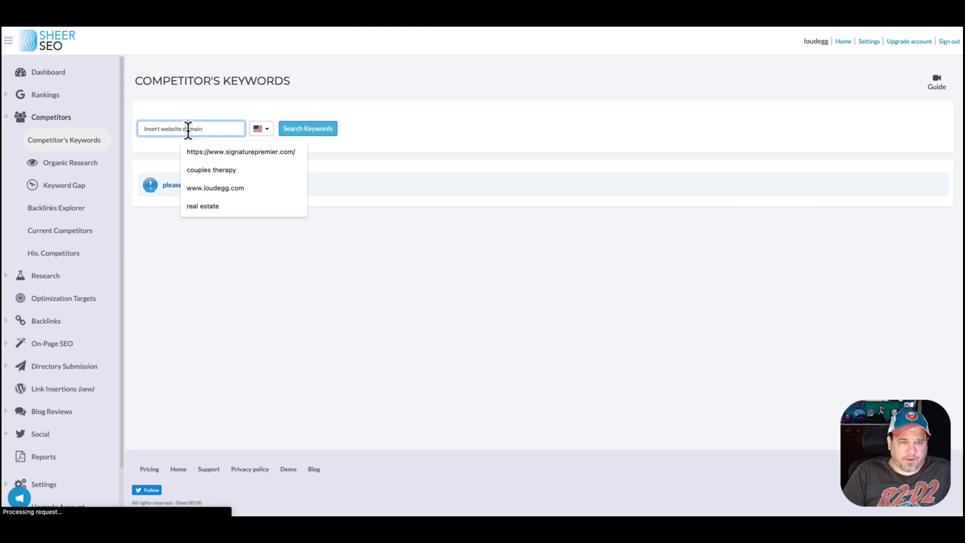
click(230, 151)
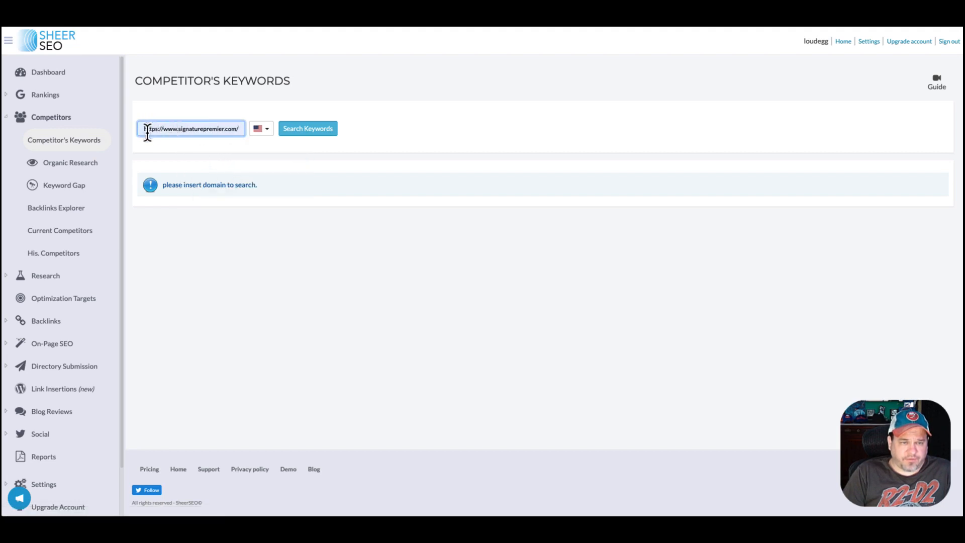
click(322, 133)
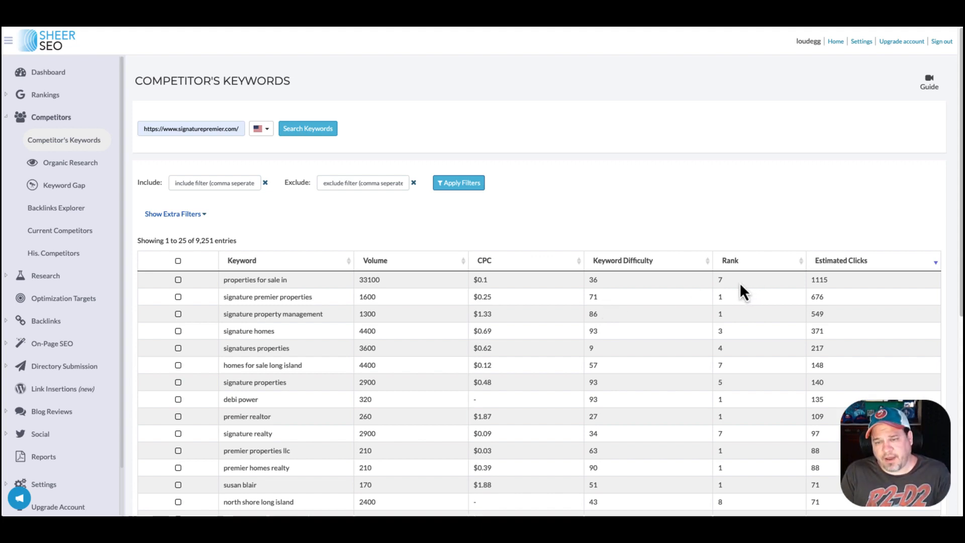
scroll(479, 312, down, 3)
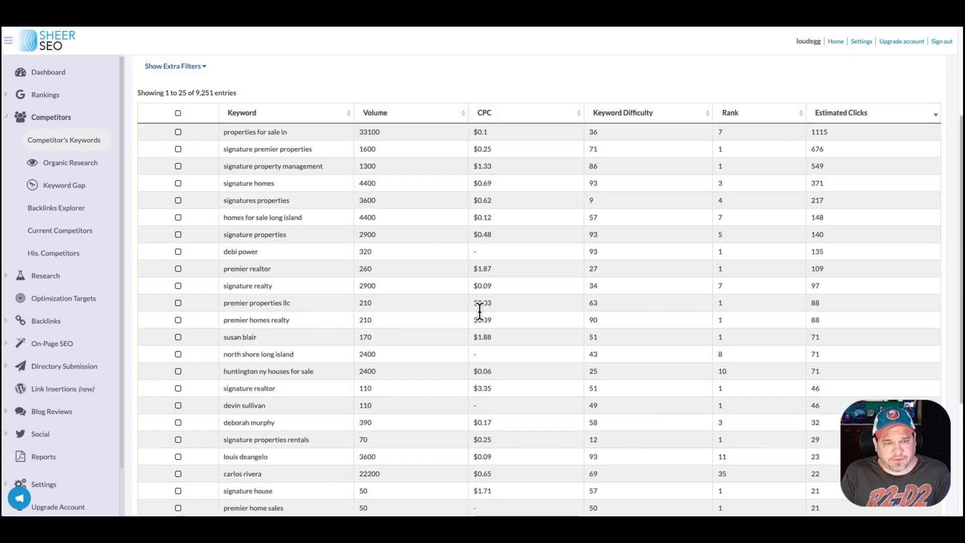
scroll(479, 312, up, 3)
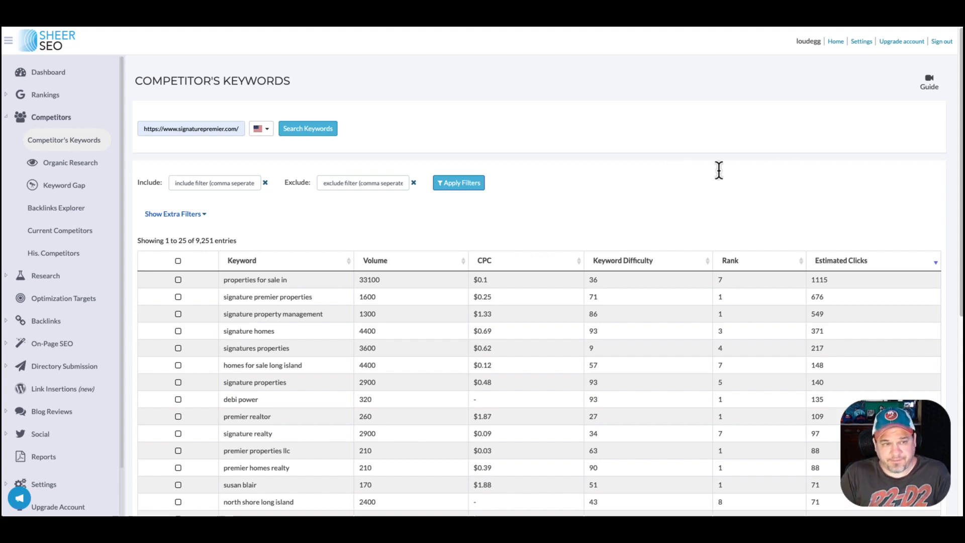
- Review the site's own ranked keywords in the Organic Research report
click(66, 164)
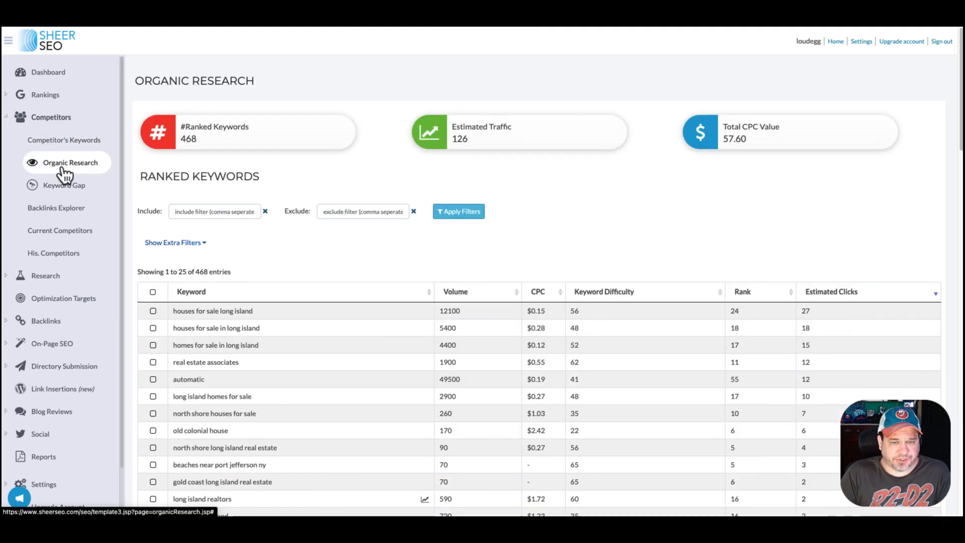
scroll(388, 321, down, 1)
scroll(508, 339, down, 1)
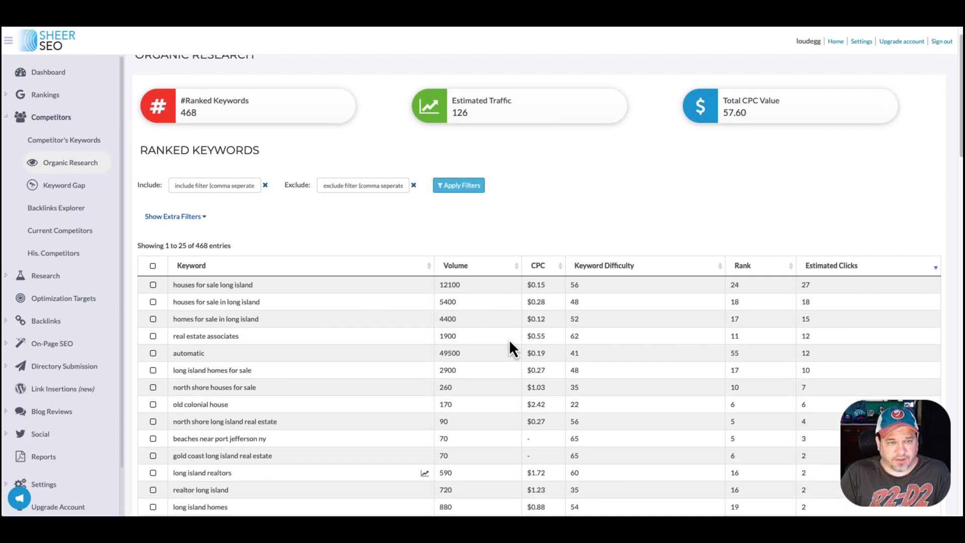
click(61, 185)
click(265, 130)
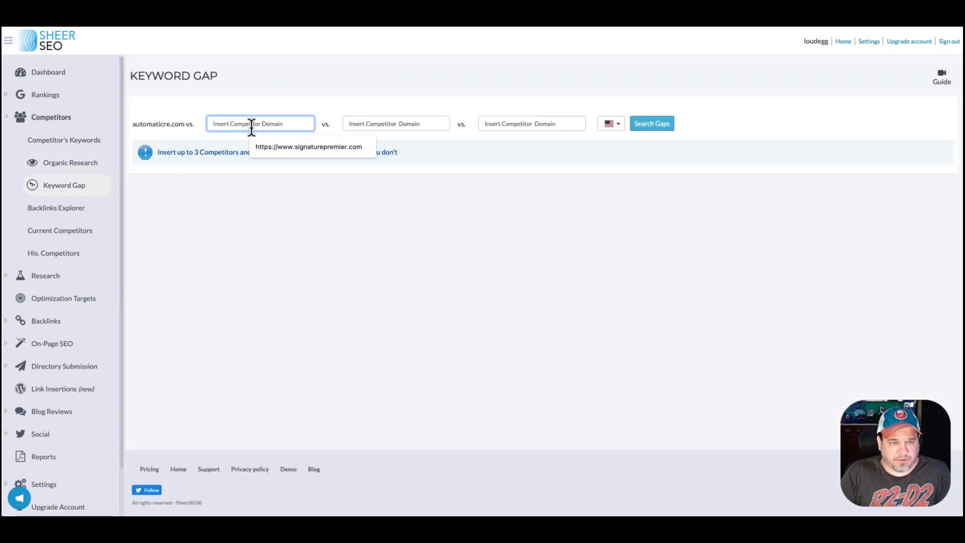
click(276, 143)
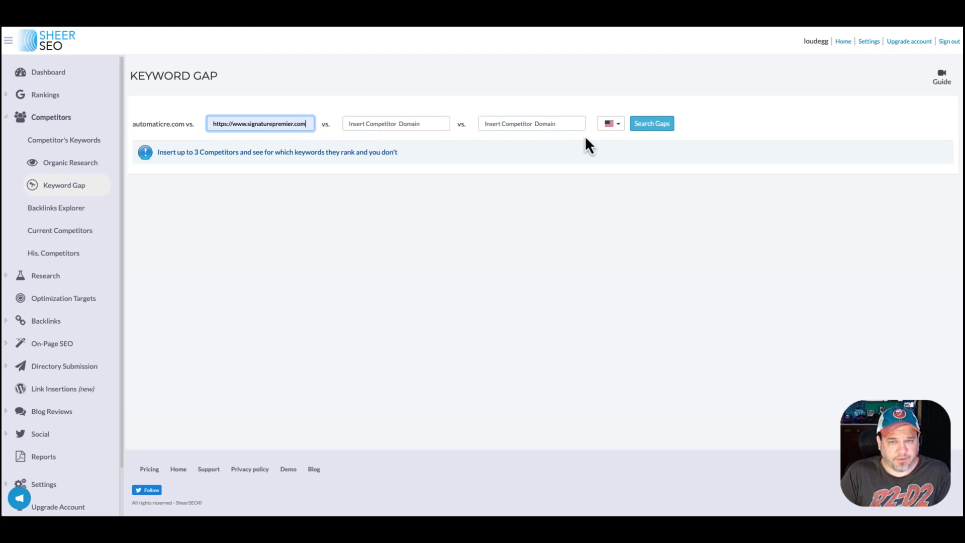
click(660, 133)
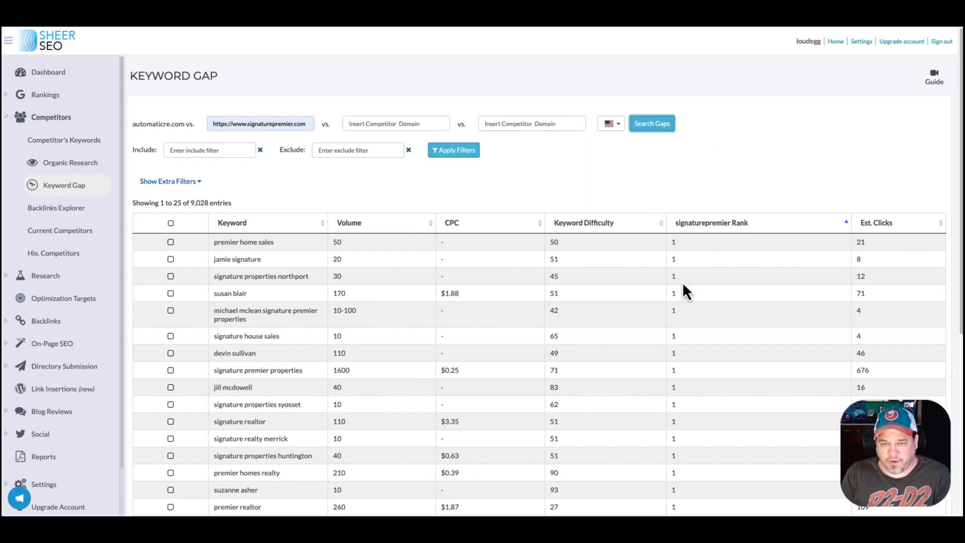
scroll(678, 387, down, 1)
scroll(425, 366, down, 2)
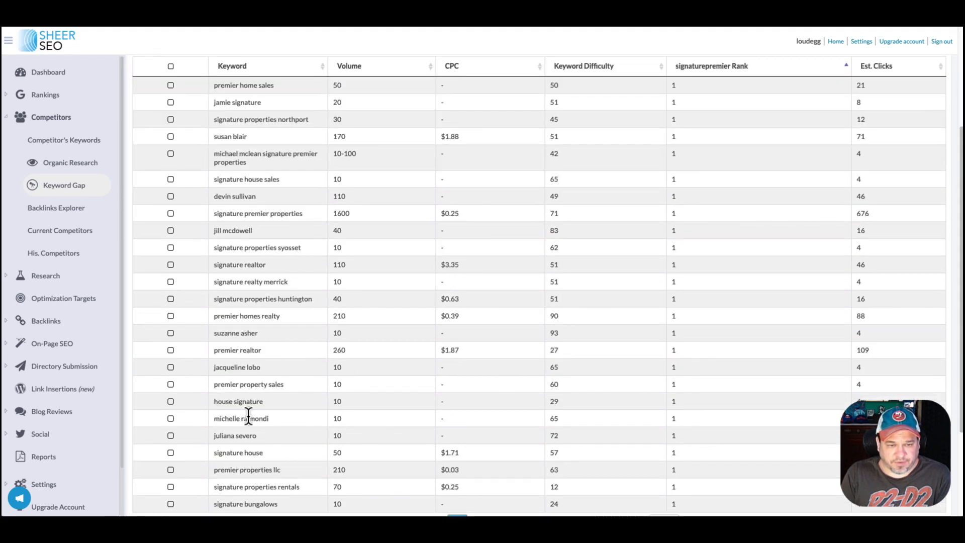
scroll(269, 417, down, 1)
scroll(300, 391, up, 3)
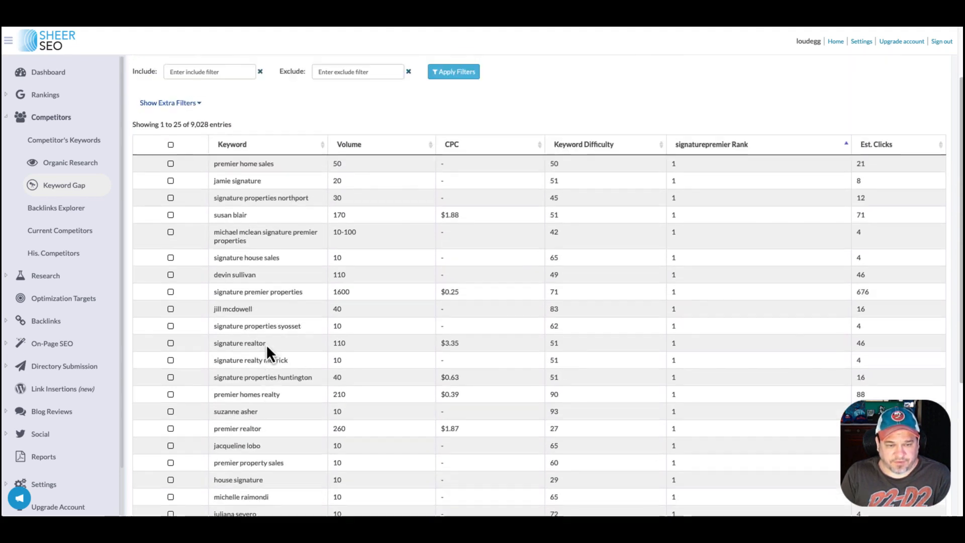
- Review the competitor's report in Backlinks Explorer and open the current competitors' rankings page
click(54, 214)
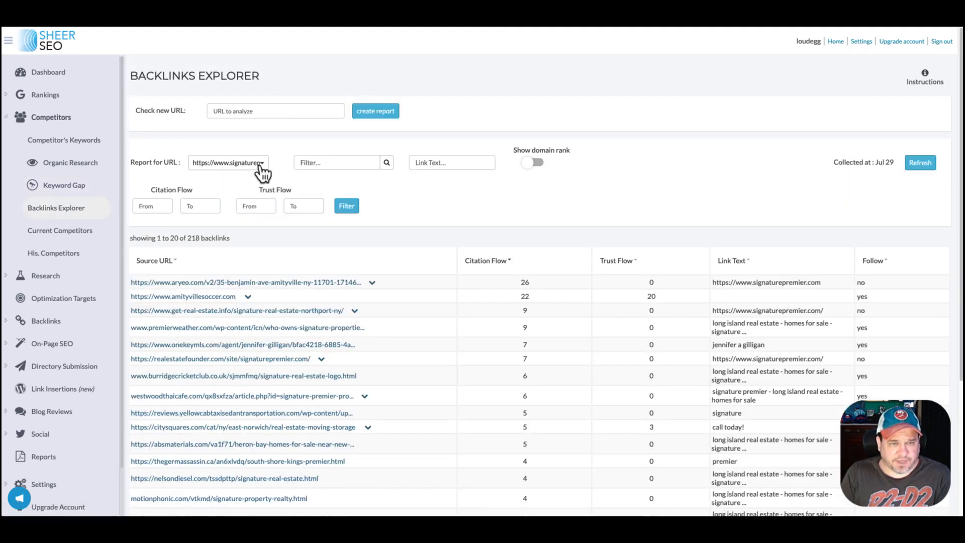
scroll(459, 210, down, 1)
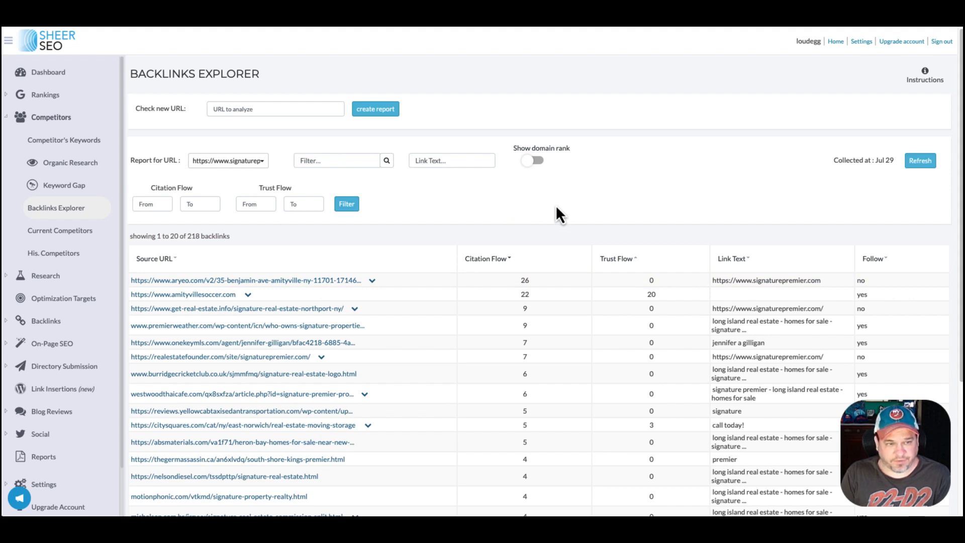
click(59, 233)
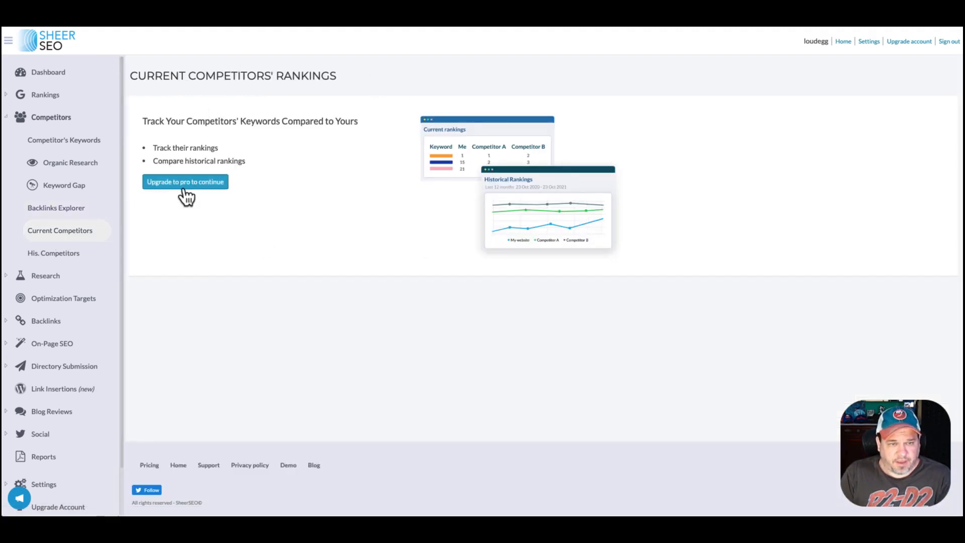
- View the historical competitors' rankings page, and search Keyword Ideas for "real estate" using the Contains phrase option
click(55, 253)
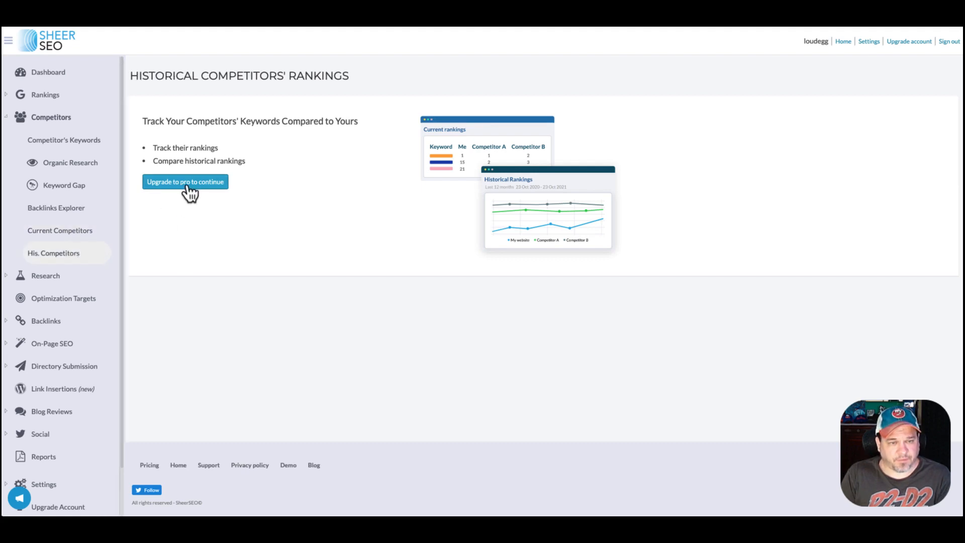
click(42, 285)
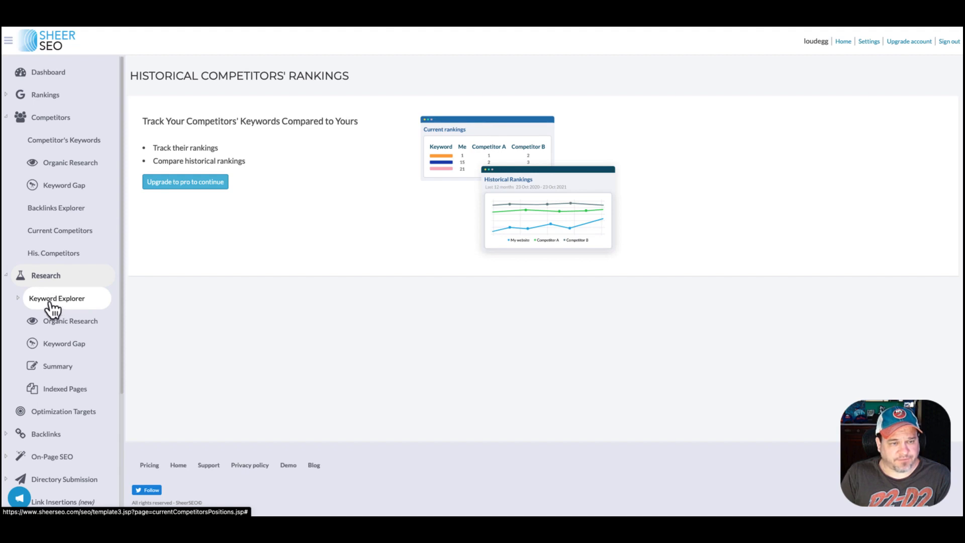
click(53, 302)
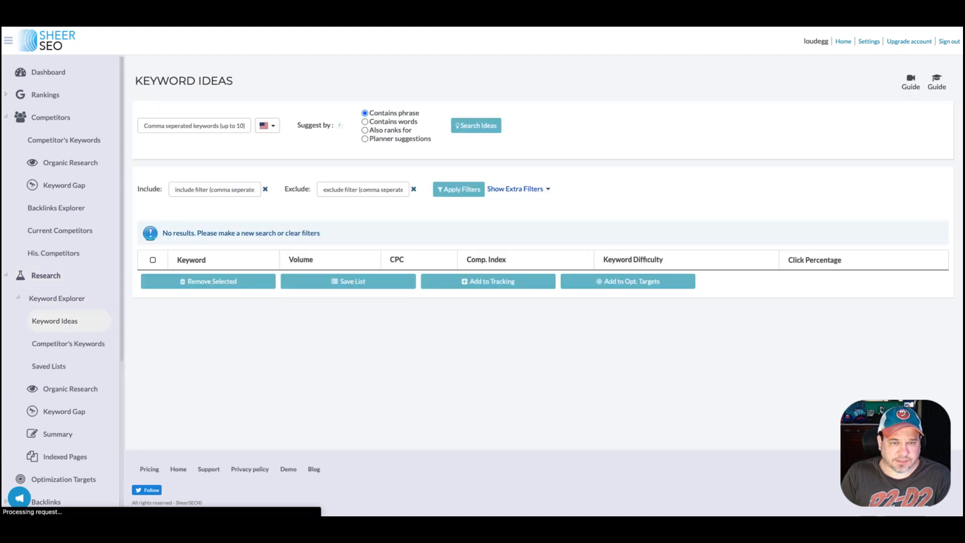
click(173, 126)
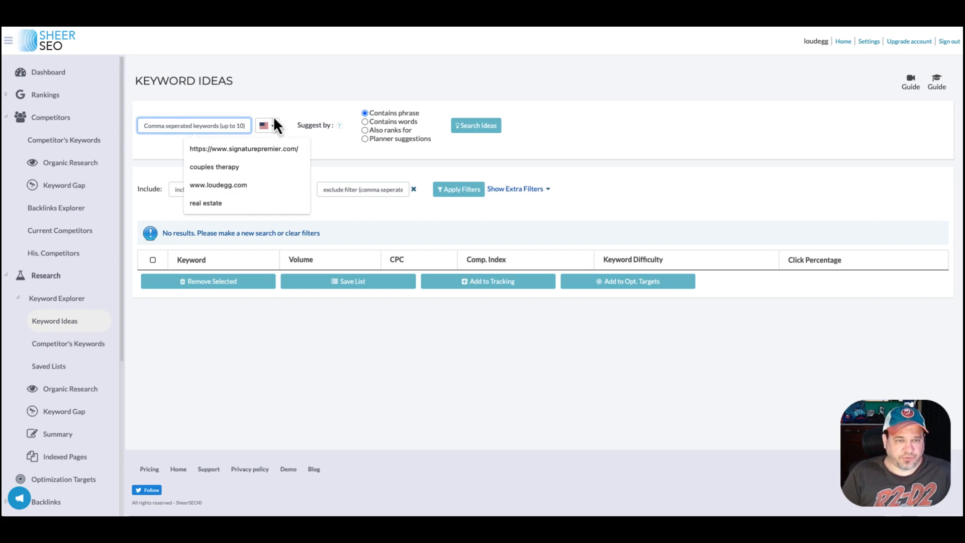
click(300, 109)
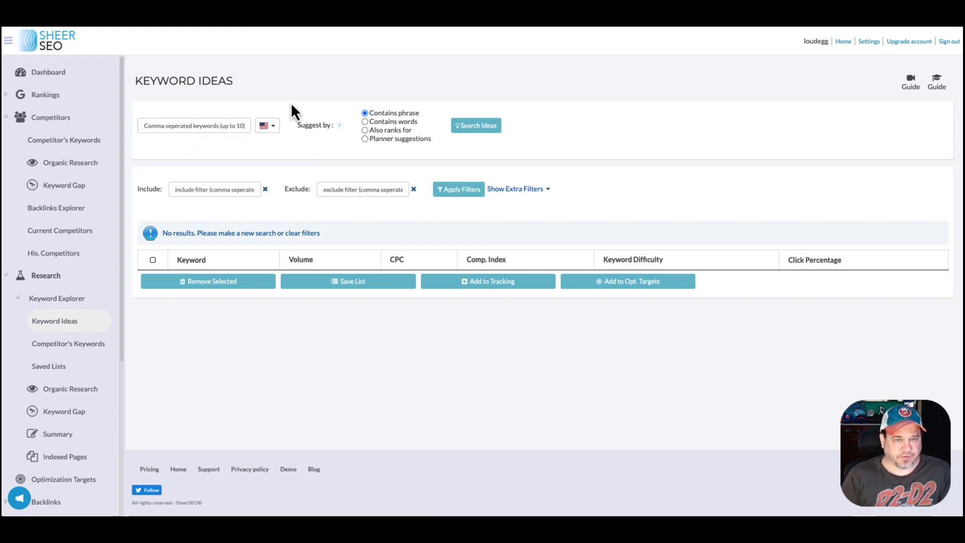
click(155, 130)
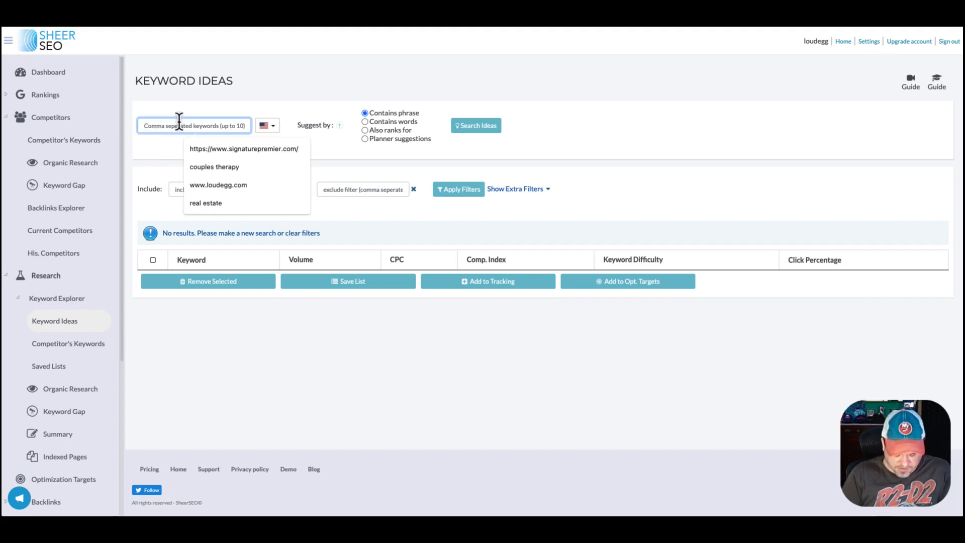
text(real estate)
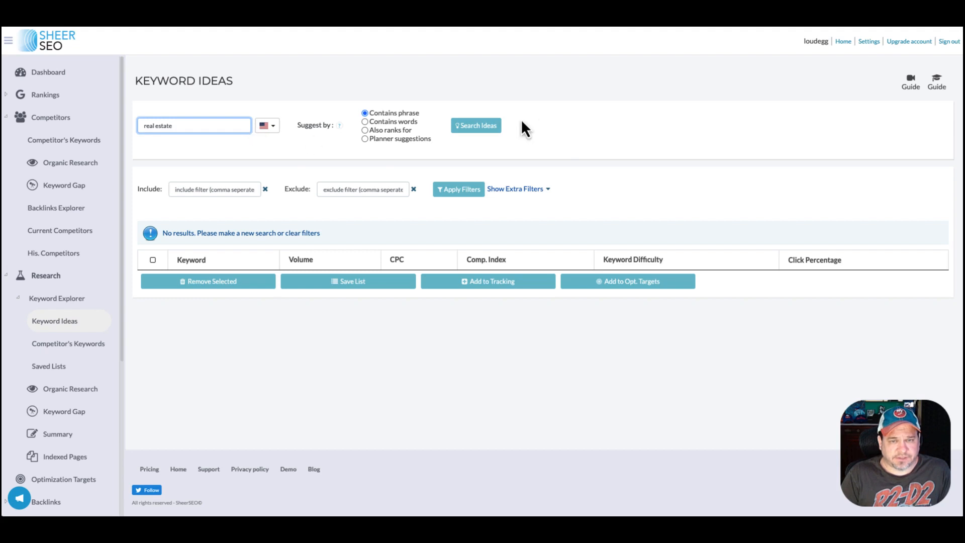
key(Return)
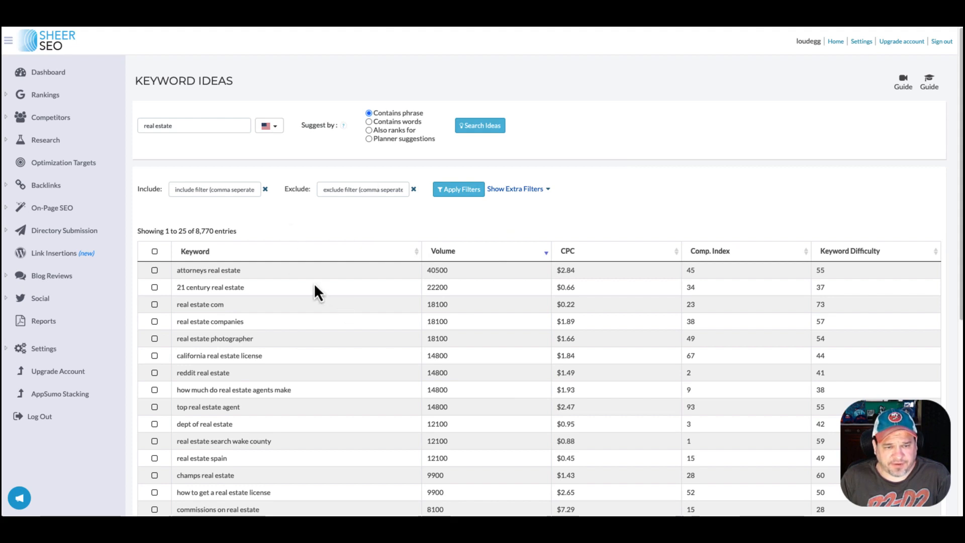
- Review the keyword ideas' volume, CPC, competition index and keyword difficulty down to the end of the list
mouse_move(433, 263)
scroll(308, 301, down, 1)
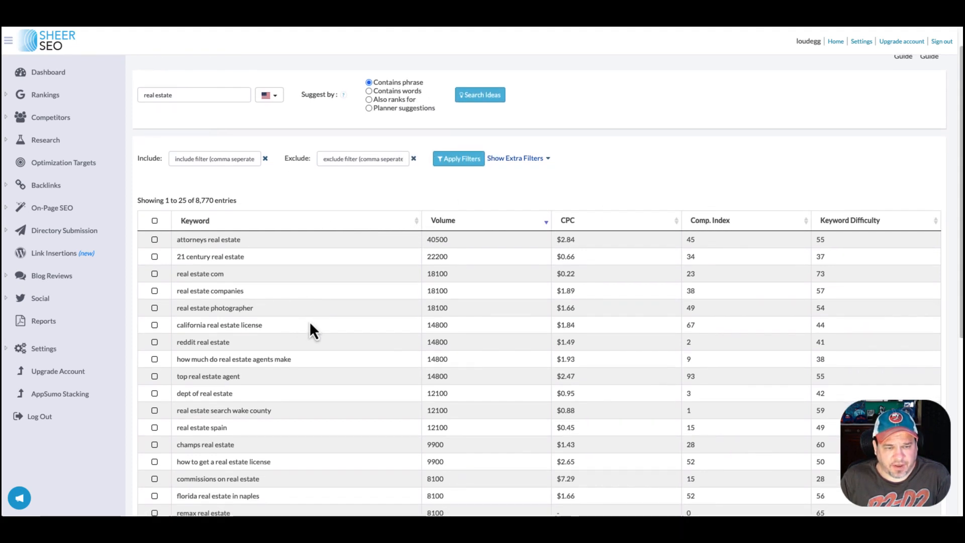
scroll(309, 320, down, 2)
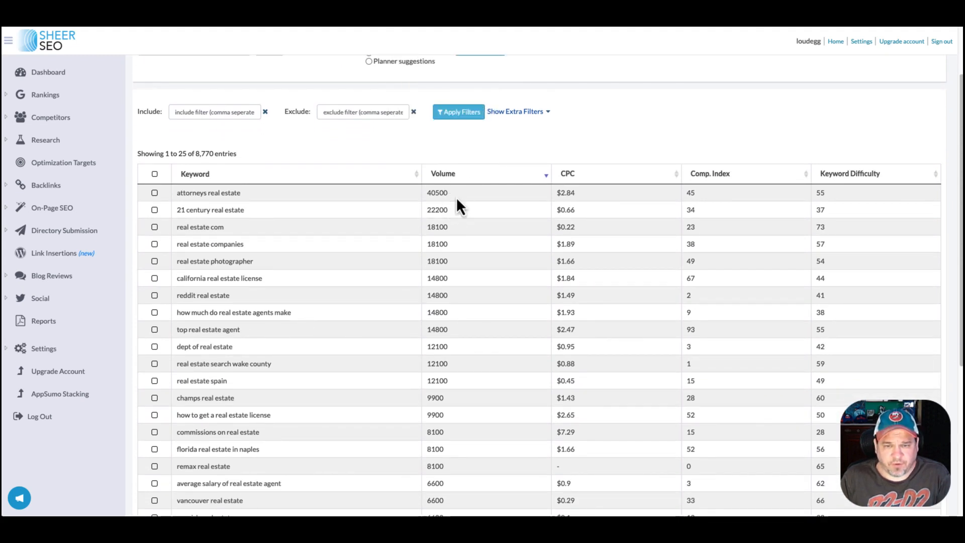
mouse_move(717, 184)
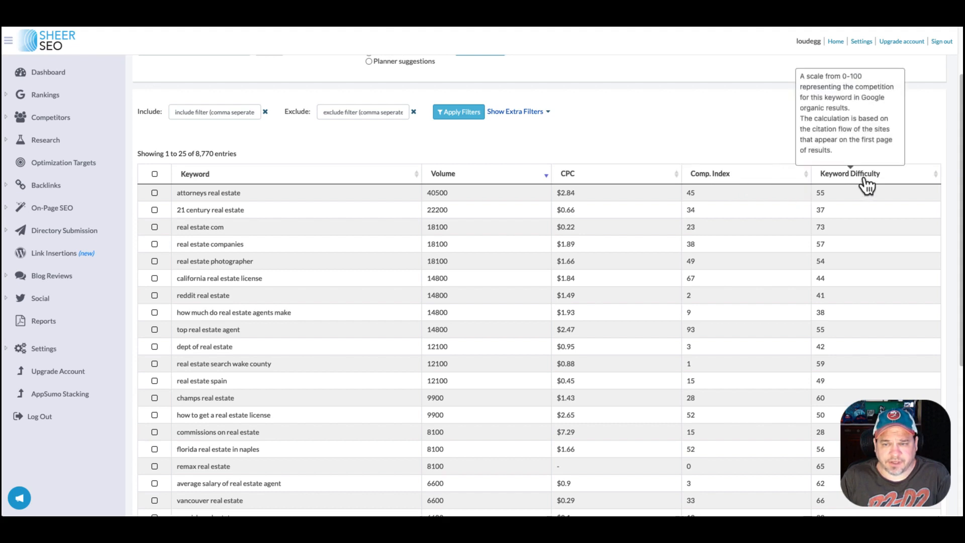
click(815, 194)
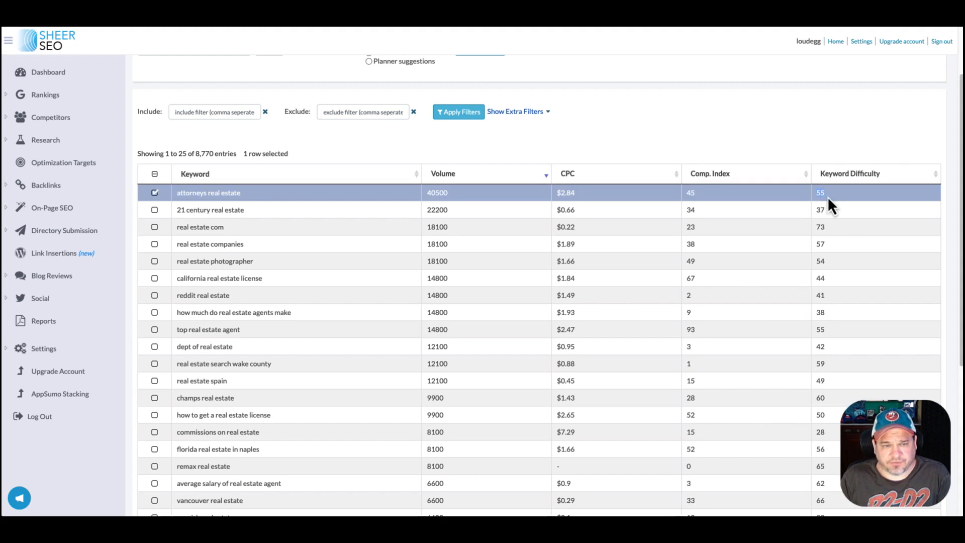
scroll(165, 251, down, 5)
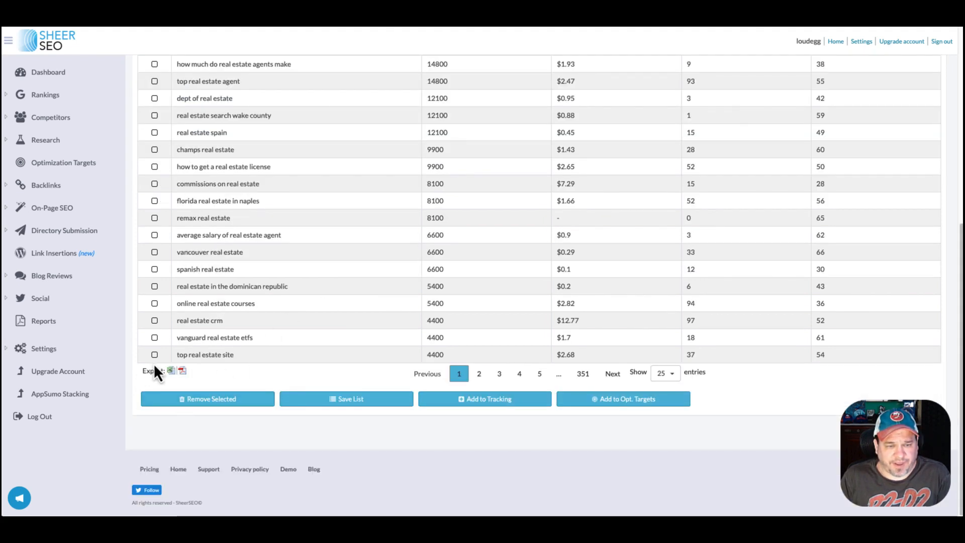
- Try out selecting and deselecting the keywords "real estate in the dominican republic" and "spanish real estate" in the results
click(155, 286)
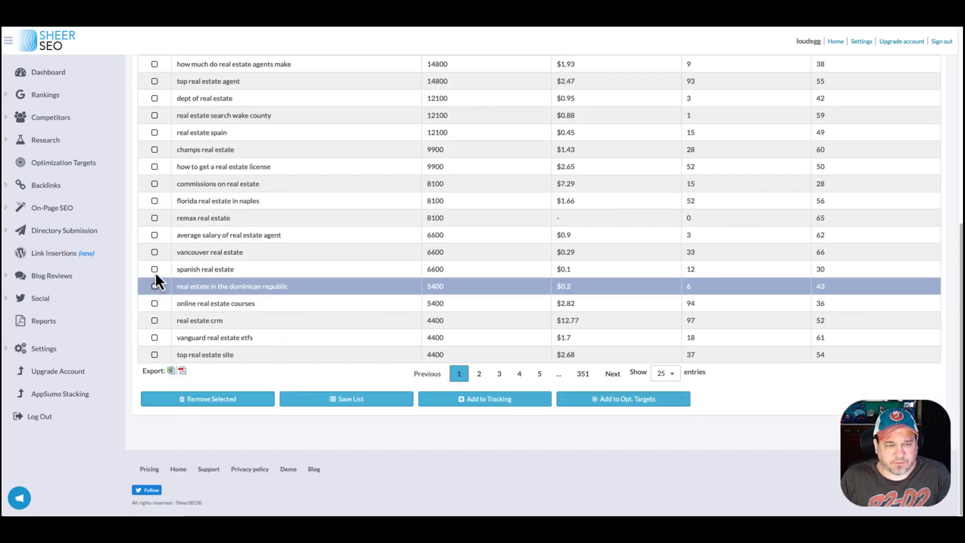
click(154, 270)
click(155, 286)
click(155, 270)
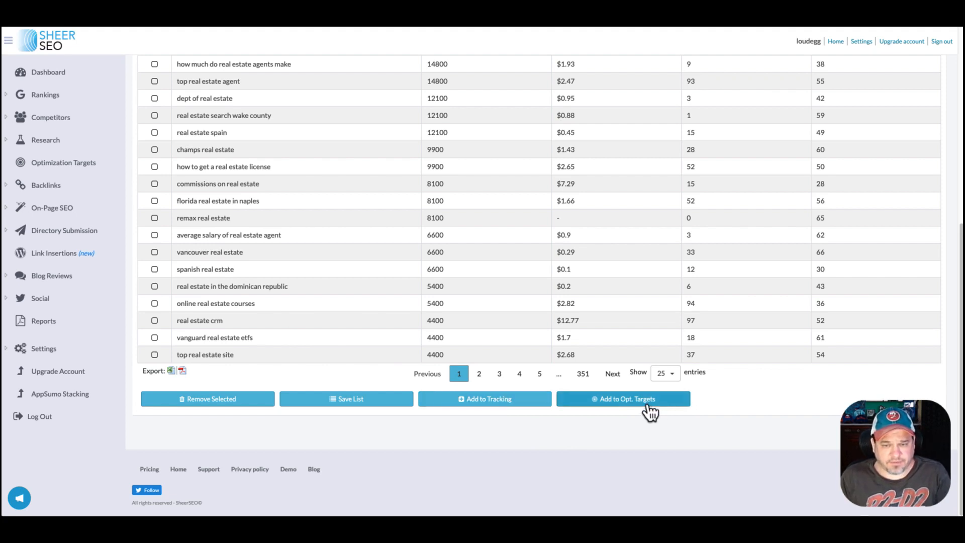
- Look over the "real estate" keyword results again, including the export, save list, tracking and optimization target options
scroll(502, 376, up, 7)
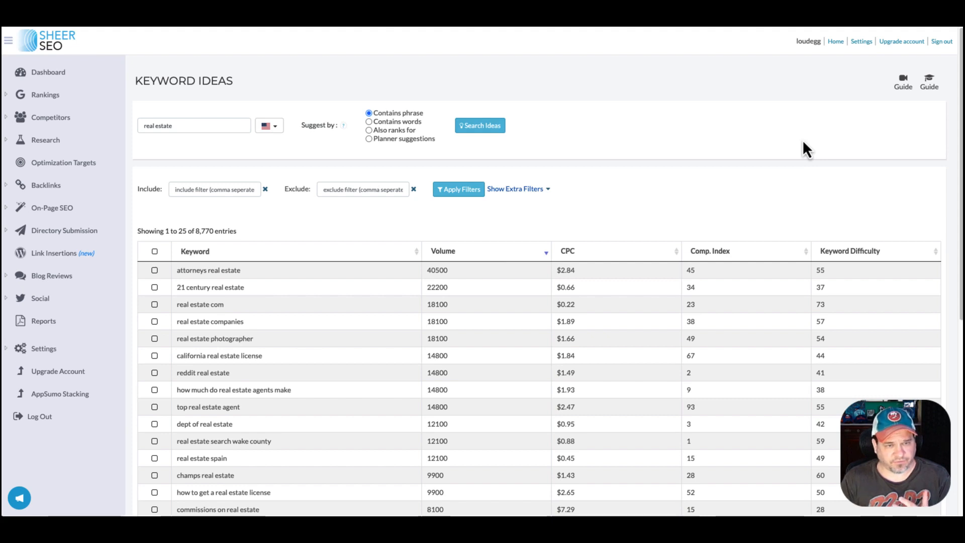
scroll(320, 327, down, 5)
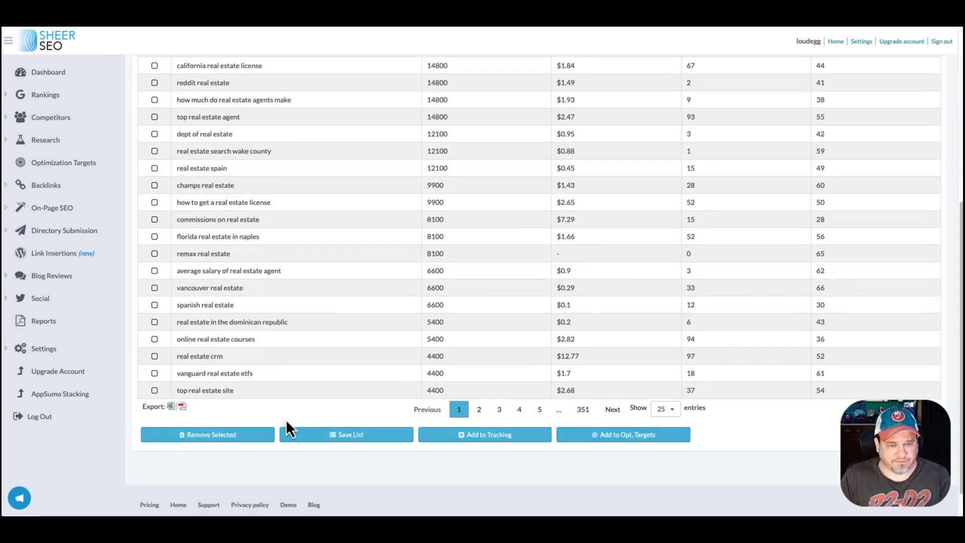
scroll(318, 398, up, 2)
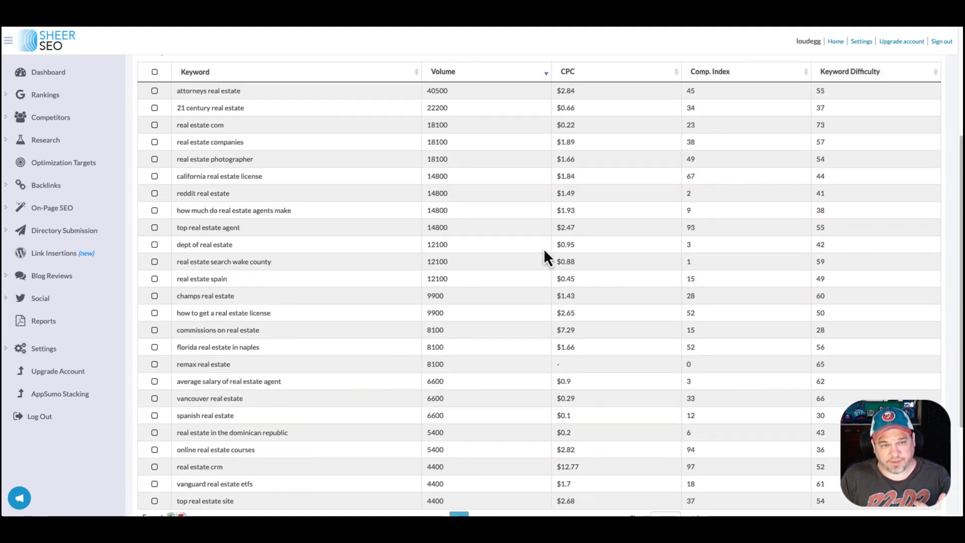
scroll(544, 250, up, 3)
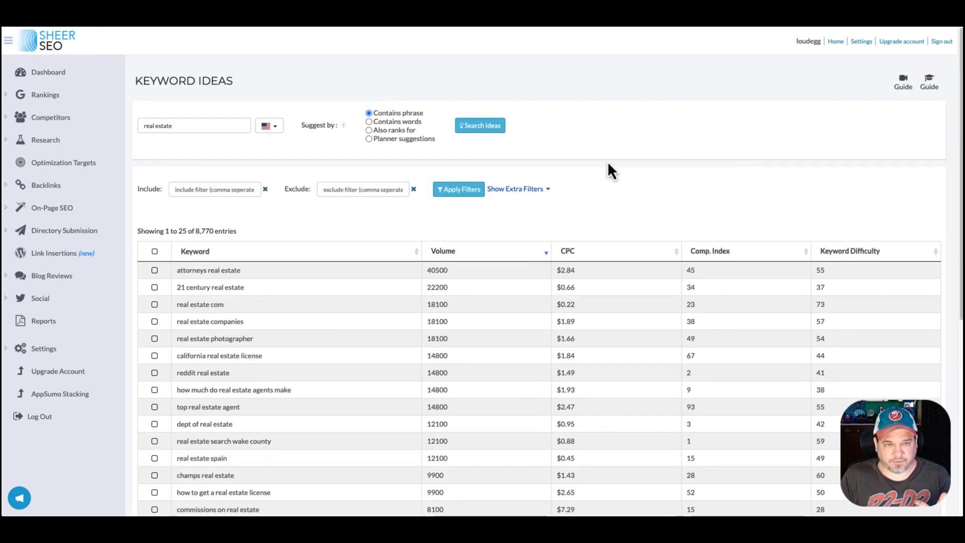
- View the Research Summary graphs and the Indexed Pages report for the site
click(45, 140)
click(57, 230)
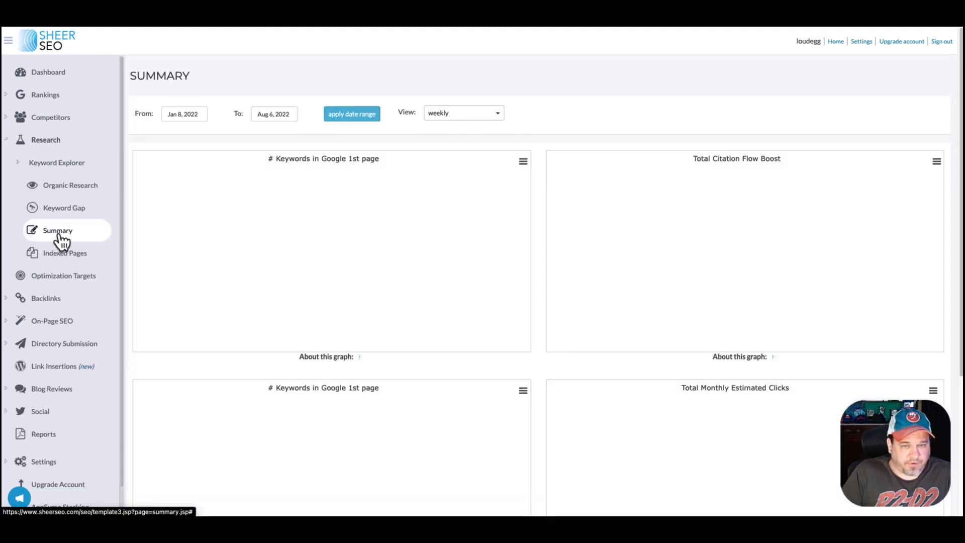
click(60, 252)
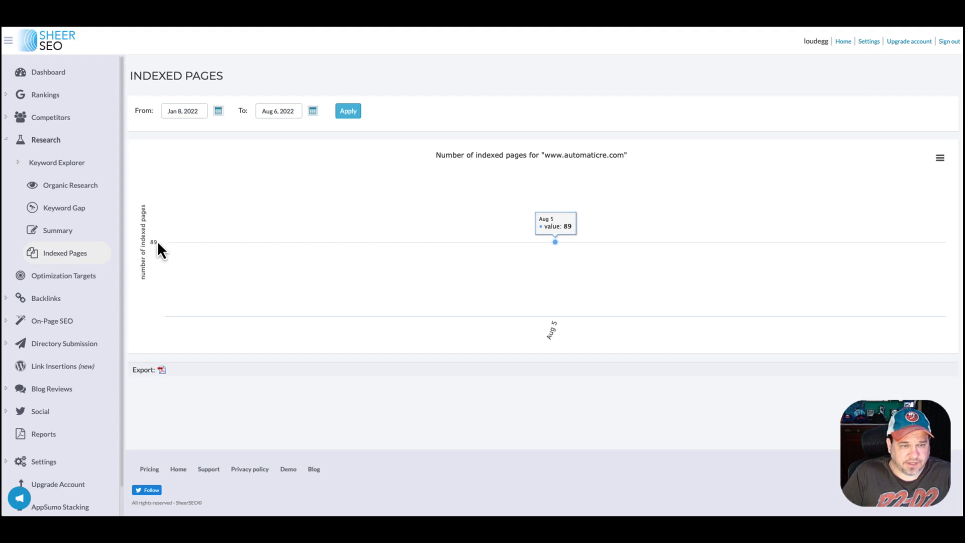
- Review the site's backlinks, examining the toxic links list and returning to the active links
click(46, 282)
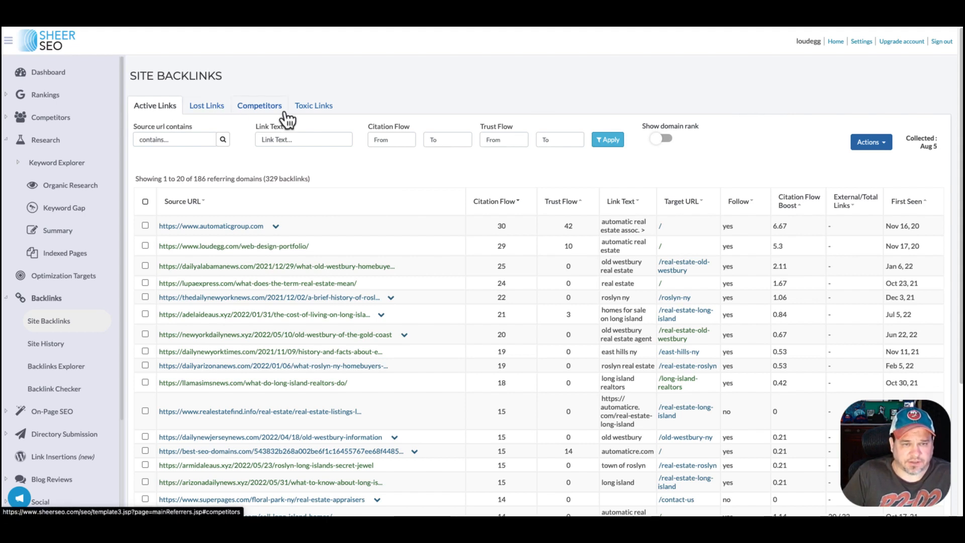
click(324, 112)
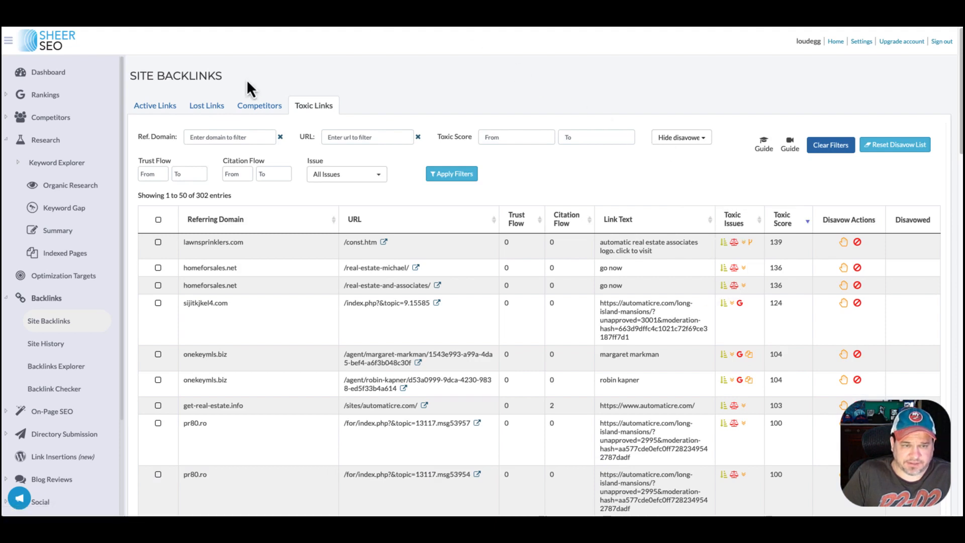
click(156, 111)
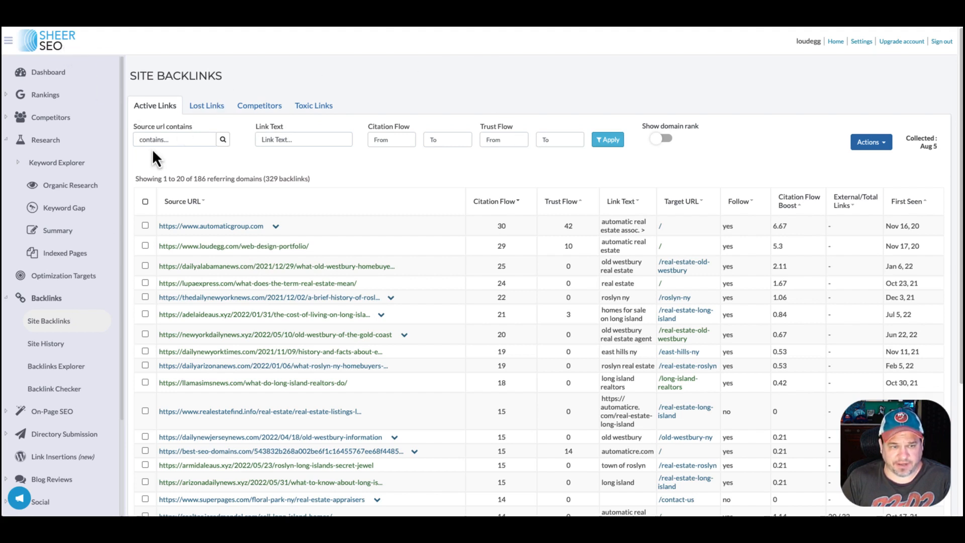
- View the site's backlink history and the Backlinks Explorer report with its field for checking a new URL
click(50, 346)
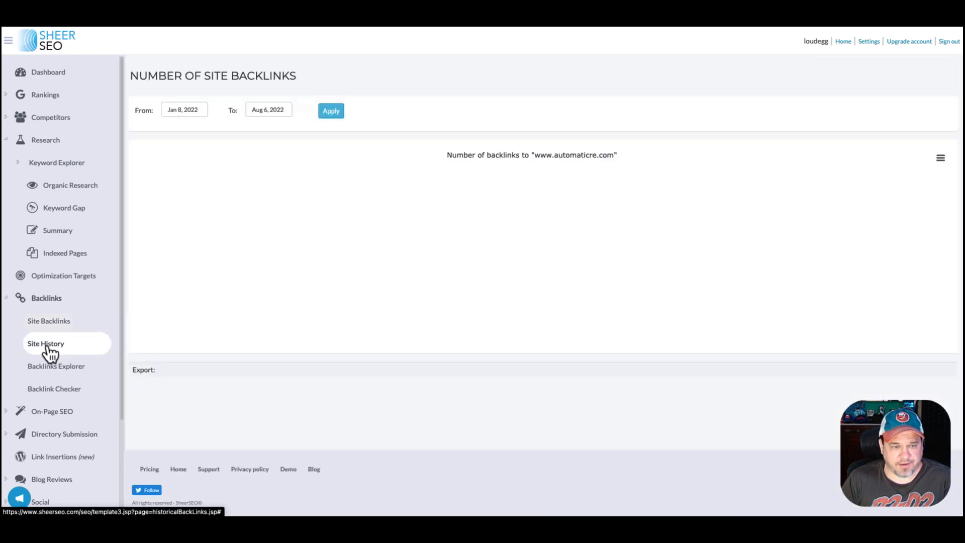
click(48, 367)
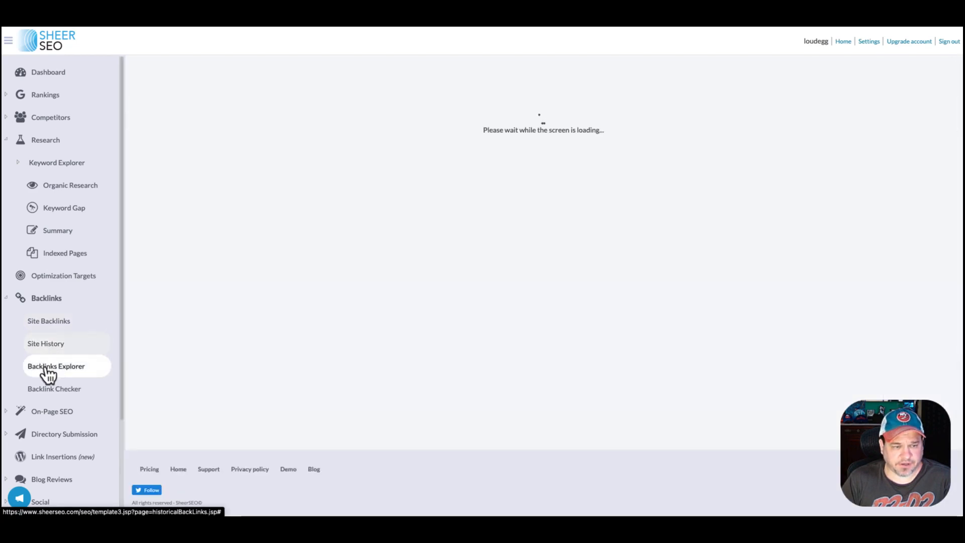
click(229, 114)
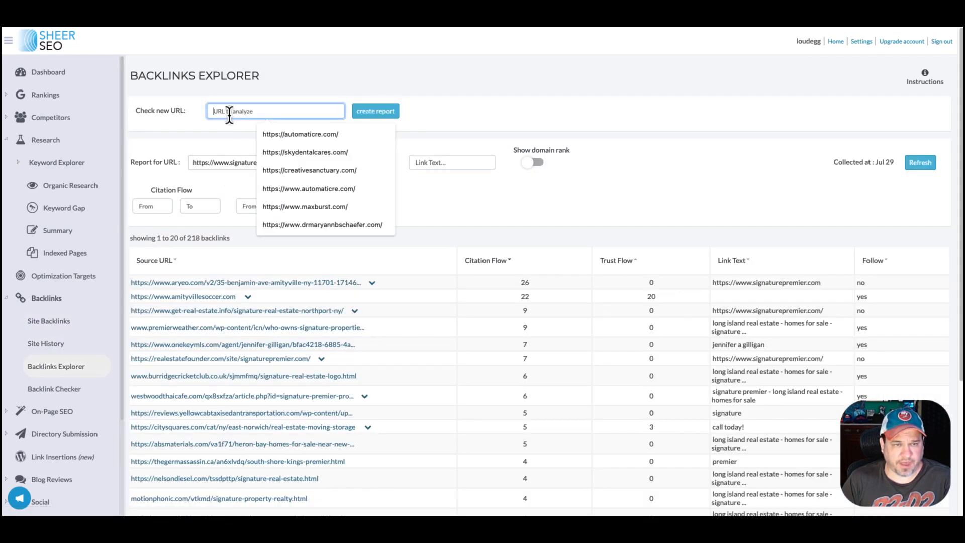
click(309, 85)
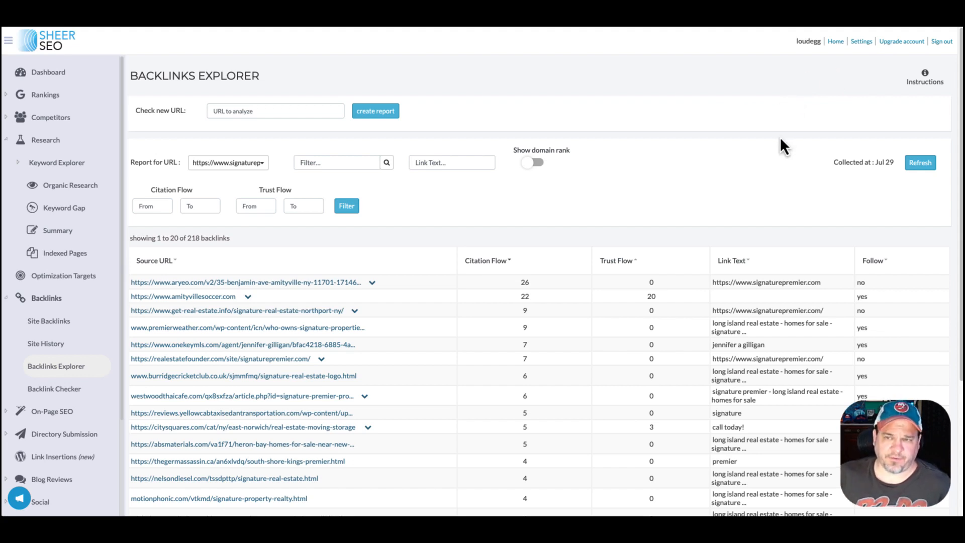
- Check the keywords, explorer reports and guarded links limits in the account settings, and return to Backlinks Explorer
click(861, 44)
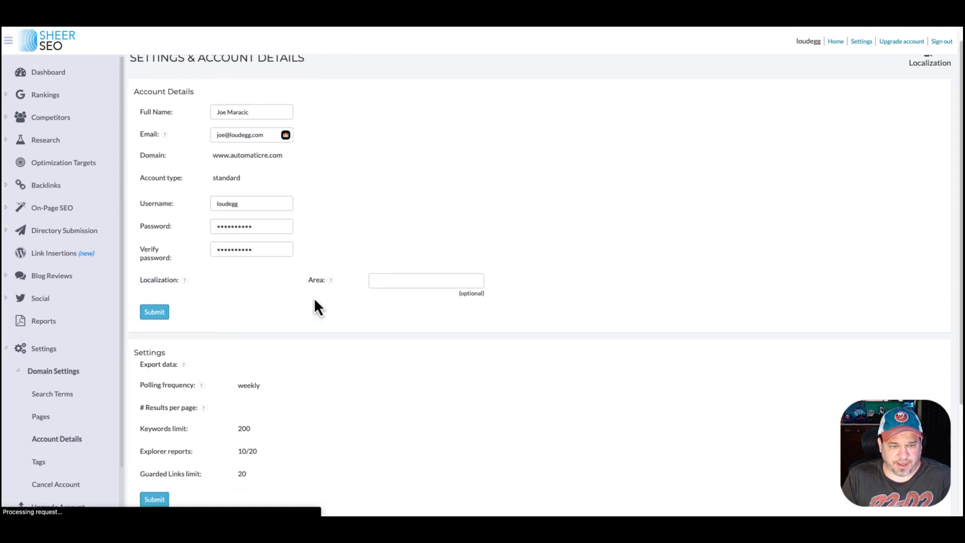
scroll(313, 297, down, 3)
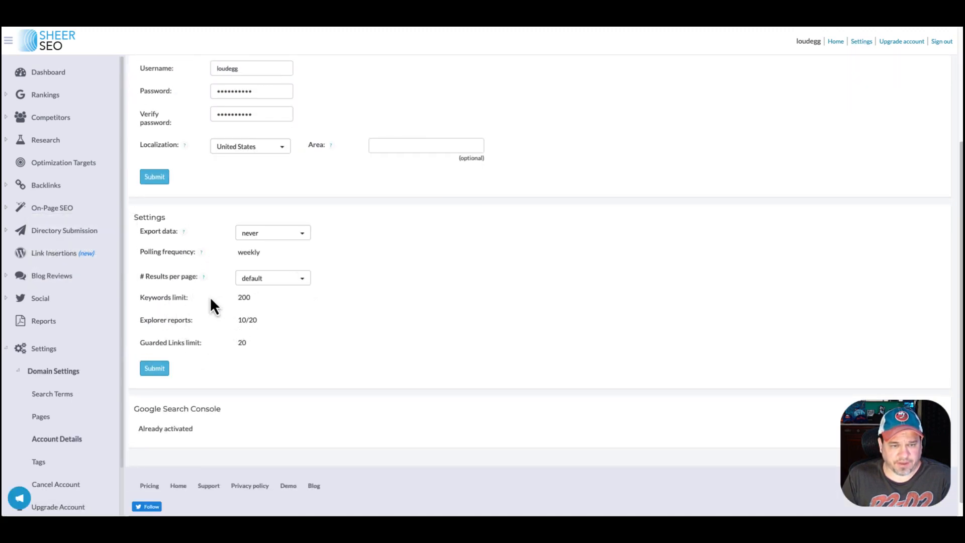
double_click(251, 297)
mouse_move(182, 232)
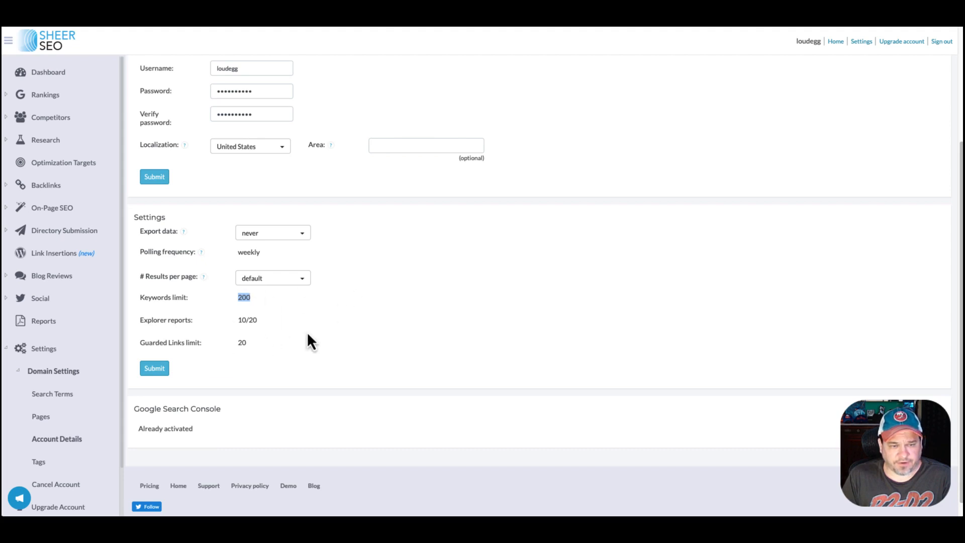
click(15, 23)
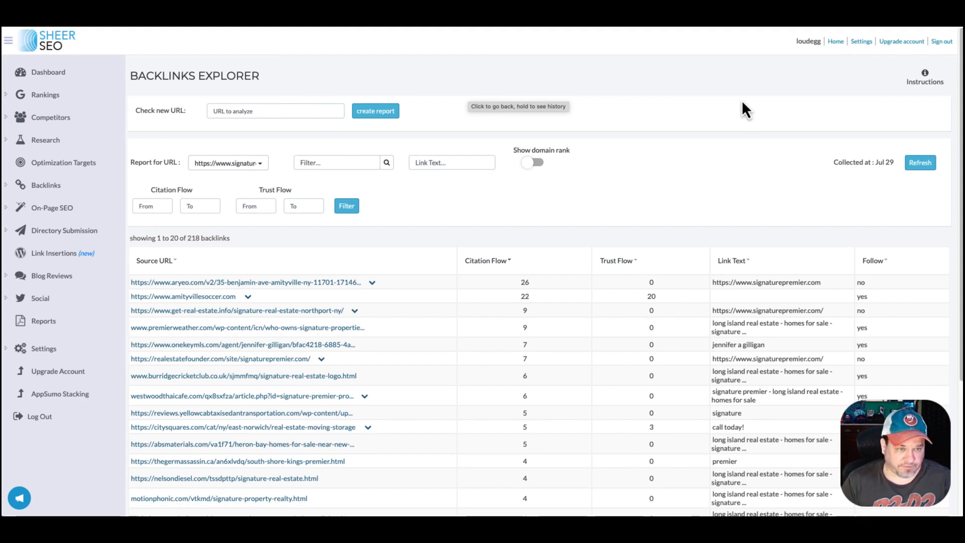
- Open the On-Page SEO site audit overview and review its issue graphs, crawl statistics and crawl settings
click(7, 185)
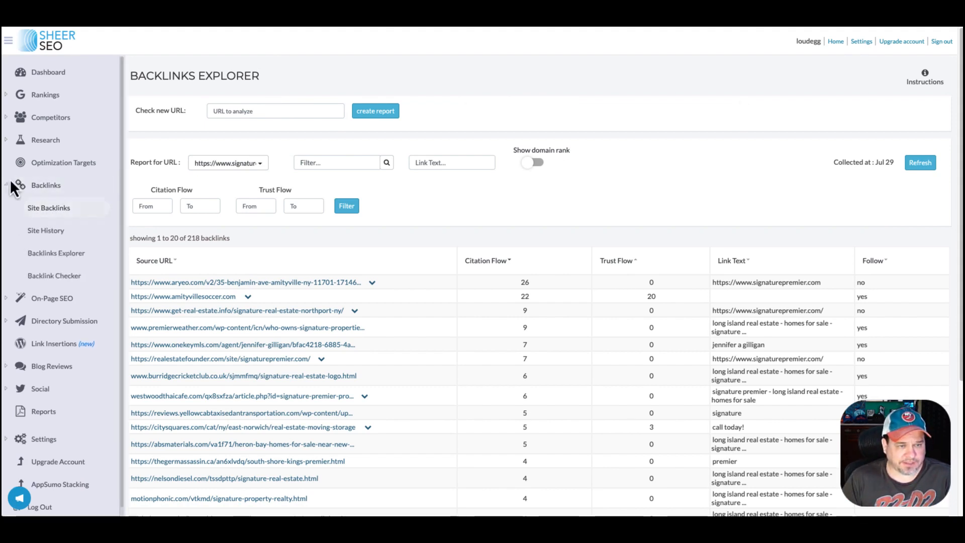
click(13, 186)
click(10, 208)
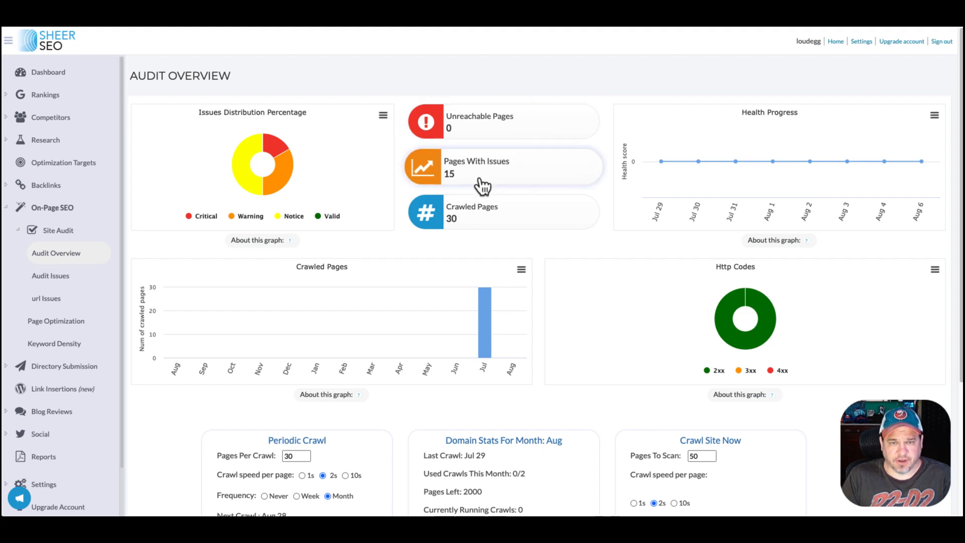
scroll(484, 225, down, 3)
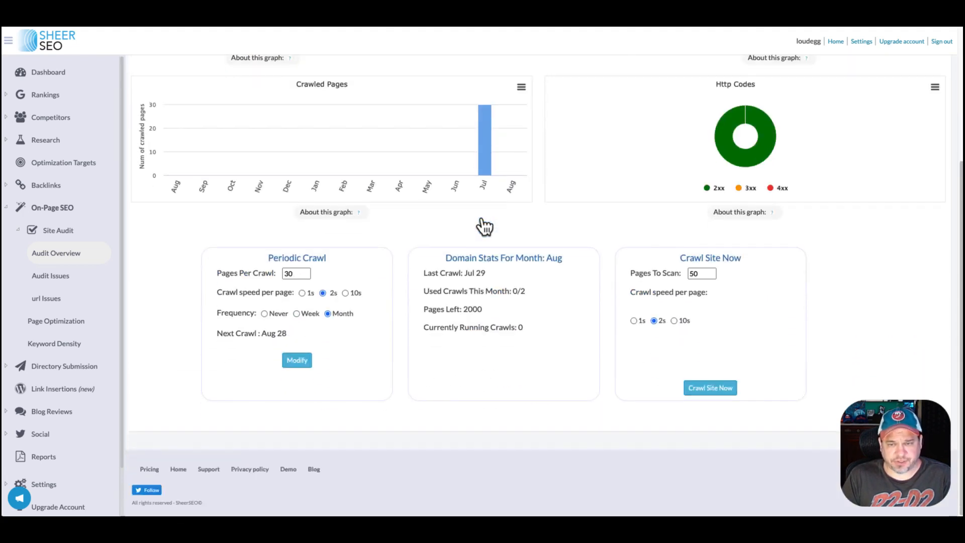
- Open the site's audit issues list and examine the explanation and fix for the too-long title on the operating-procedure page
scroll(483, 225, up, 3)
click(470, 137)
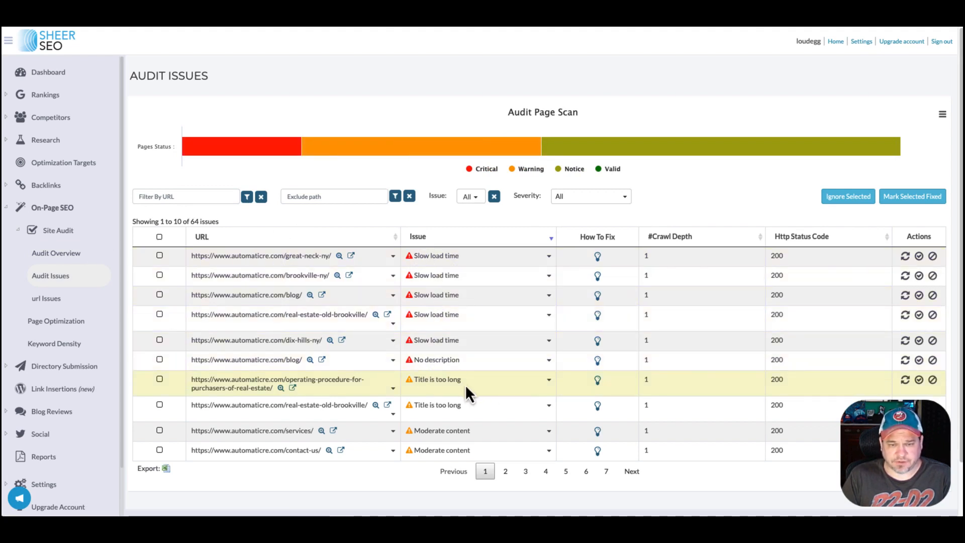
click(549, 381)
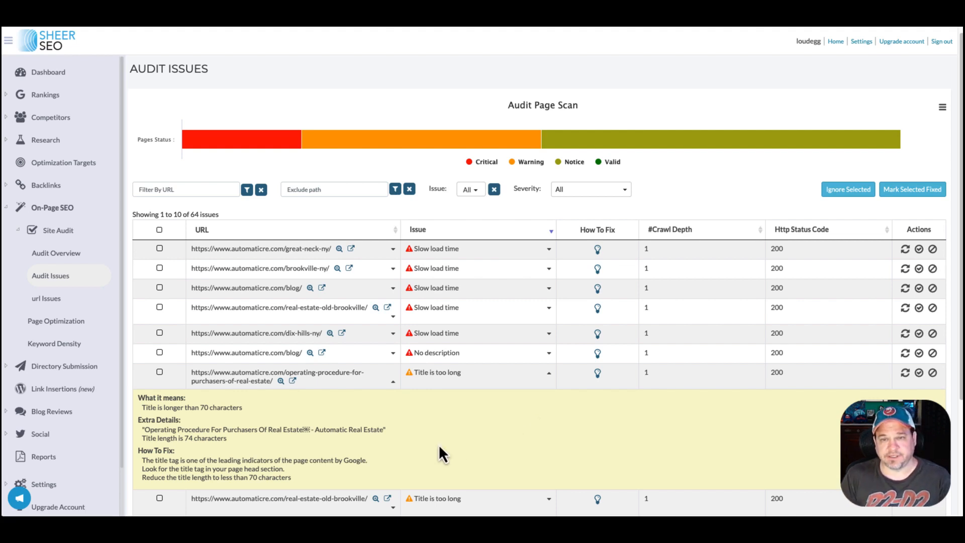
scroll(641, 400, down, 1)
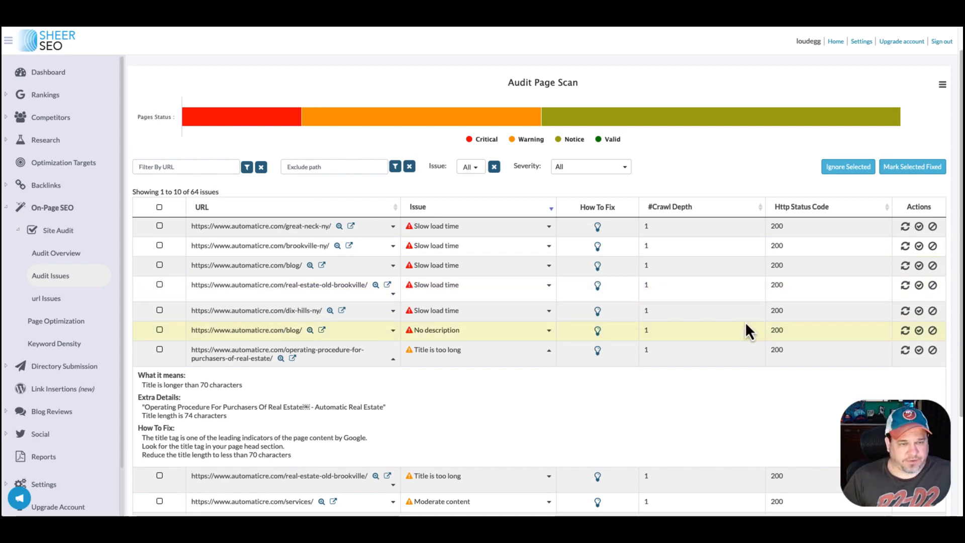
scroll(447, 360, down, 3)
scroll(445, 360, up, 2)
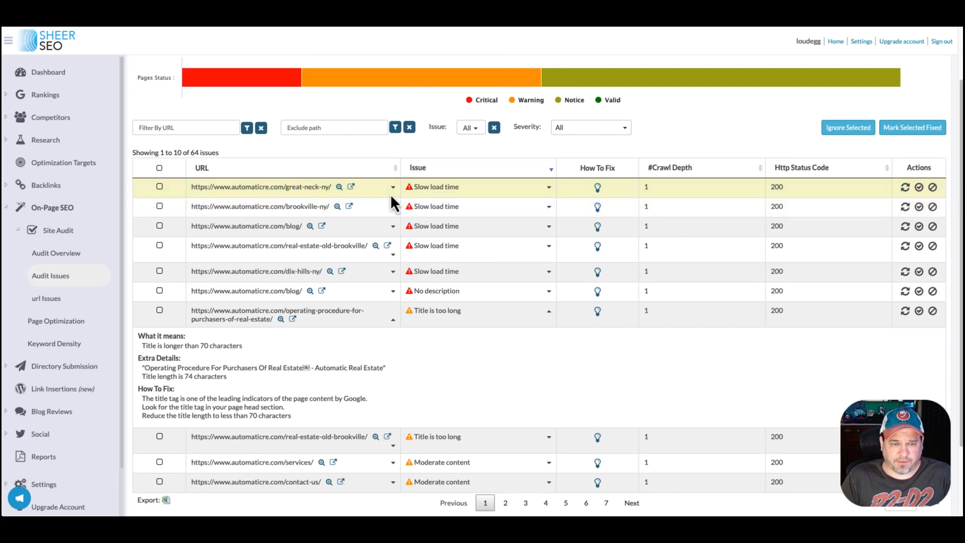
scroll(465, 409, down, 1)
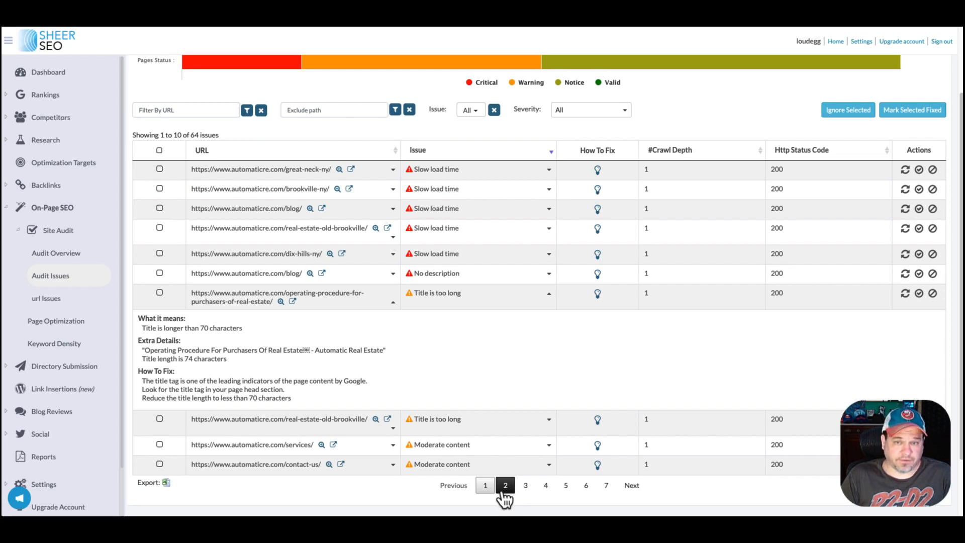
scroll(543, 444, up, 2)
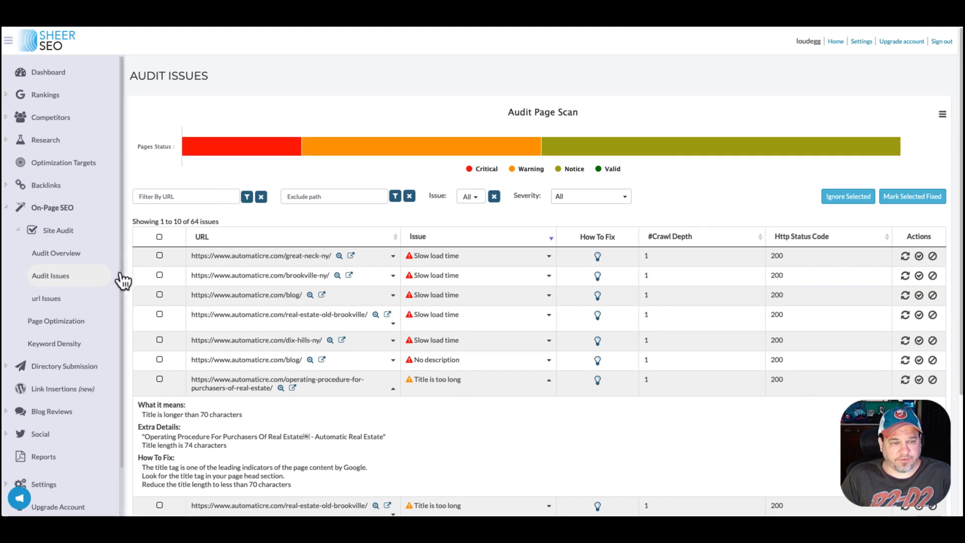
- Open the Page Optimization report and review its optimization score, content benchmark ideas and issues summary
click(56, 300)
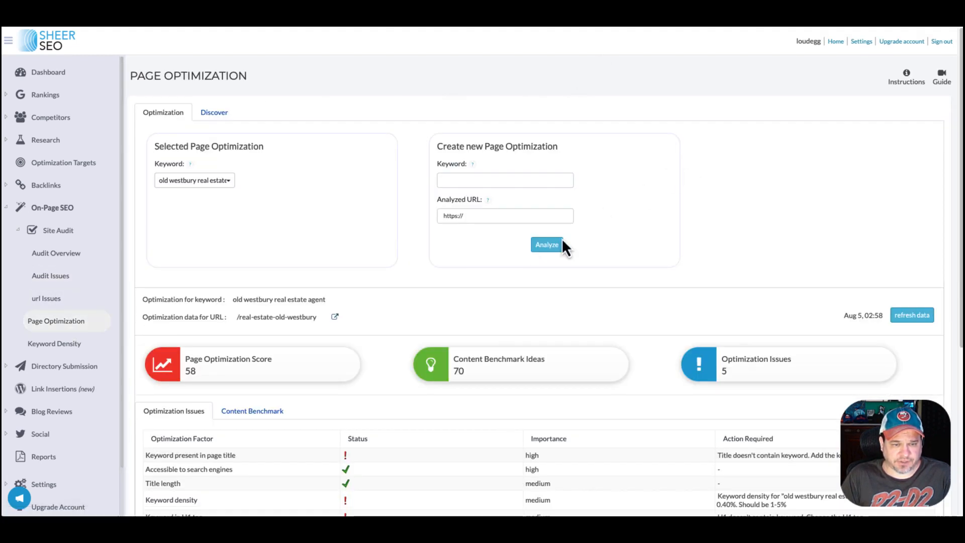
scroll(385, 216, down, 1)
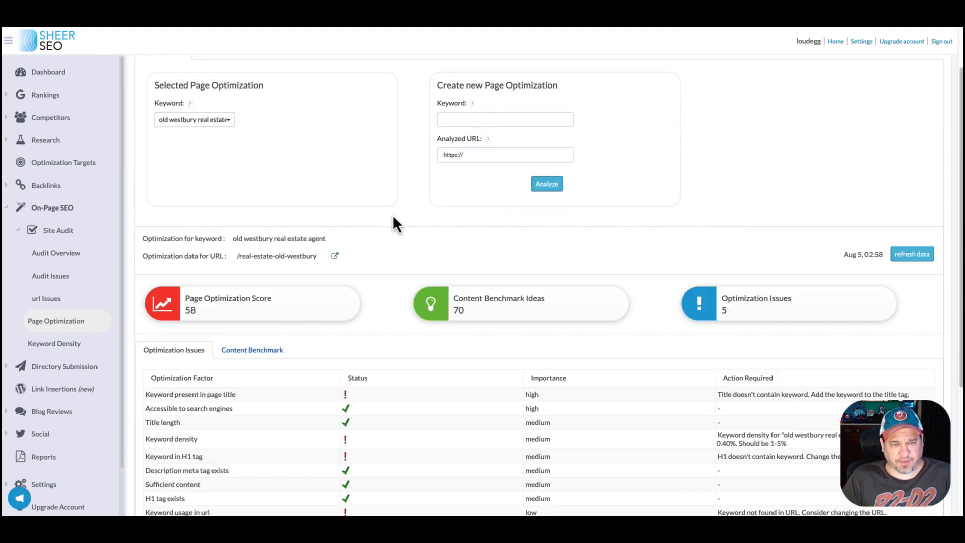
scroll(386, 223, down, 1)
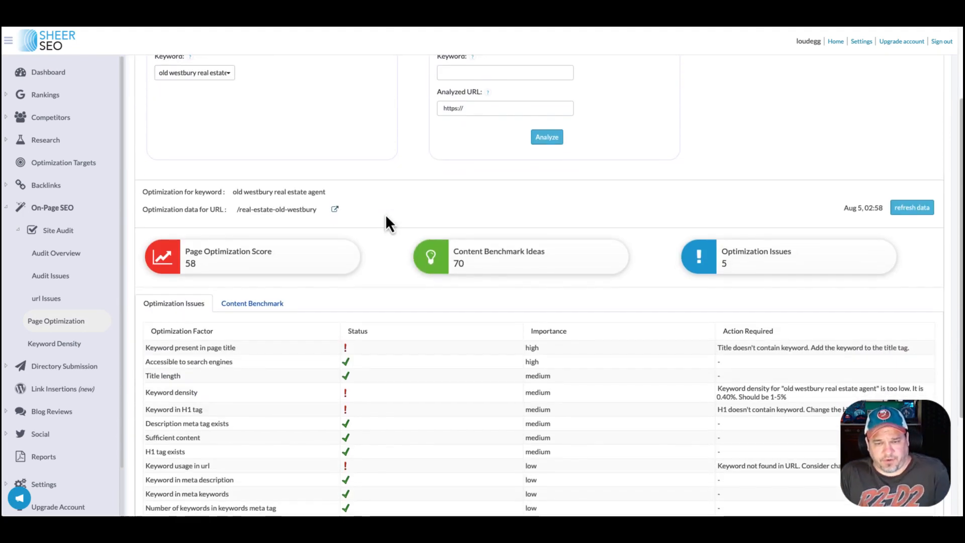
scroll(386, 221, down, 1)
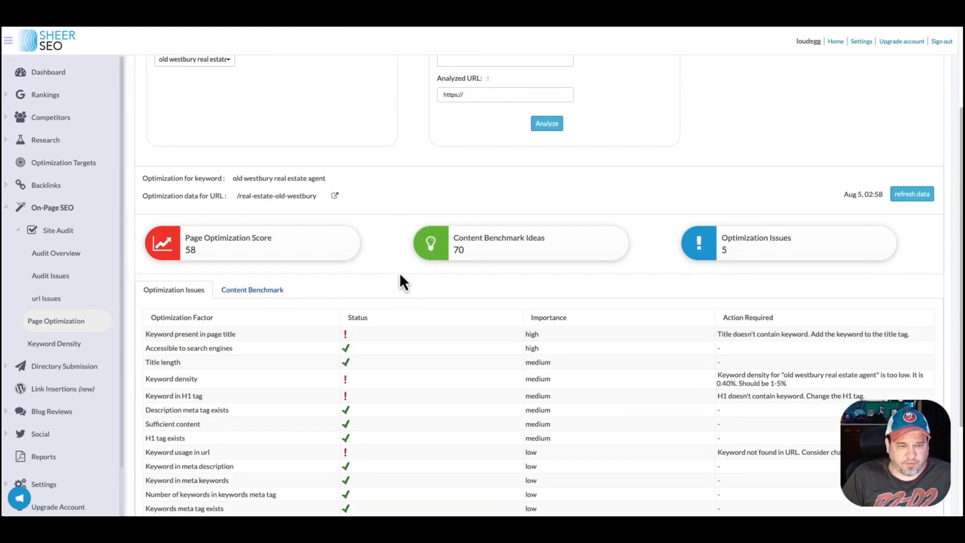
scroll(387, 201, up, 2)
scroll(350, 234, down, 1)
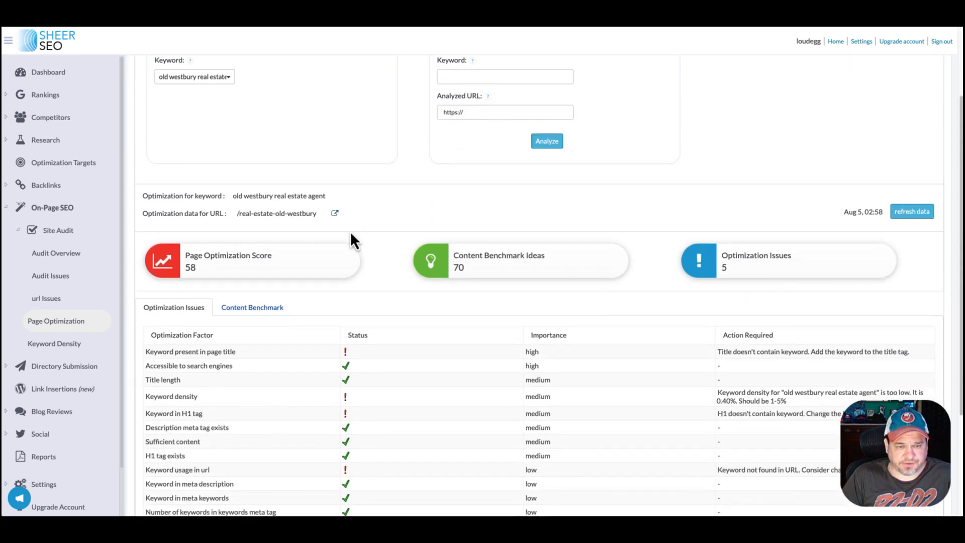
scroll(349, 230, down, 1)
scroll(242, 251, up, 3)
- Select the keyword "old westbury real estate agent", open its analyzed page, and examine the optimization factors and required actions
click(216, 182)
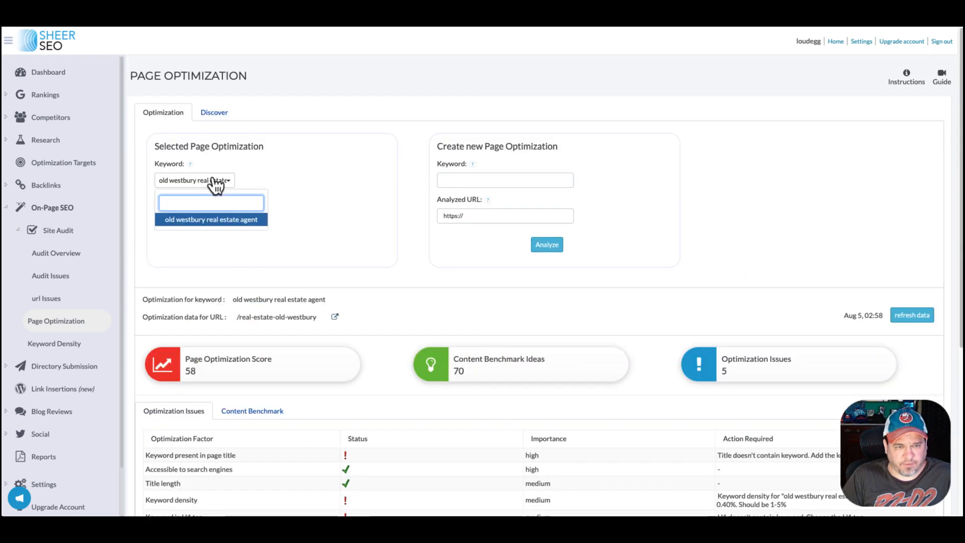
click(237, 222)
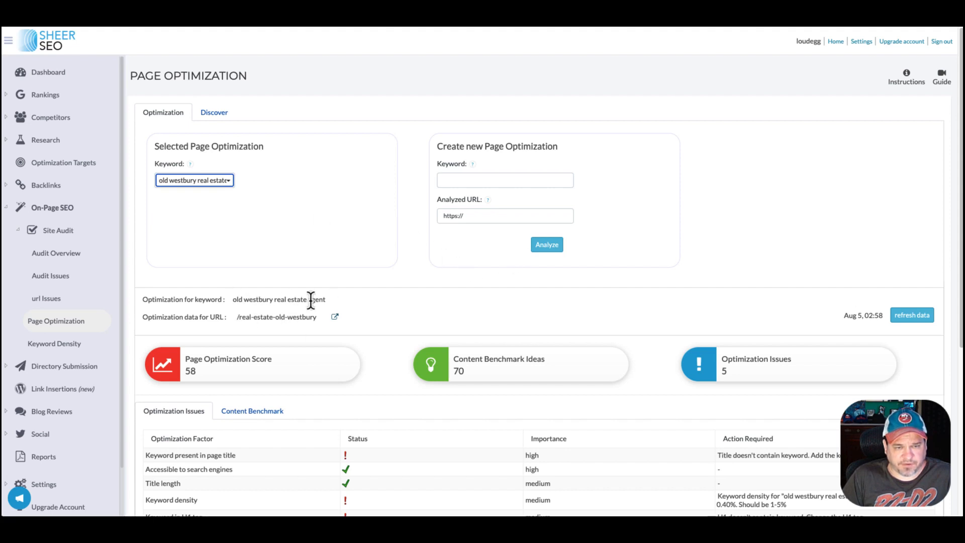
click(334, 318)
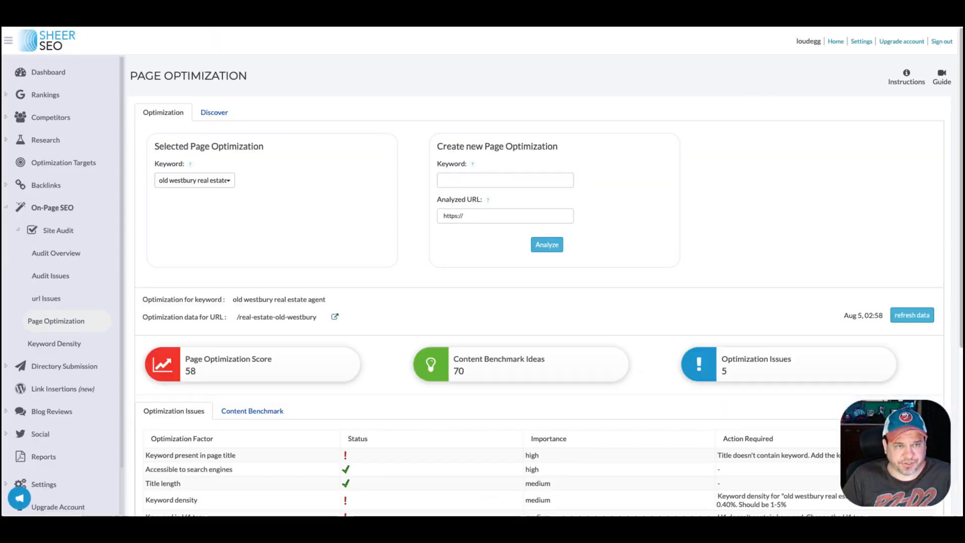
scroll(286, 318, down, 3)
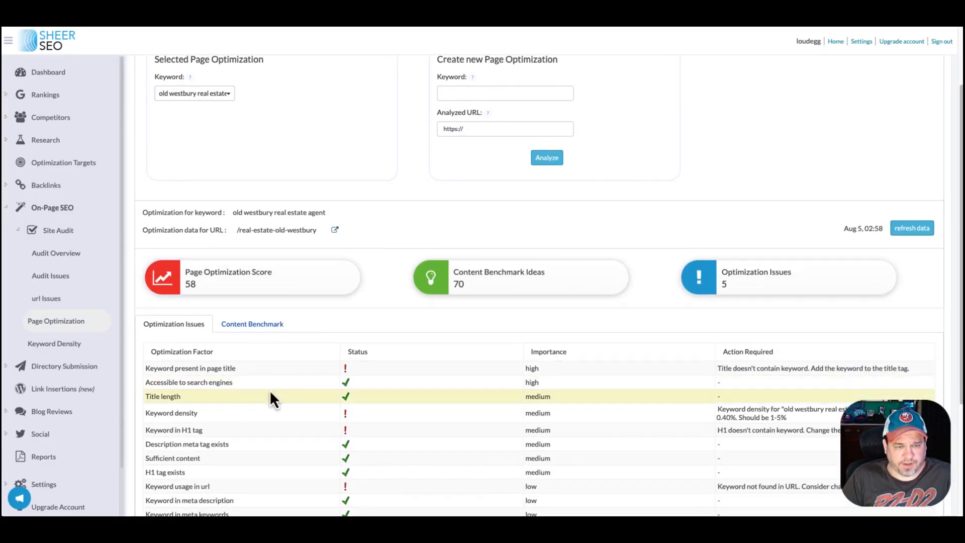
scroll(464, 389, down, 1)
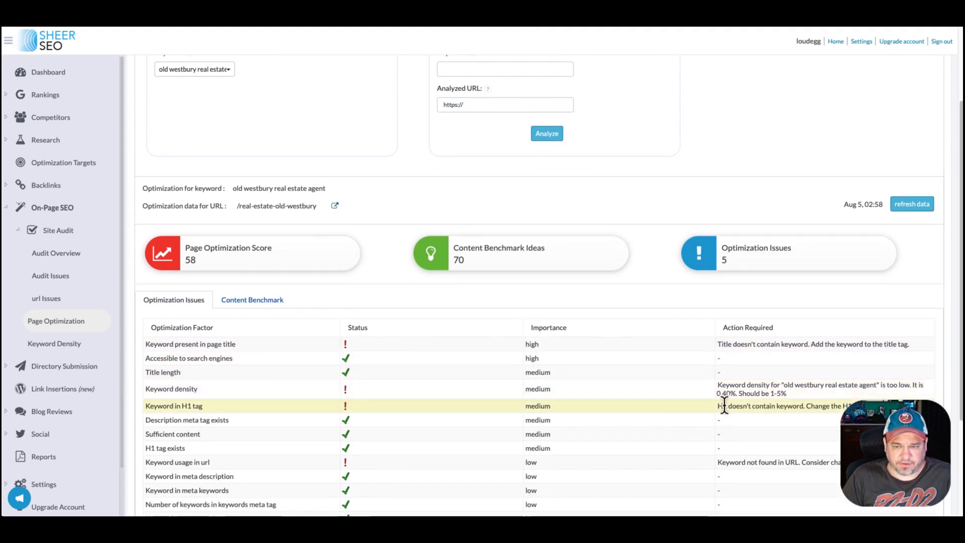
scroll(837, 366, down, 1)
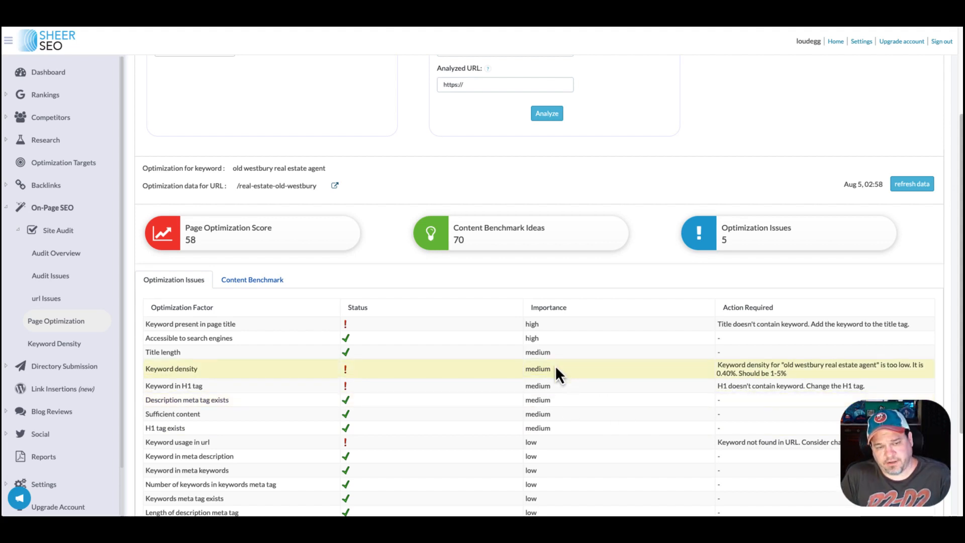
- Open the Keyword Density report and review the single, double and triple word charts for the page
click(55, 347)
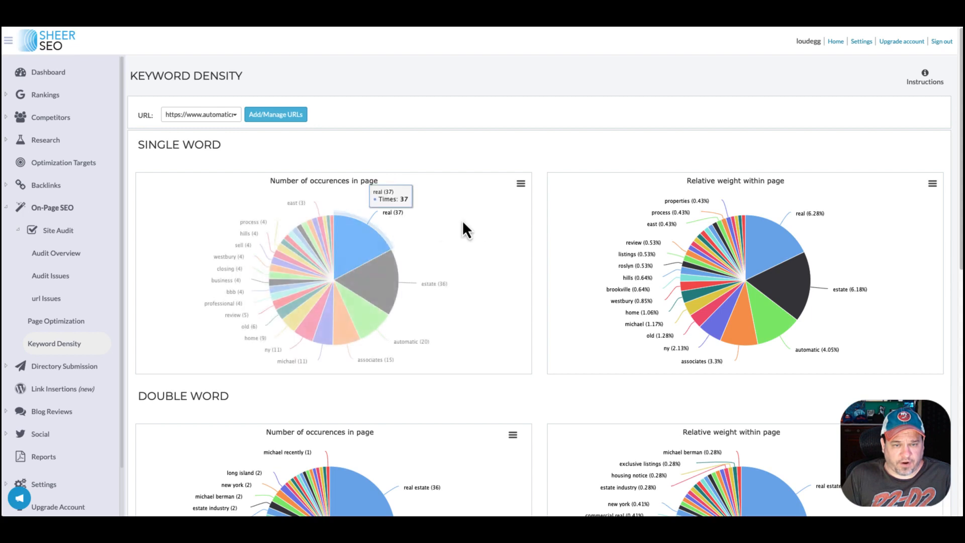
scroll(495, 268, down, 1)
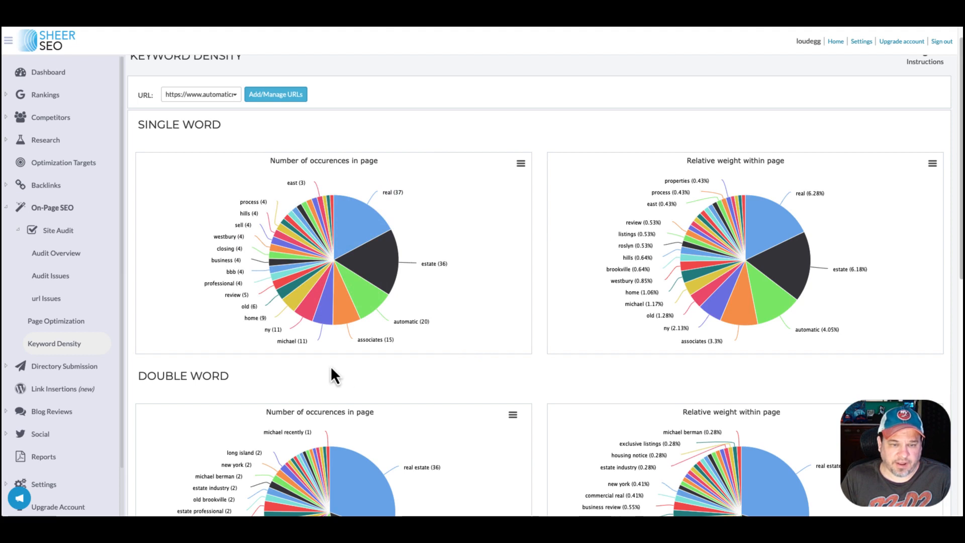
scroll(461, 387, down, 4)
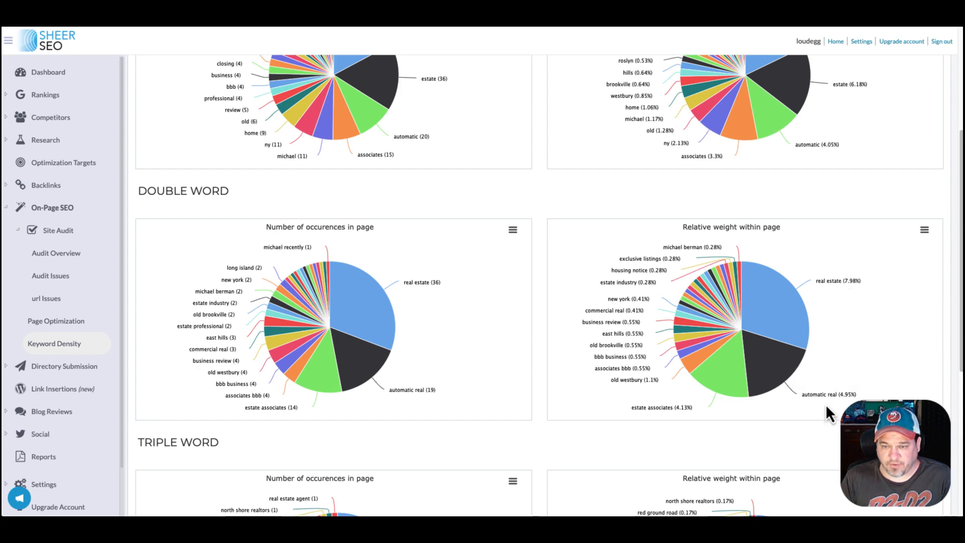
scroll(646, 417, down, 1)
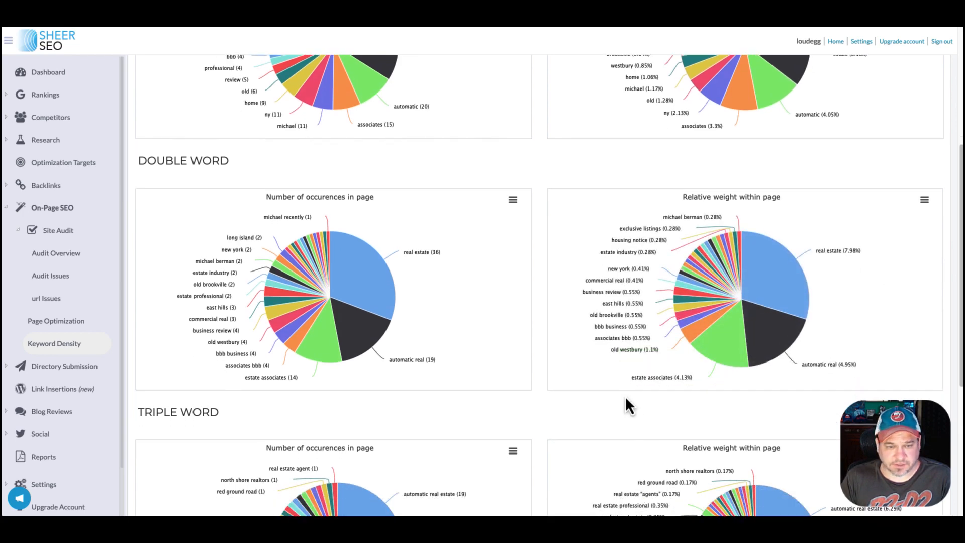
scroll(625, 402, down, 4)
scroll(451, 427, down, 1)
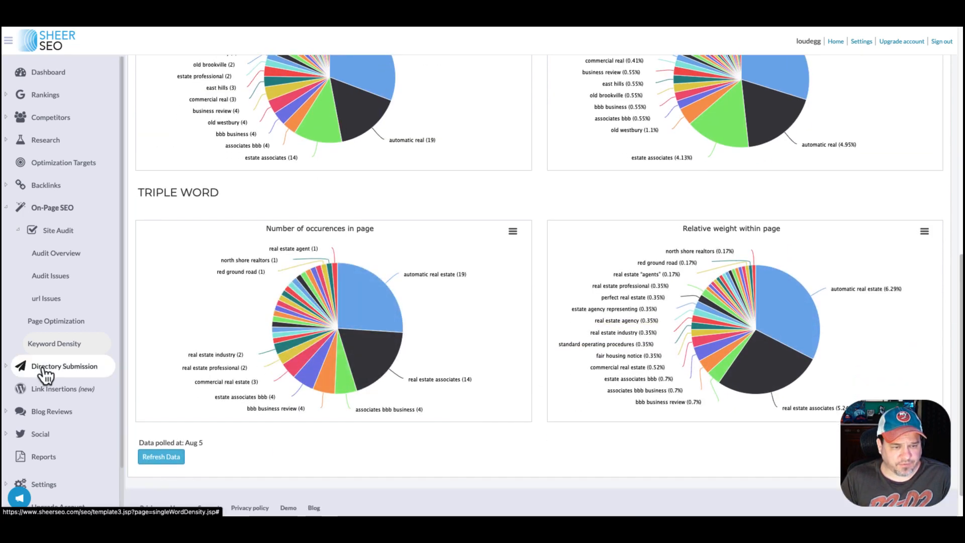
click(44, 372)
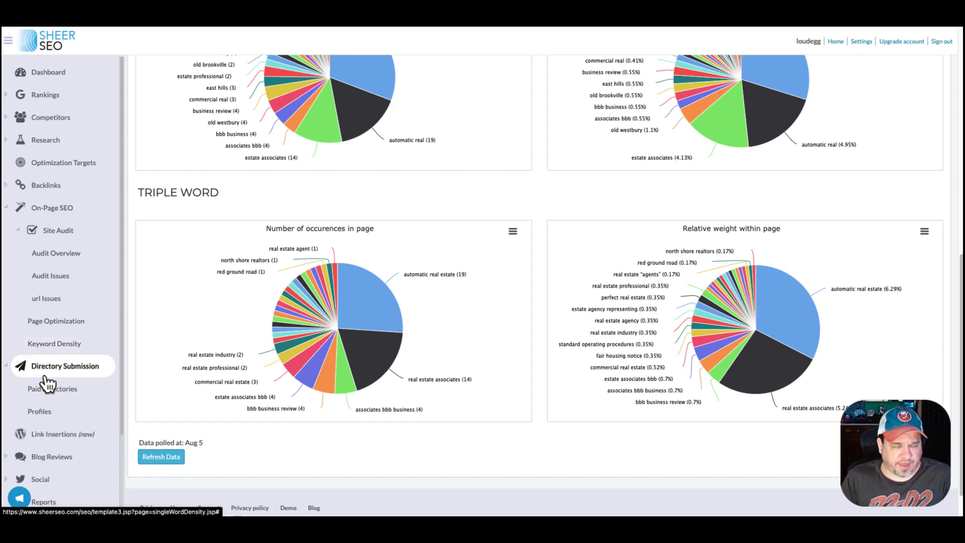
click(47, 388)
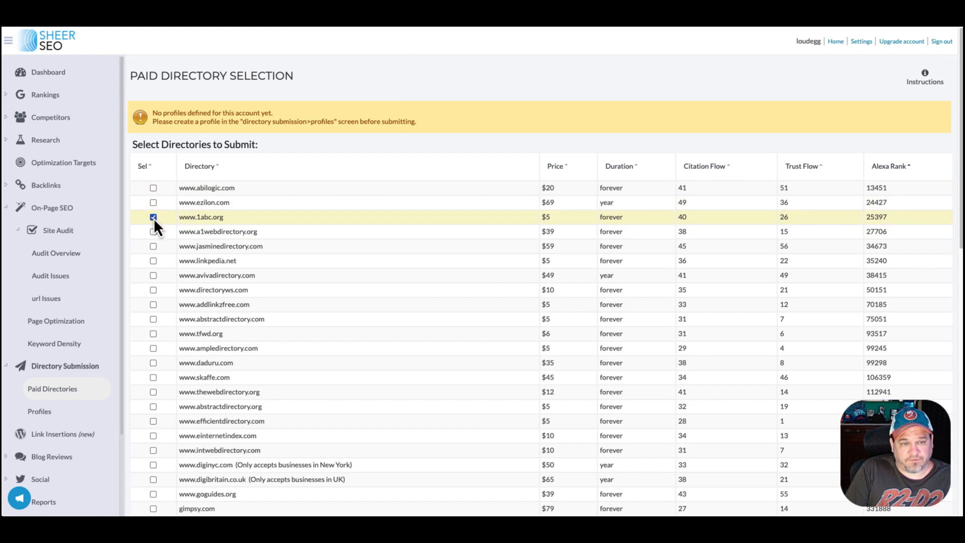
click(54, 424)
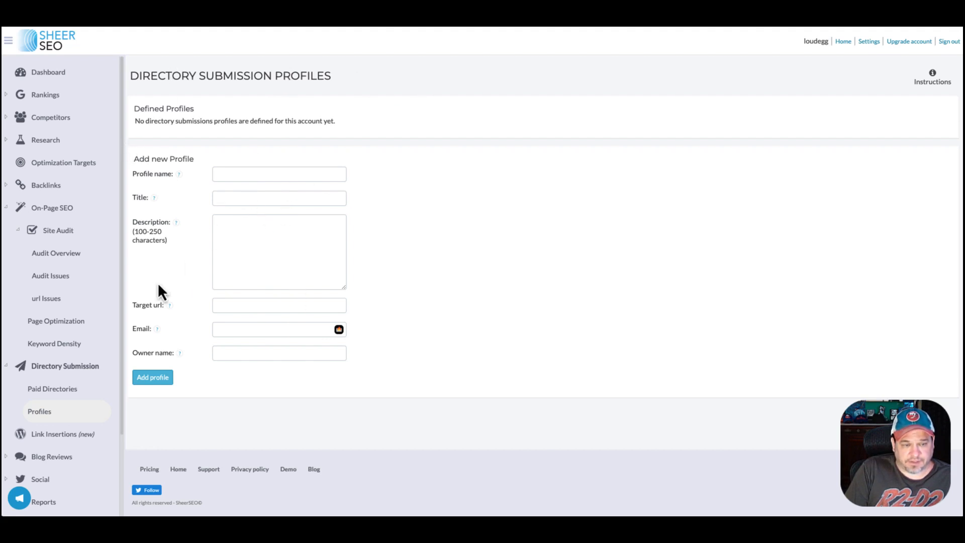
- Open the Link Insertions offers and review the prices and metrics of the blogs tailored to the site's keywords
click(63, 434)
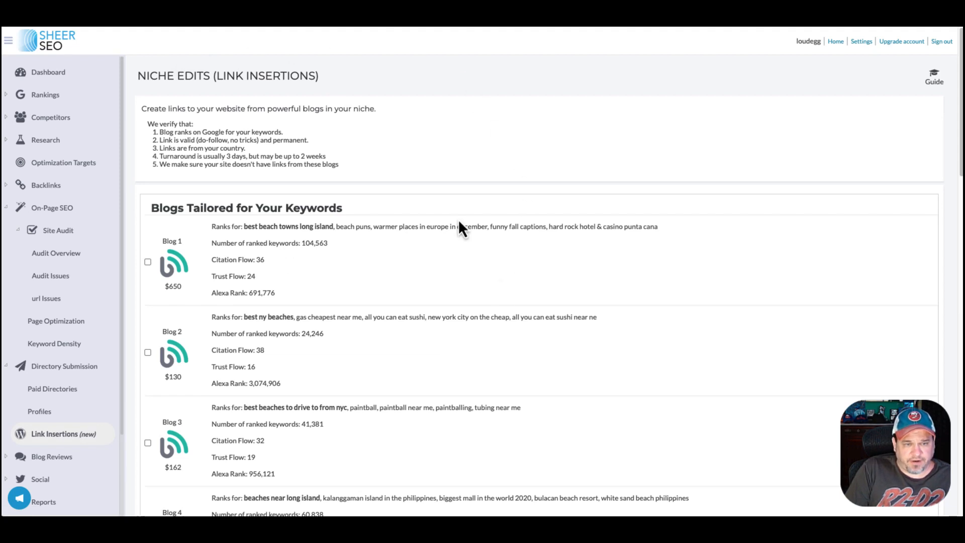
scroll(460, 228, down, 2)
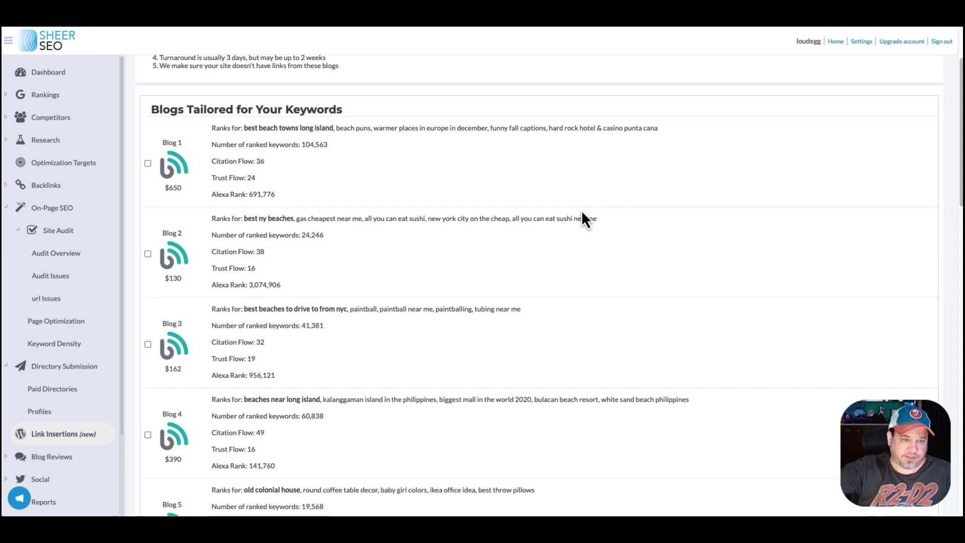
scroll(503, 261, down, 1)
- View the Blog Review Offers form with its proposed outreach message, and check the Blog Selection page
click(55, 457)
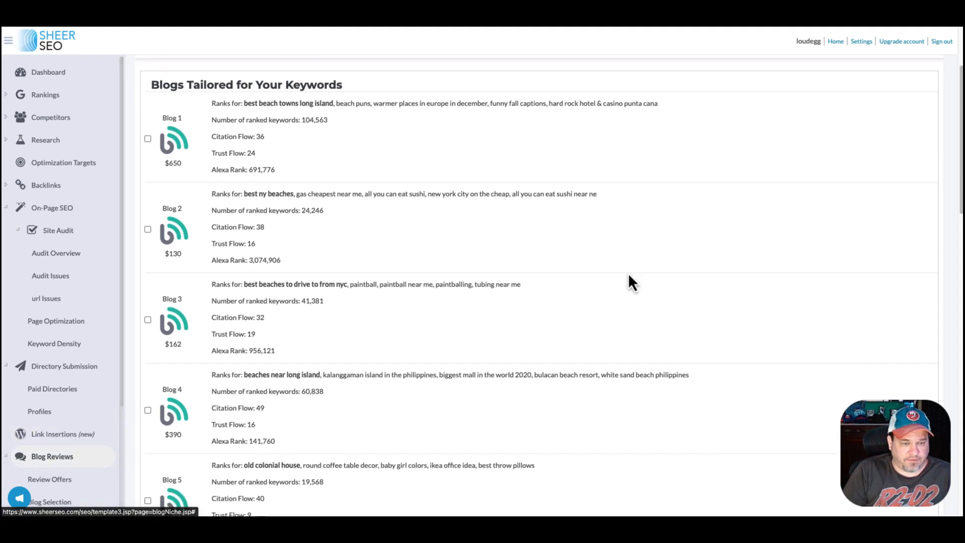
click(80, 481)
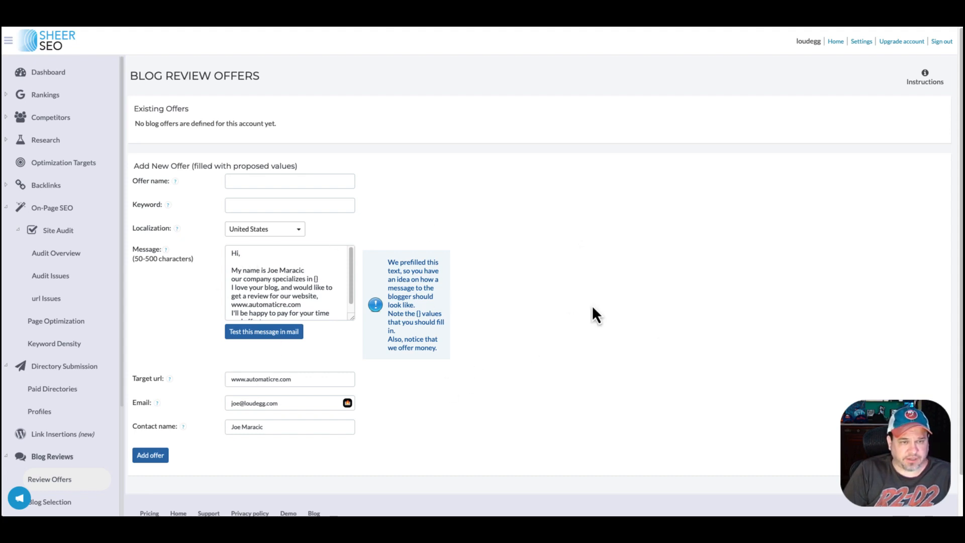
scroll(588, 322, down, 1)
click(50, 500)
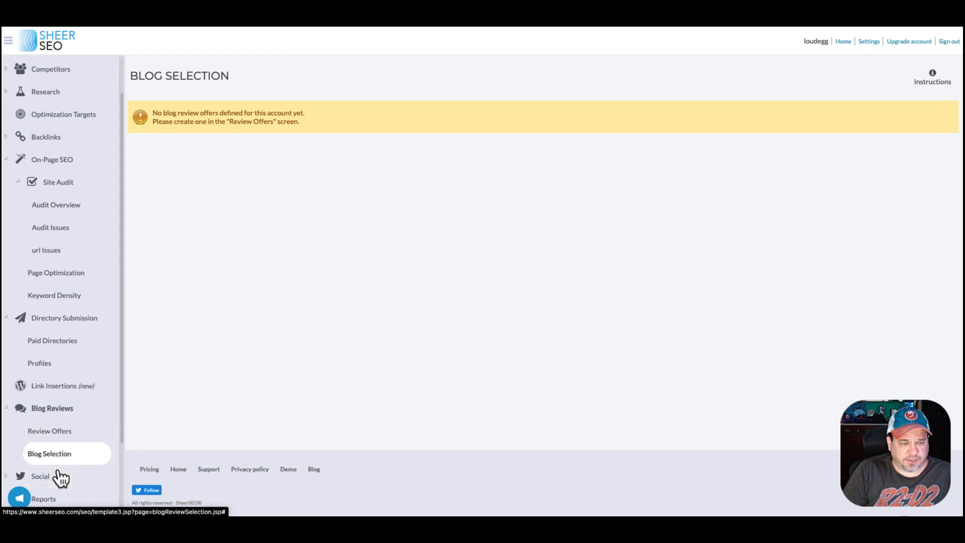
- Open the Facebook social engagement report and review its likes, shares and comments chart and the URLs breakdown
click(54, 479)
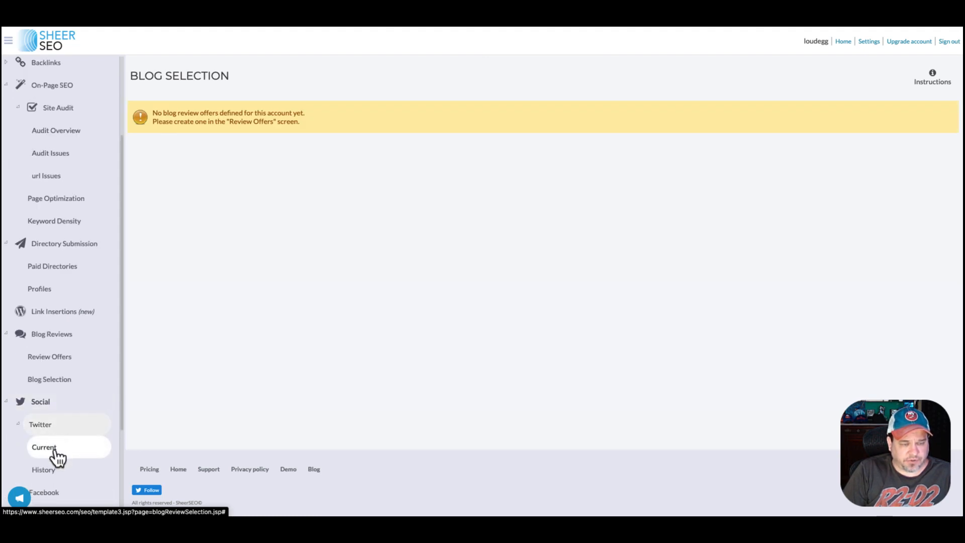
scroll(48, 480, down, 1)
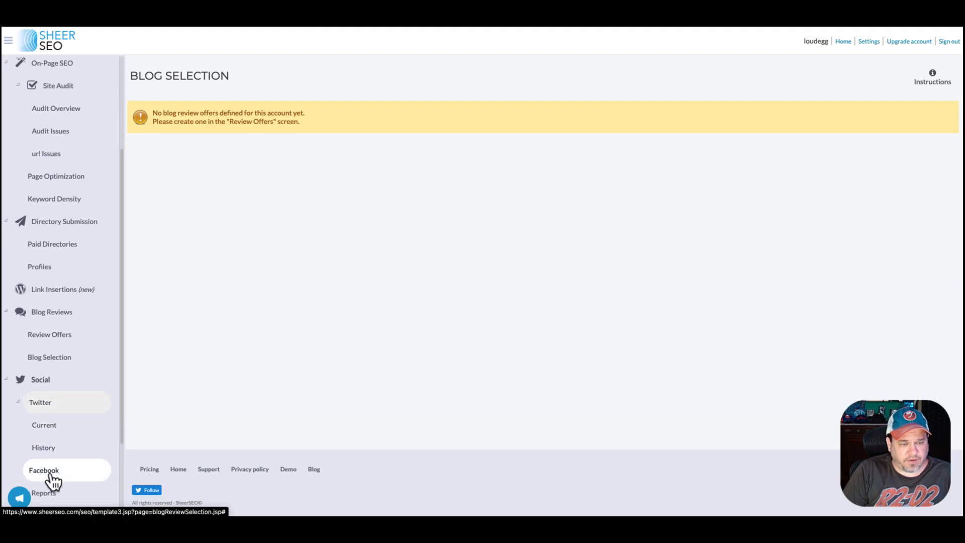
click(58, 472)
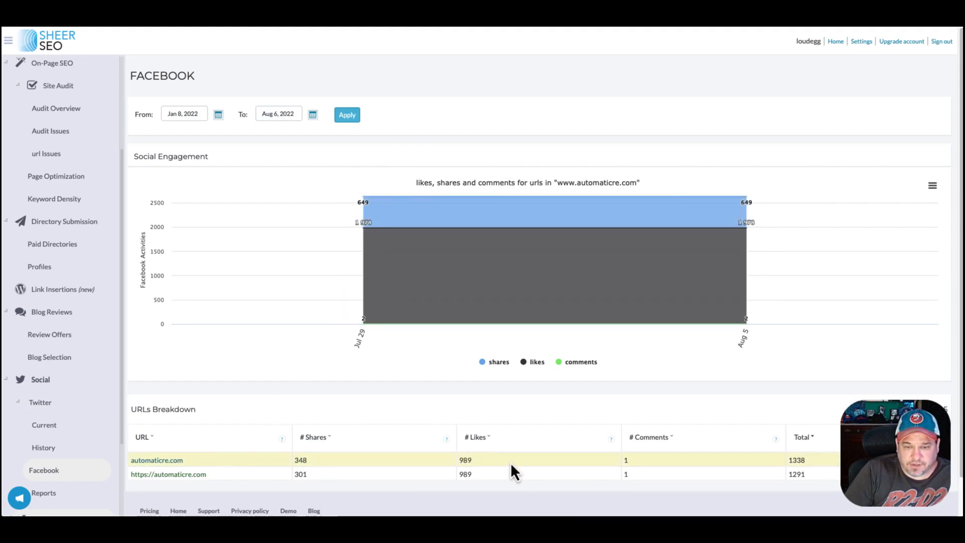
scroll(827, 471, down, 2)
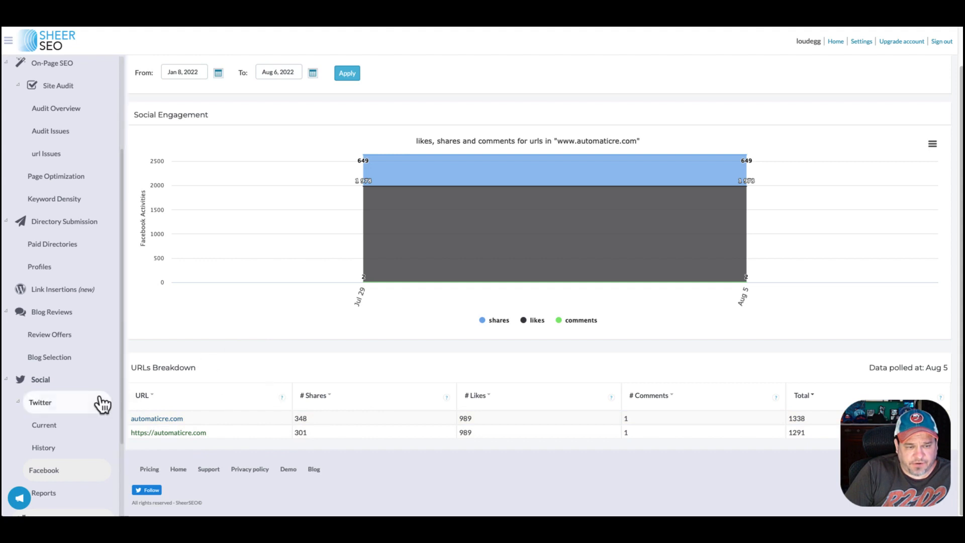
- Open the Reports page to view the options for defining a new report
scroll(100, 402, down, 1)
scroll(101, 402, down, 1)
click(75, 451)
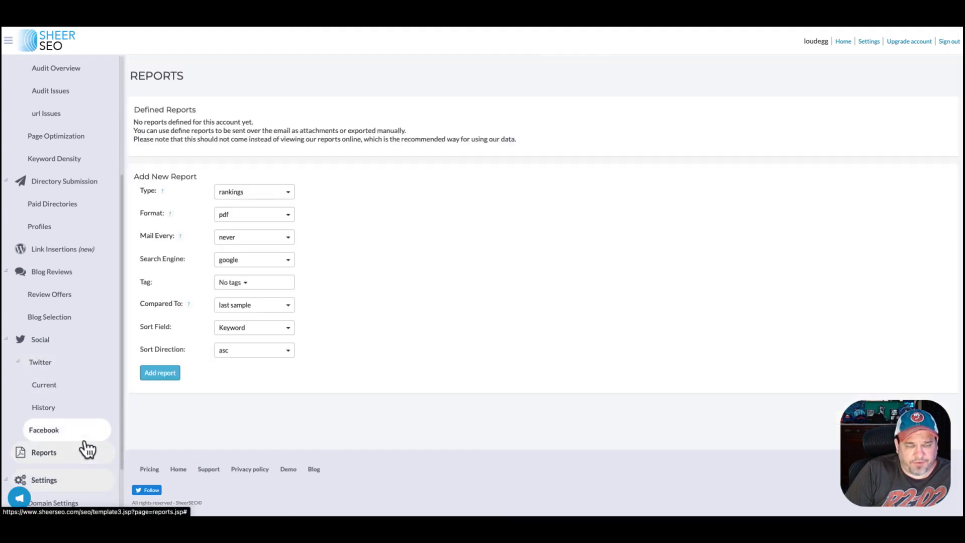
- Look through the remaining SheerSEO sections, including the domain settings, account details and upgrade options
scroll(68, 440, down, 3)
click(68, 436)
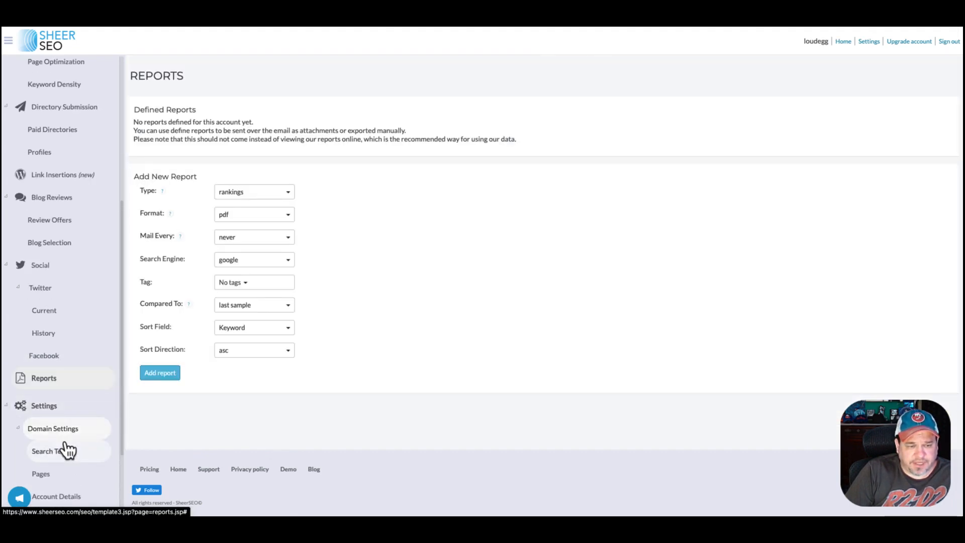
scroll(67, 445, down, 5)
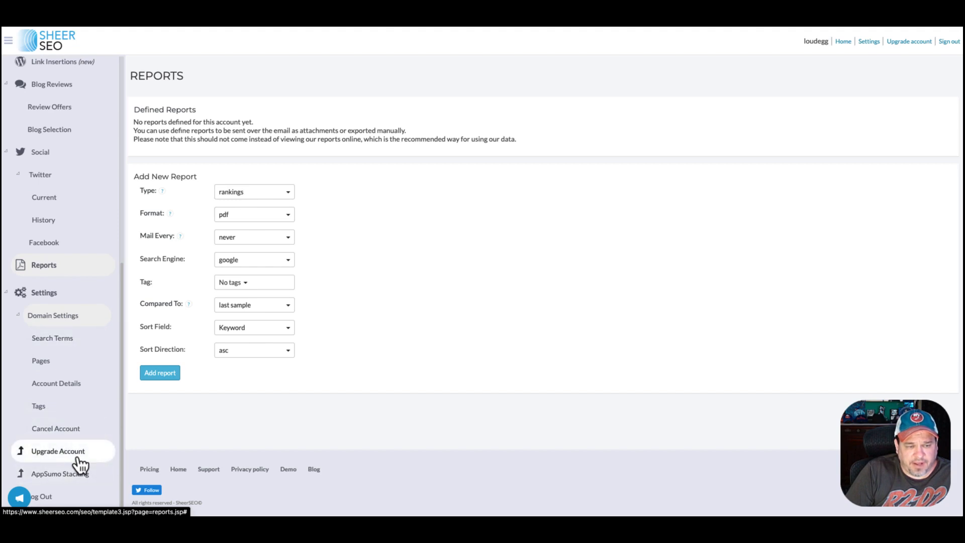
scroll(65, 251, up, 10)
click(61, 79)
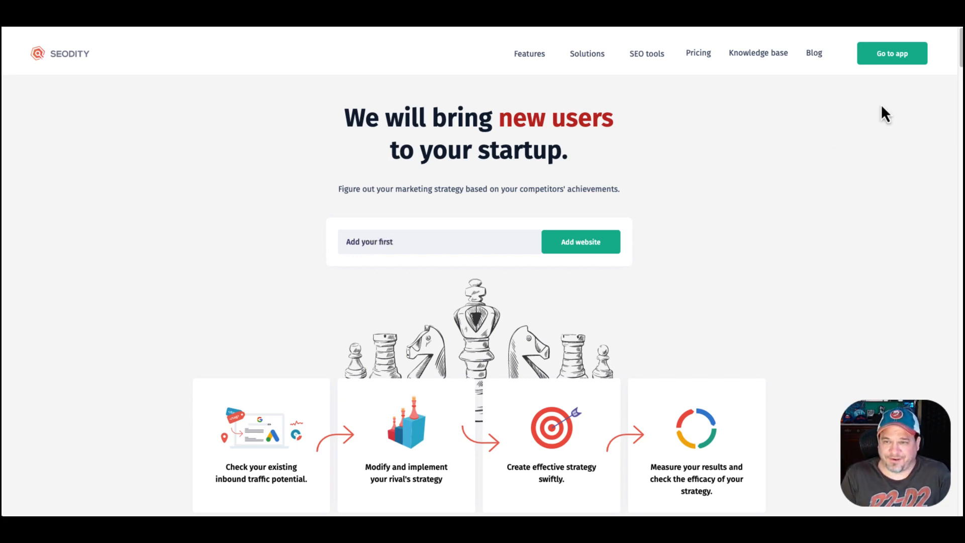
click(897, 59)
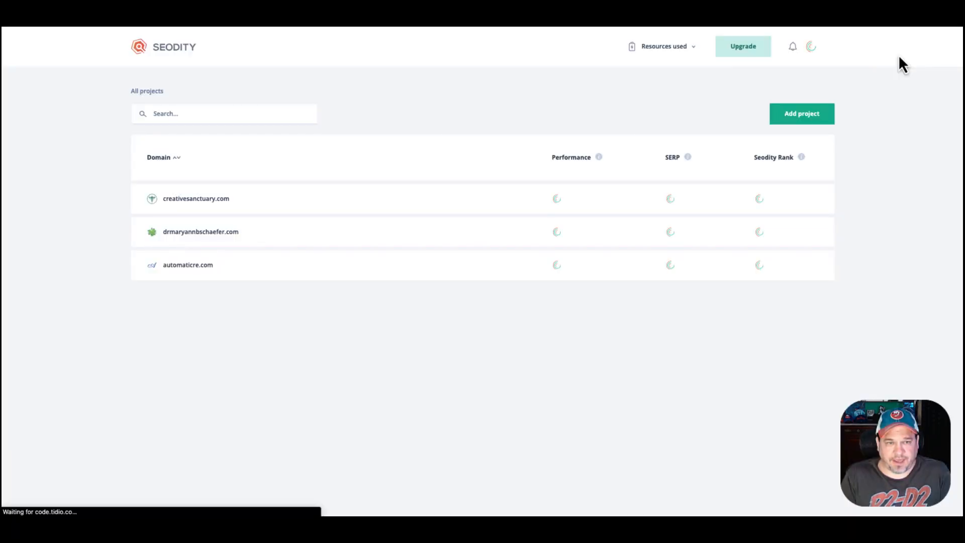
click(827, 51)
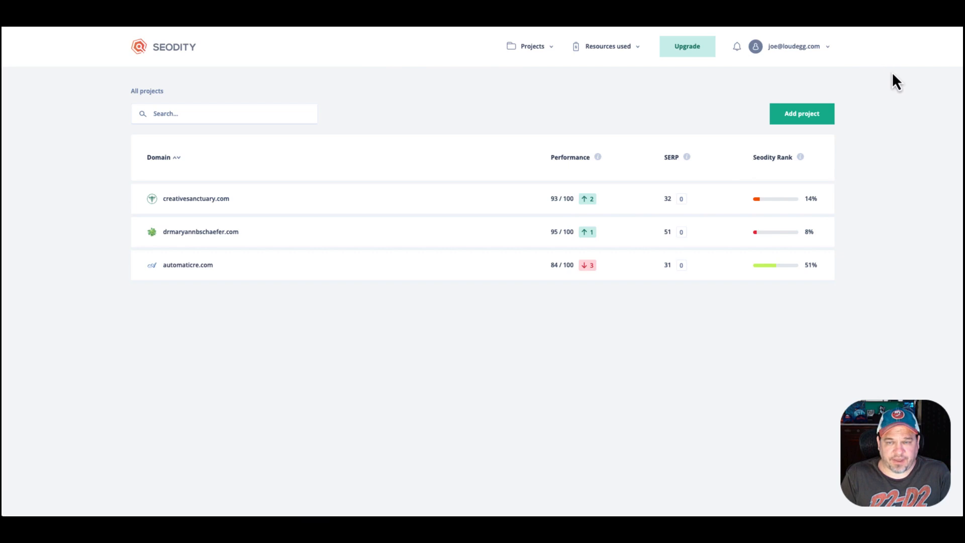
click(807, 123)
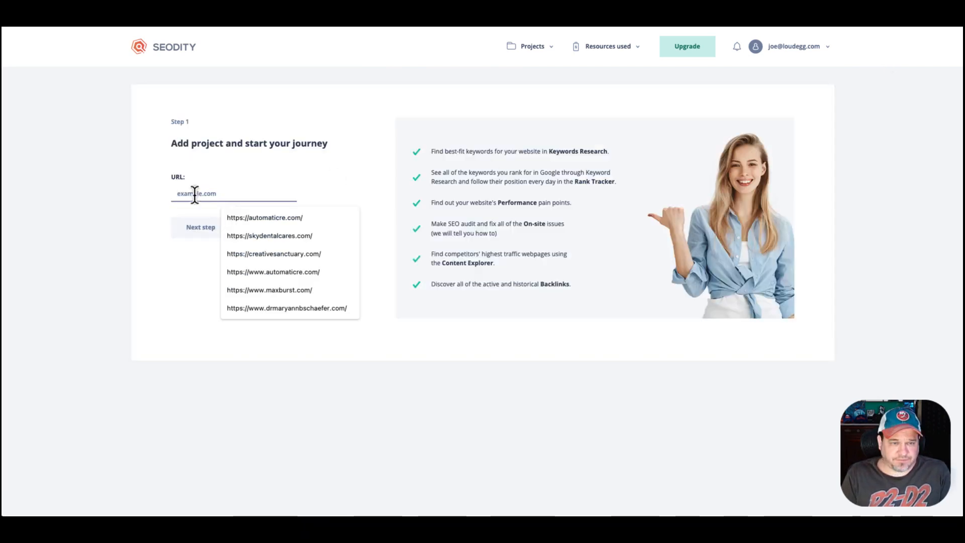
text(loudegg.com)
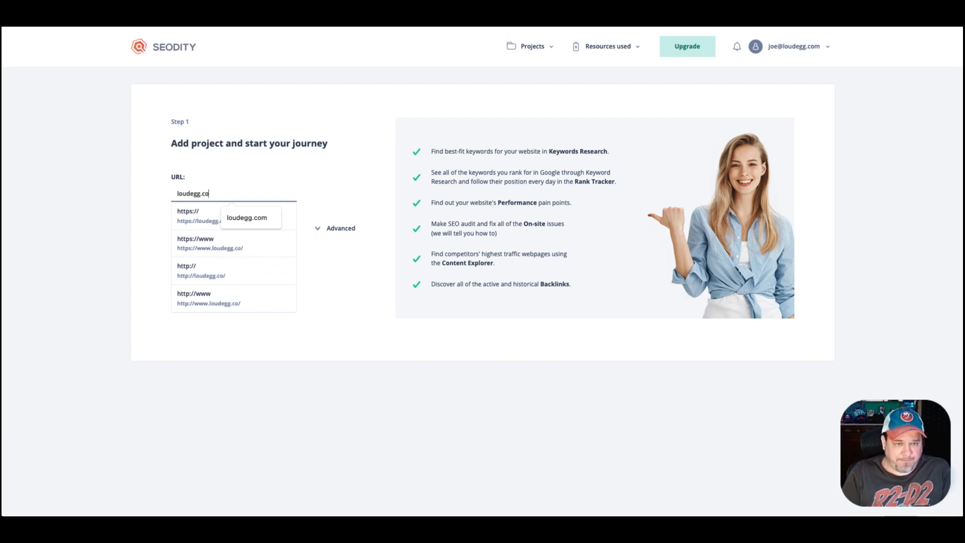
click(195, 222)
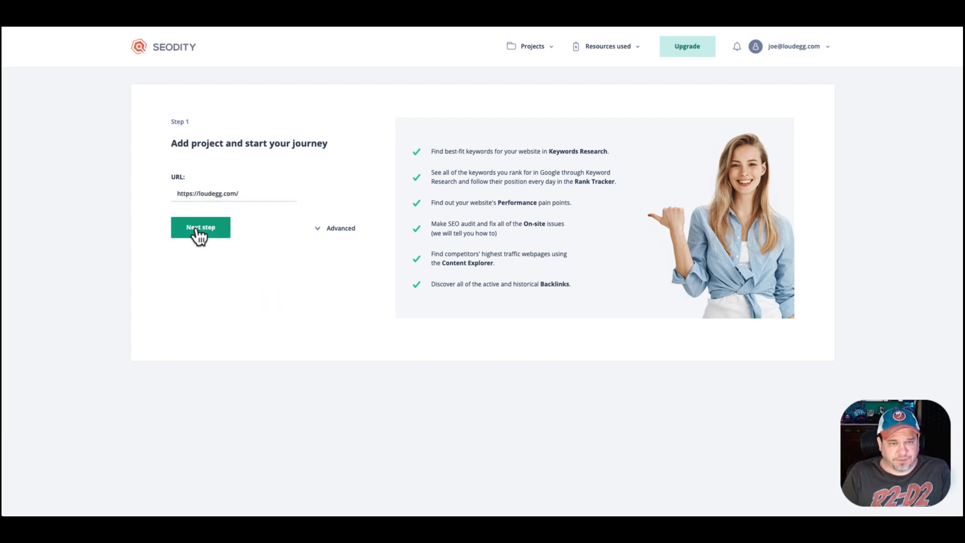
click(196, 236)
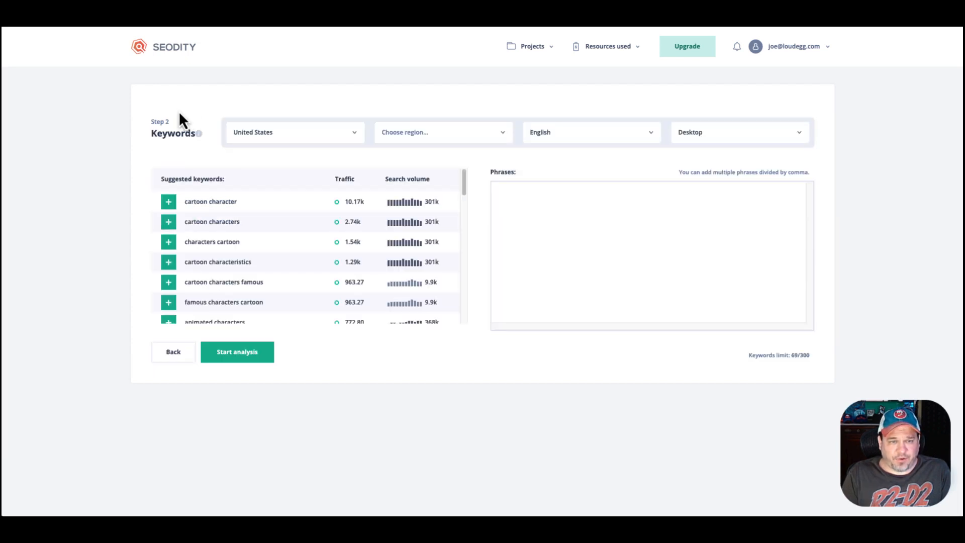
- Check the available country and region choices for the project's keyword tracking, keeping United States
click(355, 140)
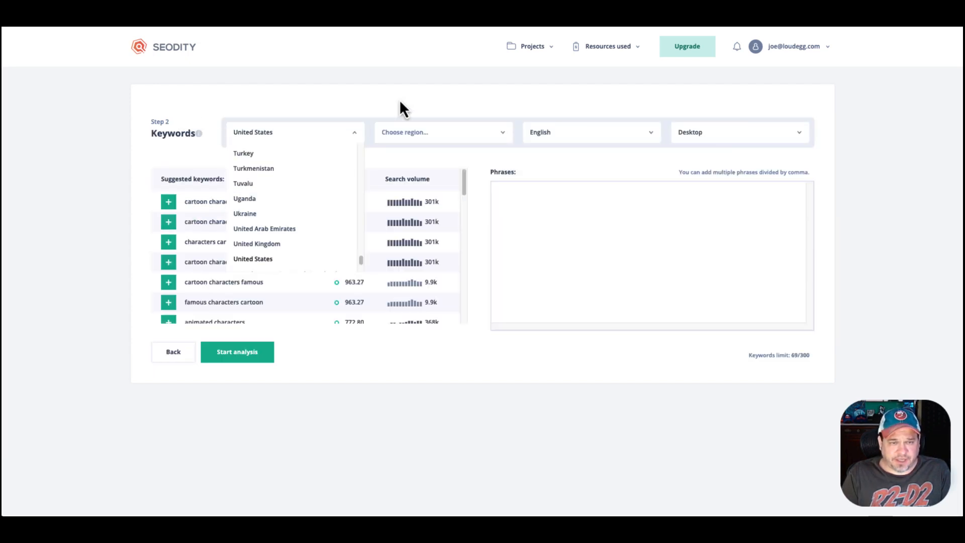
click(451, 119)
click(487, 139)
click(527, 110)
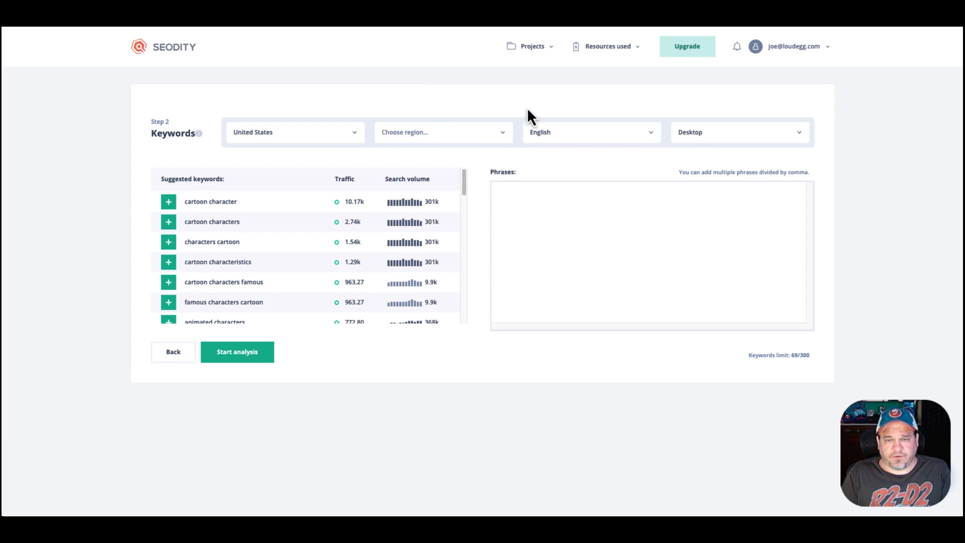
- Compare the device choices for the tracked keywords and set the device to Desktop & mobile
click(801, 144)
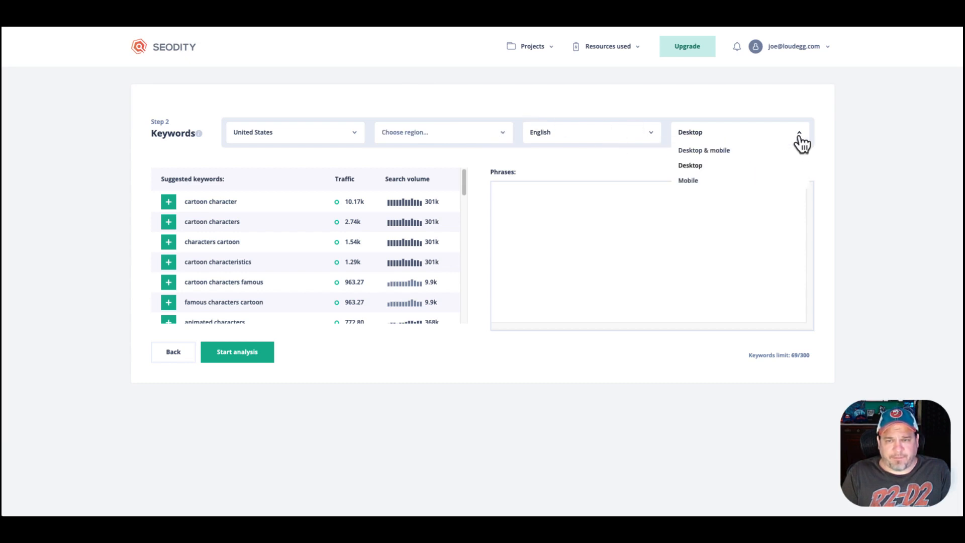
click(727, 151)
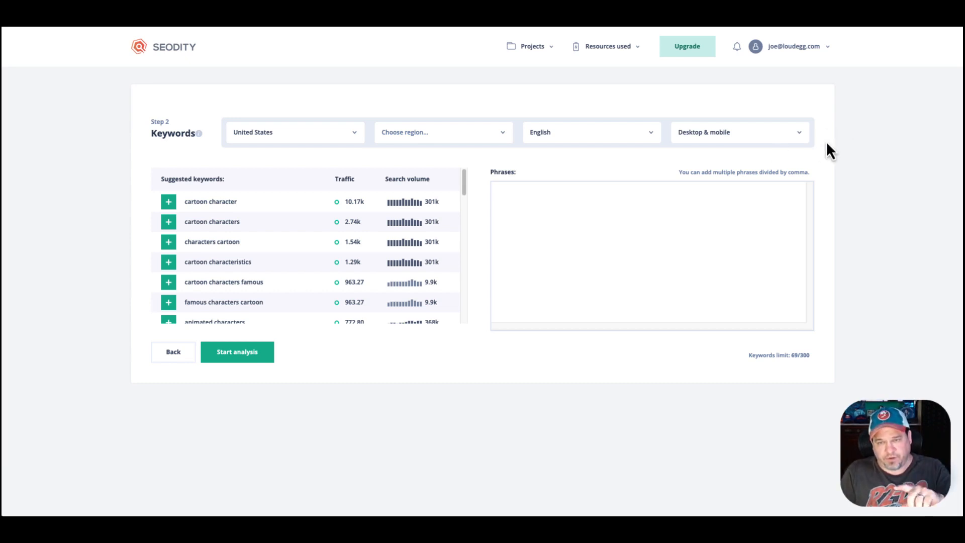
click(799, 135)
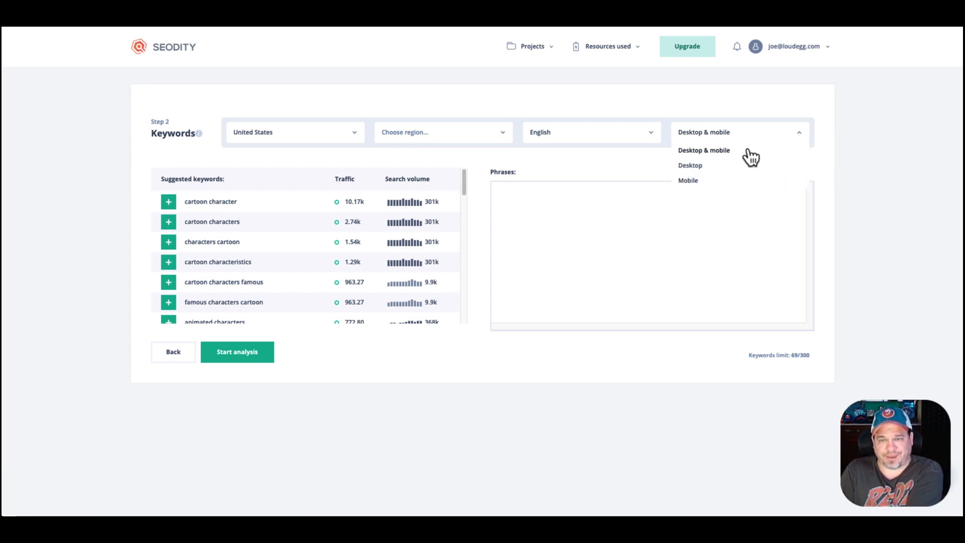
click(712, 165)
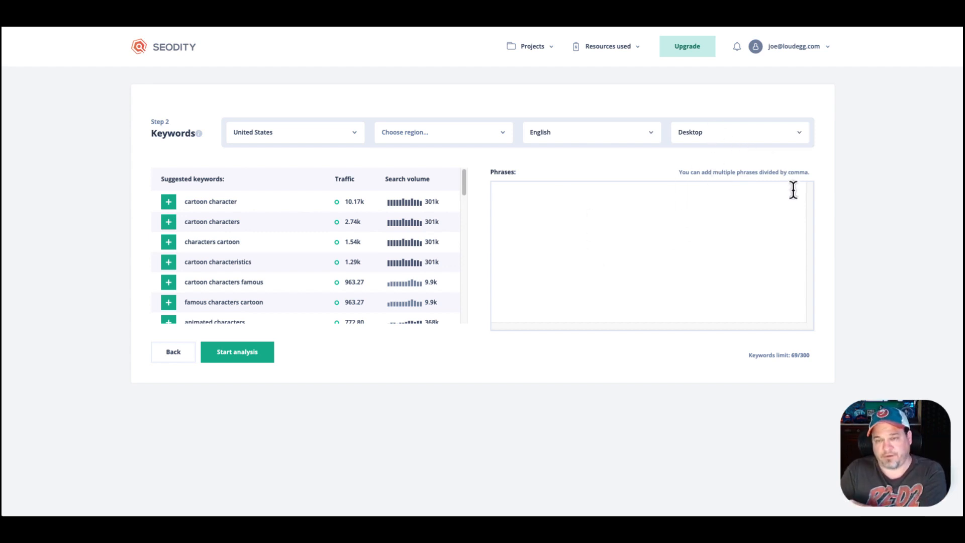
click(799, 138)
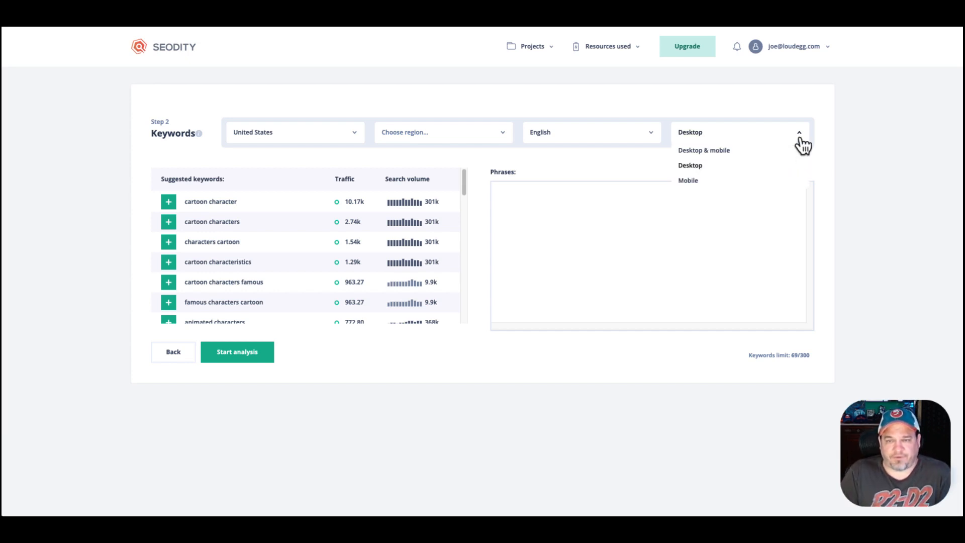
click(723, 151)
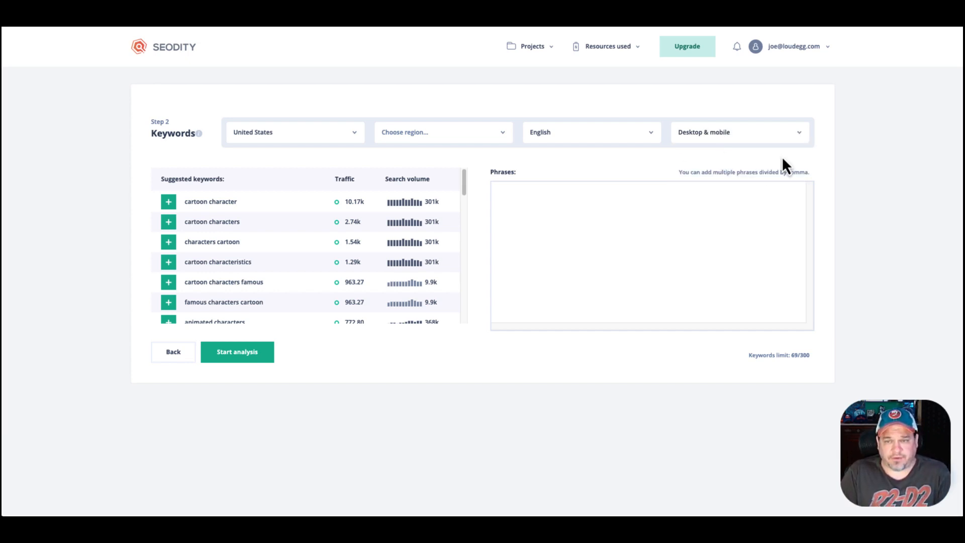
- Add the suggested keywords "cartoon character", "cartoon characters" and "characters cartoon" to the tracked phrases
click(168, 203)
click(168, 222)
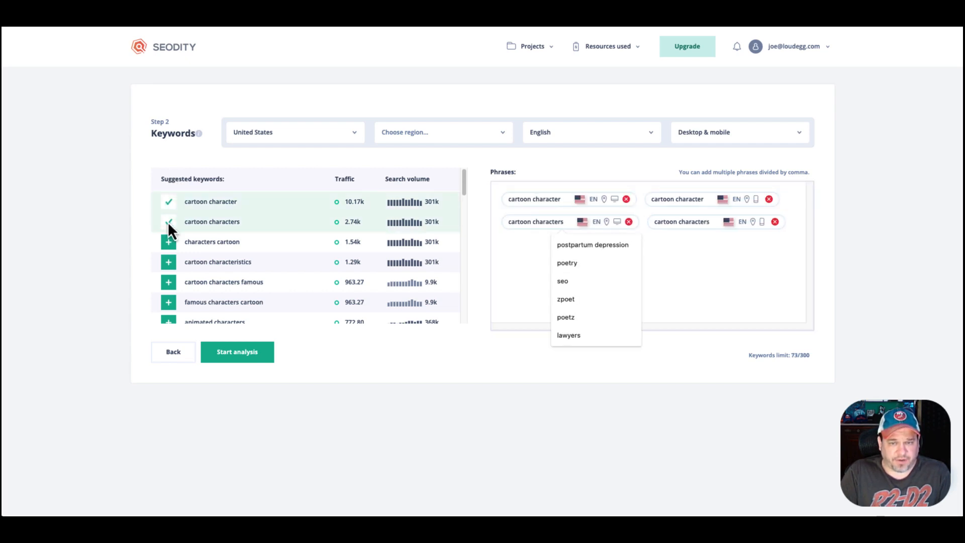
click(169, 243)
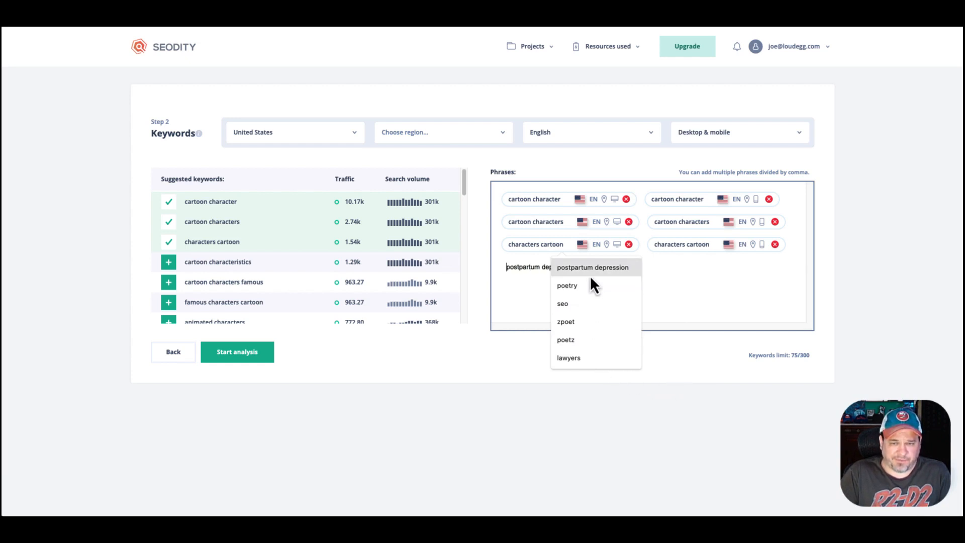
mouse_move(548, 208)
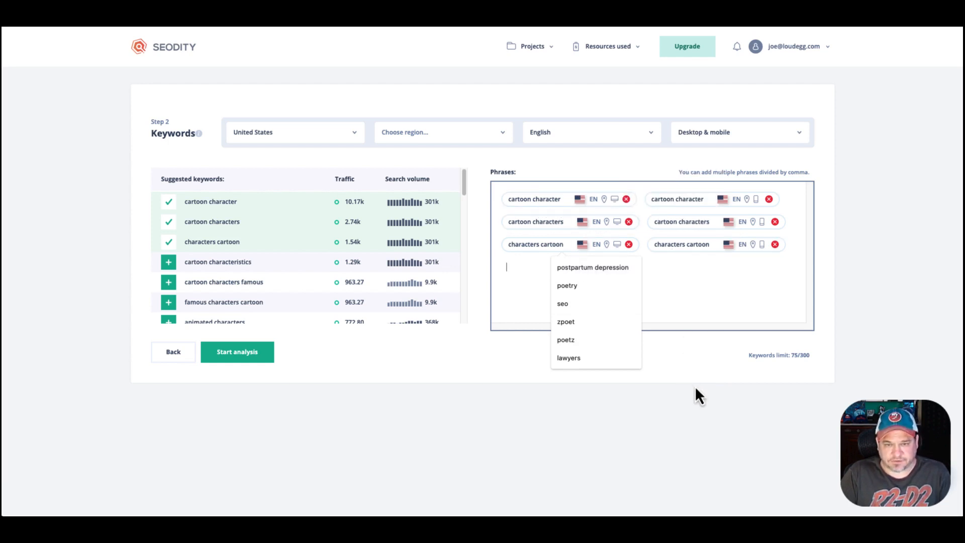
click(681, 369)
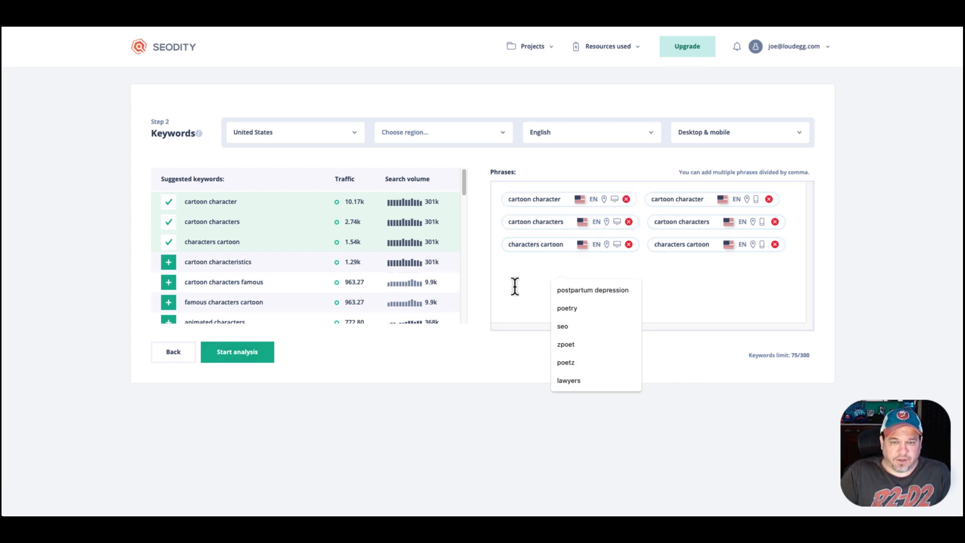
- Add the custom phrase "loudegg" to the tracked phrases and start the project analysis
click(523, 272)
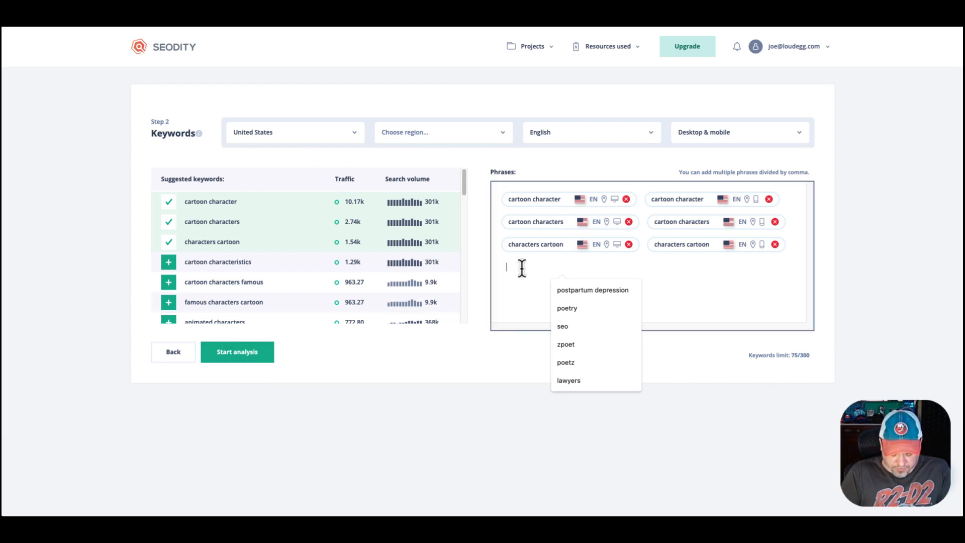
text(loudegg)
key(Return)
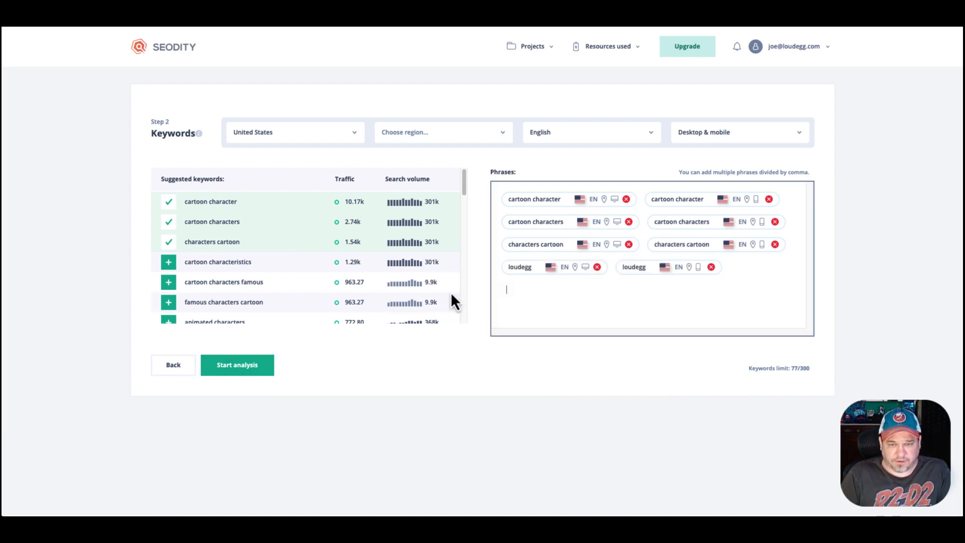
click(248, 370)
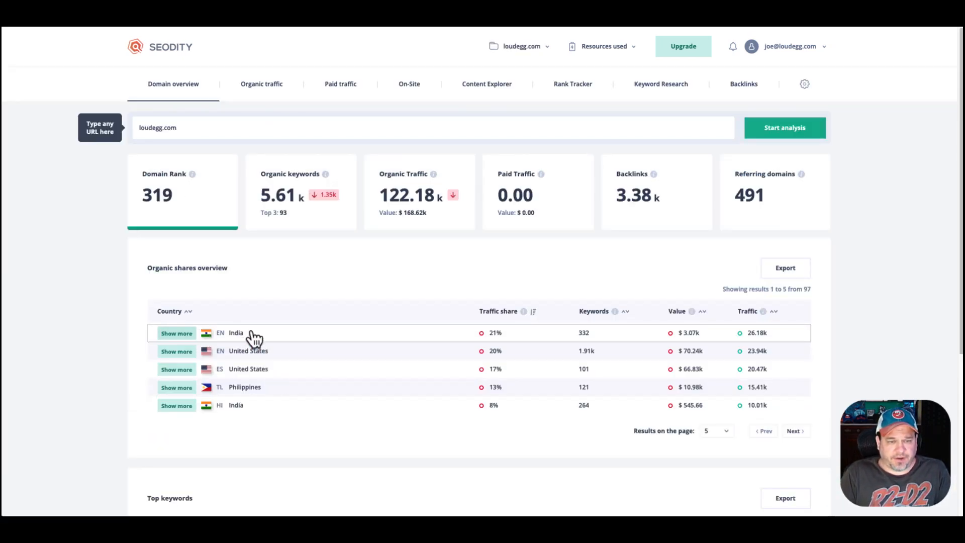
- Open the organic traffic report for loudegg.com from the domain overview and review its charts and ranked keywords table
mouse_move(192, 175)
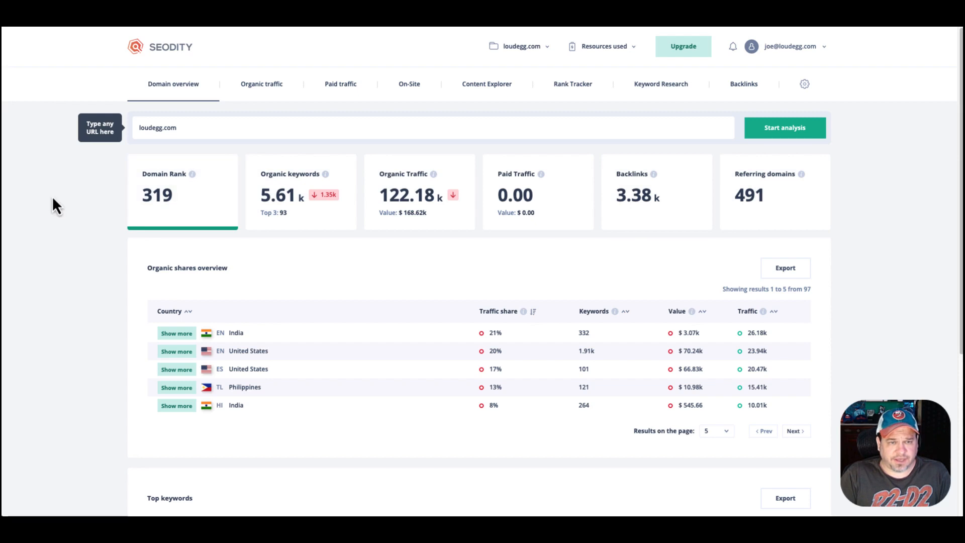
click(287, 197)
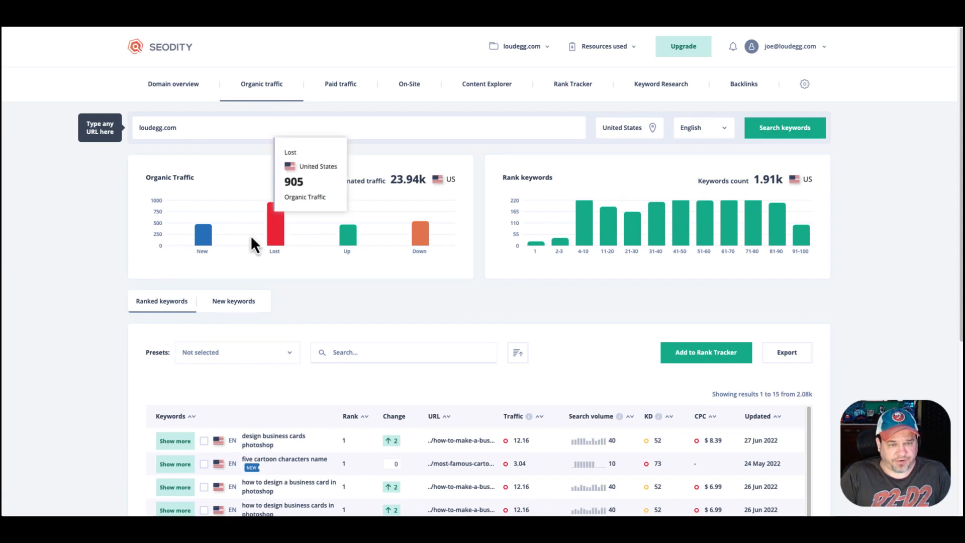
scroll(521, 366, down, 1)
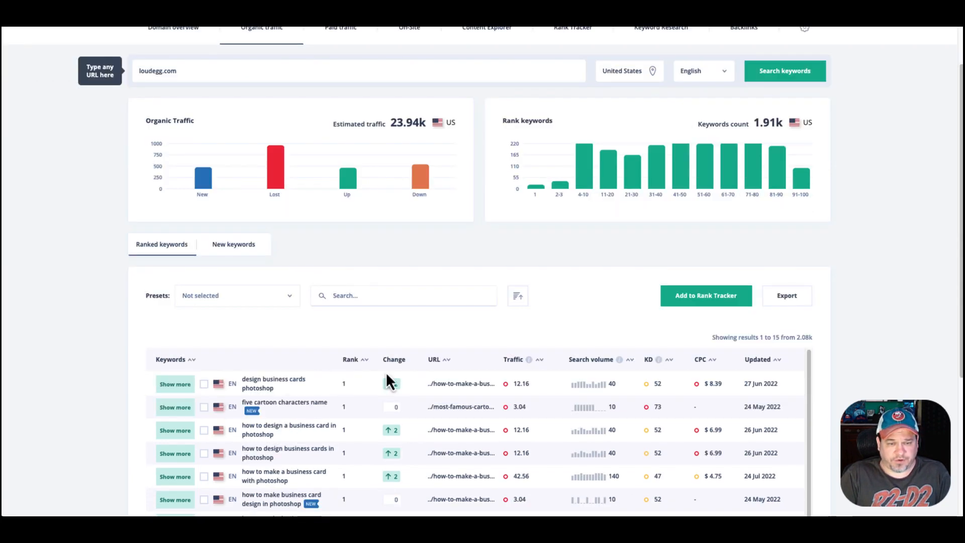
scroll(108, 340, down, 2)
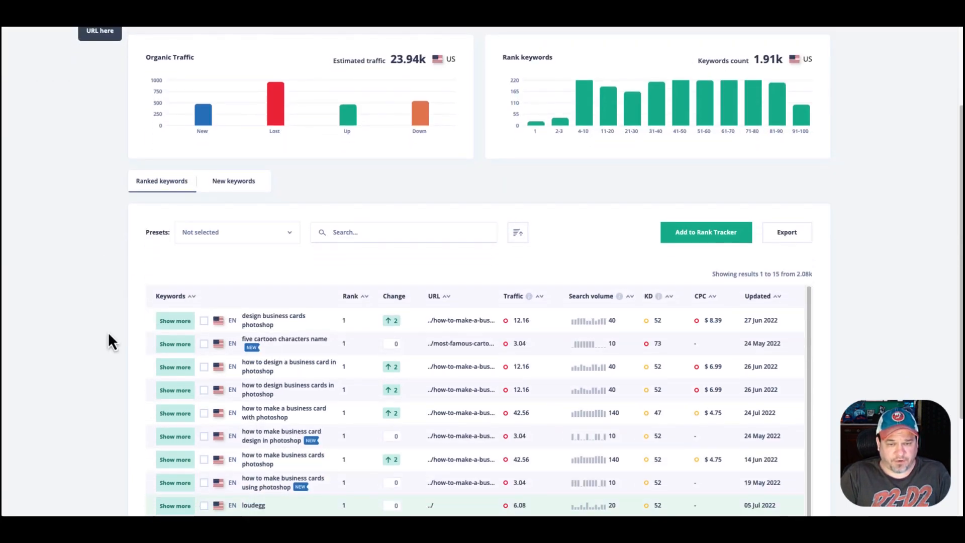
scroll(353, 394, down, 1)
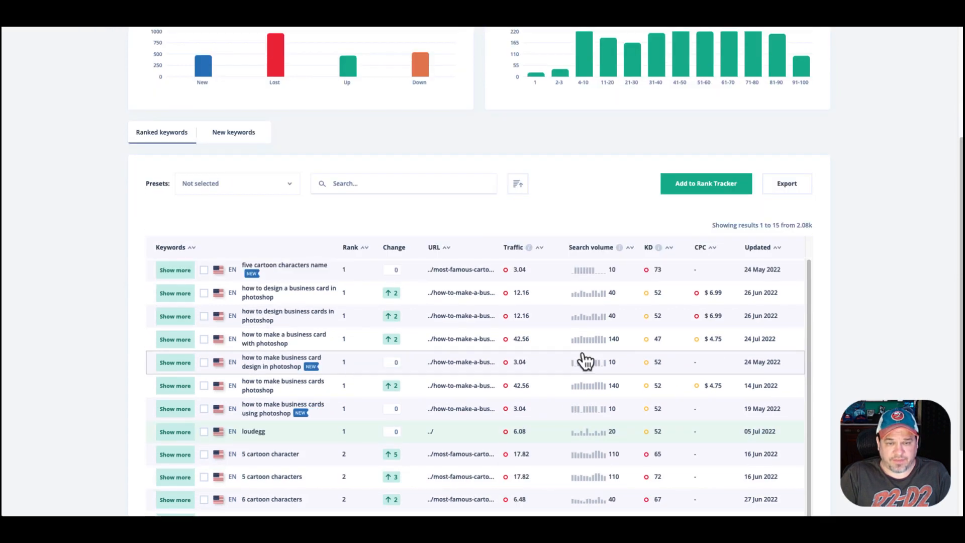
scroll(581, 360, up, 1)
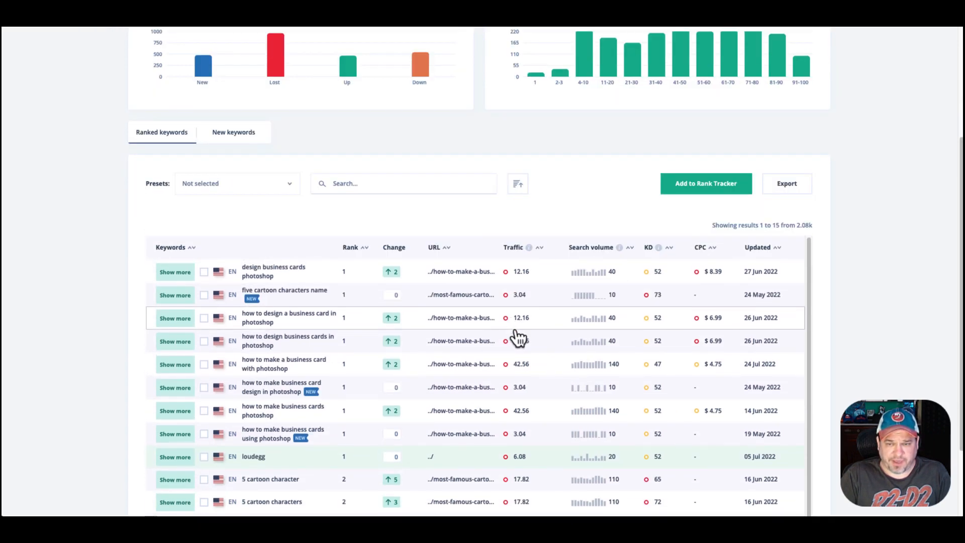
scroll(646, 354, up, 3)
scroll(557, 385, down, 5)
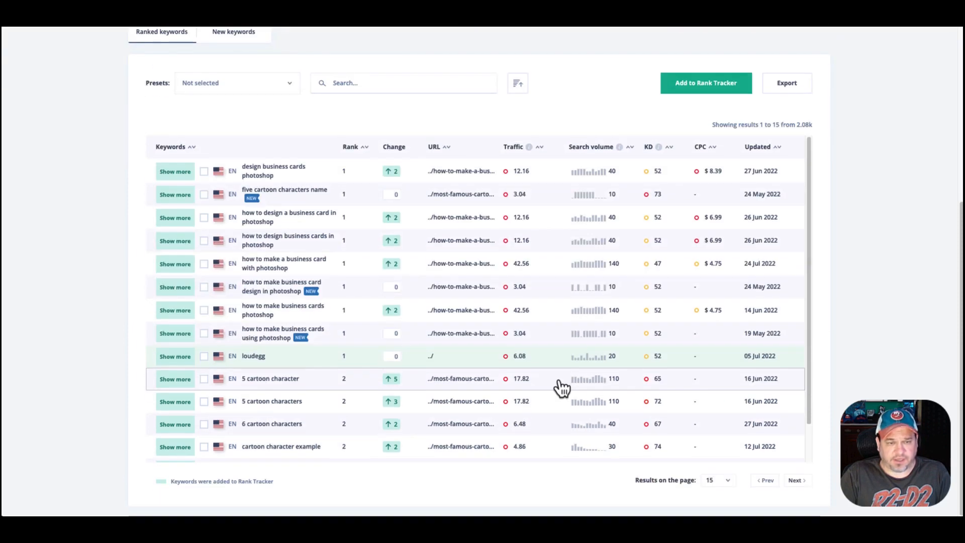
scroll(560, 384, up, 4)
scroll(587, 317, up, 1)
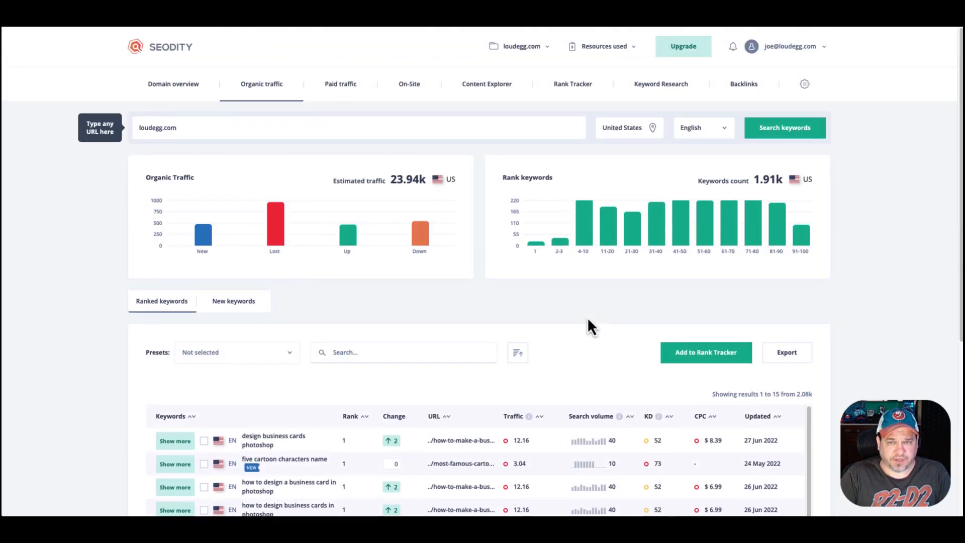
- Switch to the automaticre.com project and examine its ranked keywords in the organic traffic report
click(523, 46)
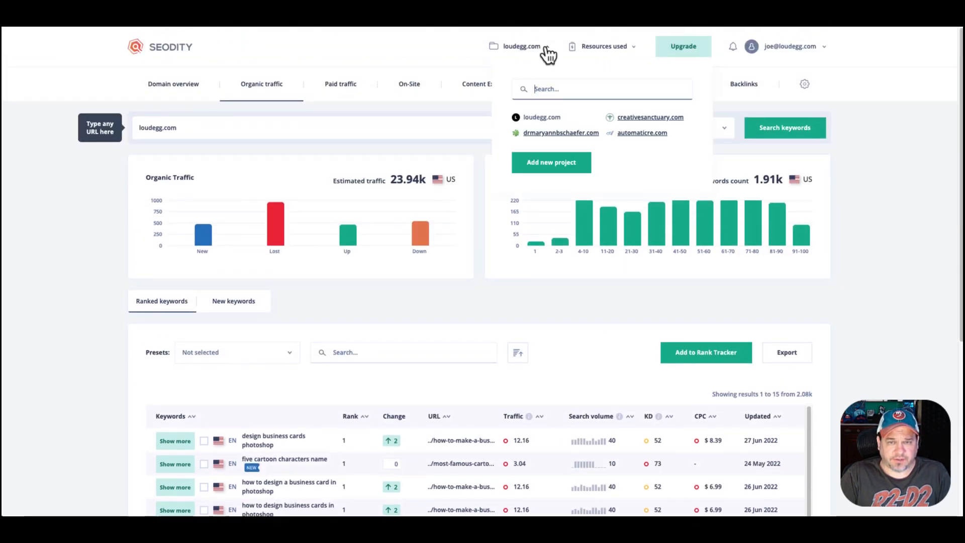
click(642, 133)
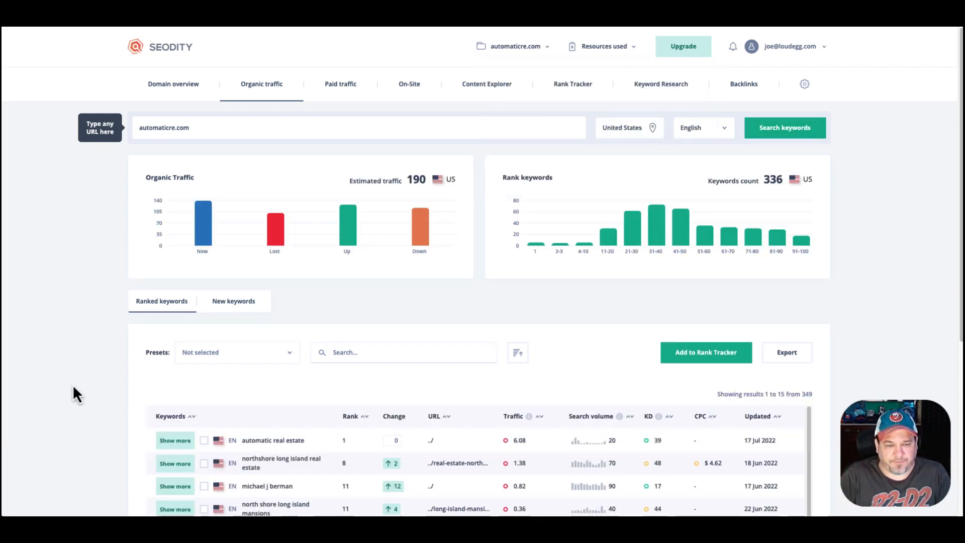
scroll(130, 309, down, 3)
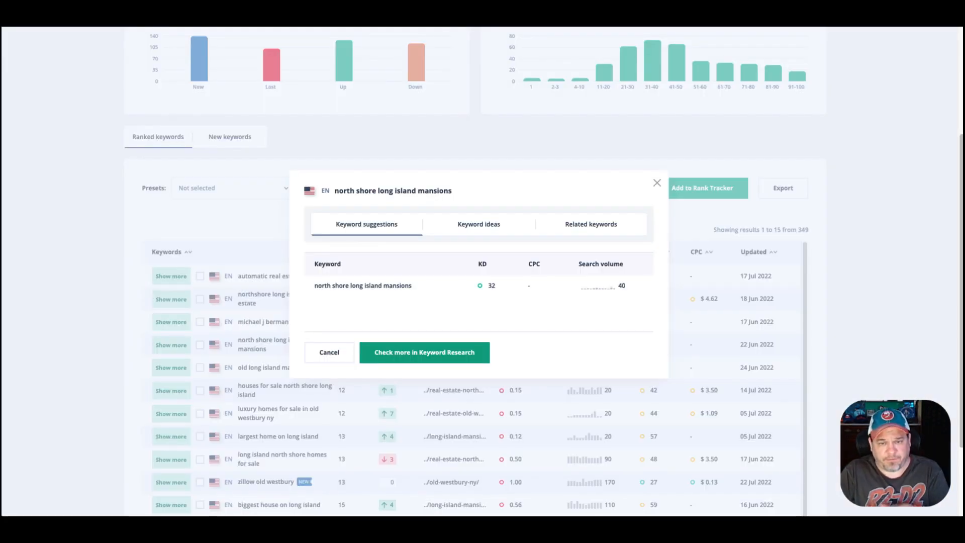
- Close the keyword suggestions for "north shore long island mansions" and review automaticre.com's organic traffic charts and ranked keywords table
click(522, 60)
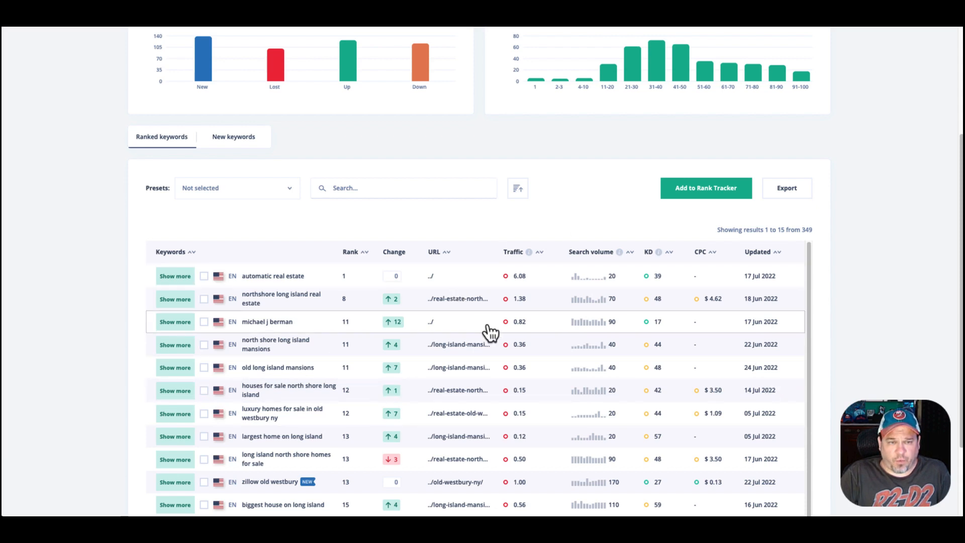
scroll(489, 330, up, 4)
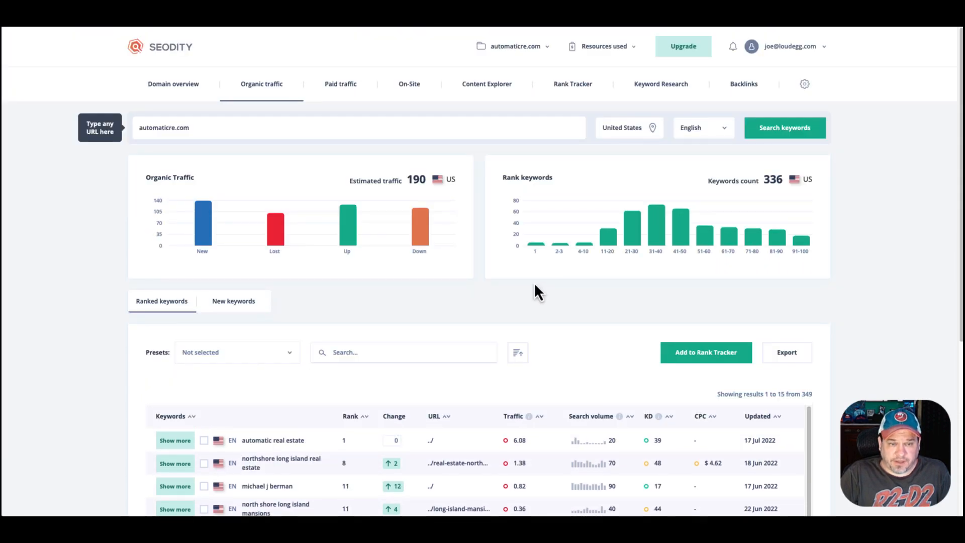
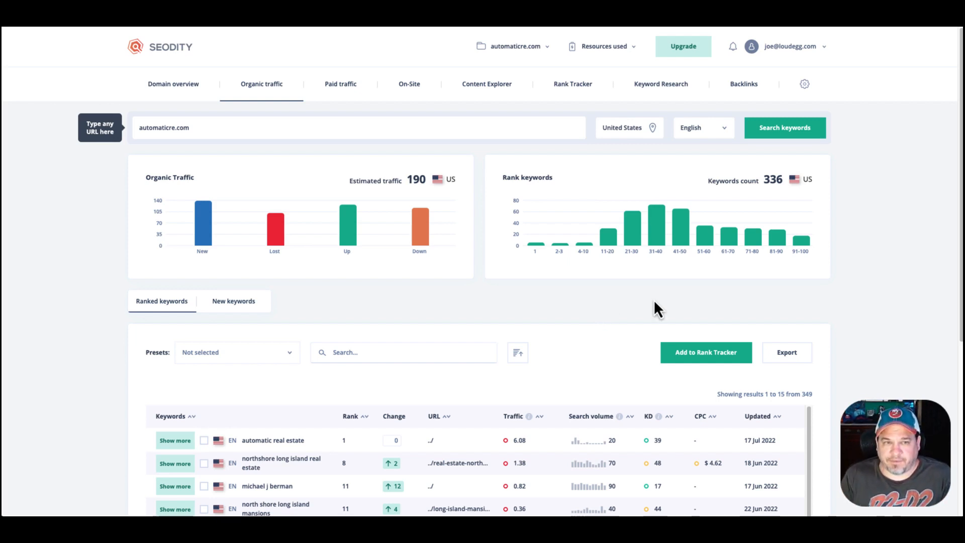
scroll(519, 382, down, 3)
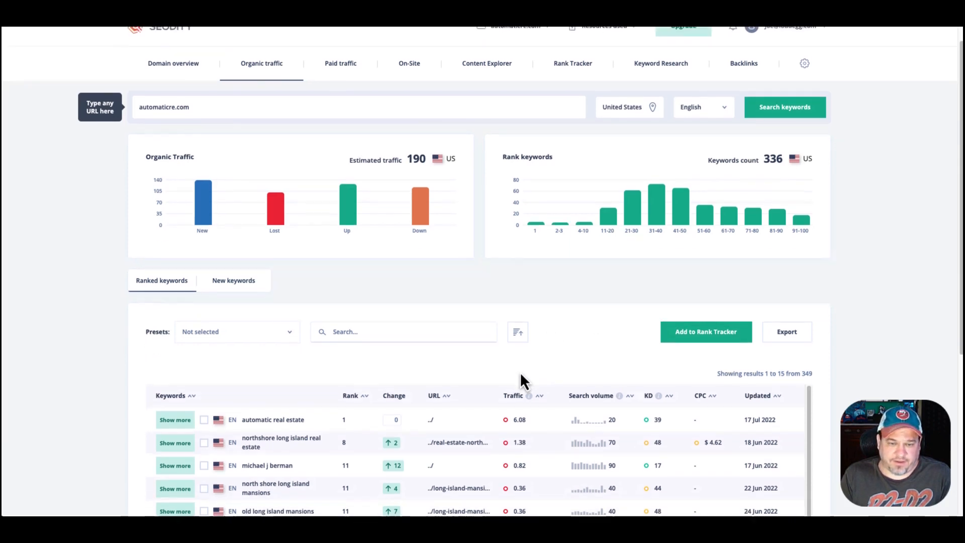
scroll(764, 399, down, 3)
scroll(729, 382, down, 3)
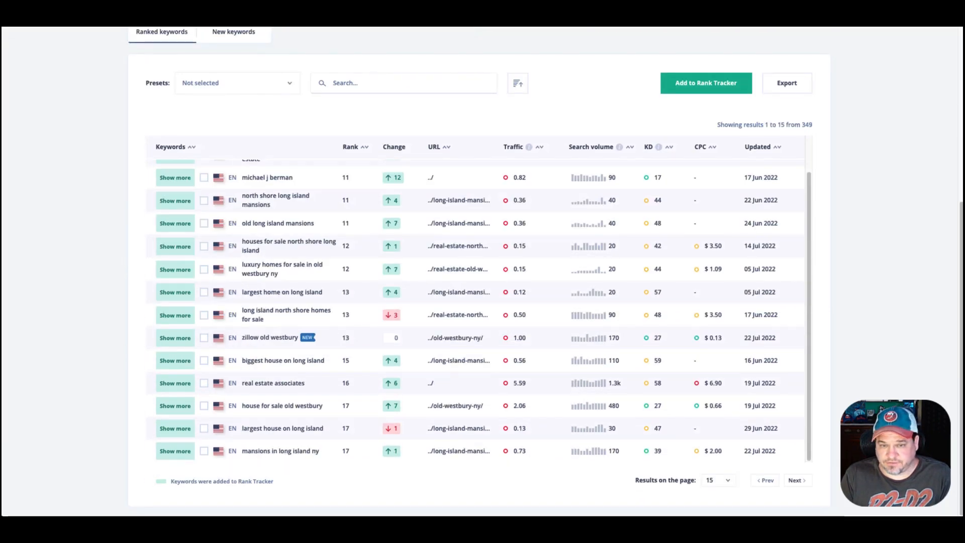
scroll(689, 366, up, 2)
scroll(840, 339, up, 6)
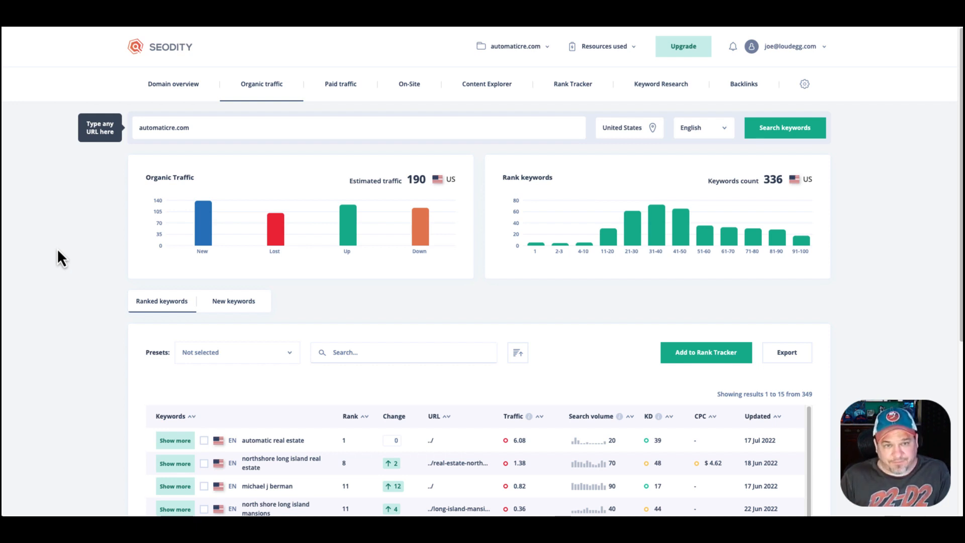
- View the paid traffic report for automaticre.com and examine the issue categories in its on-site audit
click(319, 86)
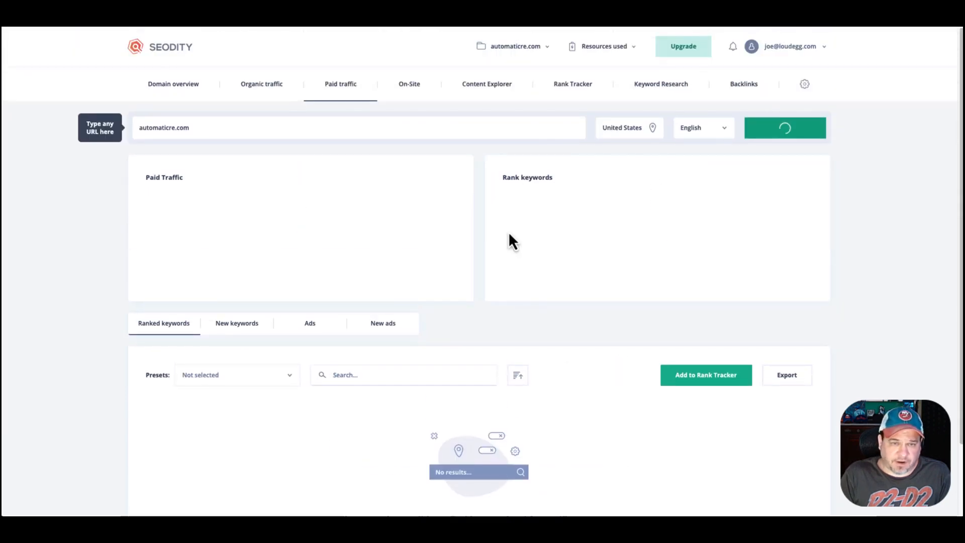
click(413, 90)
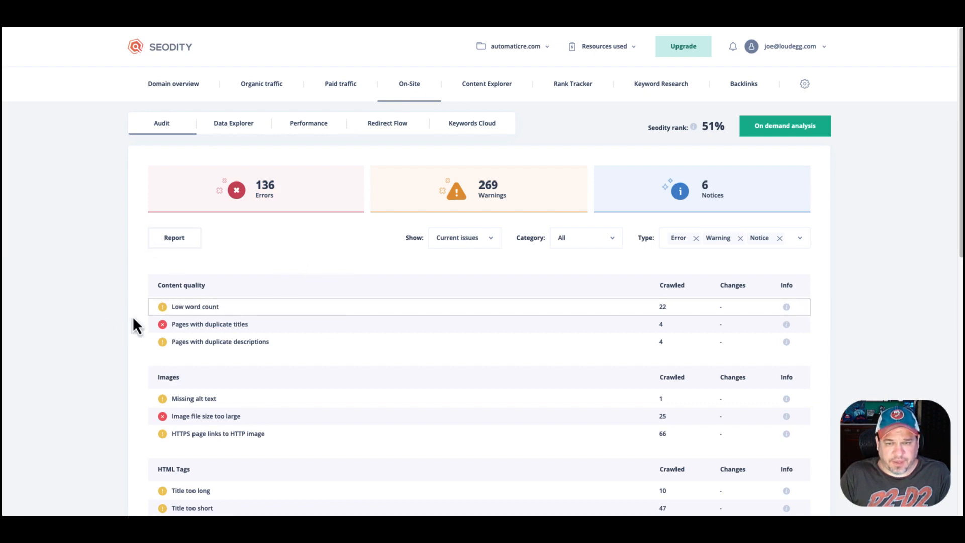
scroll(285, 342, down, 1)
scroll(288, 347, down, 2)
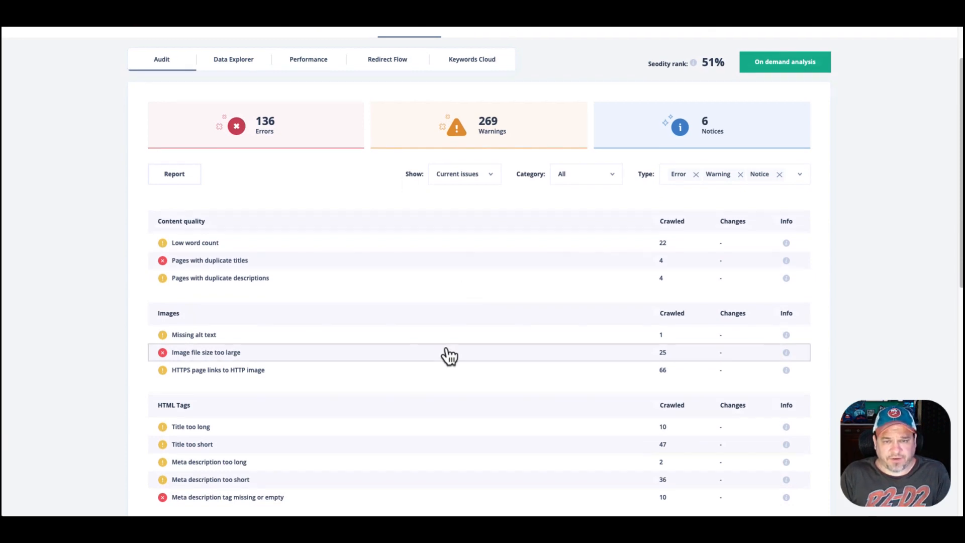
scroll(448, 357, down, 3)
scroll(445, 354, down, 3)
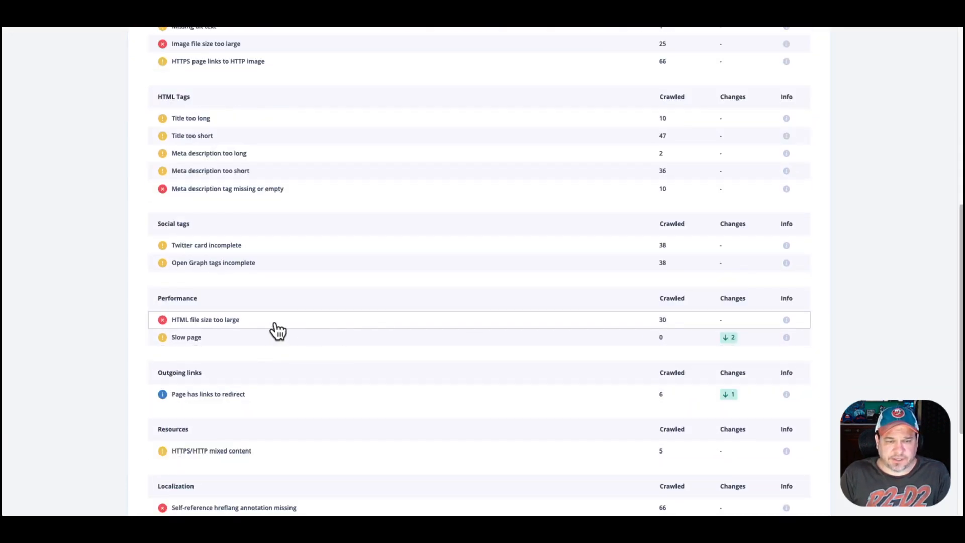
- Inspect the pages behind the "Slow page" and "Low word count" audit issues and return to the audit overview
click(197, 341)
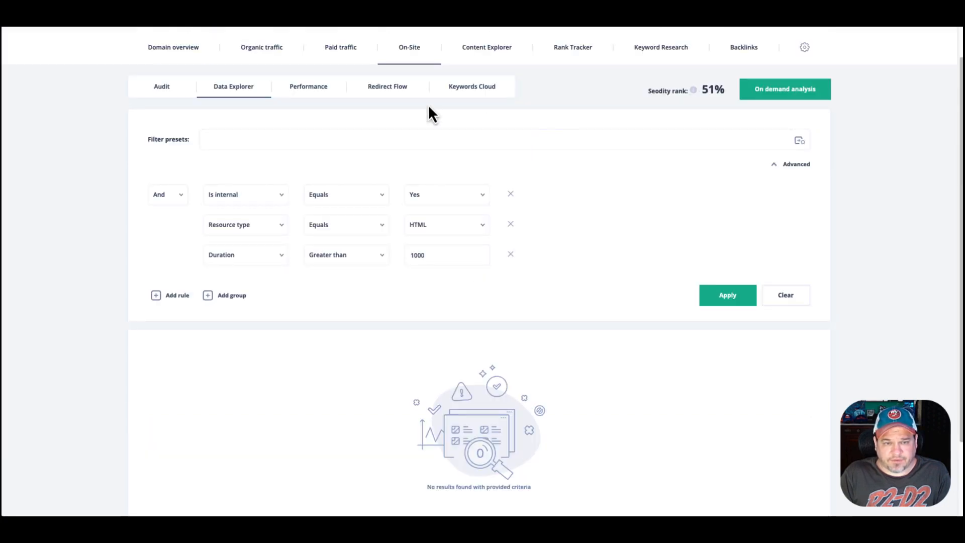
click(167, 96)
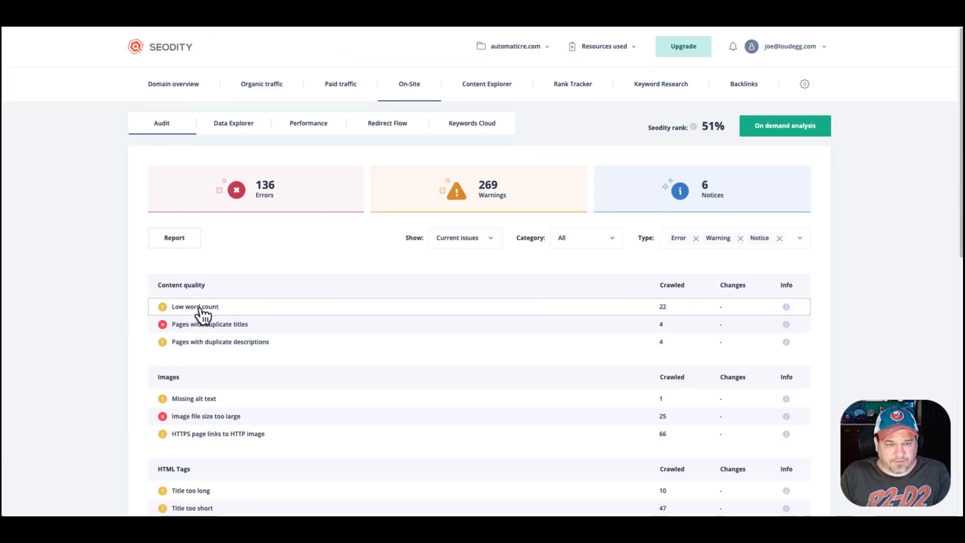
click(199, 307)
scroll(540, 292, down, 3)
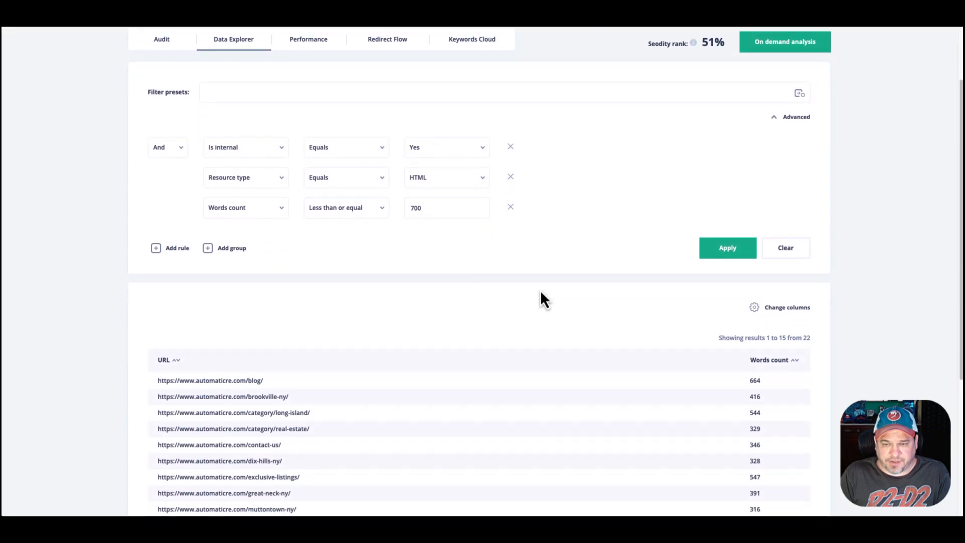
click(11, 26)
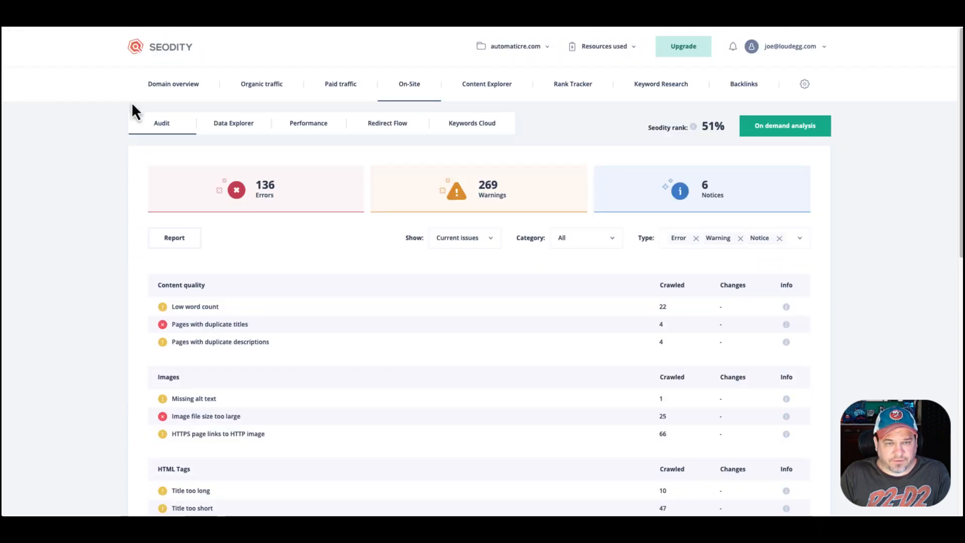
- Review the on-site performance, redirect flow and keywords cloud reports for automaticre.com
click(234, 124)
click(307, 125)
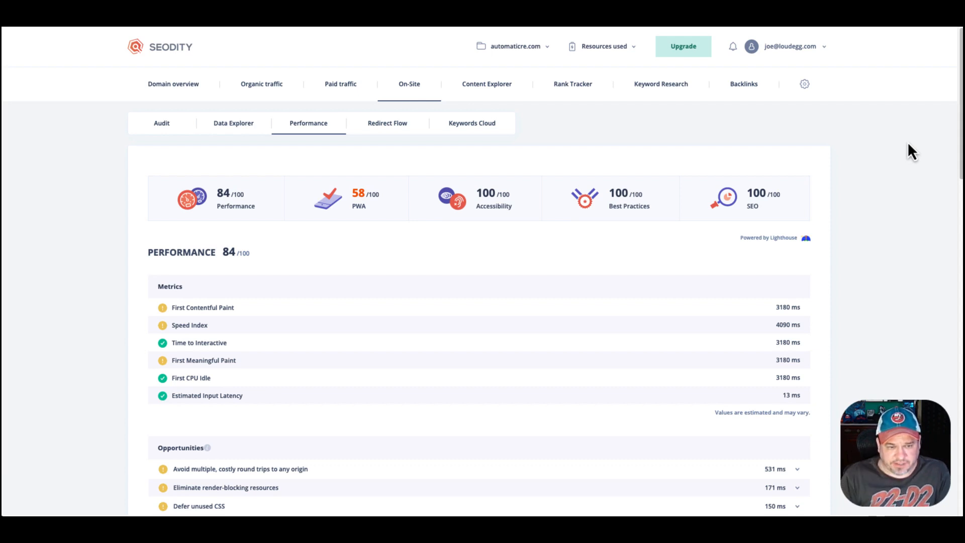
scroll(551, 267, down, 6)
scroll(551, 268, up, 7)
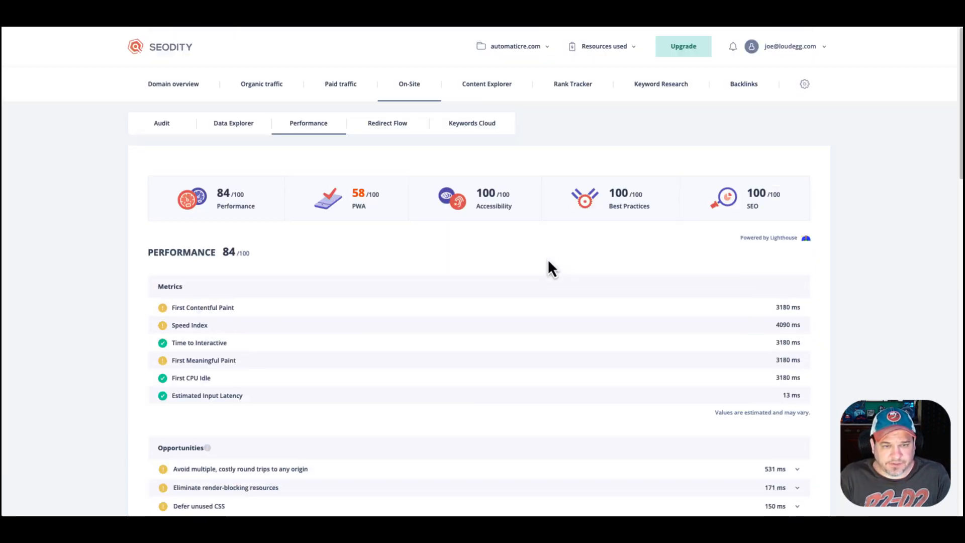
click(389, 125)
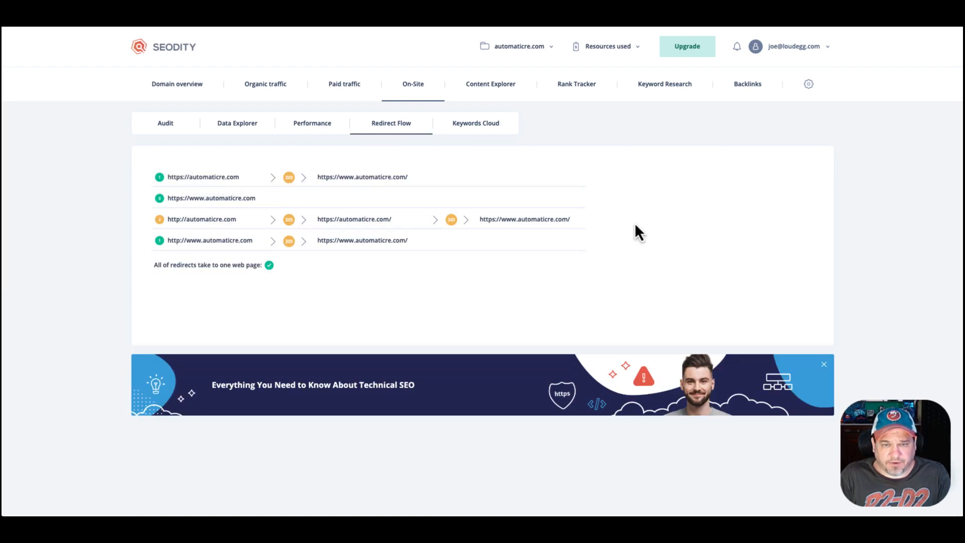
click(477, 132)
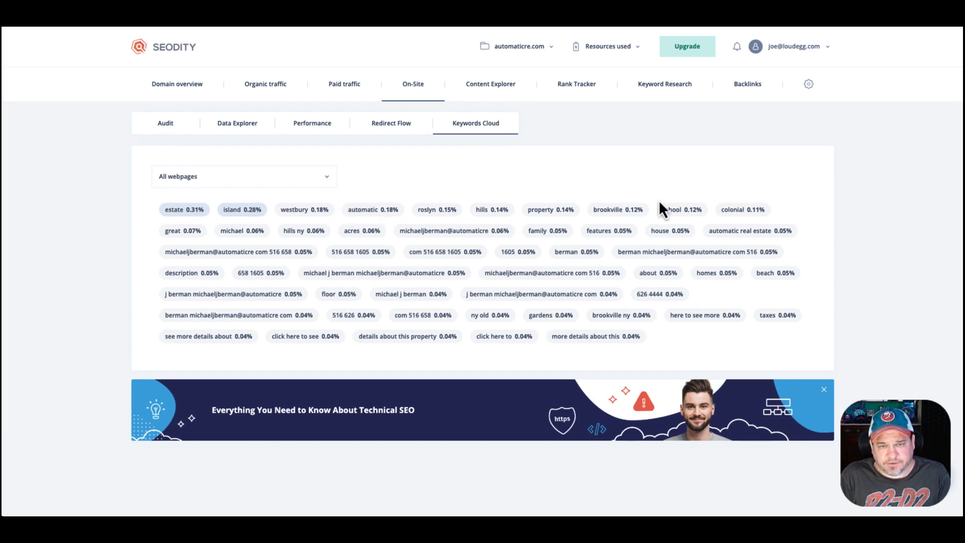
- Analyze loudegg.com's top pages in the Content Explorer, review their keywords and organic traffic, and view the domain comparison
click(491, 92)
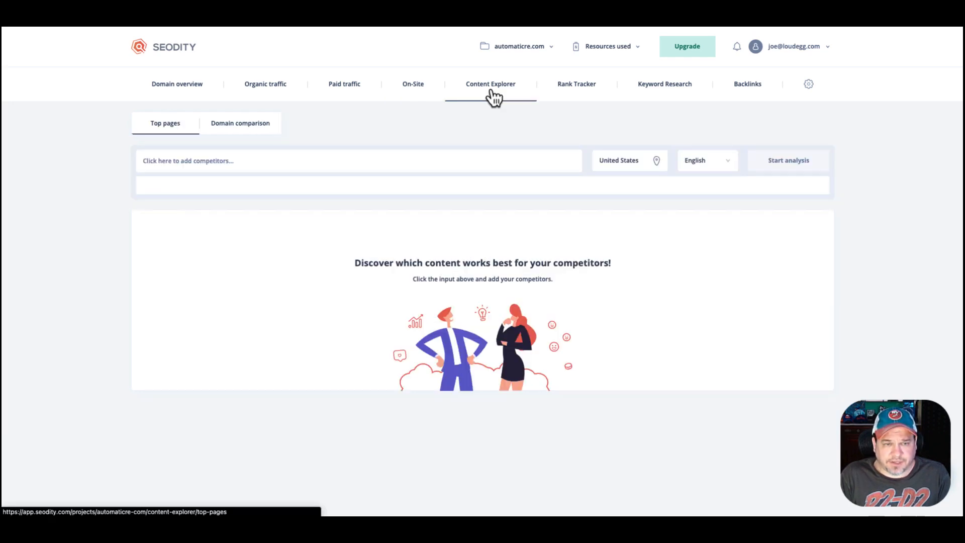
click(222, 161)
text(loudegg.com)
key(Return)
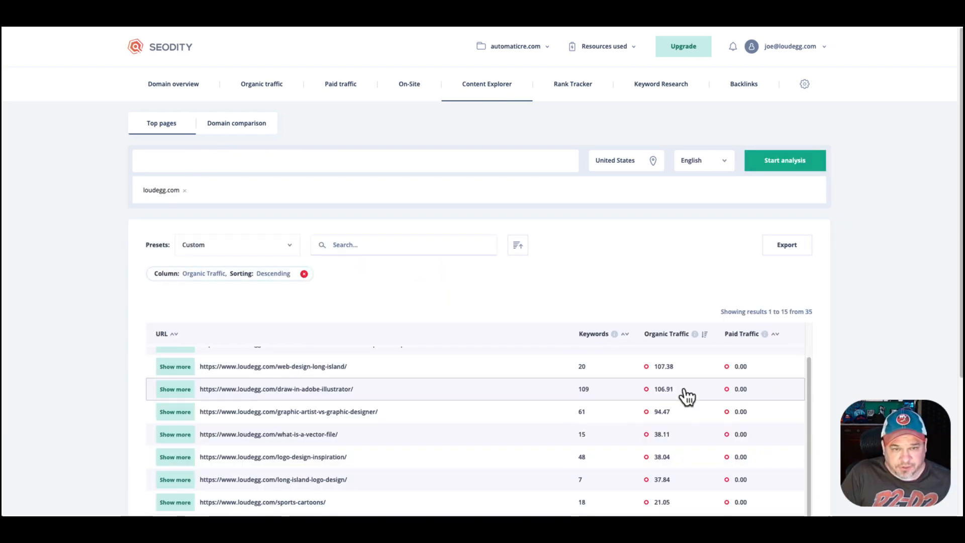
scroll(791, 400, down, 3)
scroll(553, 379, up, 5)
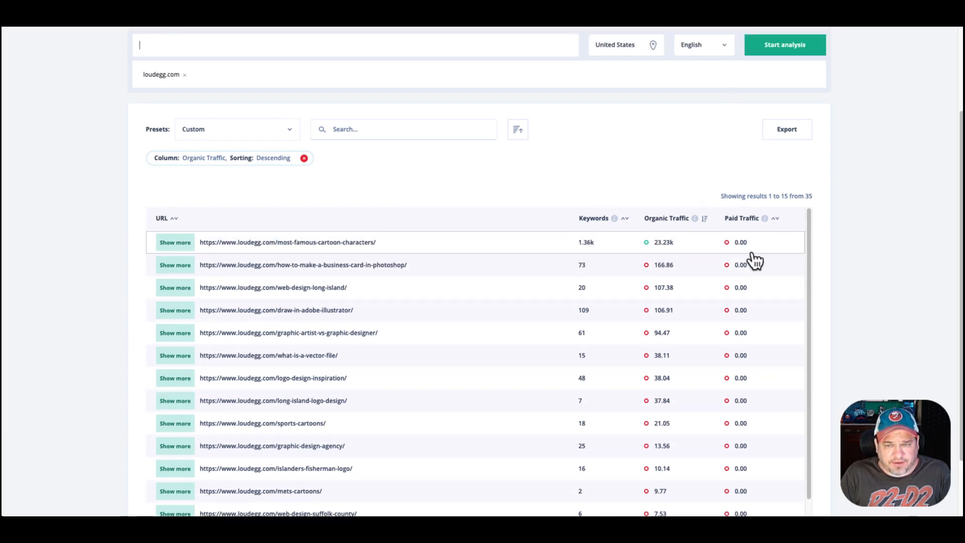
scroll(558, 350, up, 3)
click(238, 132)
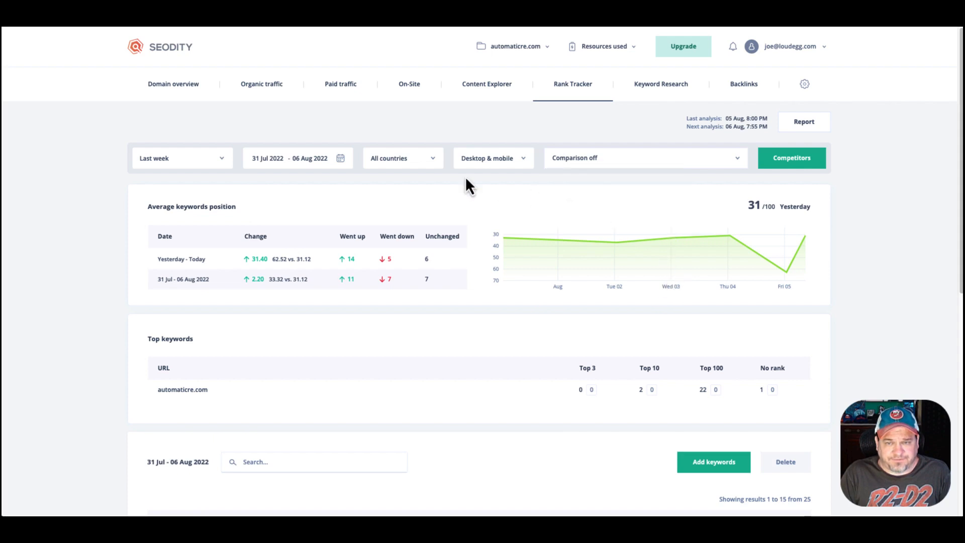
- Set the Rank Tracker timeframe to Yesterday - Today and view the custom date calendar
click(212, 160)
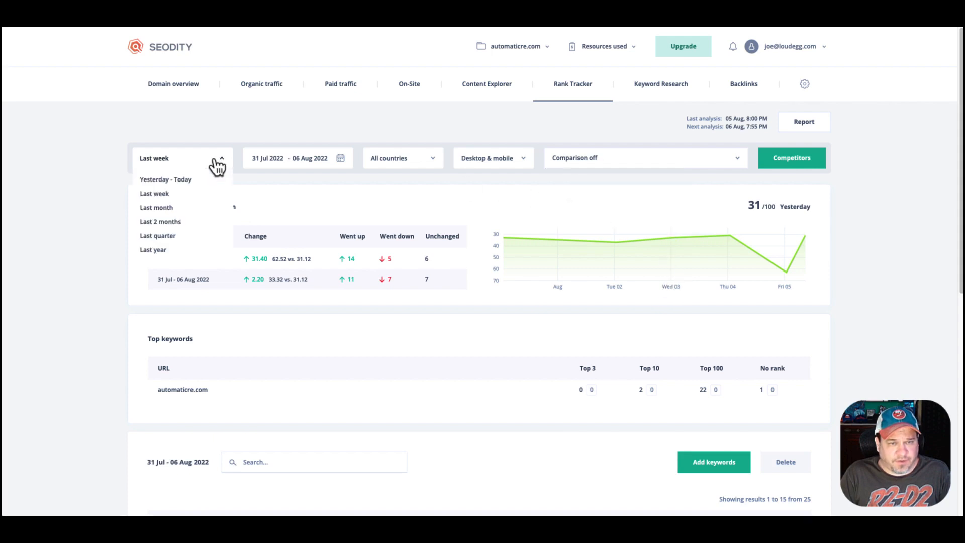
click(196, 181)
click(340, 159)
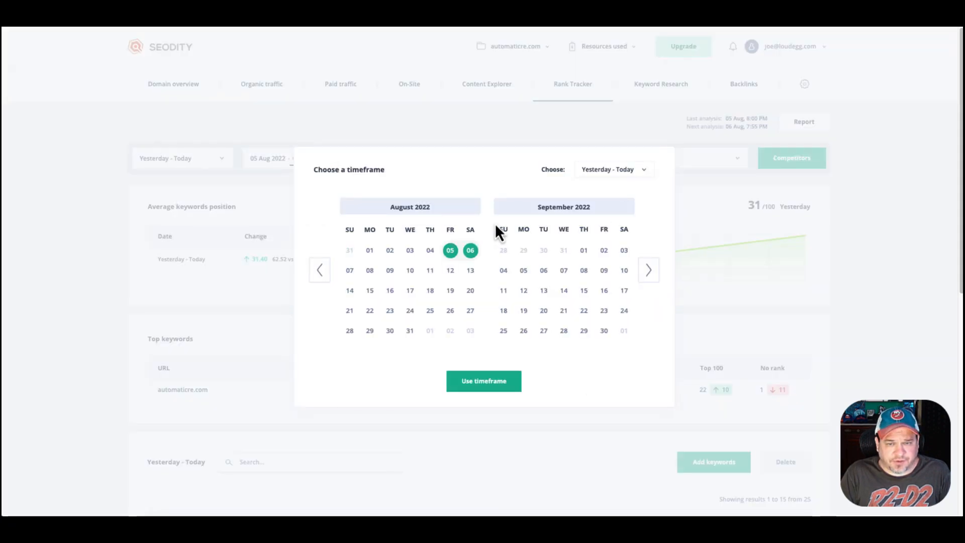
- Look through the Rank Tracker's country, device and competitor comparison options and open its report settings
click(425, 158)
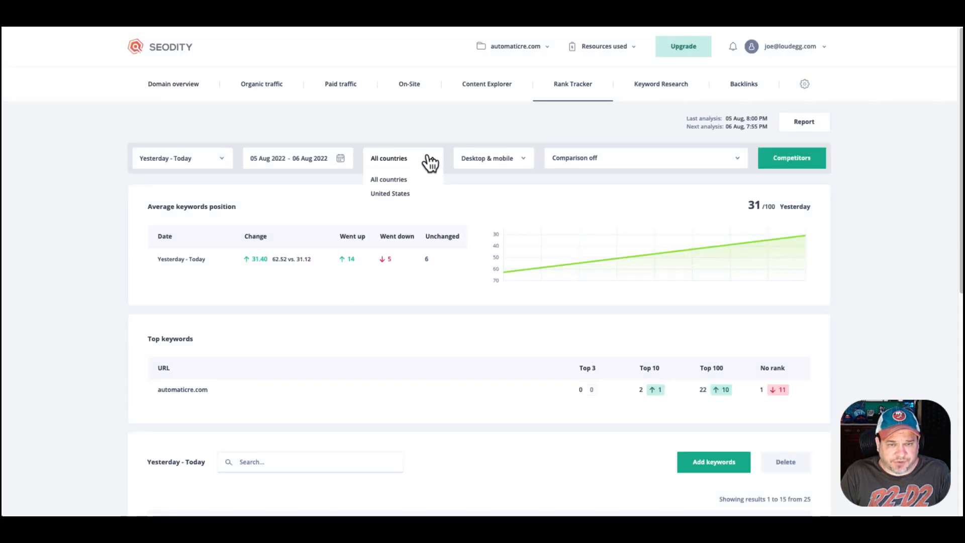
click(518, 166)
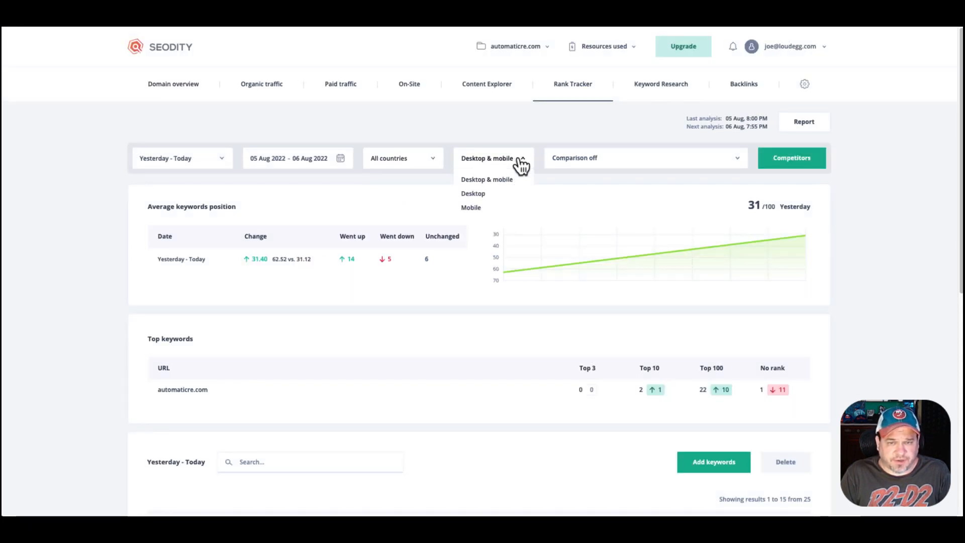
click(716, 161)
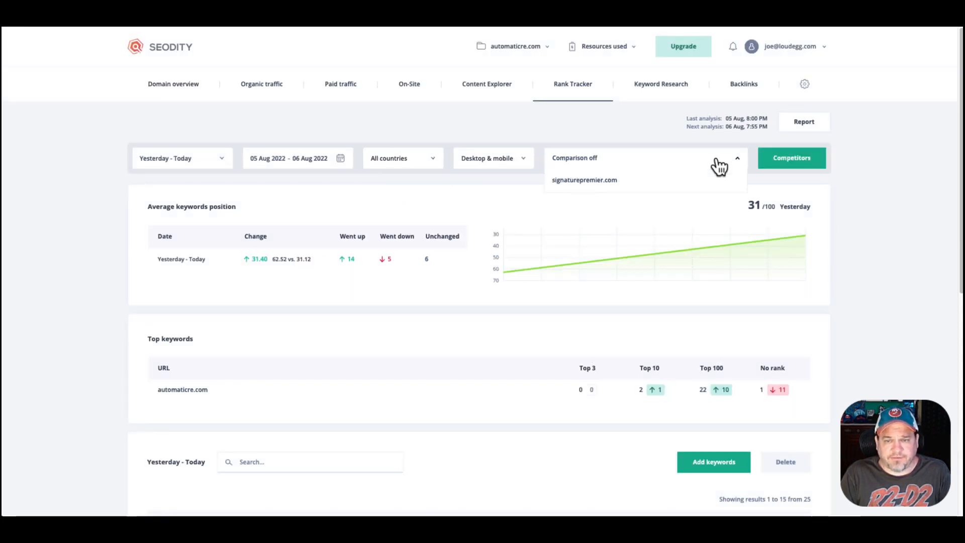
click(699, 136)
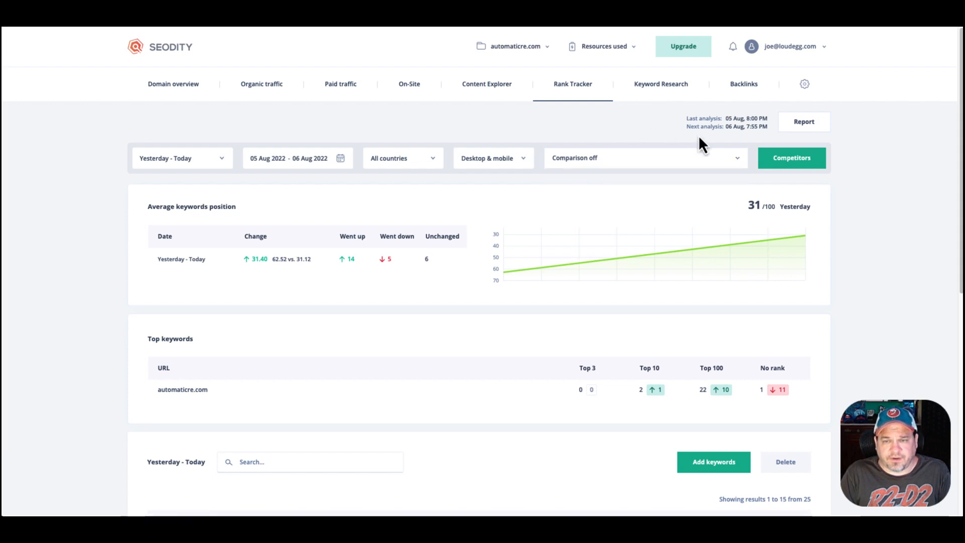
click(802, 124)
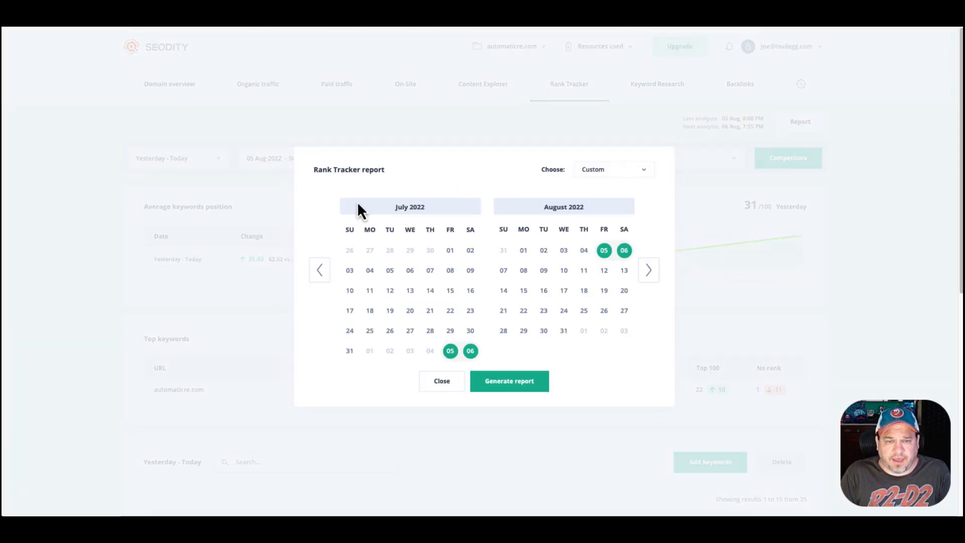
- Close the Rank Tracker report settings without generating a report and review the tracked keywords table
click(442, 387)
click(603, 46)
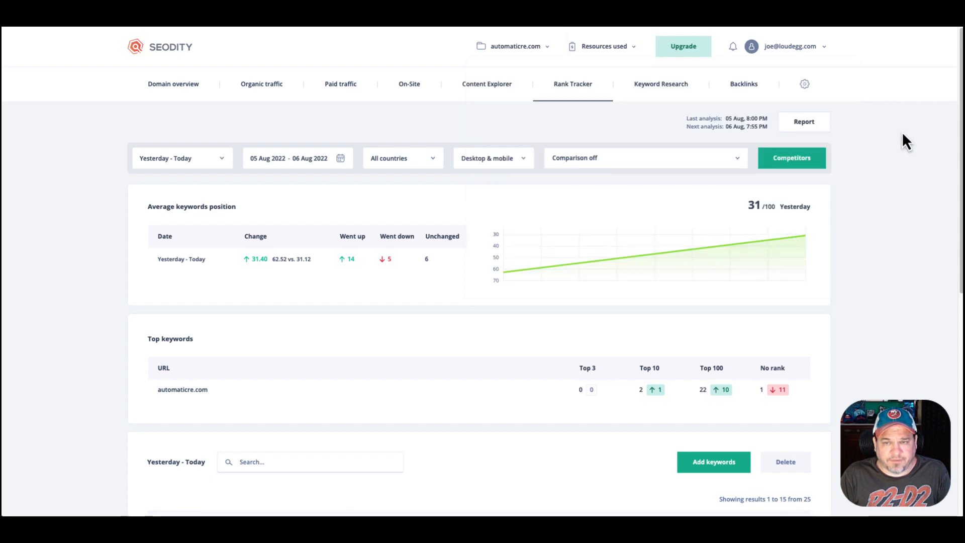
scroll(493, 281, down, 5)
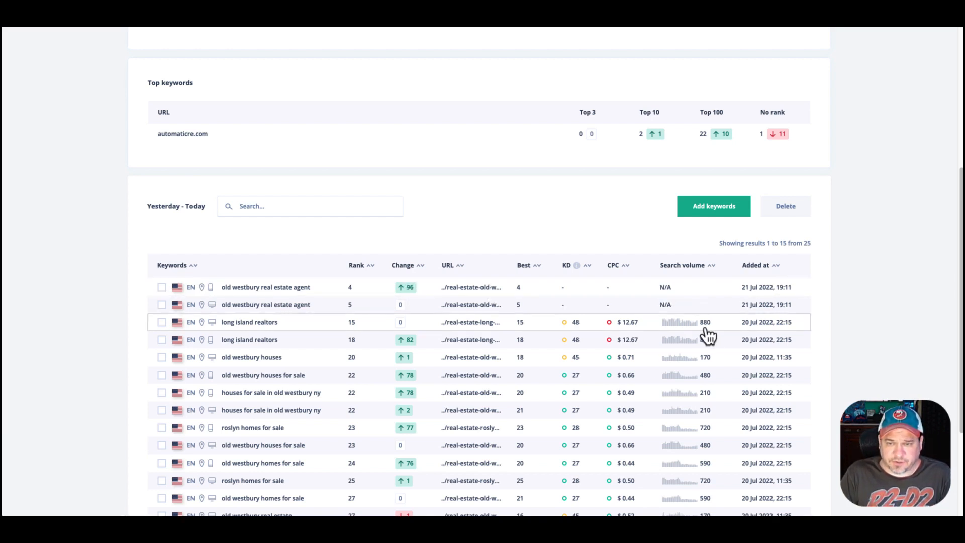
scroll(854, 301, up, 1)
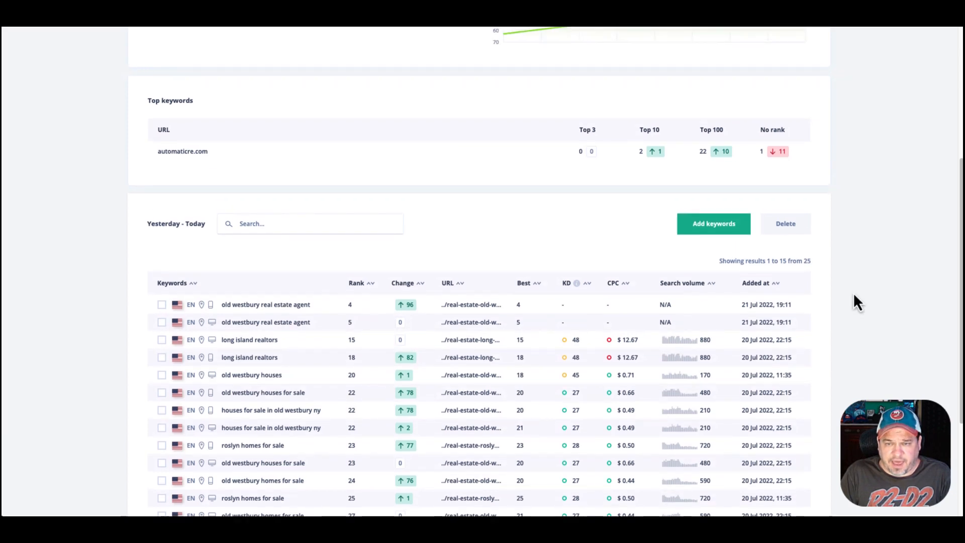
- Examine the suggested keywords, phrases field and device options for adding tracked keywords, and close without adding any
click(732, 223)
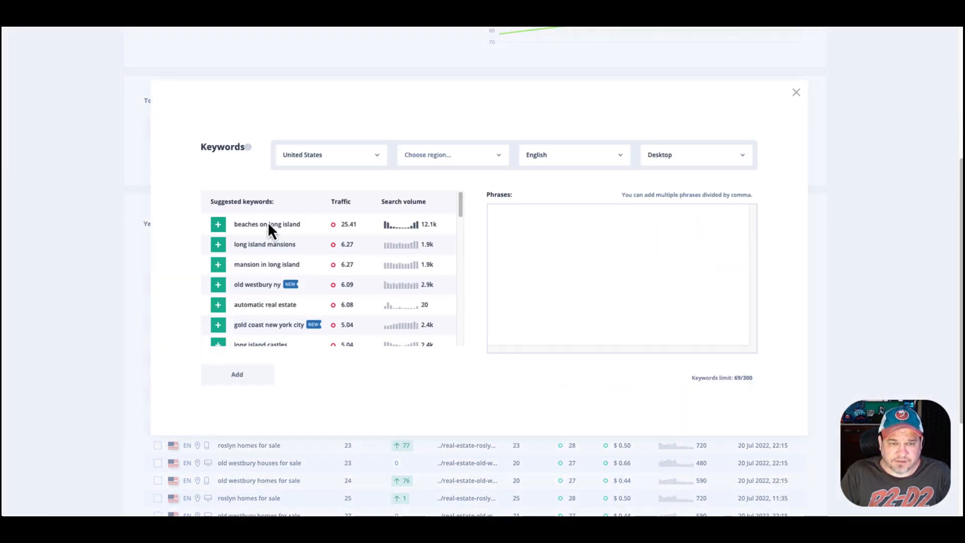
scroll(315, 251, down, 5)
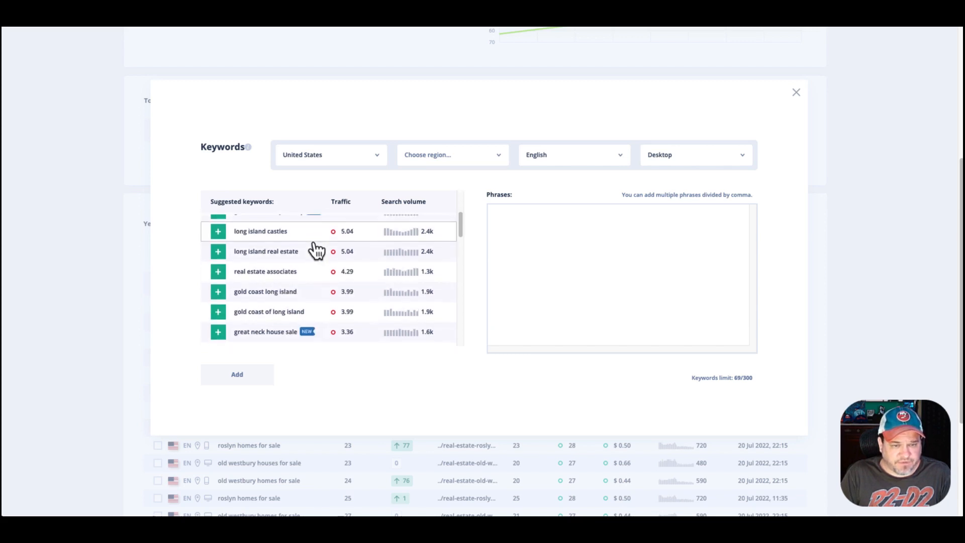
scroll(315, 252, up, 5)
click(515, 241)
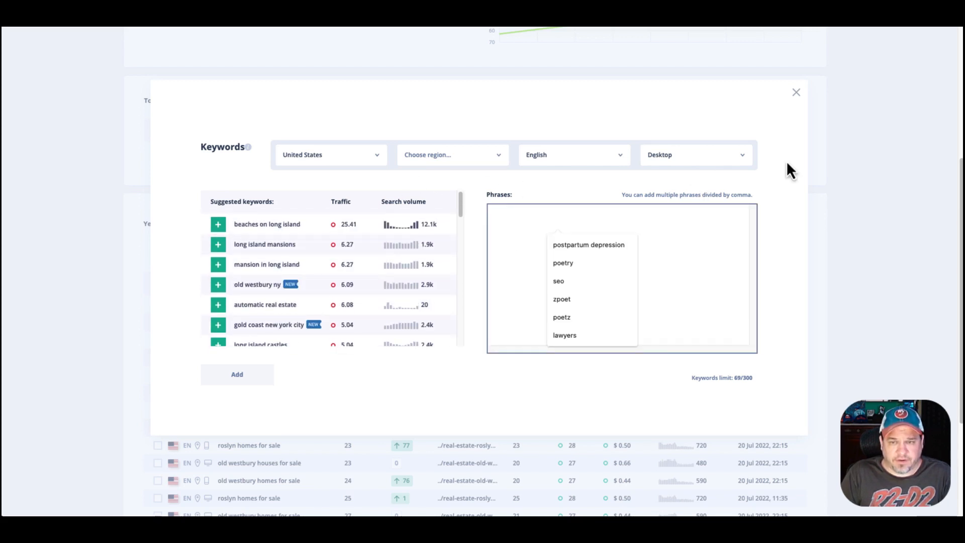
click(736, 166)
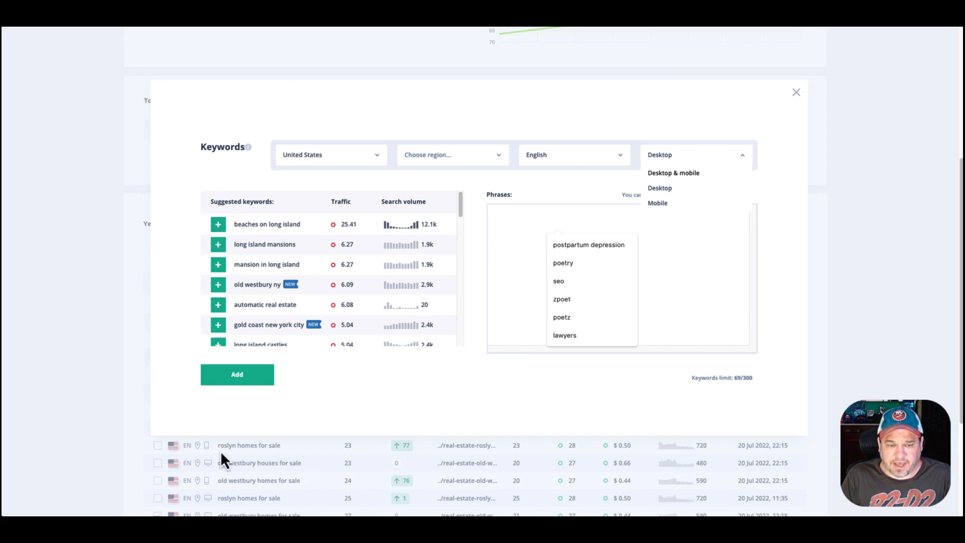
click(507, 226)
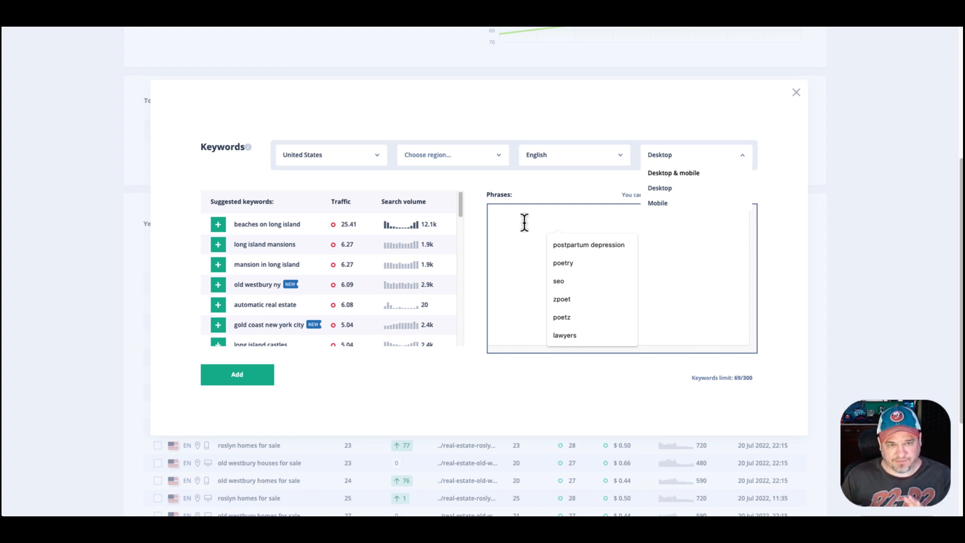
click(796, 94)
- Search Keyword Research for suggestions on "real estate" in the United States and English
scroll(514, 213, down, 3)
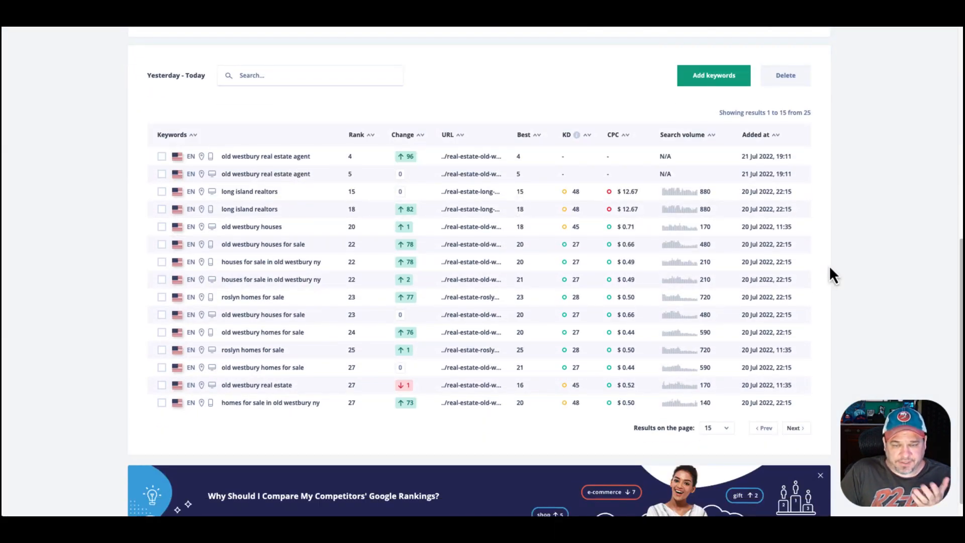
scroll(896, 263, up, 5)
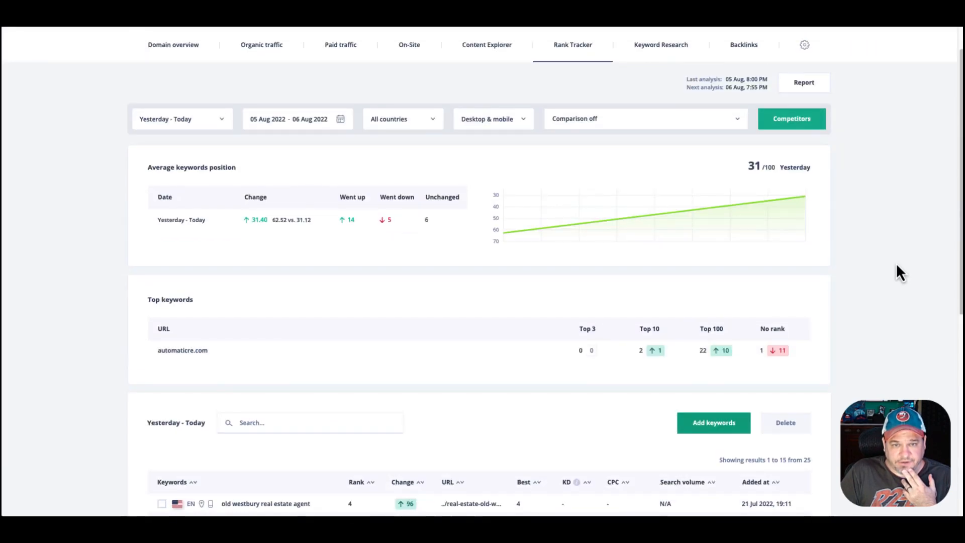
scroll(859, 286, up, 1)
click(648, 92)
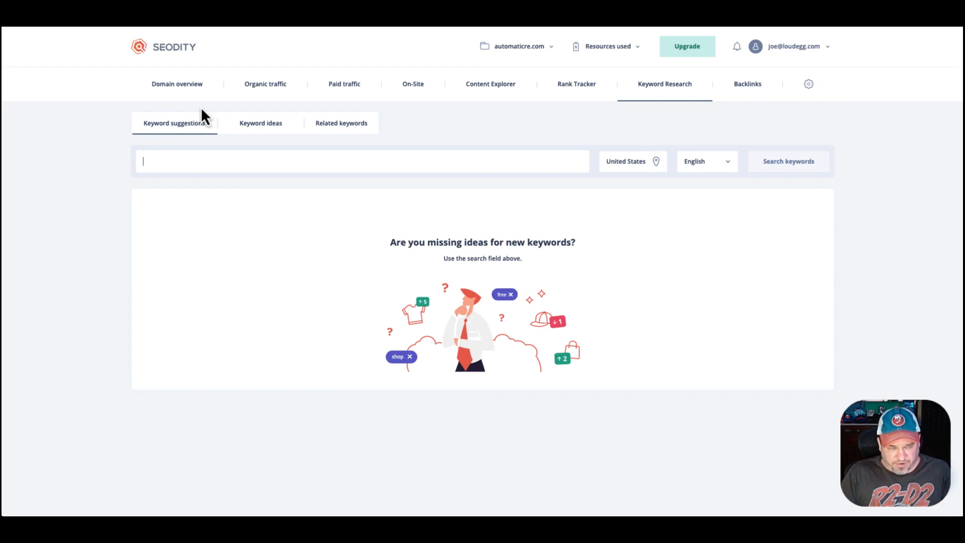
text(real estate)
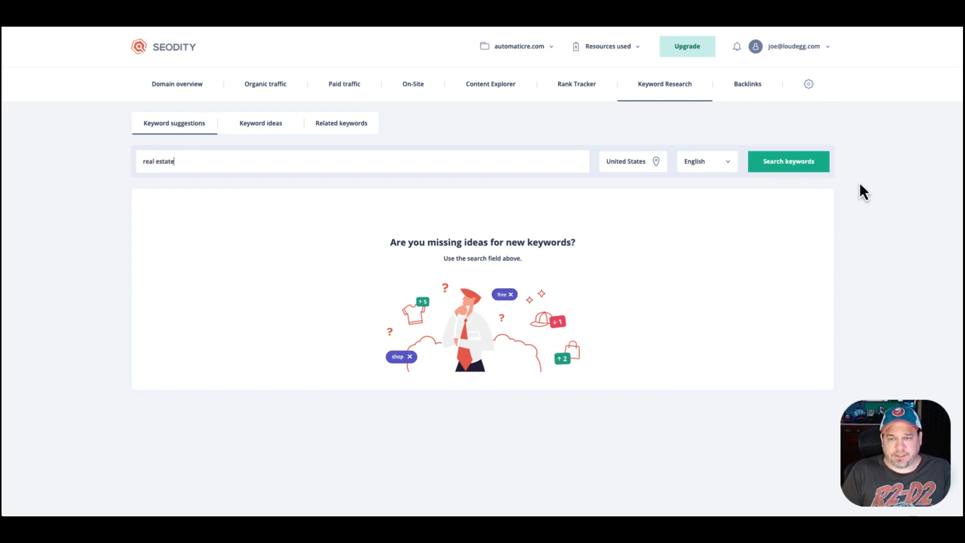
click(814, 168)
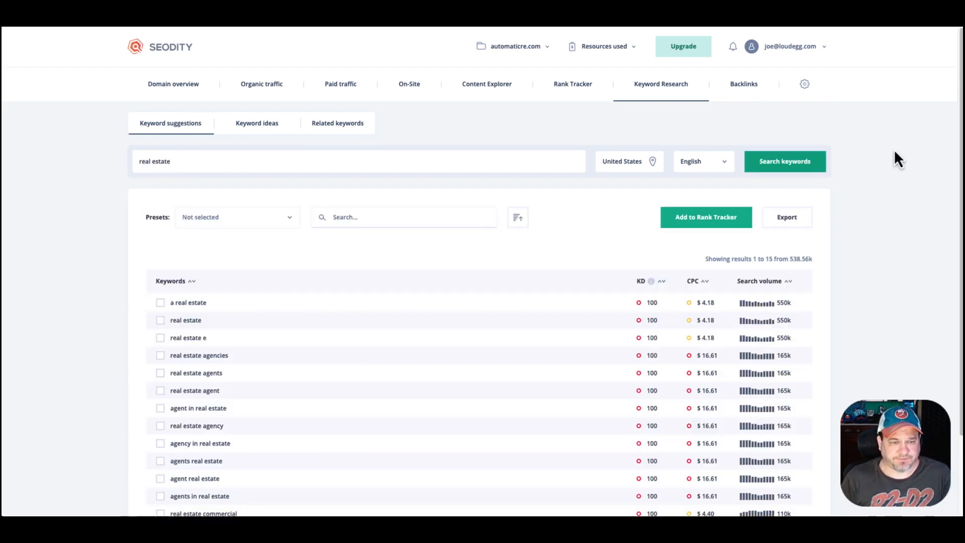
- Sort the "real estate" keyword suggestions by KD in descending order and look through the results
scroll(310, 364, down, 1)
scroll(312, 371, down, 1)
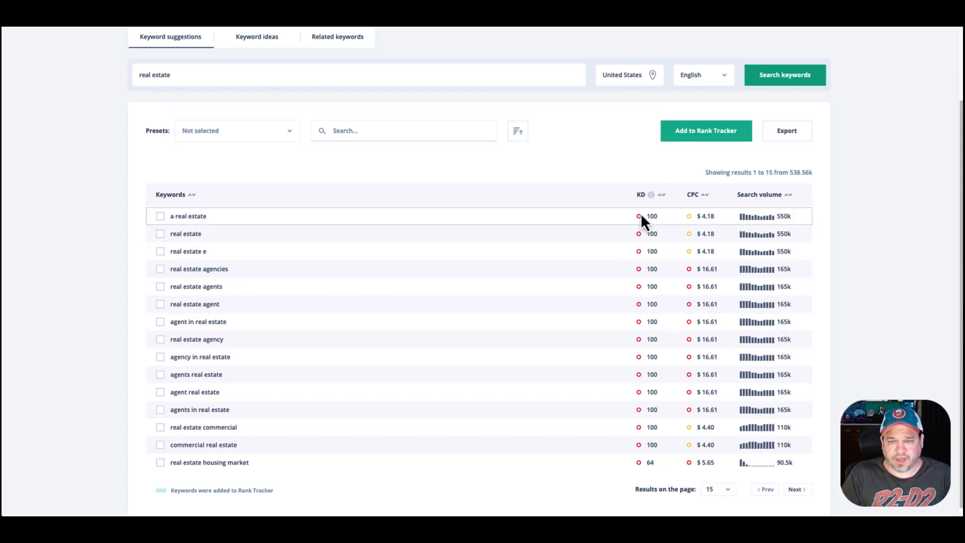
click(662, 195)
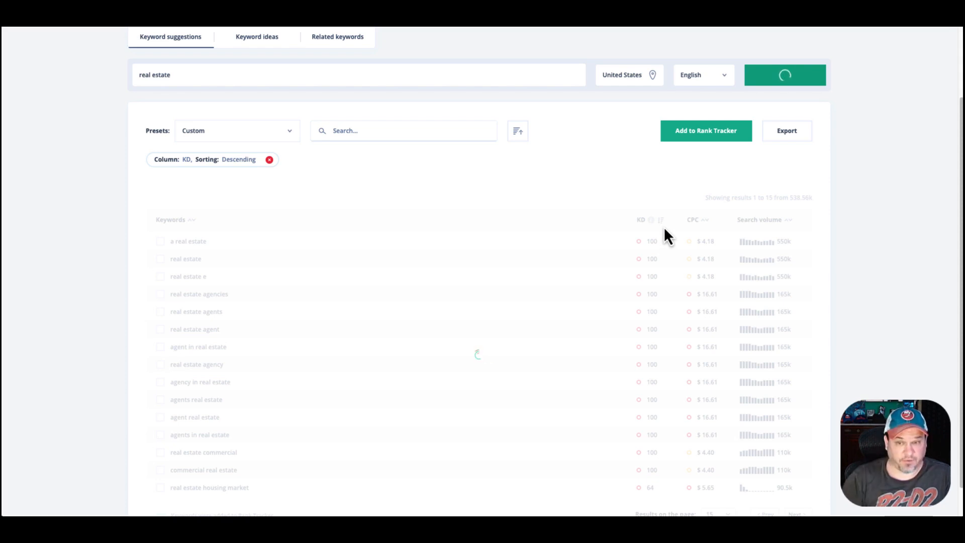
scroll(647, 251, down, 1)
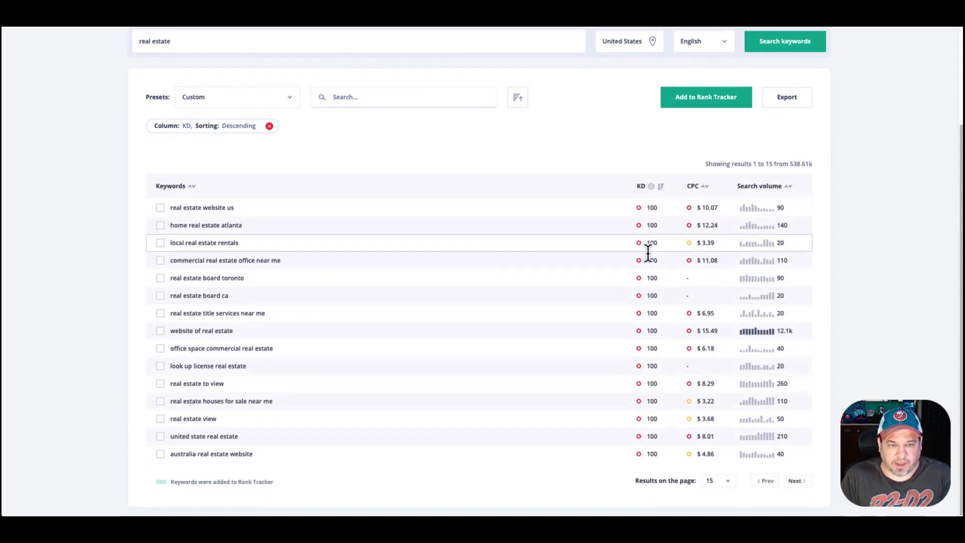
scroll(552, 201, up, 1)
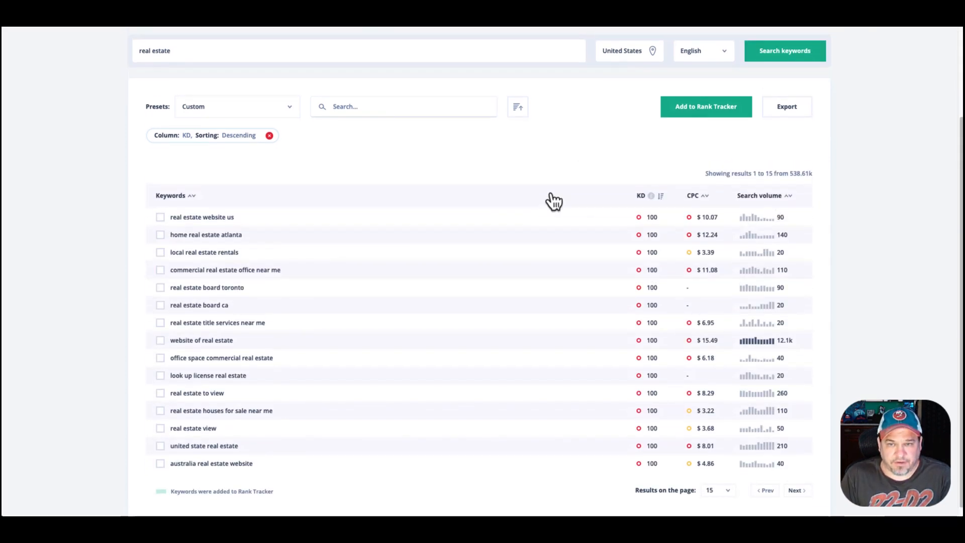
scroll(555, 201, up, 1)
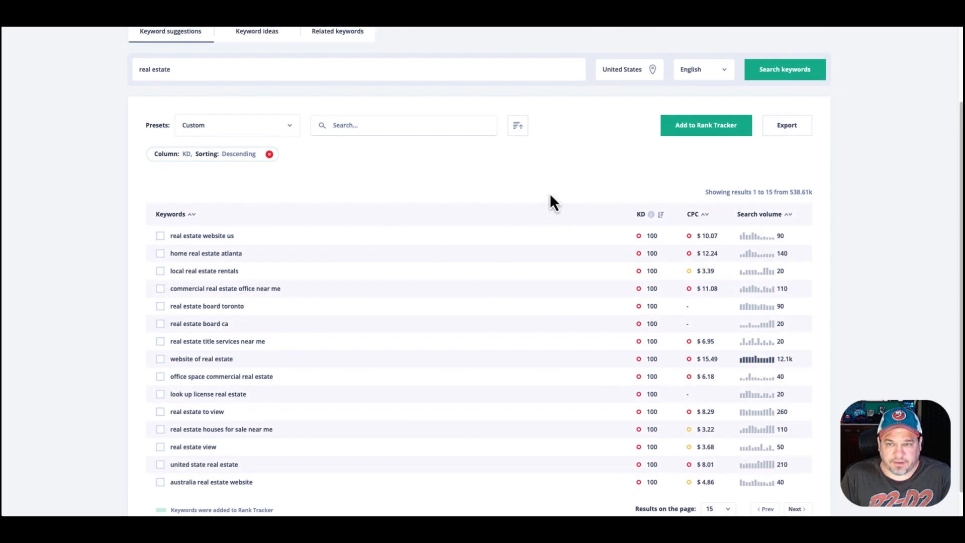
- Select the keyword "real estate website us" and clear the selection without adding it to Rank Tracker
click(159, 237)
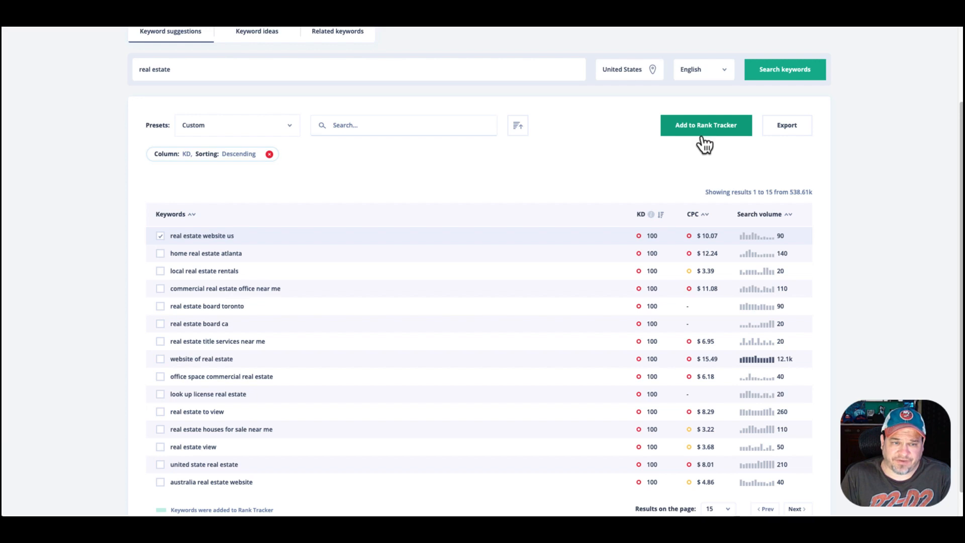
click(160, 235)
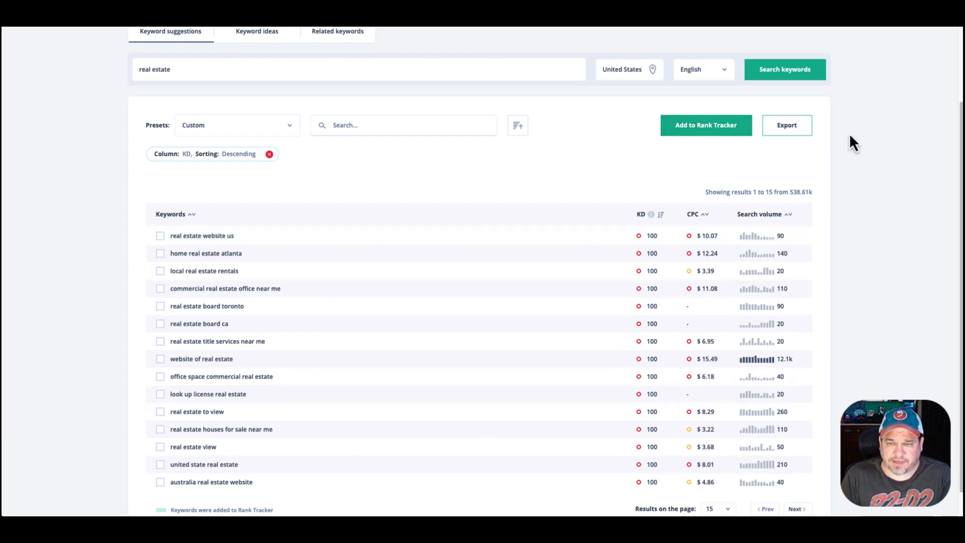
- View the keyword ideas and related keywords for "real estate", sorting the related keywords by KD ascending
scroll(576, 158, up, 2)
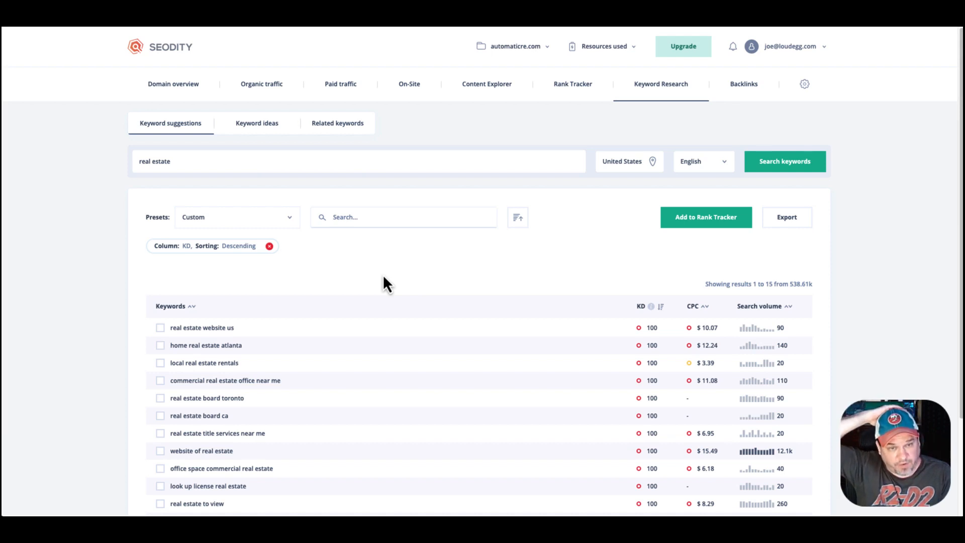
click(252, 123)
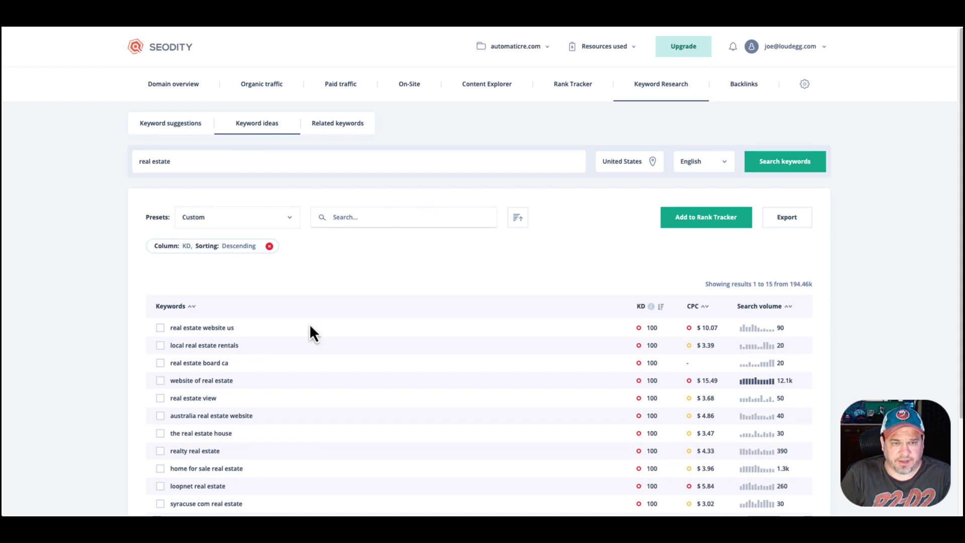
click(334, 136)
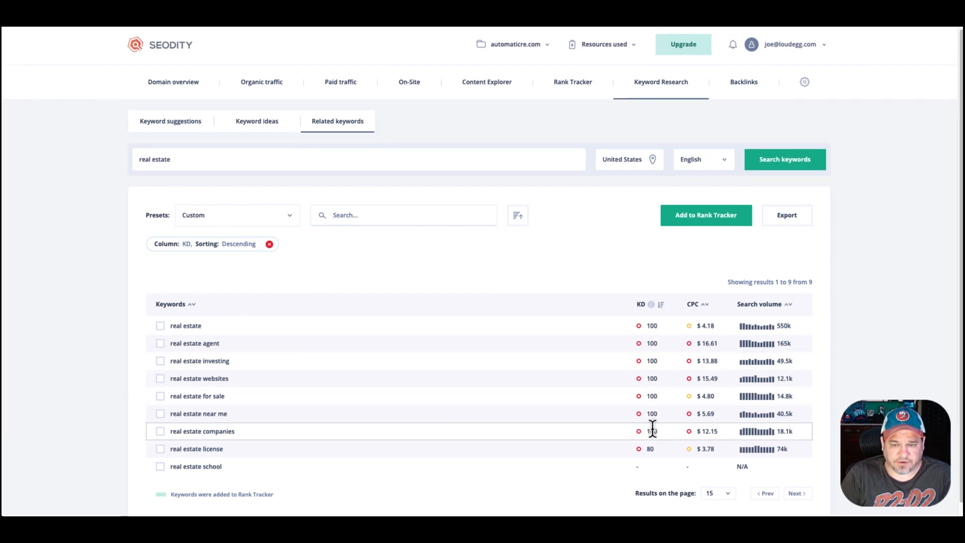
click(659, 305)
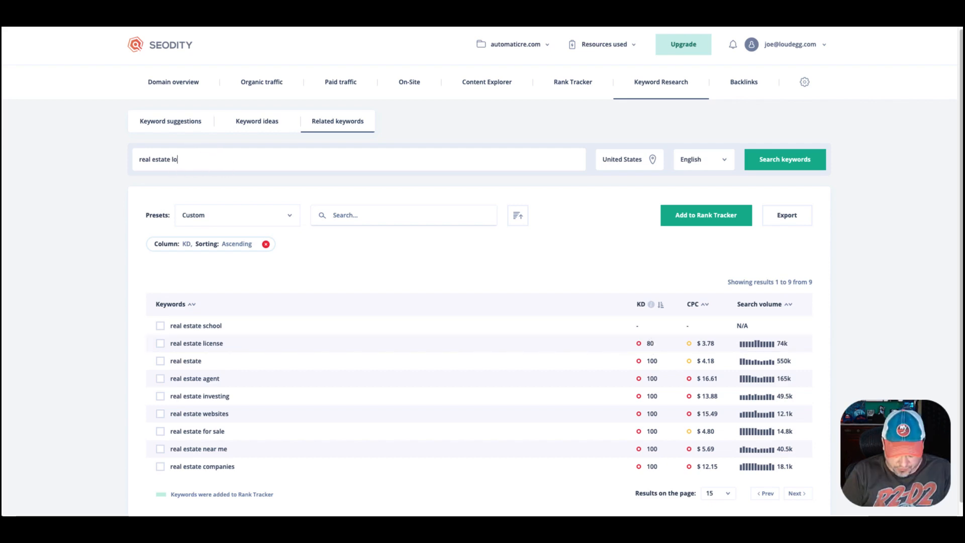
- Search related keywords for "real estate long island", selecting and then deselecting "long island real estate market"
text(ng island)
key(Return)
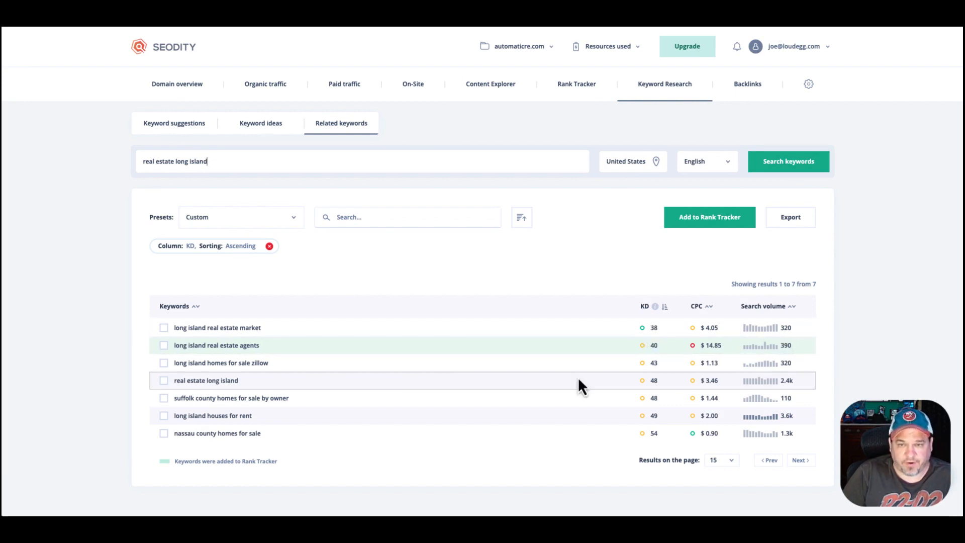
click(164, 328)
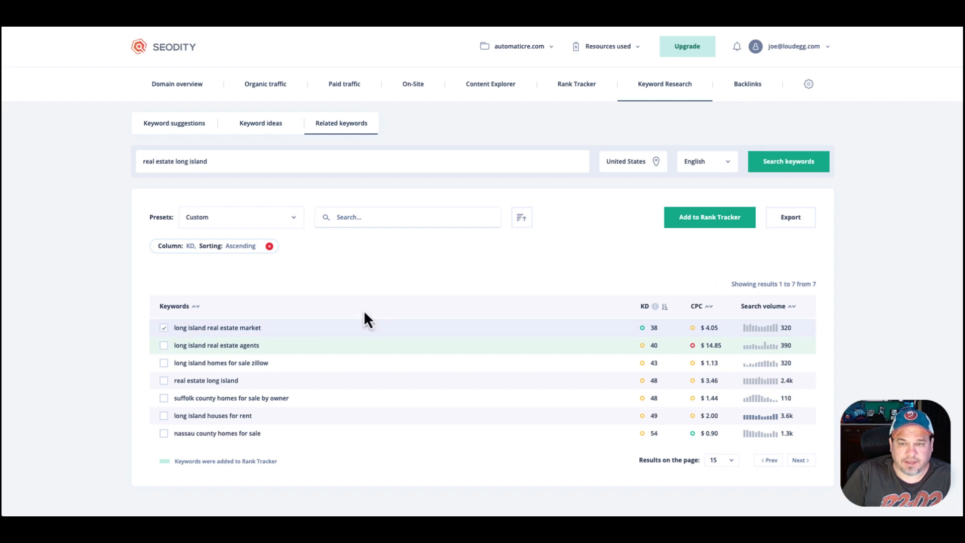
click(301, 331)
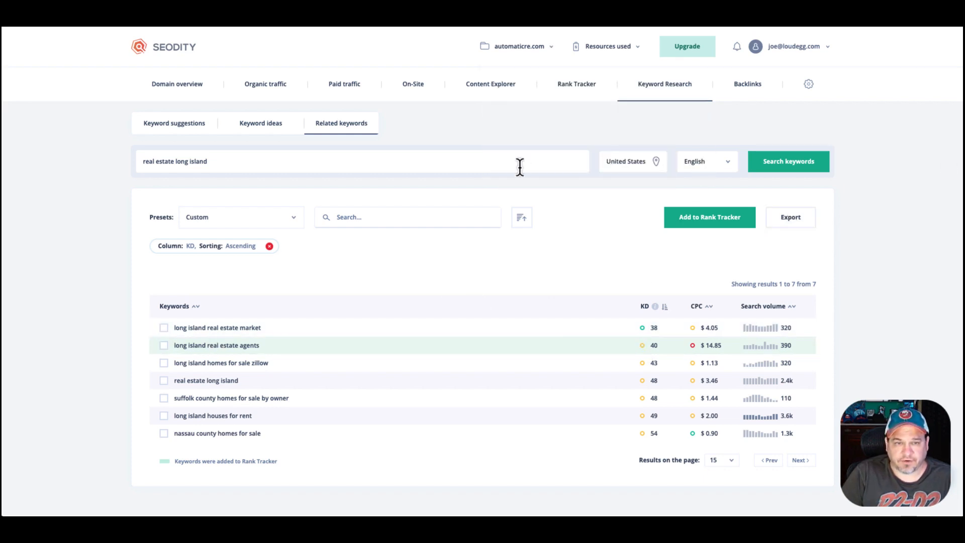
- Examine the backlink charts and the backlinks list for automaticre.com
click(747, 96)
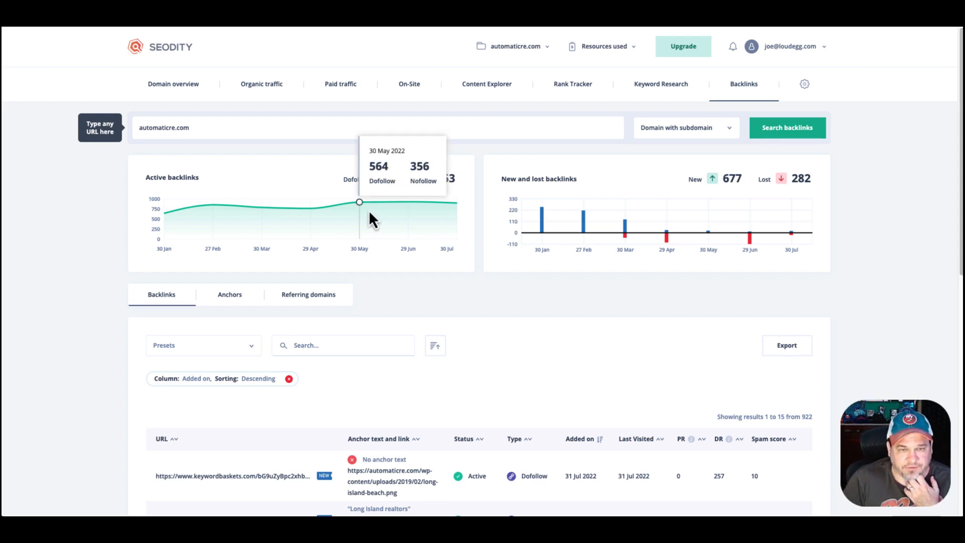
mouse_move(316, 208)
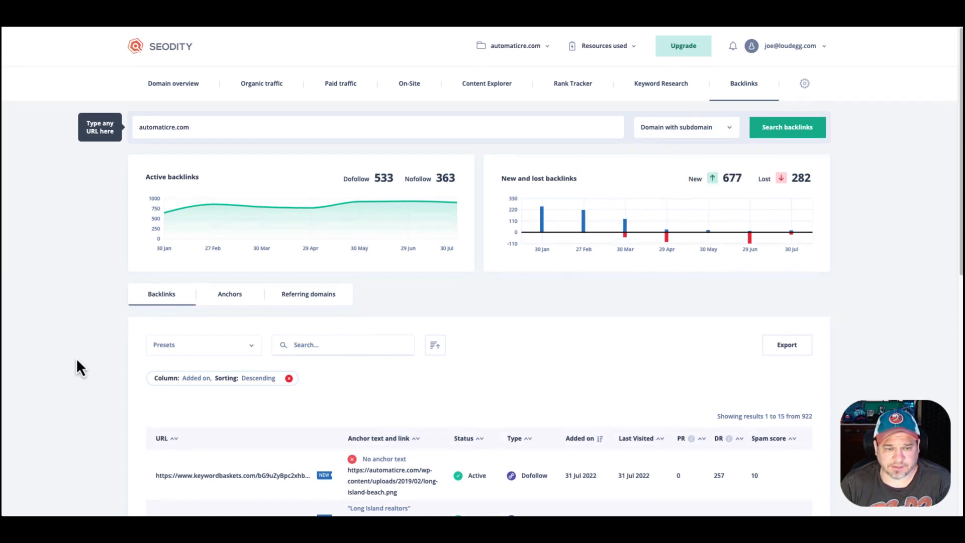
scroll(76, 366, down, 3)
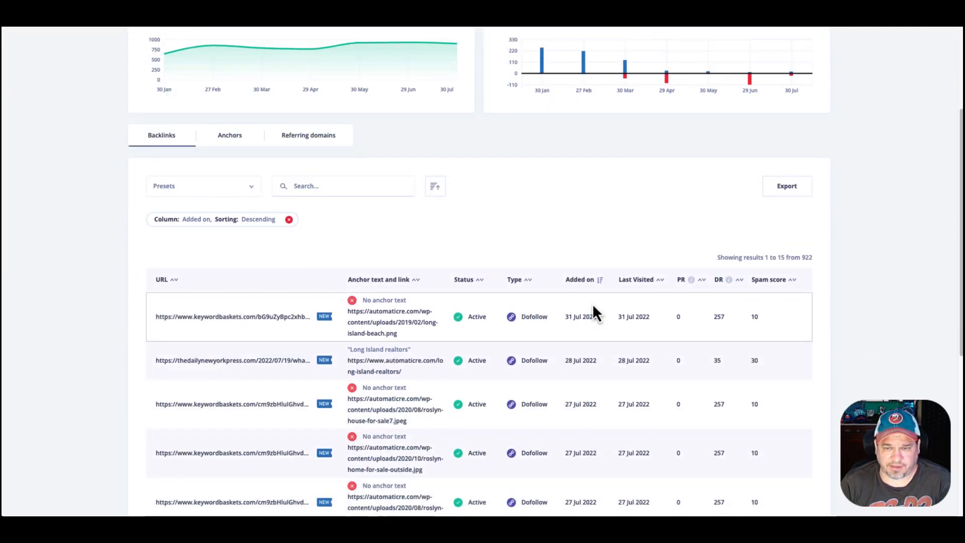
- Review the anchor texts and the referring domains of the automaticre.com backlinks
click(232, 135)
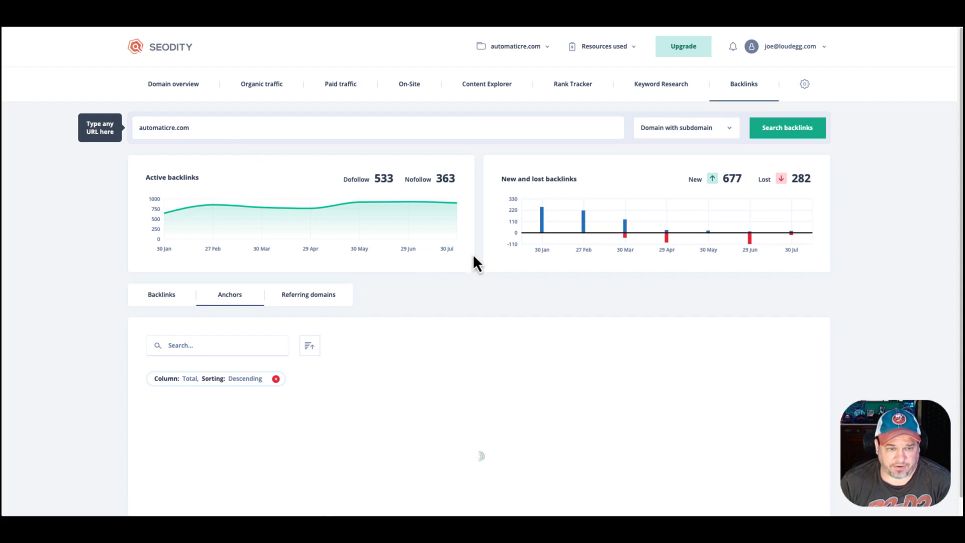
scroll(857, 382, down, 3)
scroll(856, 381, up, 2)
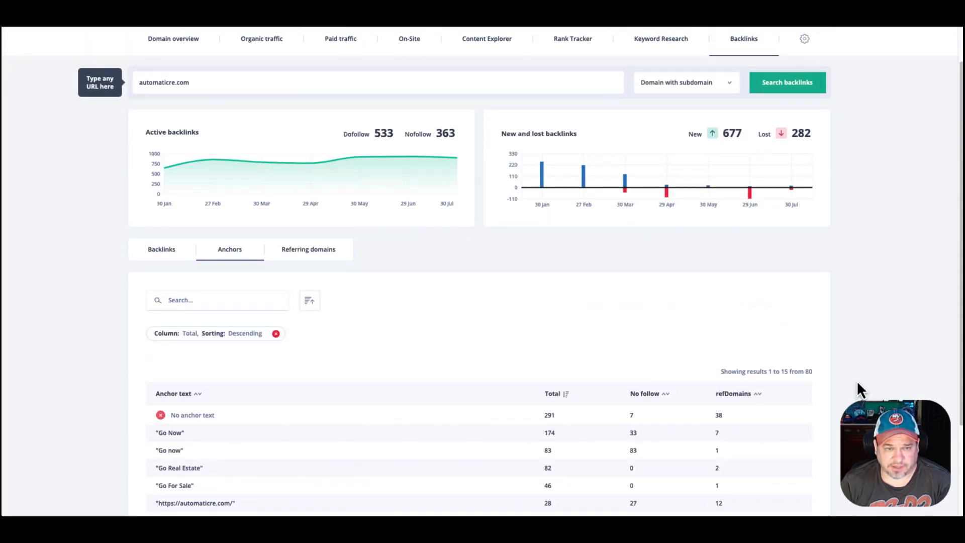
click(327, 259)
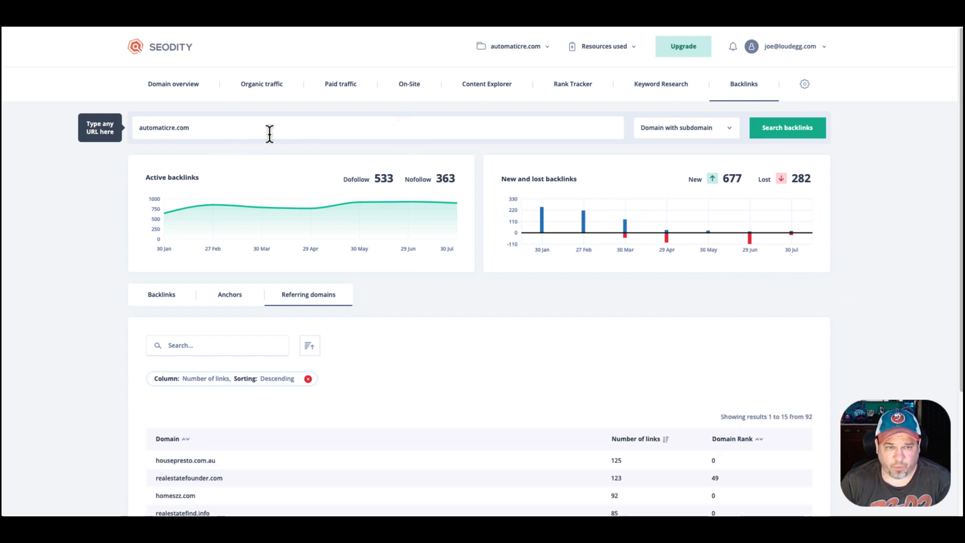
- Look through the organic traffic, paid traffic, on-site, content explorer, rank tracker and keyword research sections of the automaticre.com project
click(274, 84)
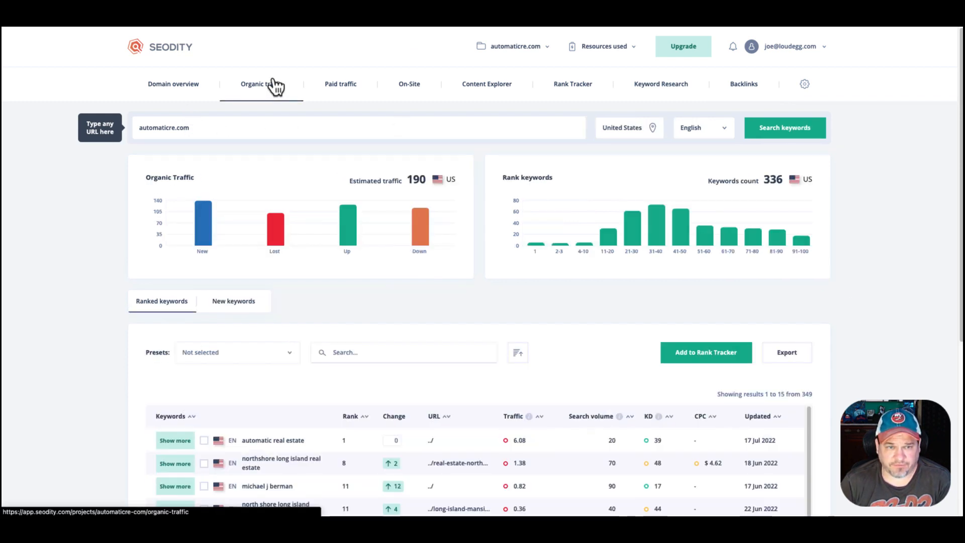
click(324, 86)
click(409, 85)
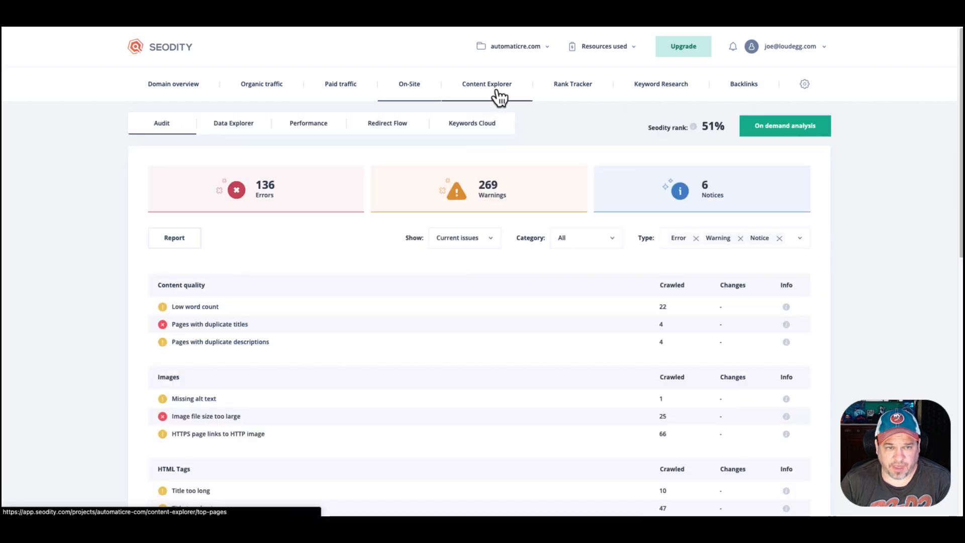
click(499, 95)
click(573, 86)
click(647, 90)
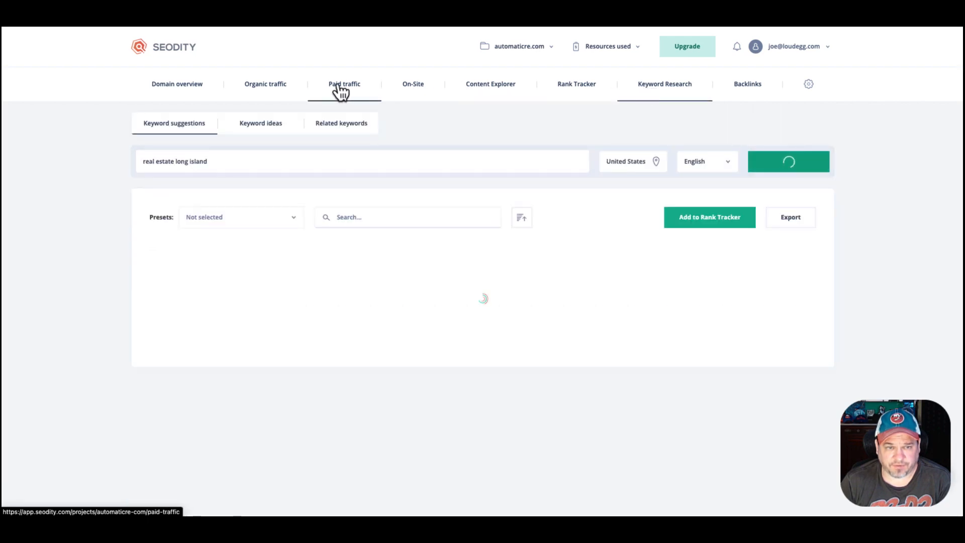
- Run a domain overview analysis for joeartstudio.com
click(183, 93)
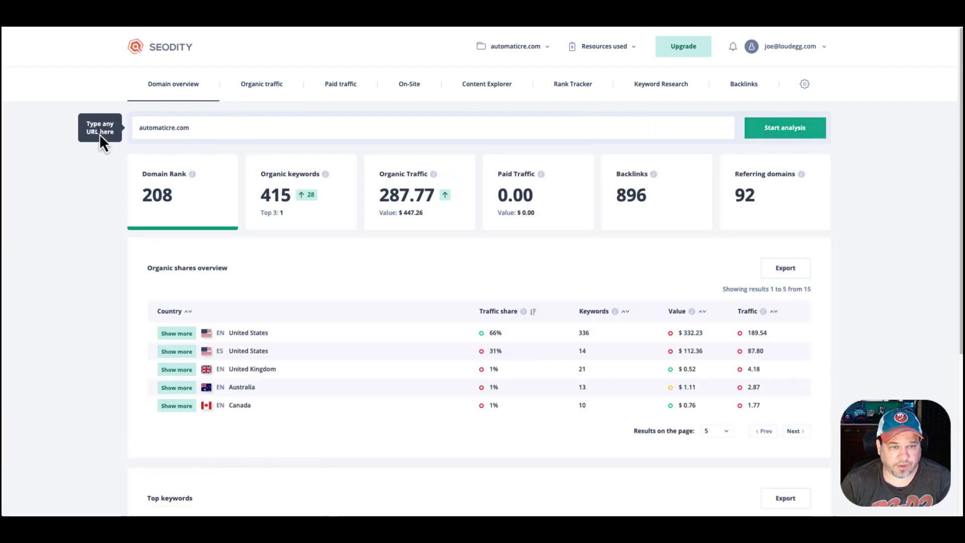
double_click(203, 127)
text(joeartstudio.com)
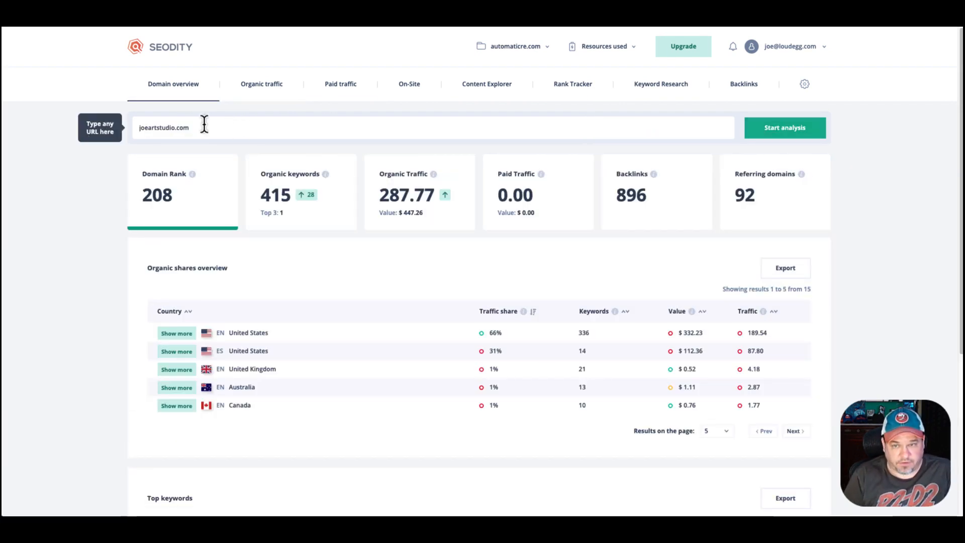
click(790, 126)
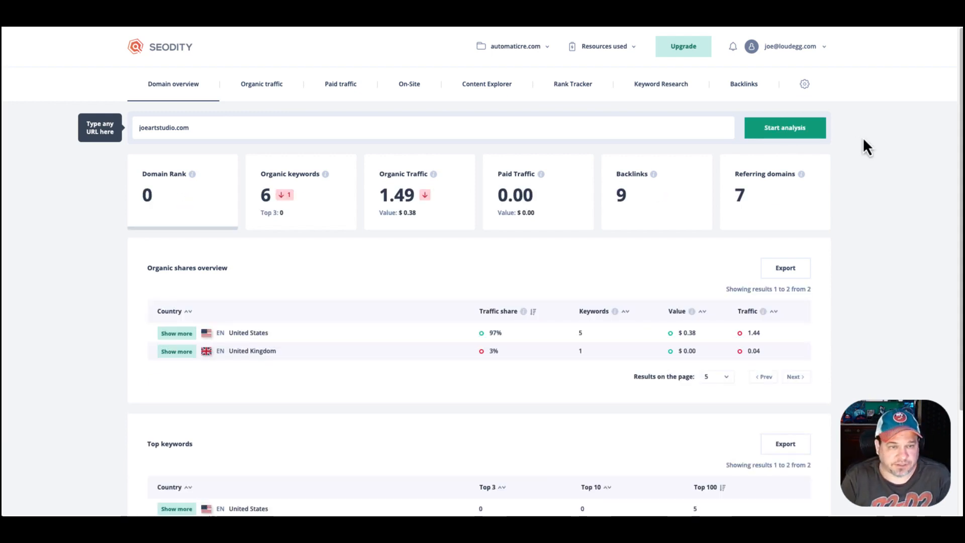
- Examine the organic traffic charts and the ranked keywords list for joeartstudio.com
click(286, 197)
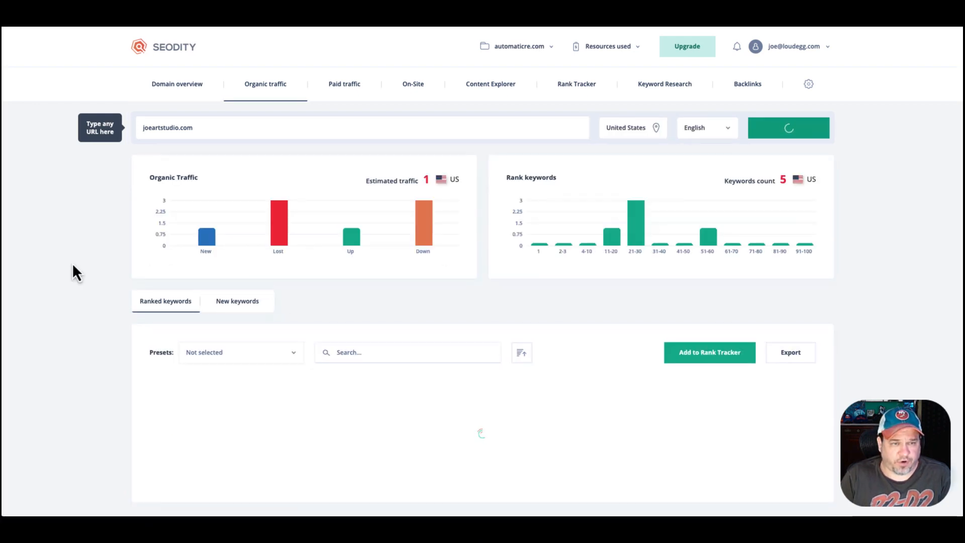
scroll(556, 398, down, 3)
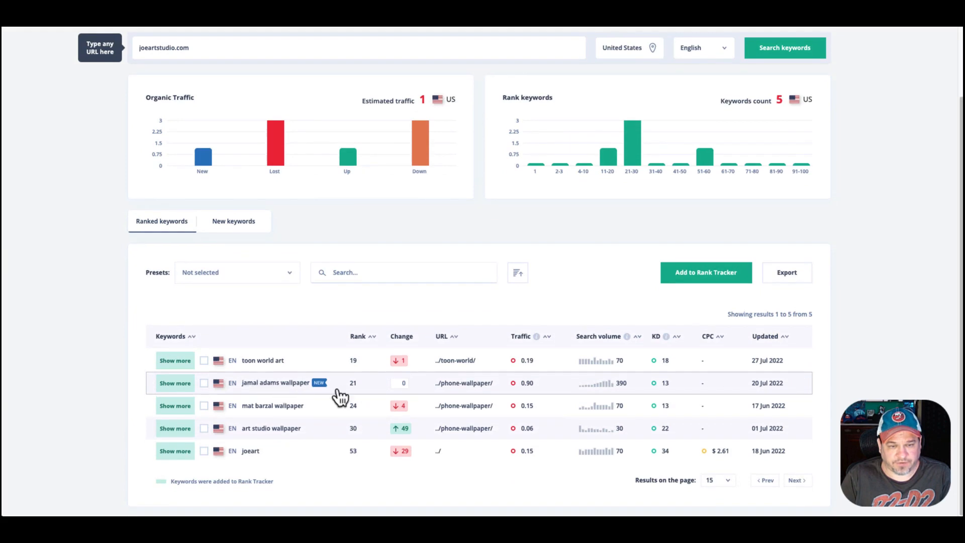
scroll(577, 327, up, 2)
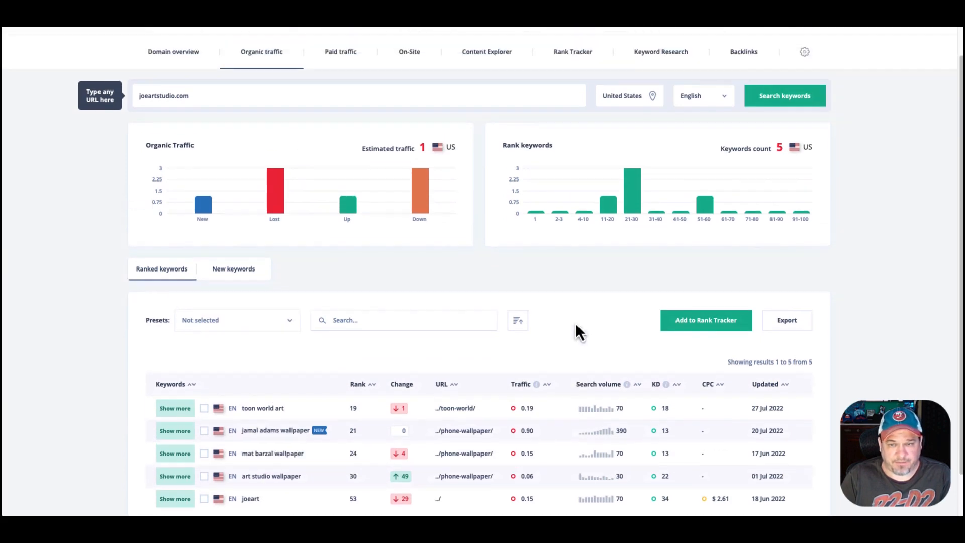
scroll(575, 322, up, 1)
click(605, 46)
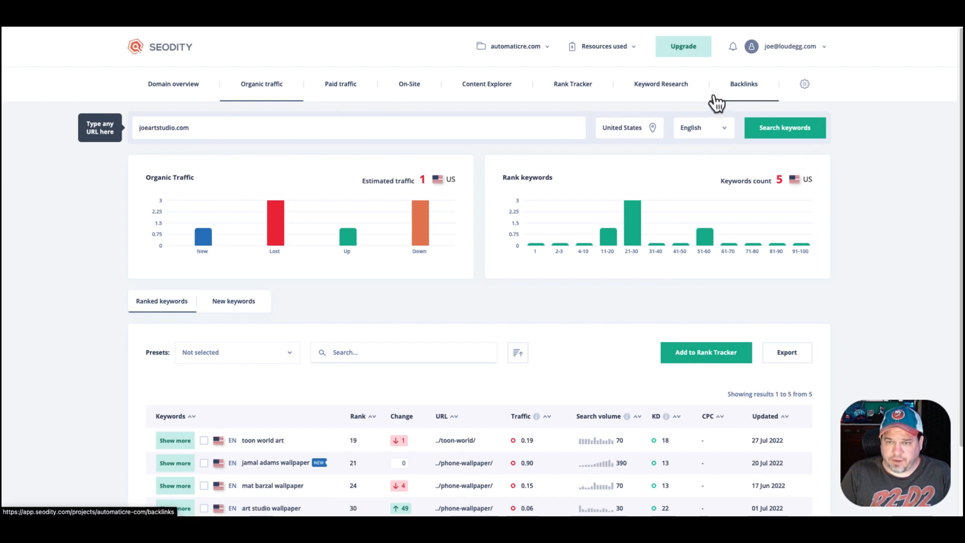
- View the joeartstudio.com domain overview and the keyword position report in the automaticre.com Rank Tracker
click(193, 92)
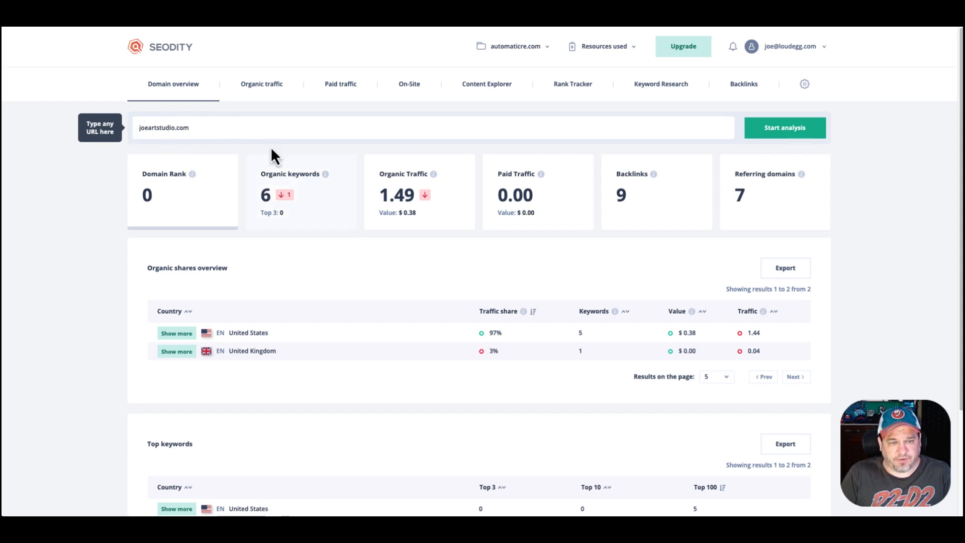
click(584, 97)
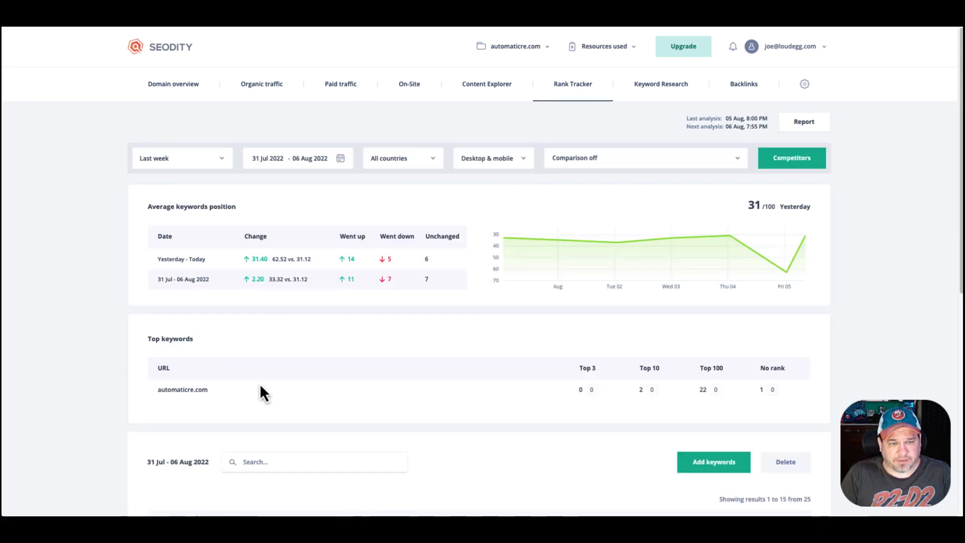
scroll(261, 384, down, 5)
scroll(299, 323, up, 5)
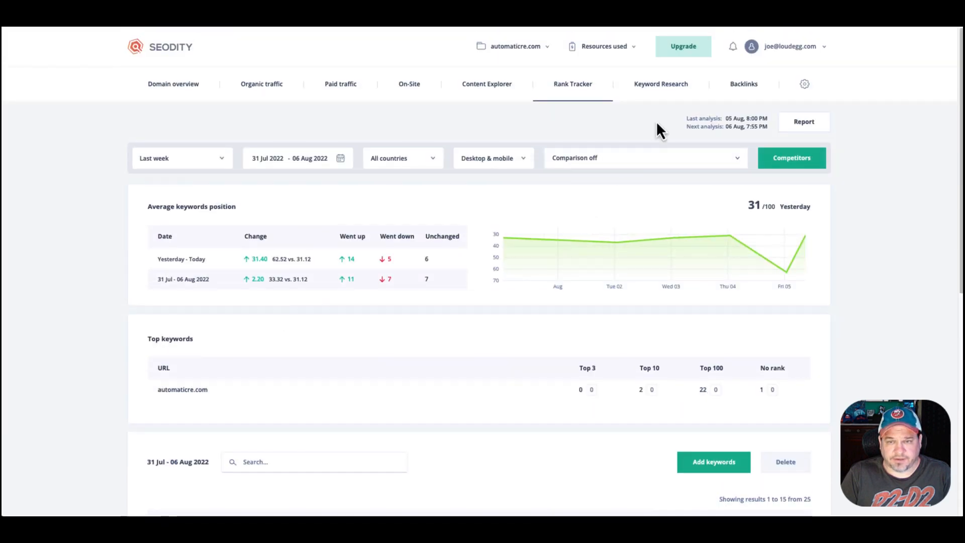
- View the keyword suggestions for "real estate long island", then return to the joeartstudio.com domain overview and organic traffic
click(663, 96)
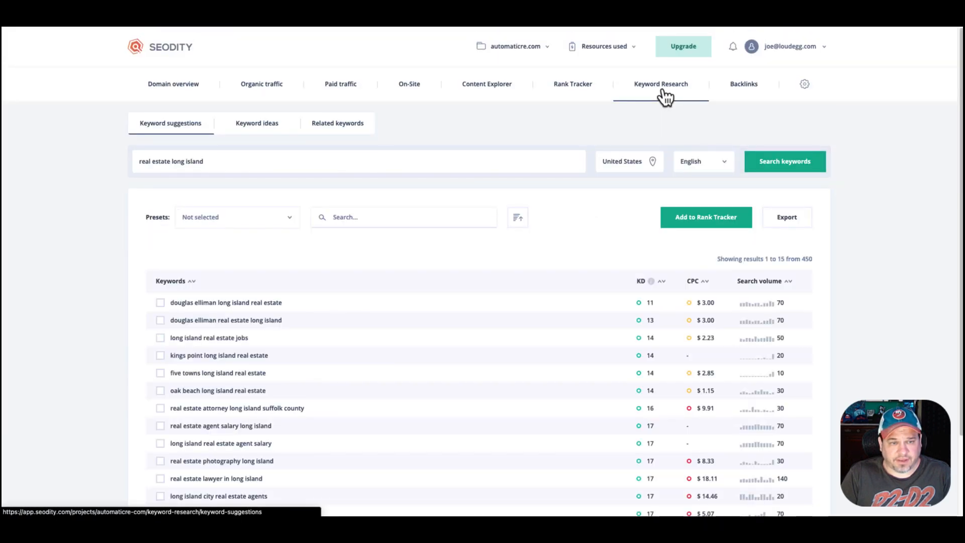
click(203, 103)
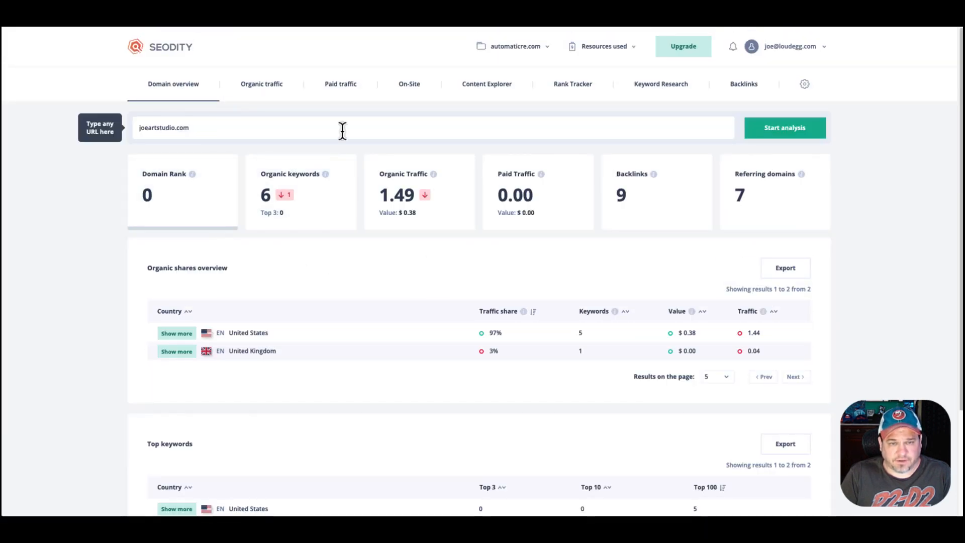
click(259, 85)
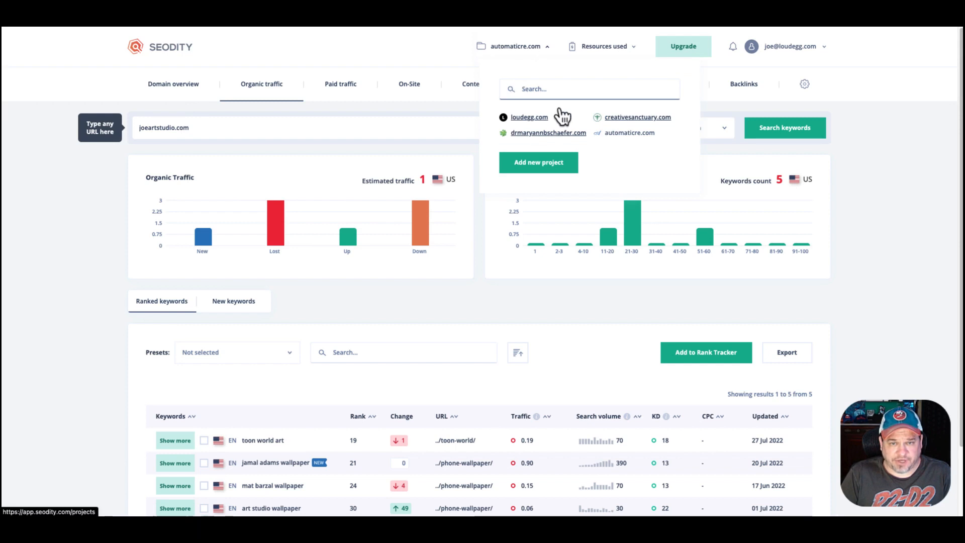
click(176, 89)
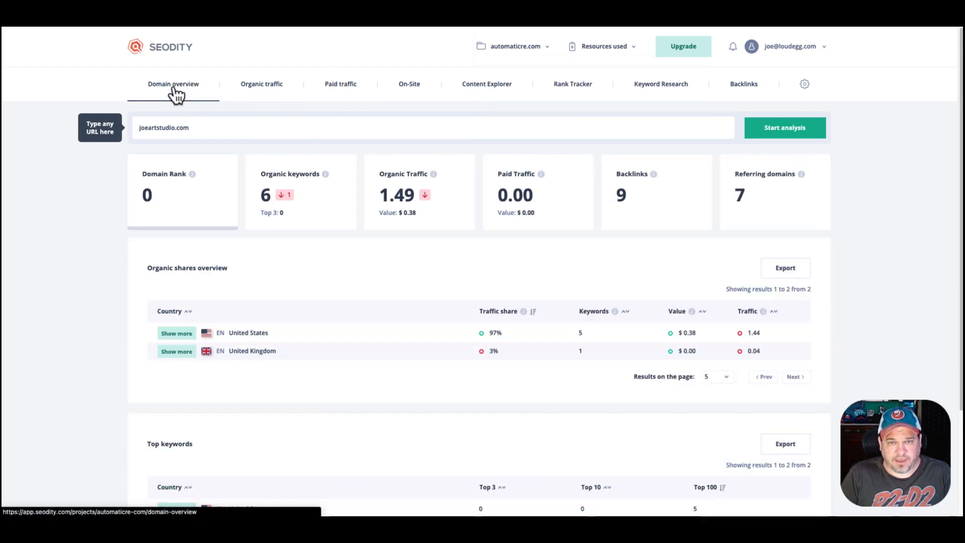
- Review the average keyword position, top keywords and tracked keyword list for automaticre.com
click(563, 87)
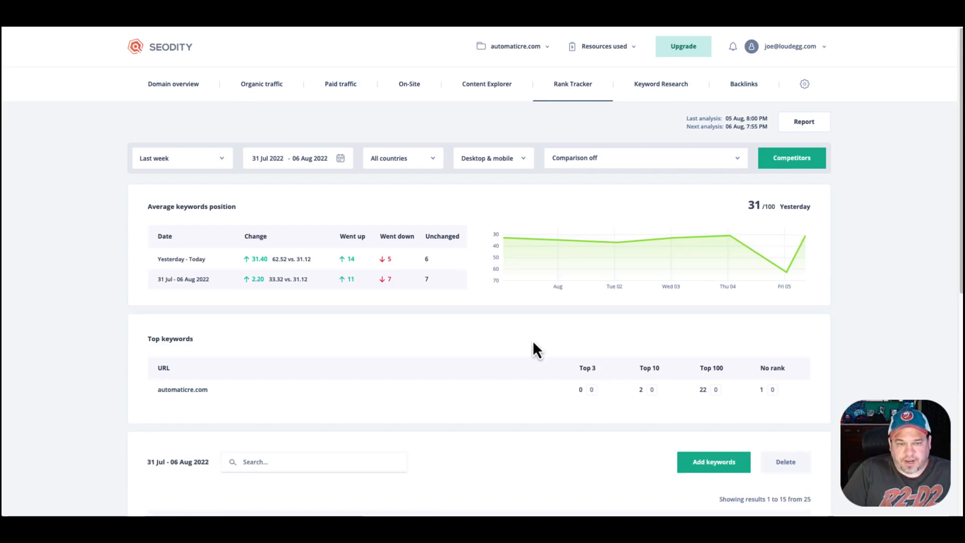
scroll(534, 349, down, 1)
scroll(531, 339, down, 3)
scroll(531, 349, up, 5)
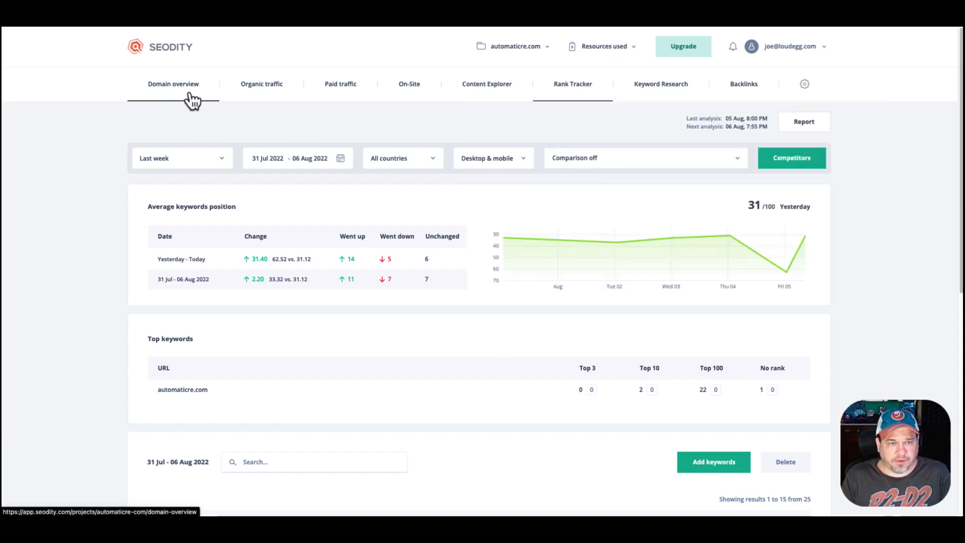
- Open the account settings from the domain overview and review the integrations and profile pages
click(188, 96)
mouse_move(542, 71)
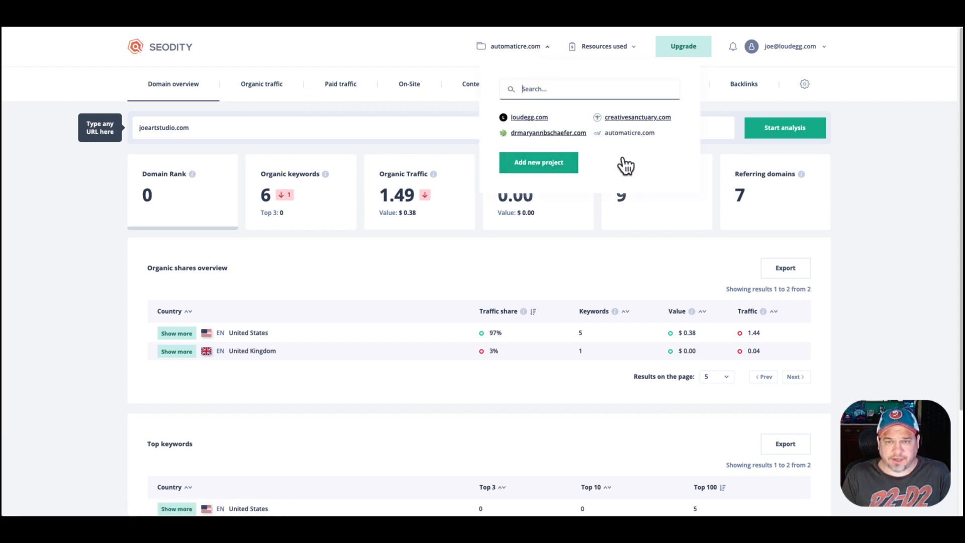
mouse_move(724, 48)
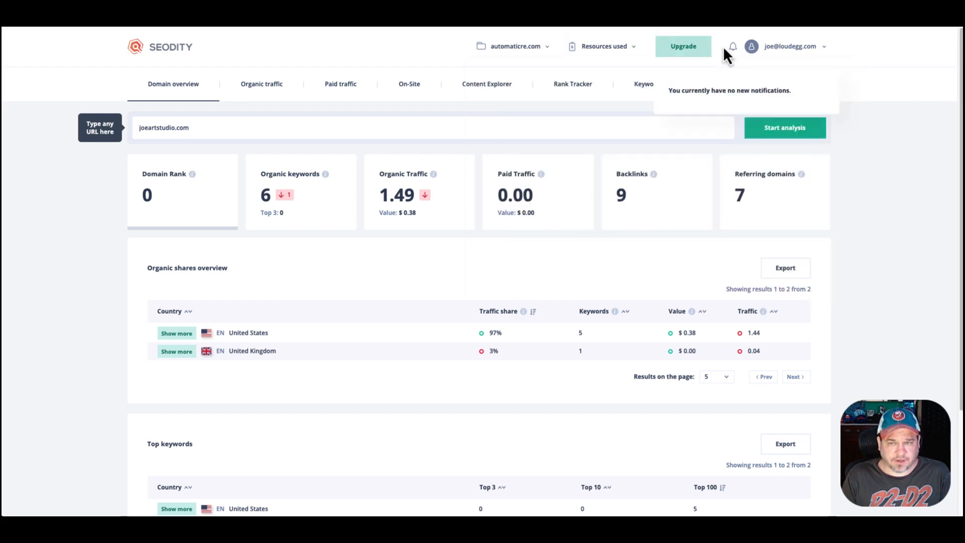
mouse_move(815, 48)
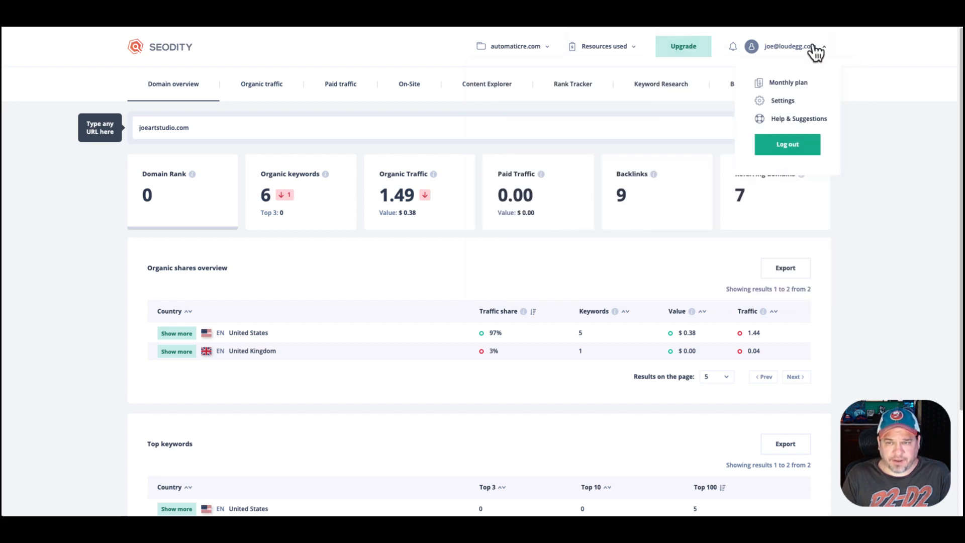
click(791, 106)
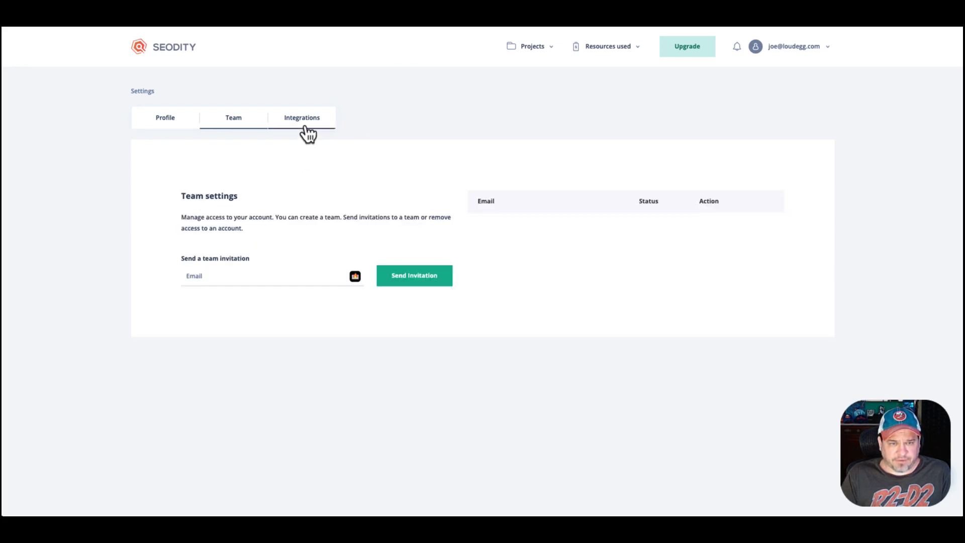
click(304, 128)
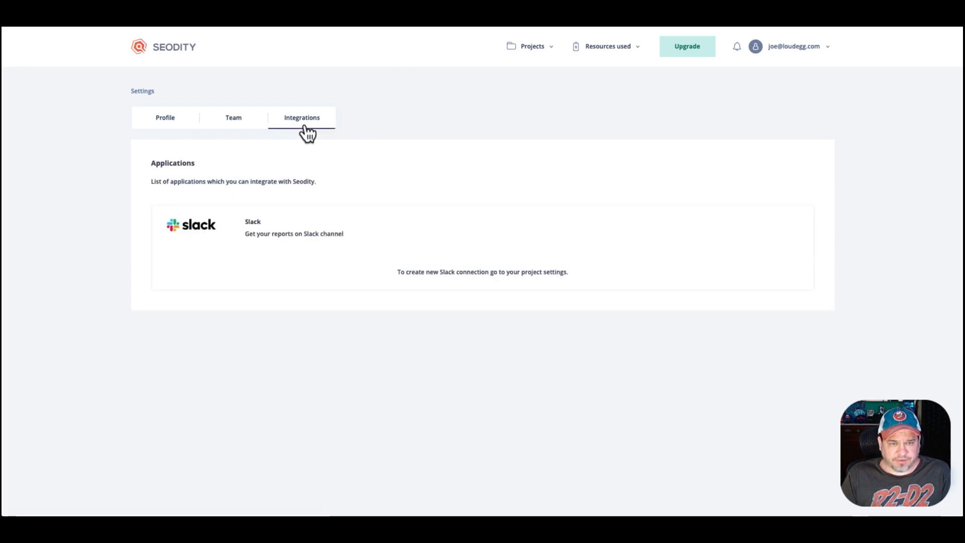
click(167, 124)
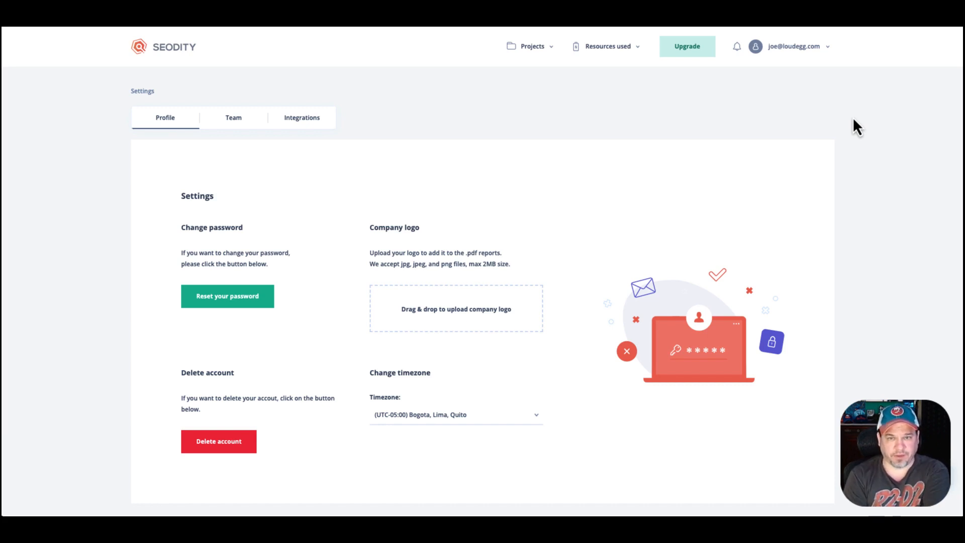
- Switch to the doctor's website project and view its domain overview
click(519, 48)
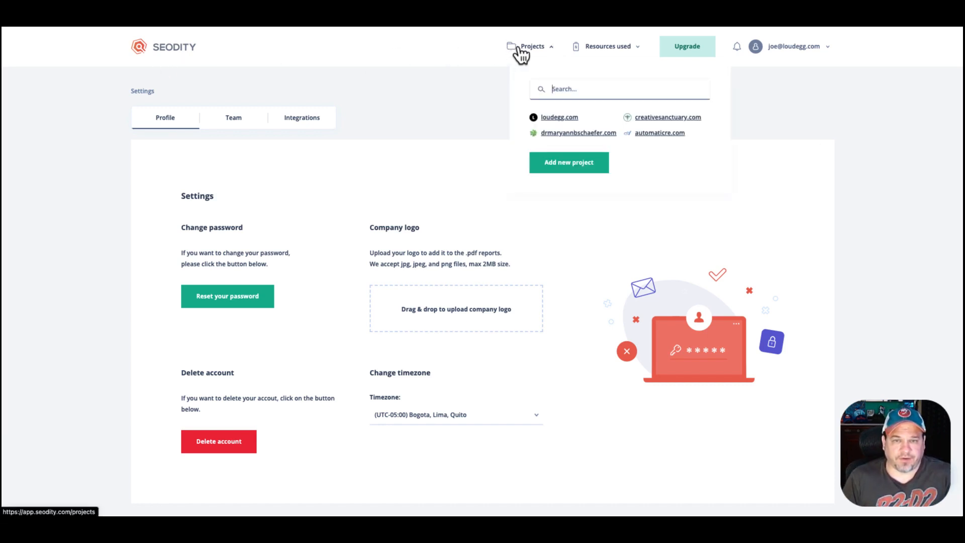
click(565, 134)
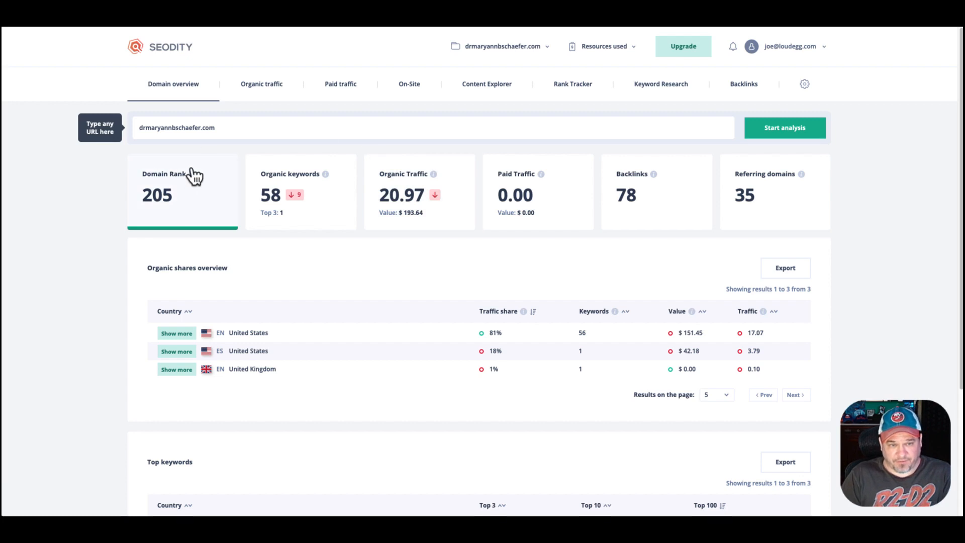
mouse_move(193, 177)
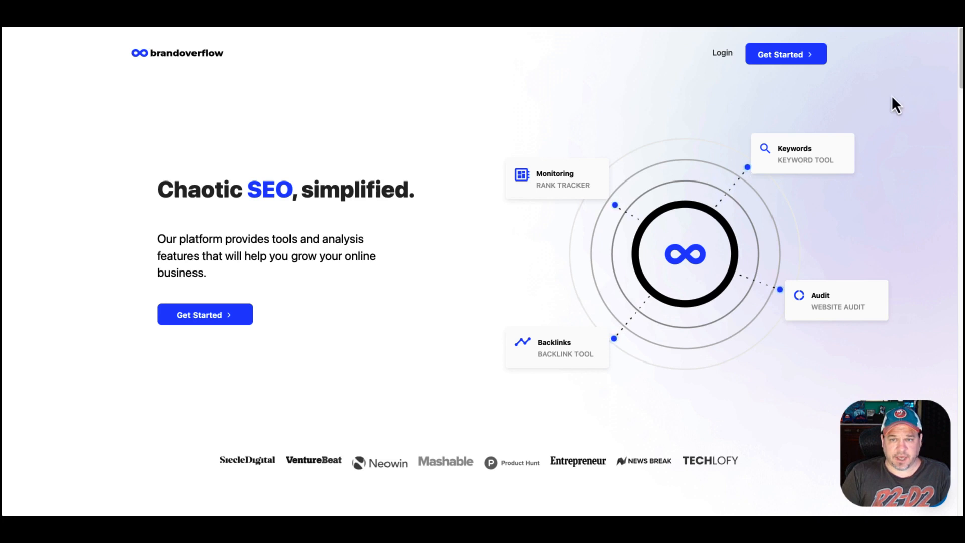
- Log in to BrandOverflow and examine the keyword, backlink, website audit and ranking figures of the listed projects
click(722, 52)
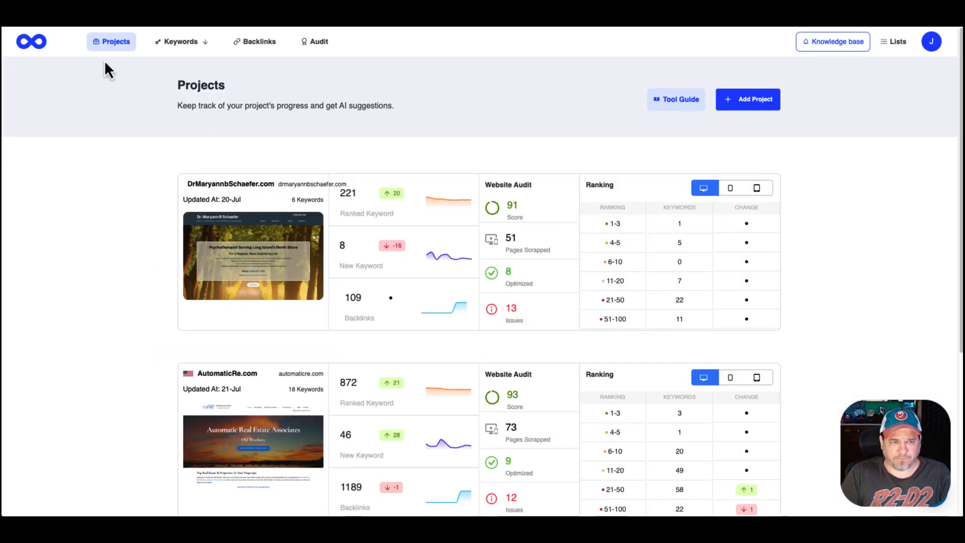
scroll(386, 211, down, 3)
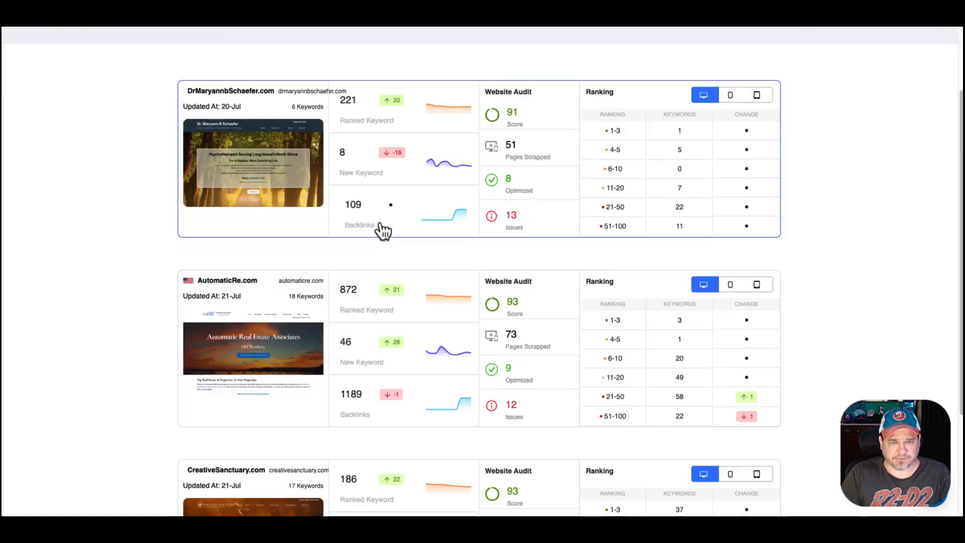
scroll(861, 254, down, 2)
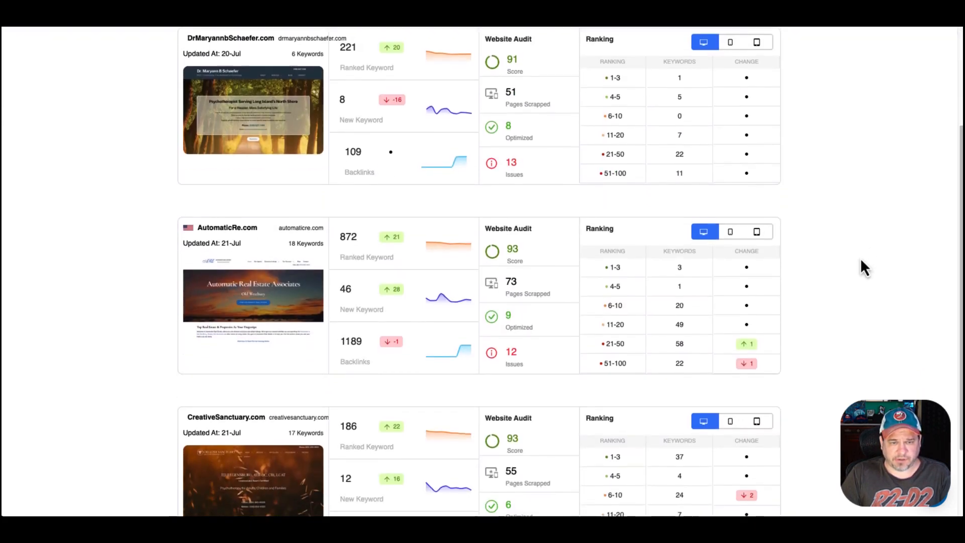
scroll(860, 257, down, 1)
scroll(814, 332, down, 2)
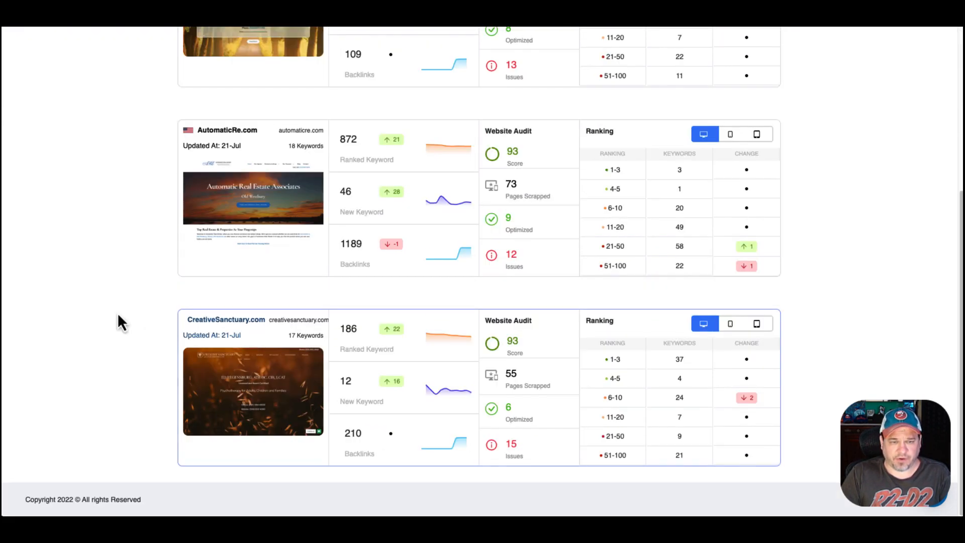
scroll(117, 316, up, 8)
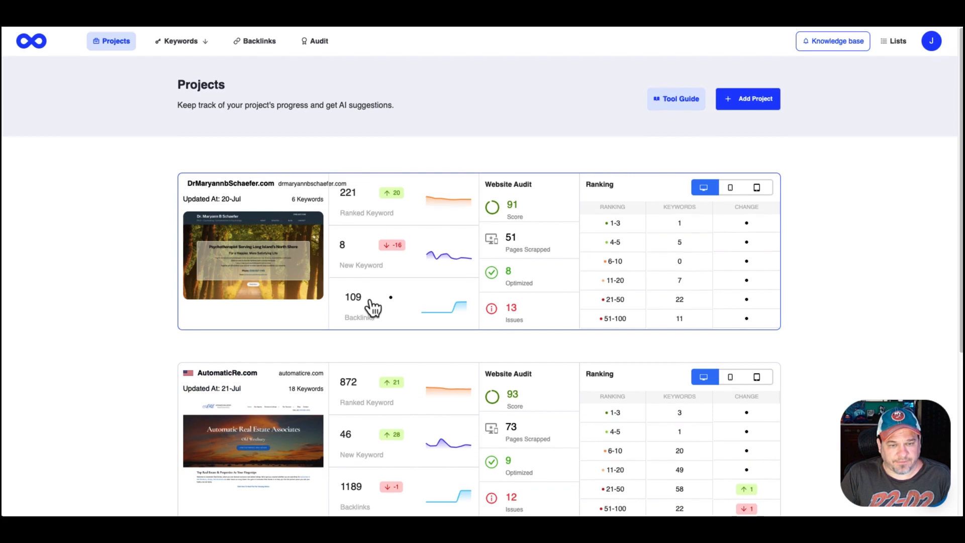
scroll(374, 301, down, 3)
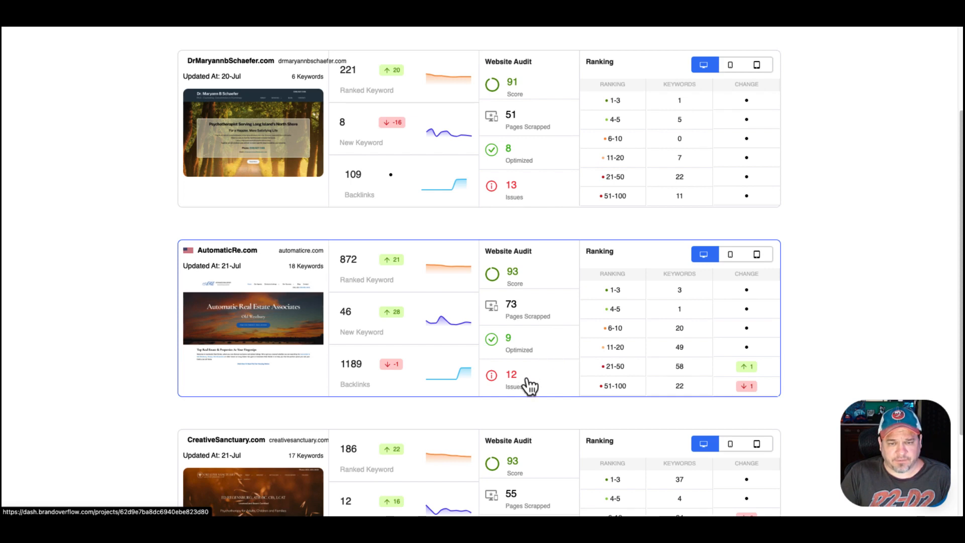
scroll(870, 303, up, 1)
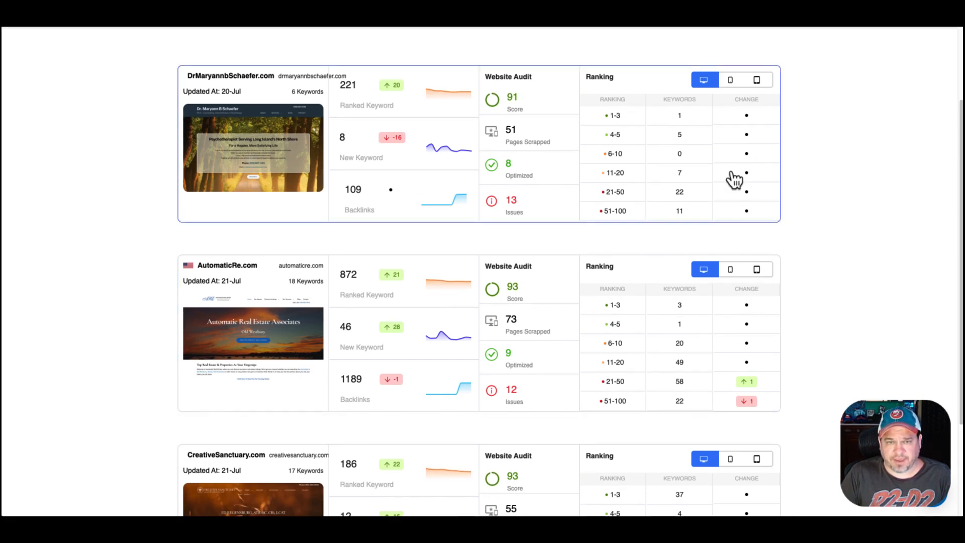
- Start a new project, sign in with the Google account and grant brandoverflow.com the additional access
scroll(724, 173, up, 3)
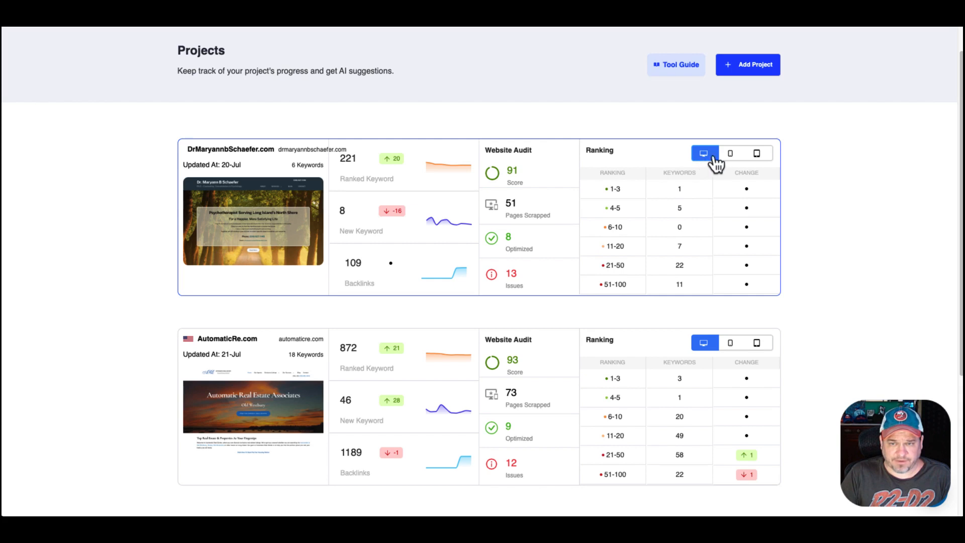
scroll(754, 130, up, 2)
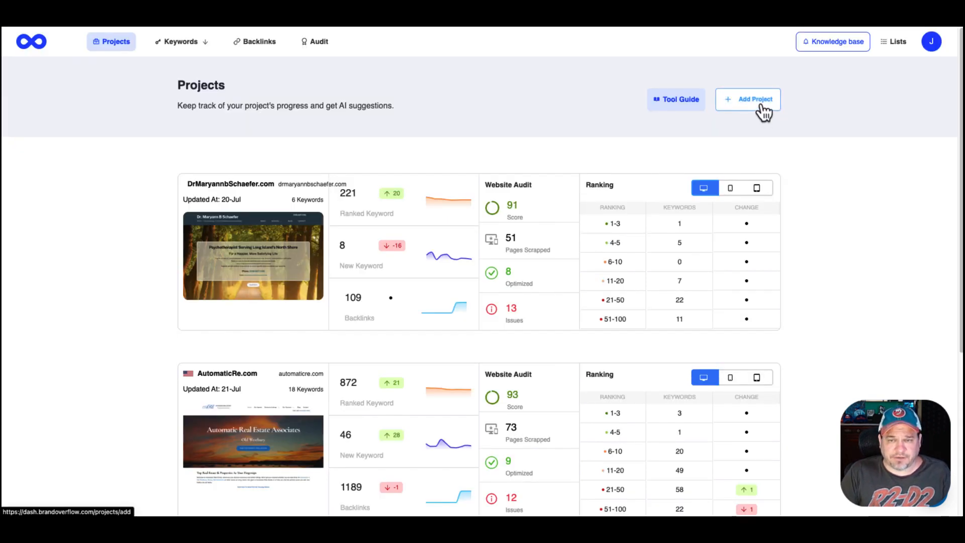
click(763, 107)
click(496, 327)
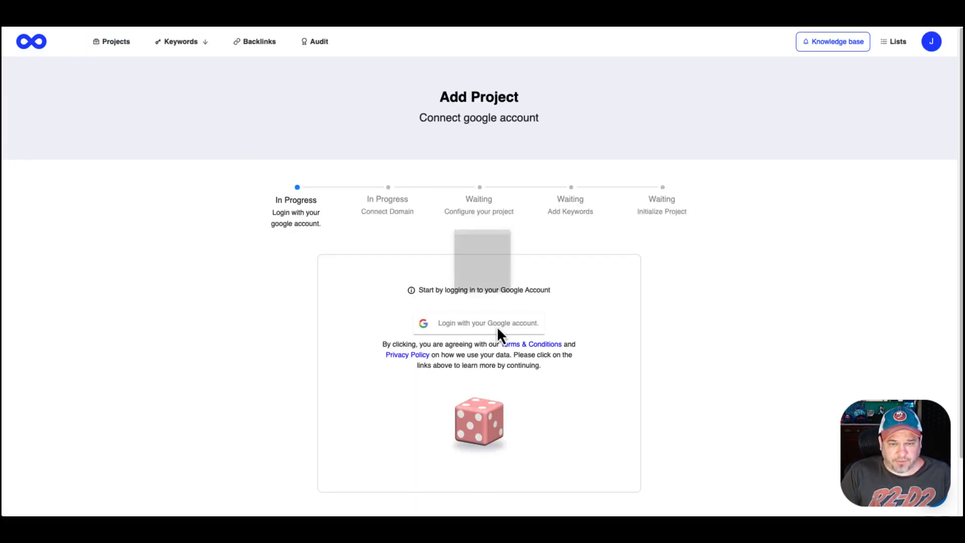
click(440, 287)
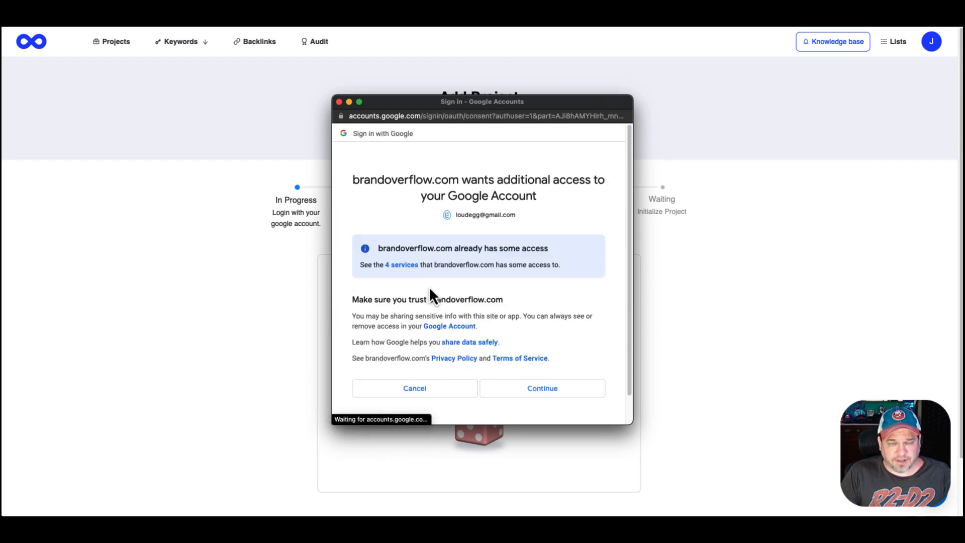
click(541, 388)
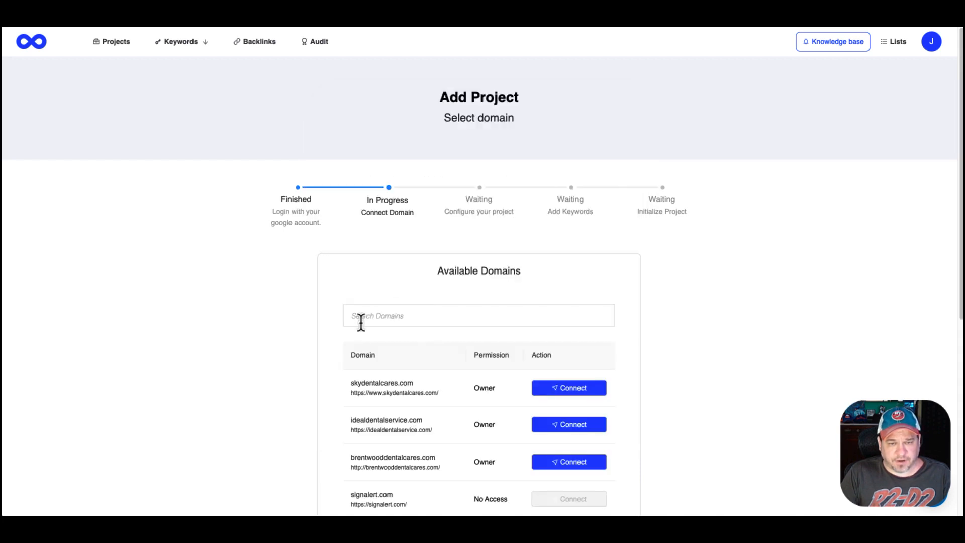
- Find and connect the sc-domain:loudegg.com property, then save the project configuration under the name LoudEgg
text(loudegg)
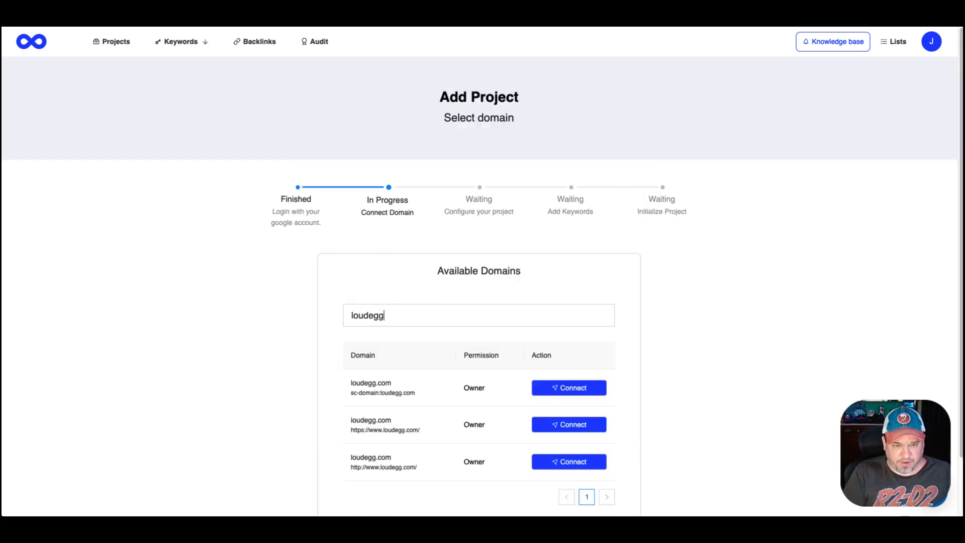
click(565, 389)
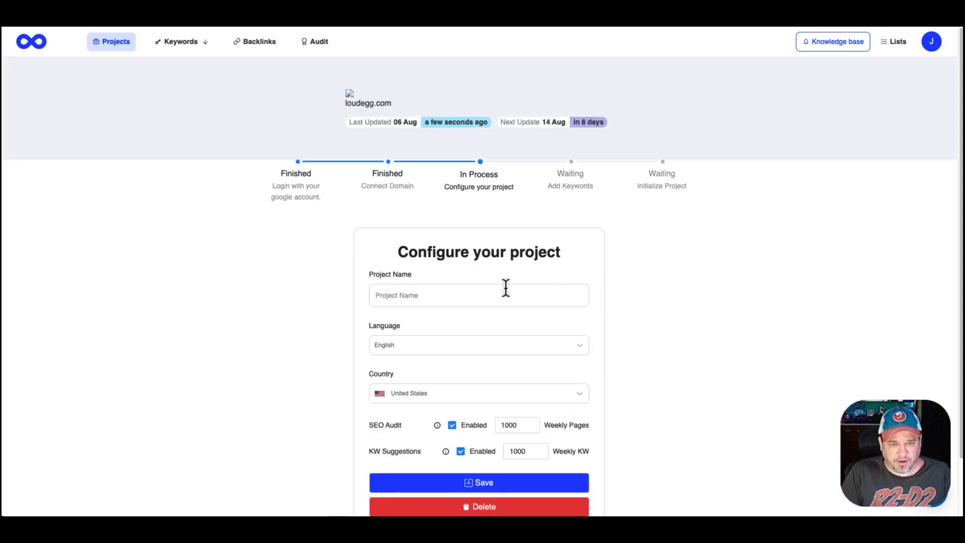
click(504, 293)
text(LoudEgg)
scroll(456, 422, down, 1)
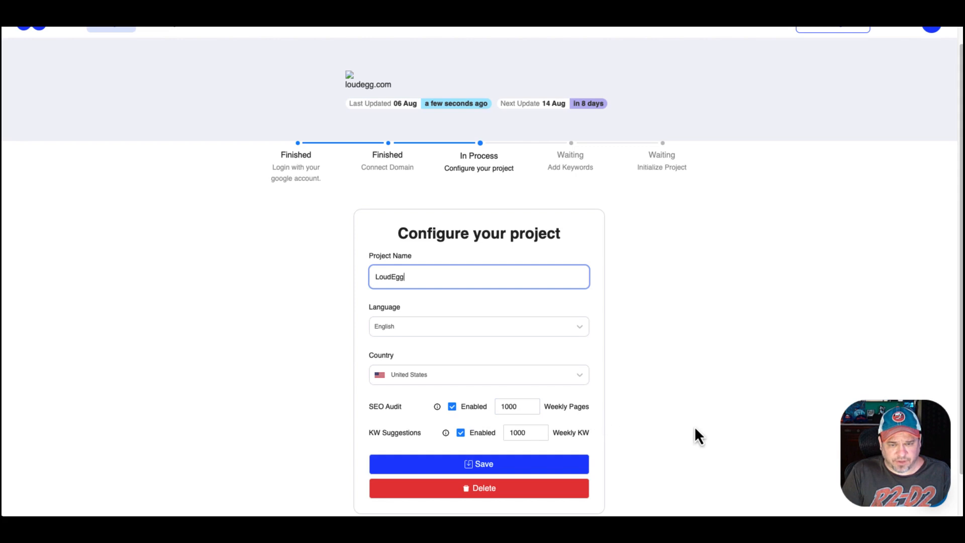
scroll(634, 430, down, 1)
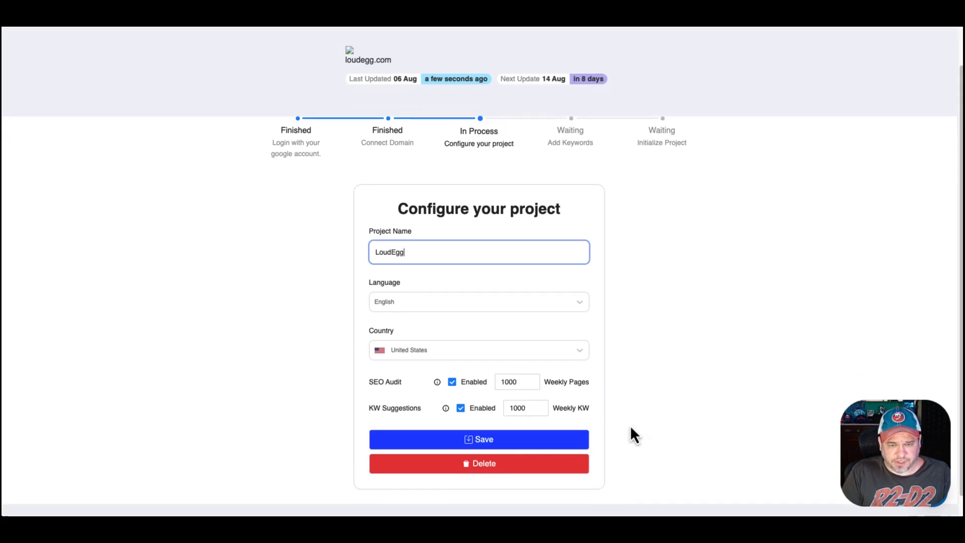
click(528, 453)
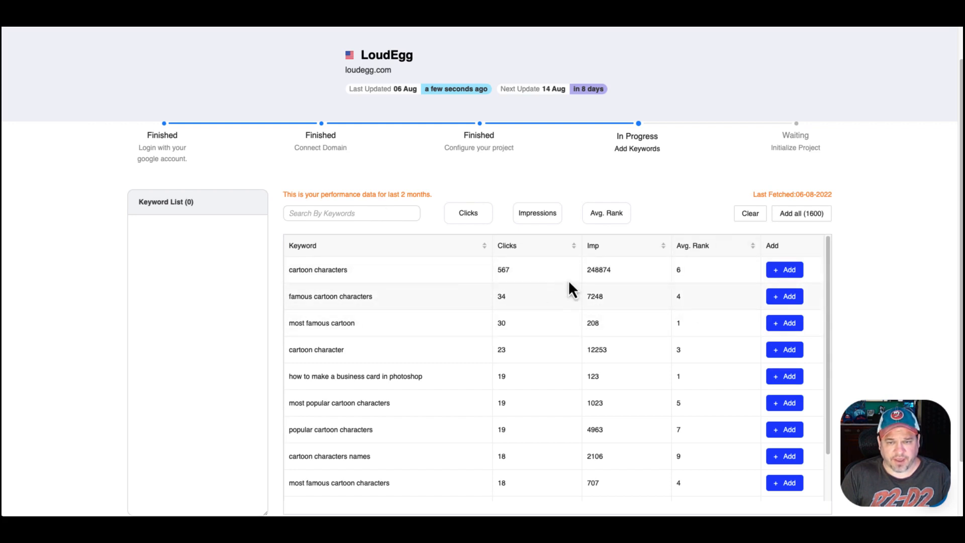
- Add the keywords cartoon characters, famous cartoon characters, how to make a business card in photoshop and cartoon characters names
scroll(664, 376, down, 1)
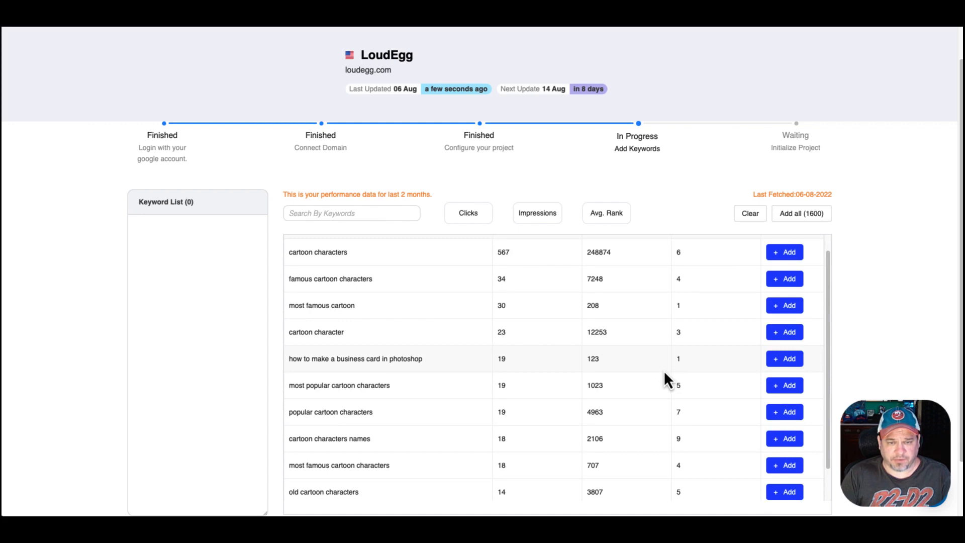
scroll(678, 372, up, 1)
click(789, 275)
click(786, 298)
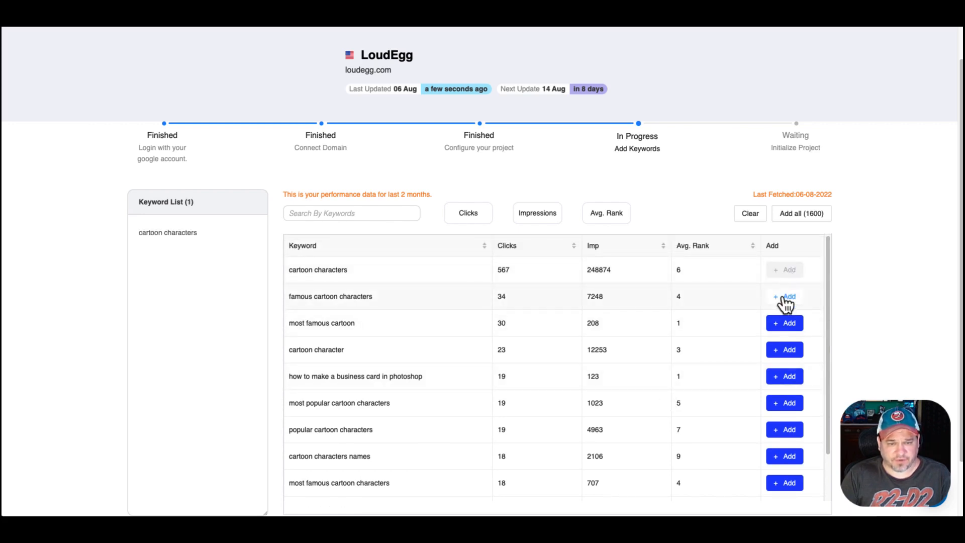
click(784, 375)
scroll(718, 384, down, 1)
scroll(718, 385, down, 1)
click(776, 411)
scroll(703, 362, up, 2)
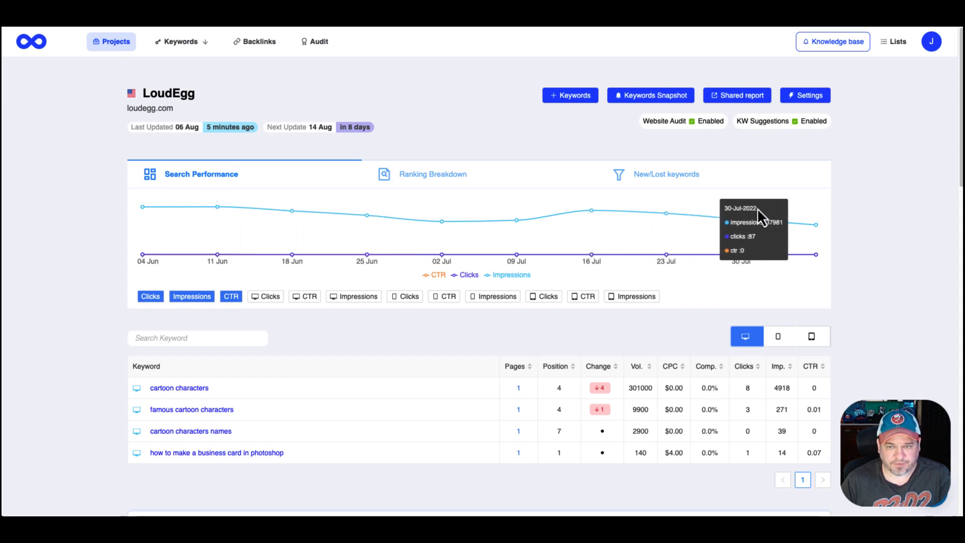
- View LoudEgg's ranking breakdown and new/lost keywords charts, and review the candidate keywords for adding to the project
click(433, 174)
click(653, 173)
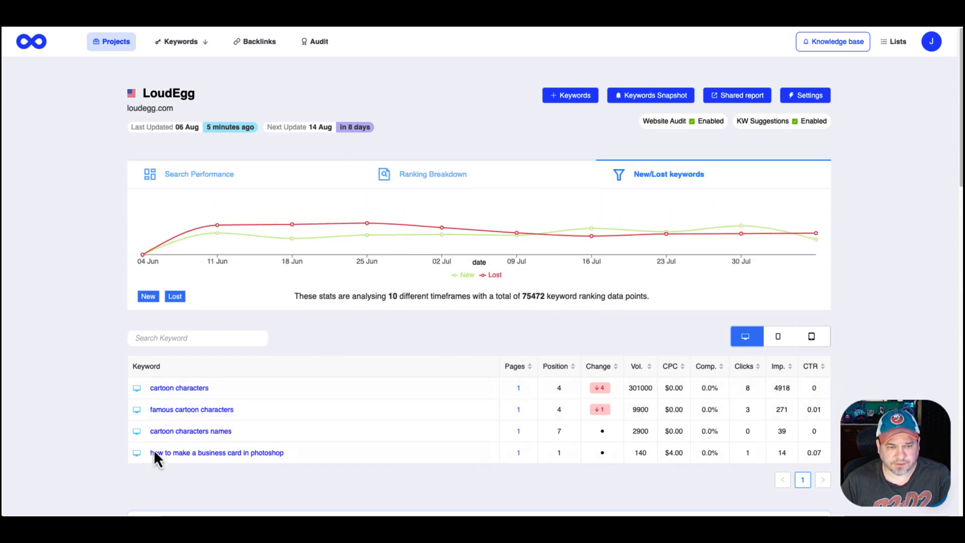
click(569, 96)
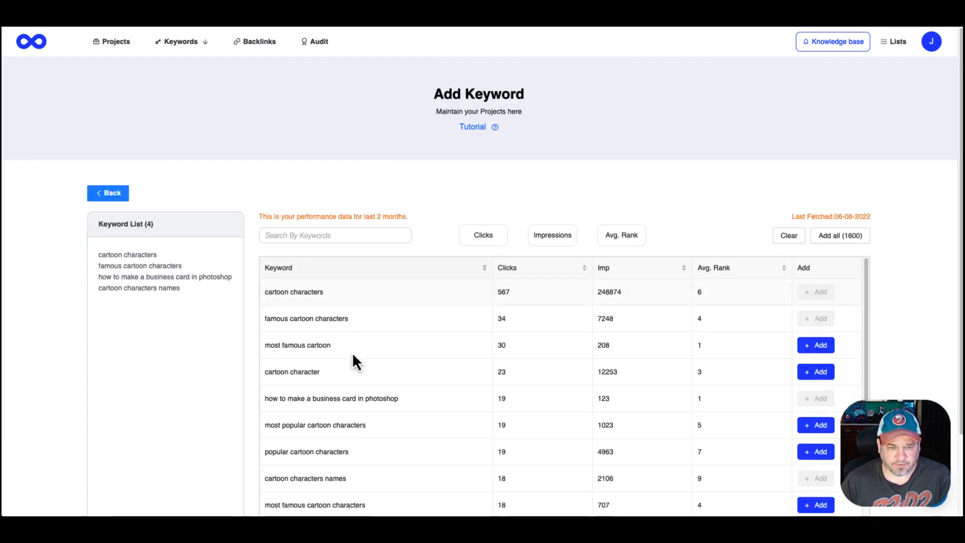
scroll(341, 397, down, 3)
scroll(340, 399, up, 3)
scroll(301, 367, down, 3)
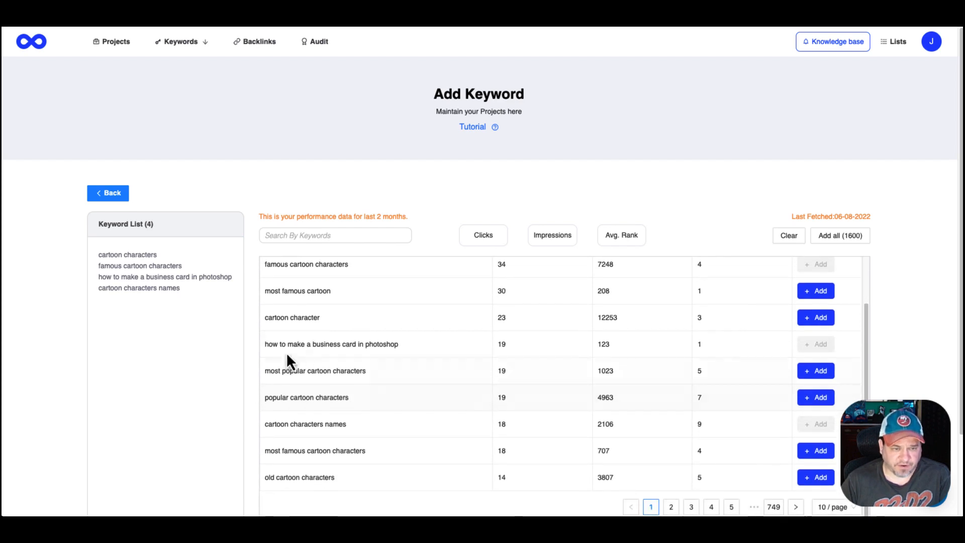
- Enter the custom keyword fgd as a new line in the LoudEgg keyword list, and remove it again
click(132, 304)
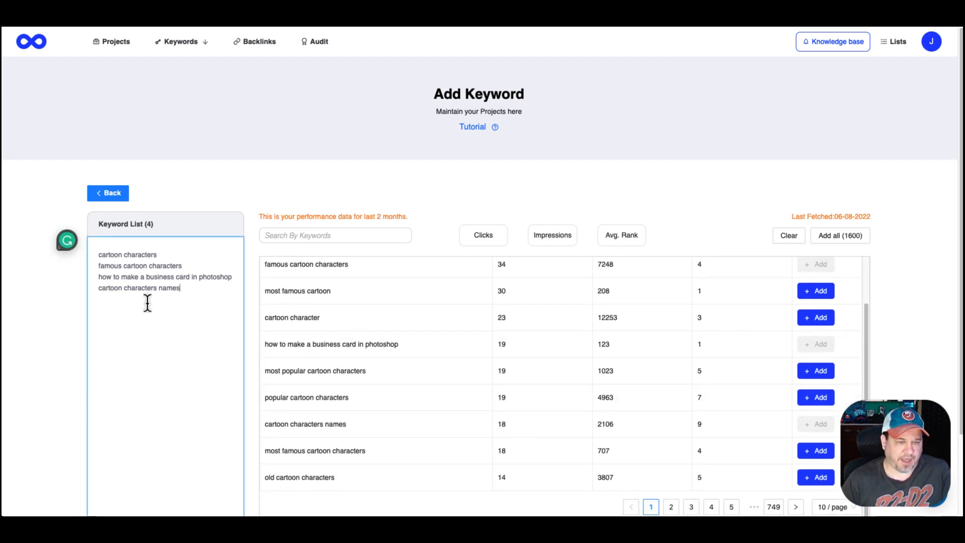
key(Return)
text(fgd)
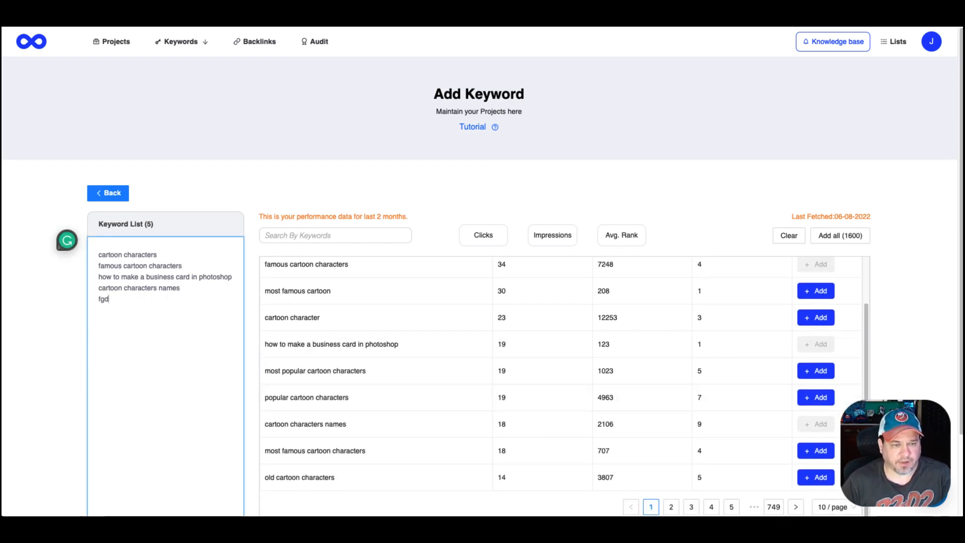
key(BackSpace)
key(BackSpace)
key(BackSpace)
key(BackSpace)
- Return to the LoudEgg overview and examine its keywords snapshot, including the ranking groups and rows-per-page choices
scroll(151, 316, down, 4)
scroll(191, 329, up, 3)
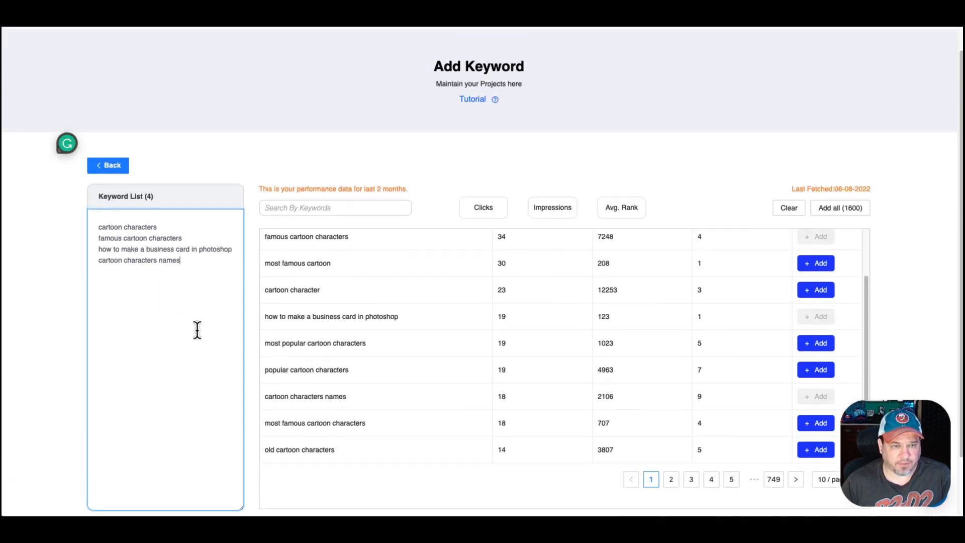
scroll(197, 330, up, 1)
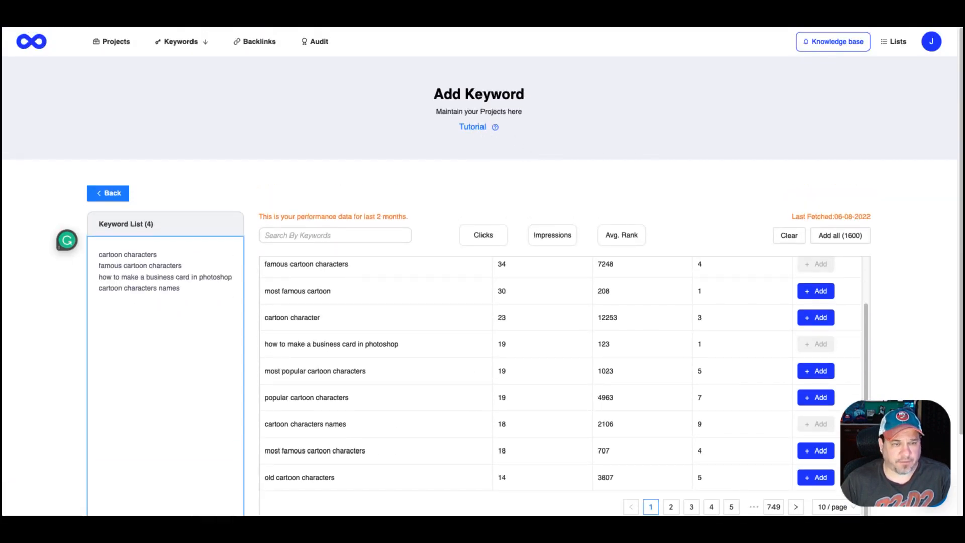
click(120, 195)
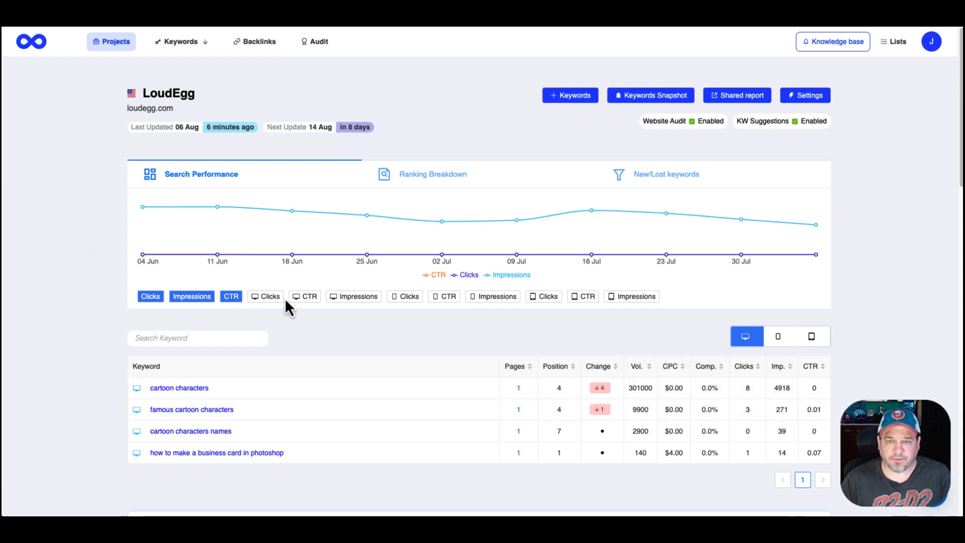
click(651, 101)
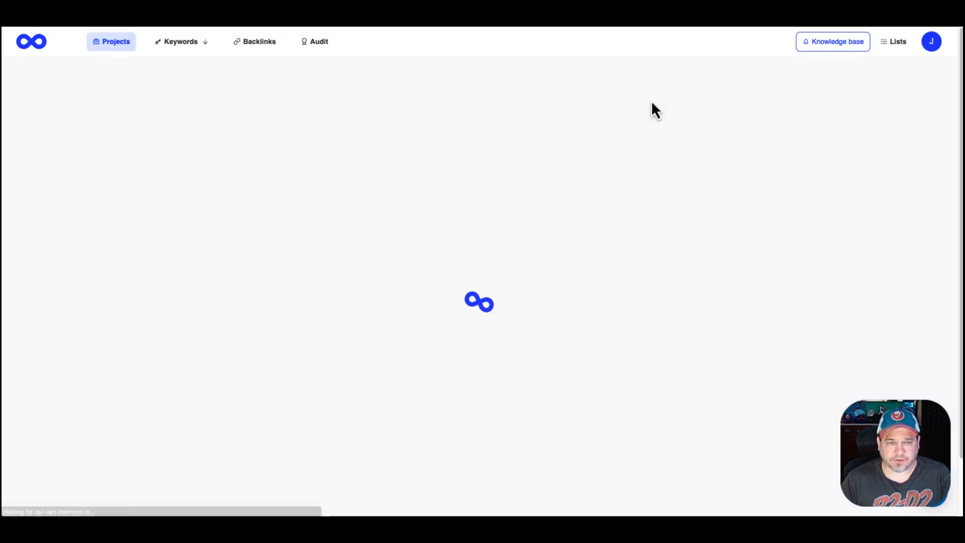
scroll(523, 312, down, 2)
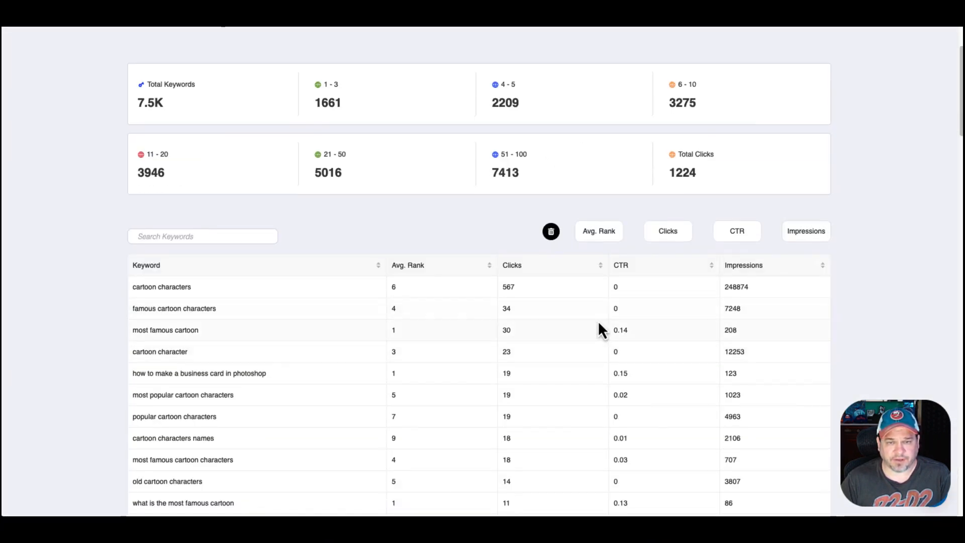
scroll(616, 299, up, 2)
click(819, 454)
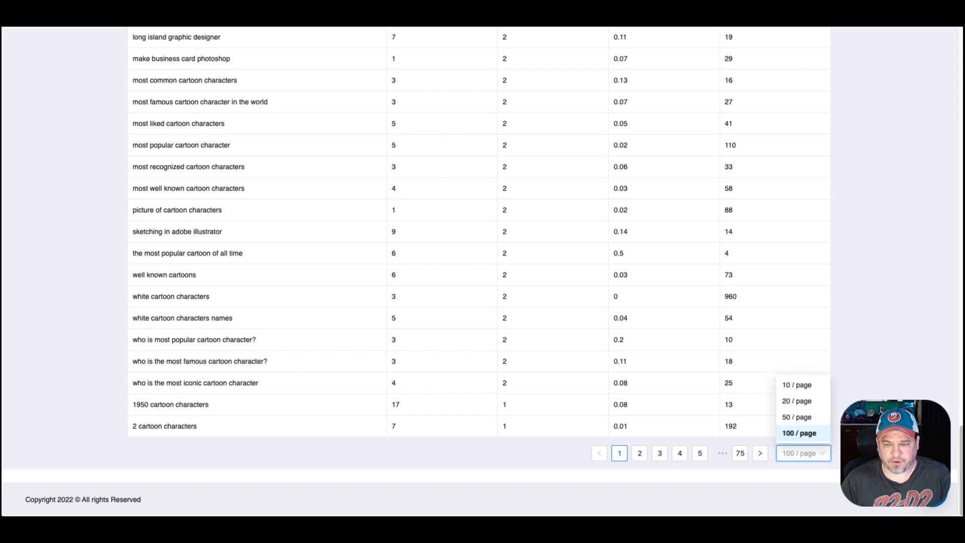
scroll(480, 271, up, 10)
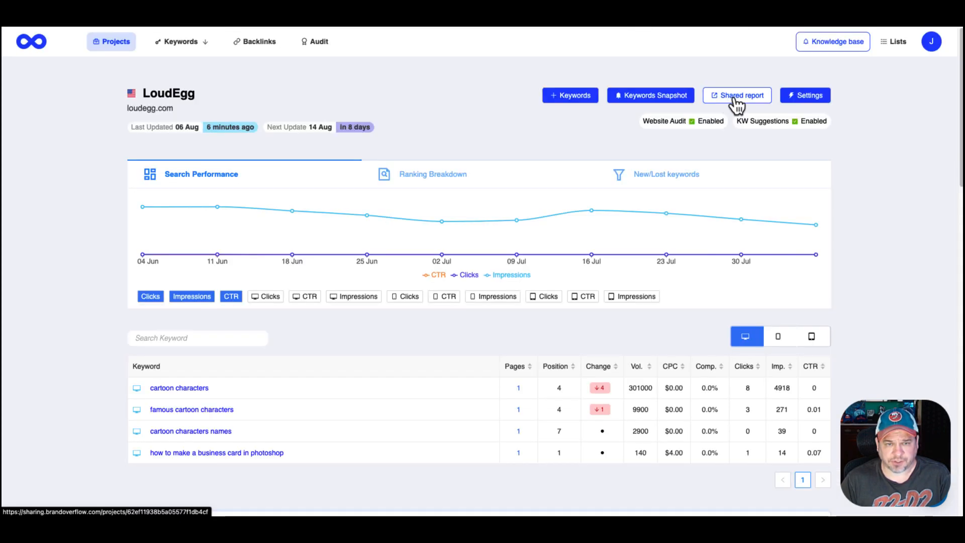
- Open LoudEgg's shared report, view it in a private browser window and examine its performance, keyword, audit and backlink sections
click(735, 100)
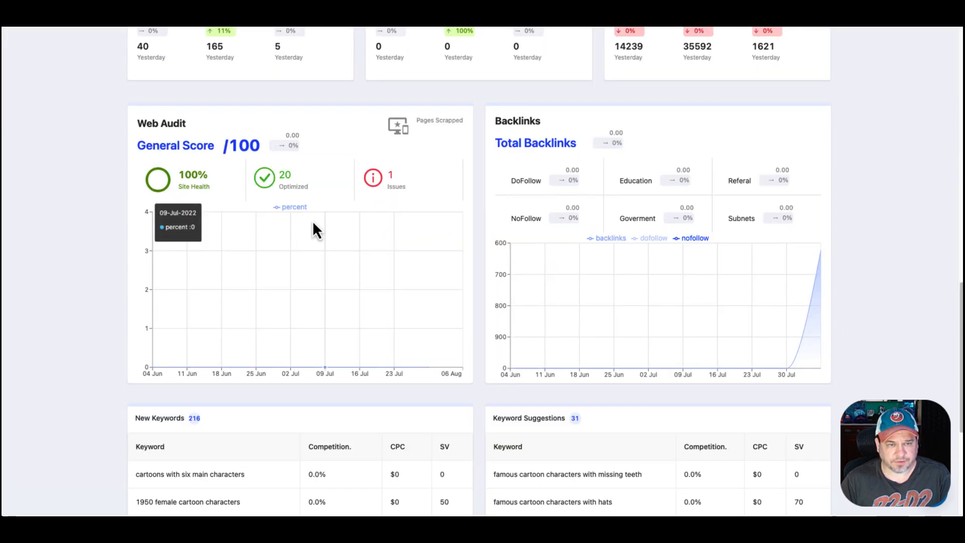
scroll(576, 230, down, 5)
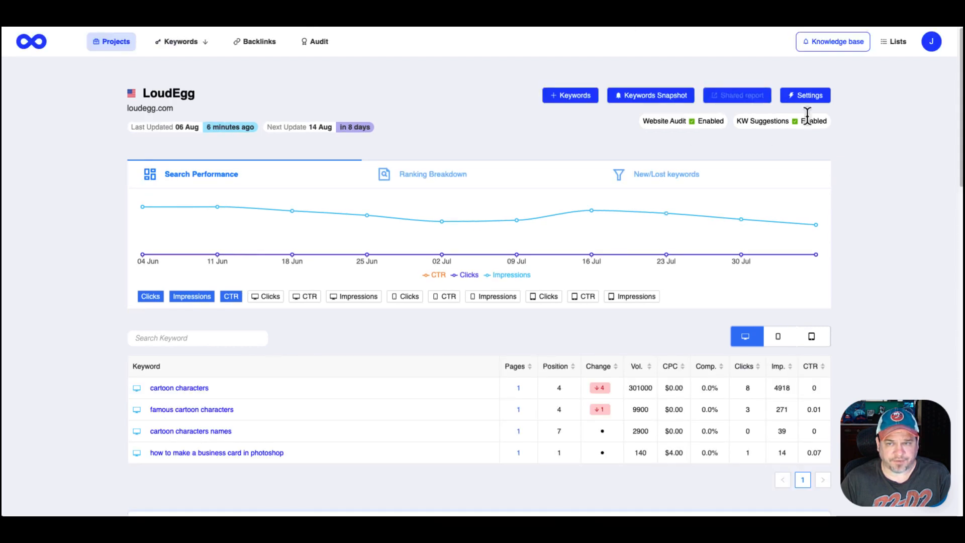
click(749, 97)
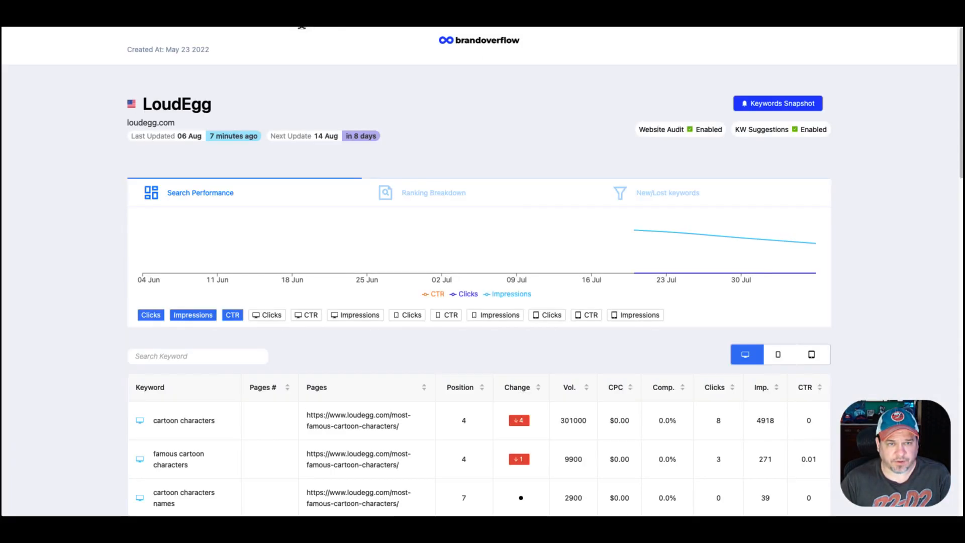
key(super+shift+n)
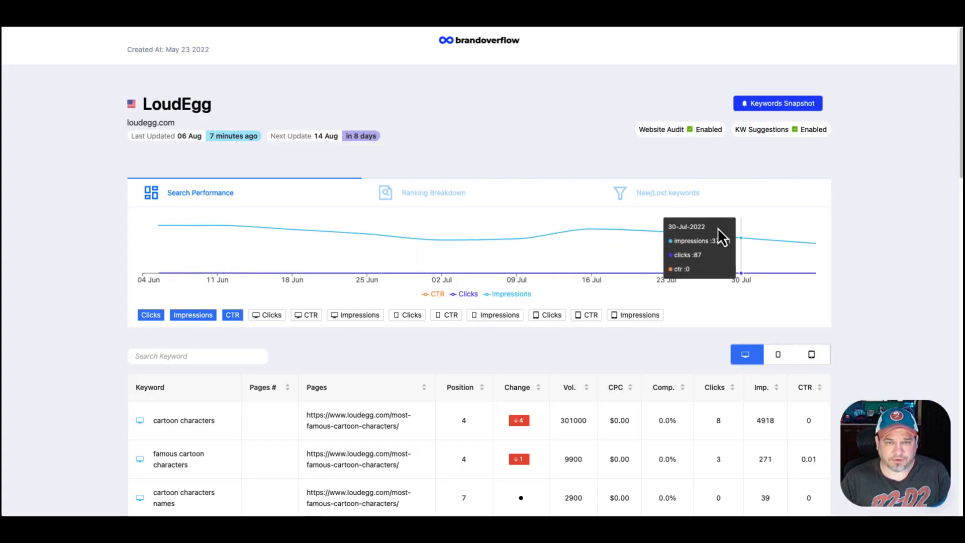
scroll(496, 178, down, 2)
scroll(495, 179, down, 1)
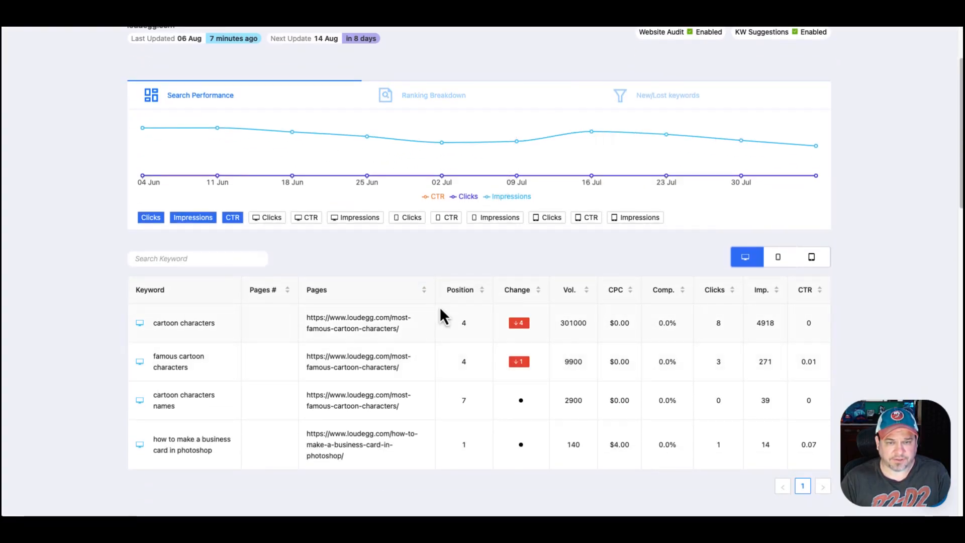
scroll(441, 314, up, 3)
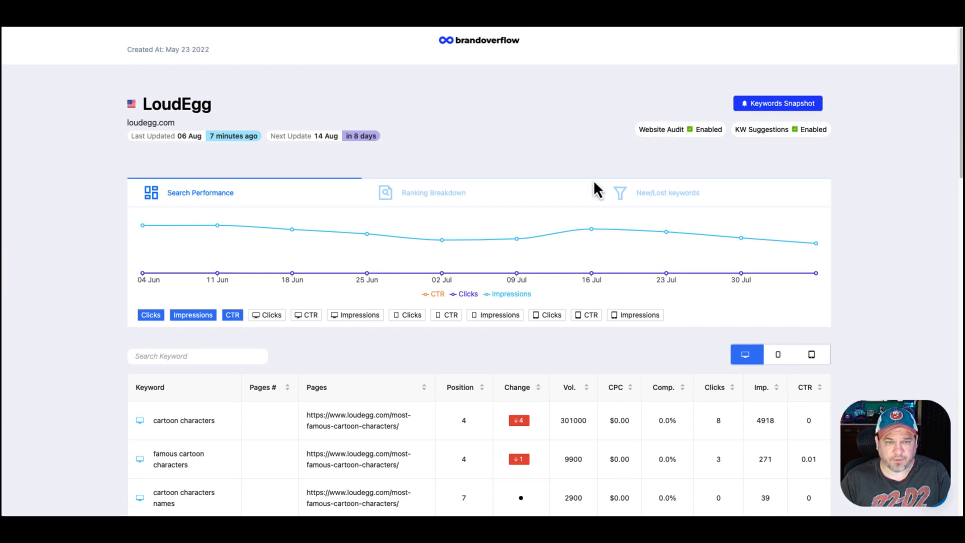
- Toggle the mobile, tablet and desktop results for the keyword table in the shared report
click(778, 354)
click(811, 354)
scroll(811, 356, down, 1)
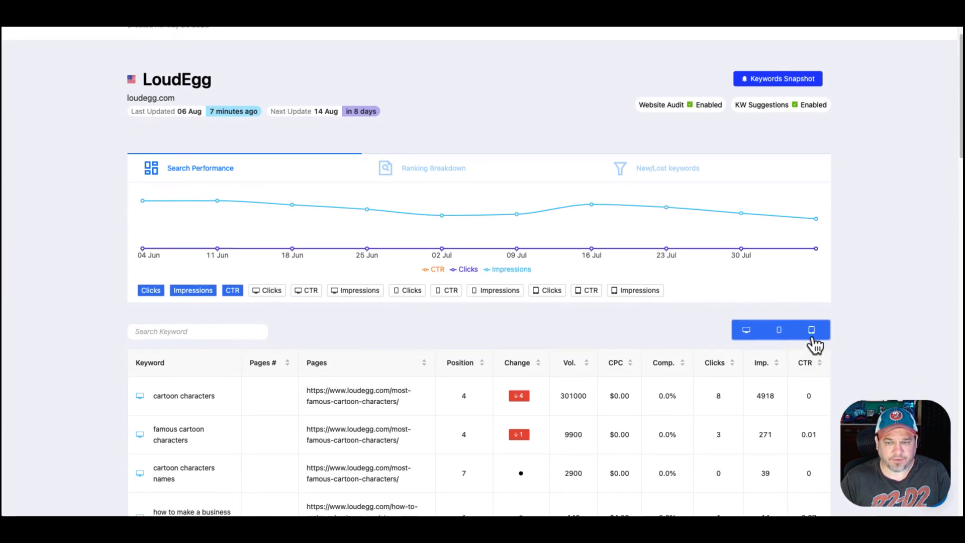
click(746, 329)
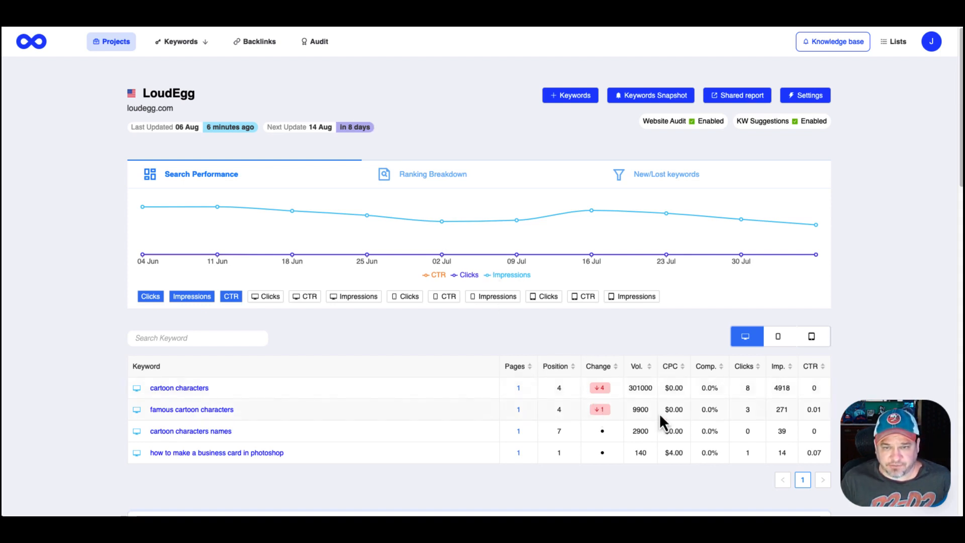
- Open LoudEgg's project settings, view the available language options and return to the project overview
click(806, 95)
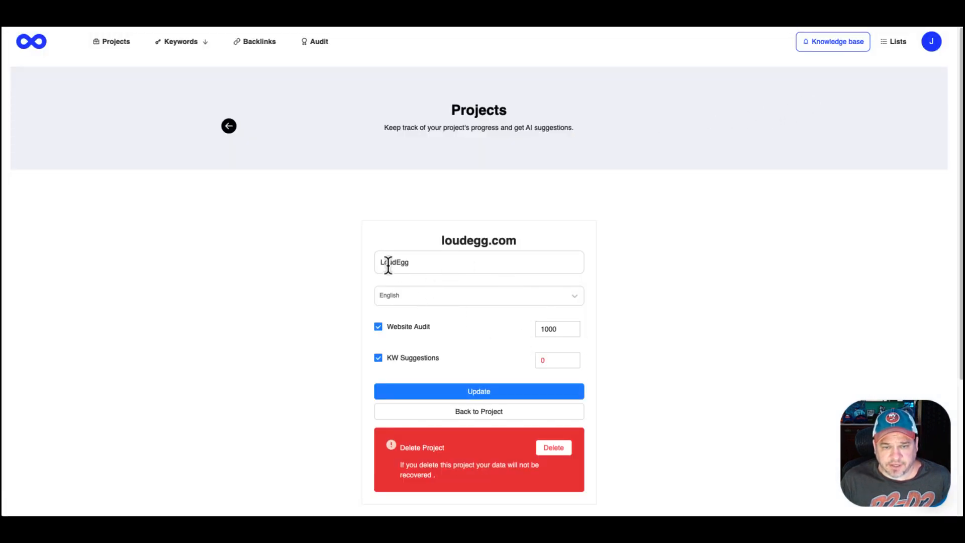
click(552, 297)
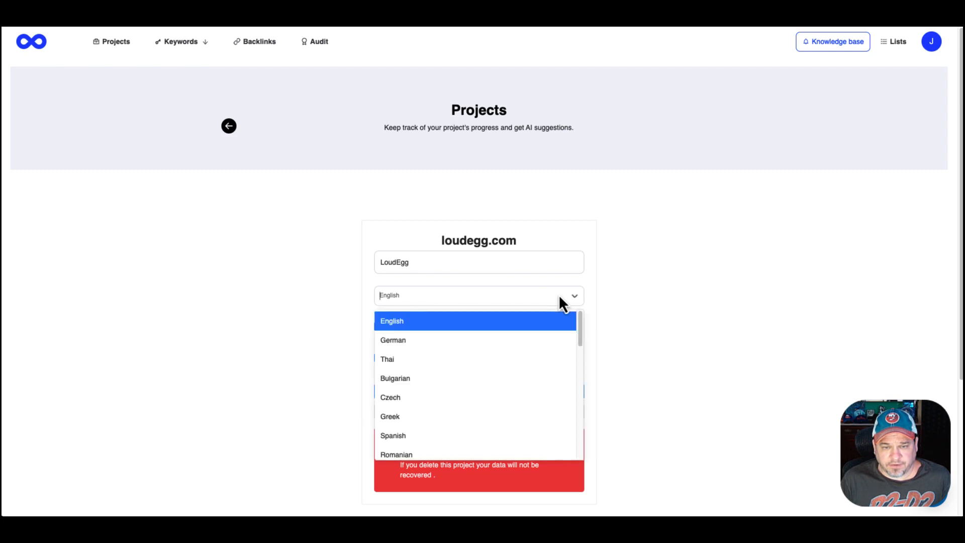
click(706, 284)
click(17, 31)
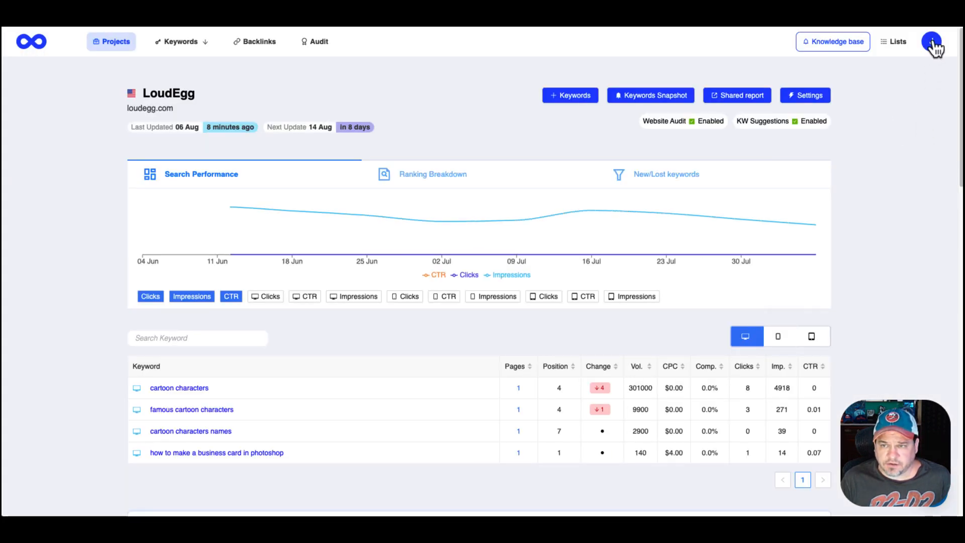
- Check the account's usage limits, view the Agency page and return to the LoudEgg overview
click(932, 43)
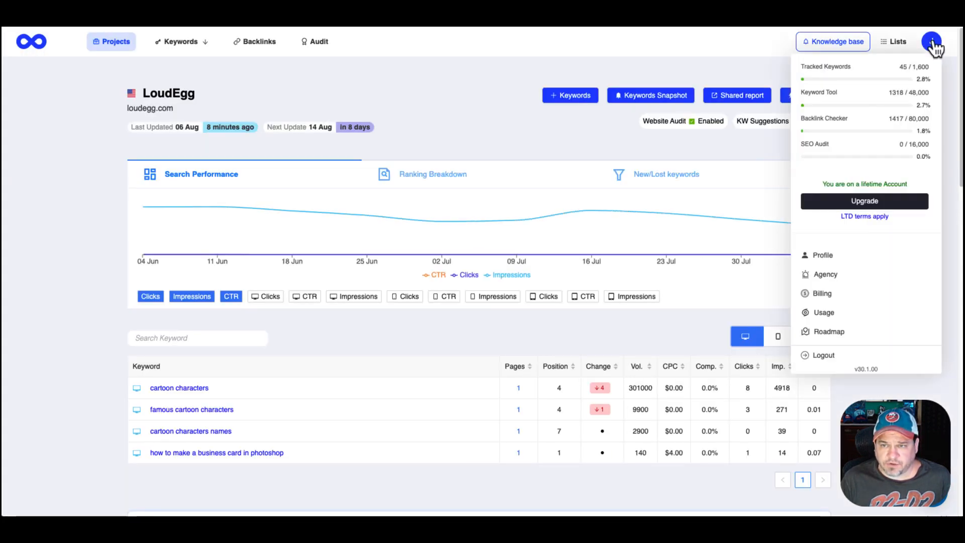
click(825, 275)
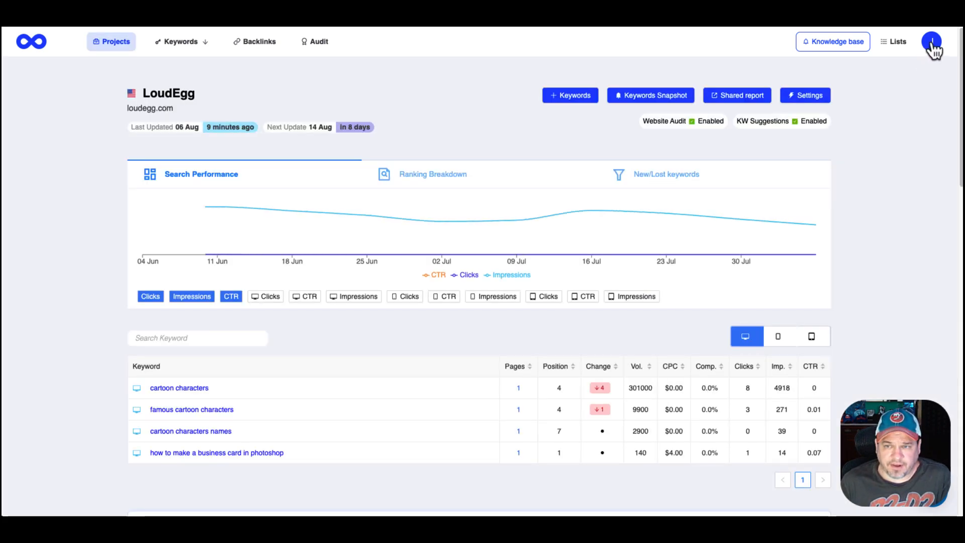
click(931, 42)
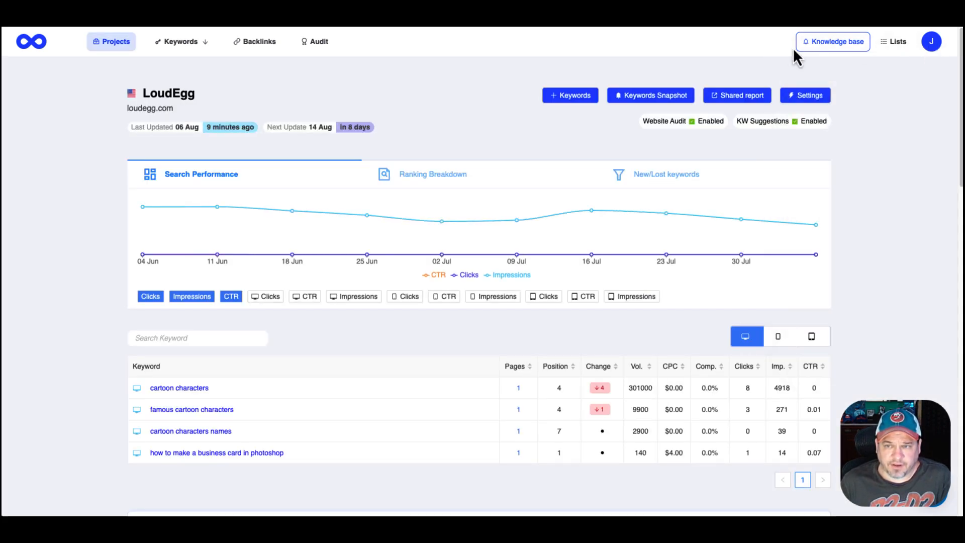
mouse_move(931, 47)
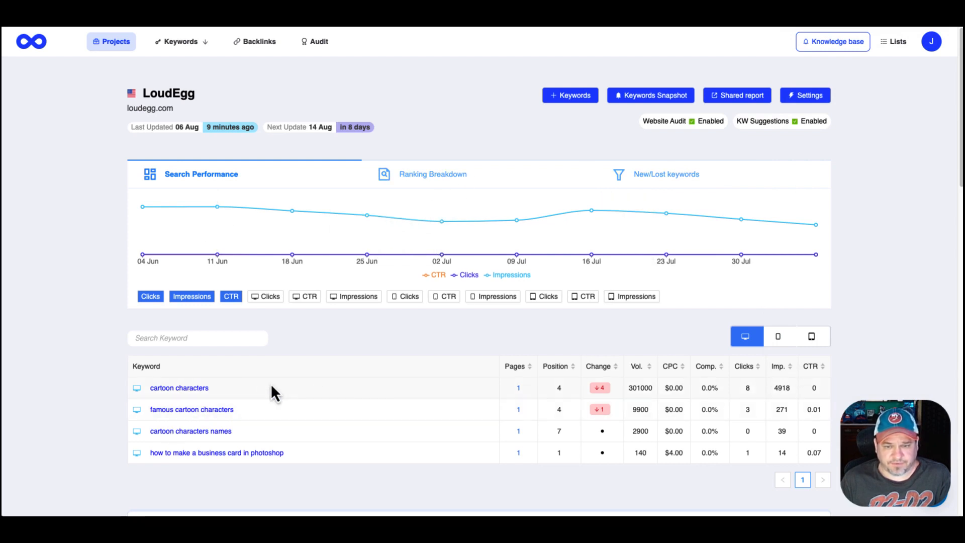
- Submit the keyword best beaches to the Keyword Tool for United States in English and check the account usage
click(189, 50)
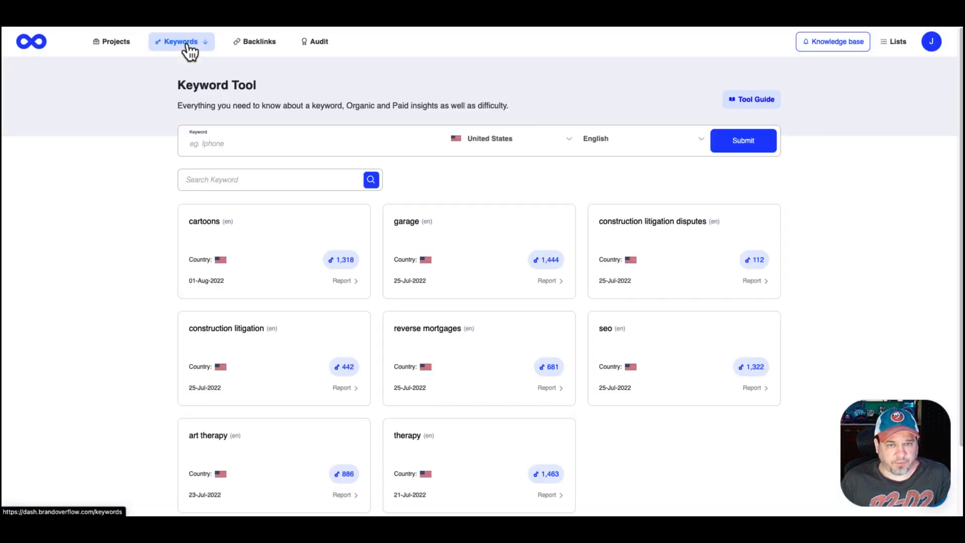
click(223, 141)
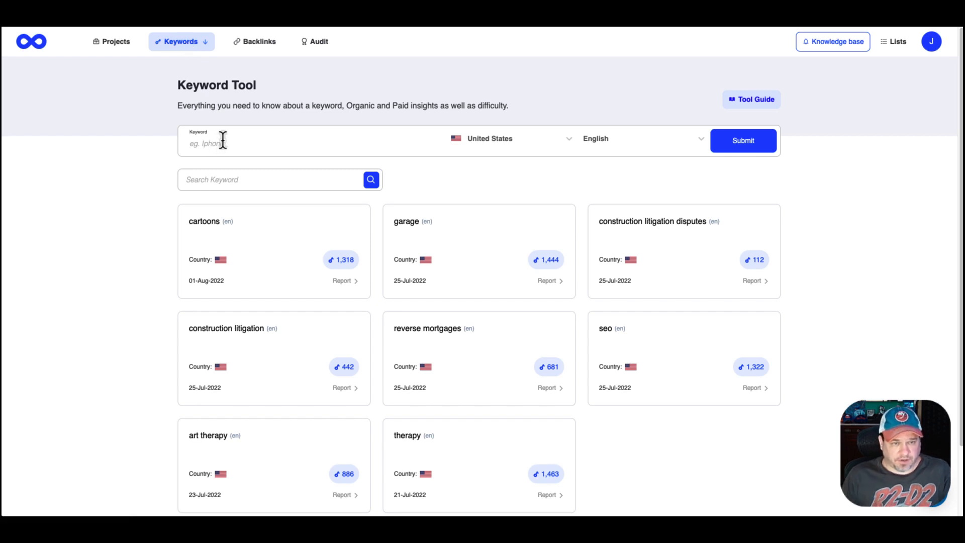
text(best beaches)
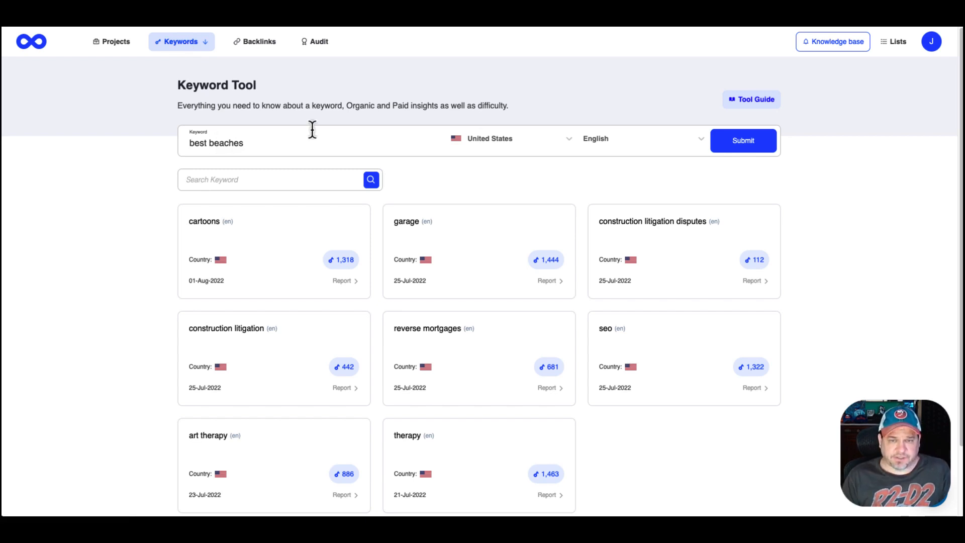
click(758, 150)
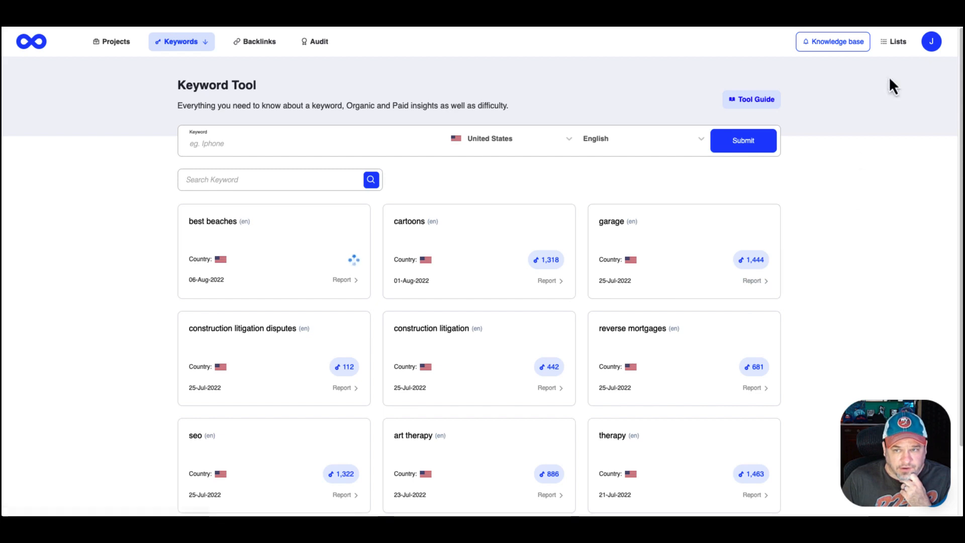
click(926, 46)
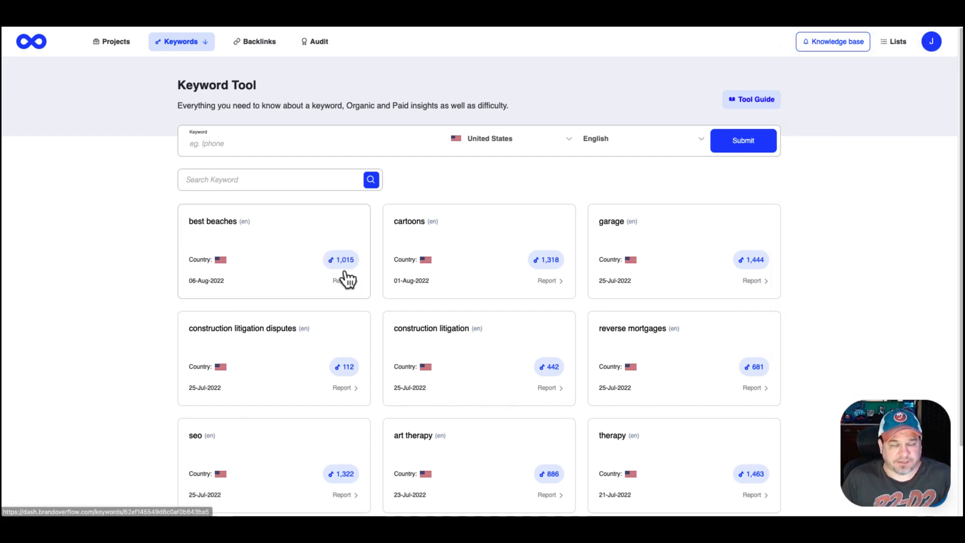
- Open the best beaches report and examine its keywords by Phrases, Shopping, Questions, Research and Local
click(219, 227)
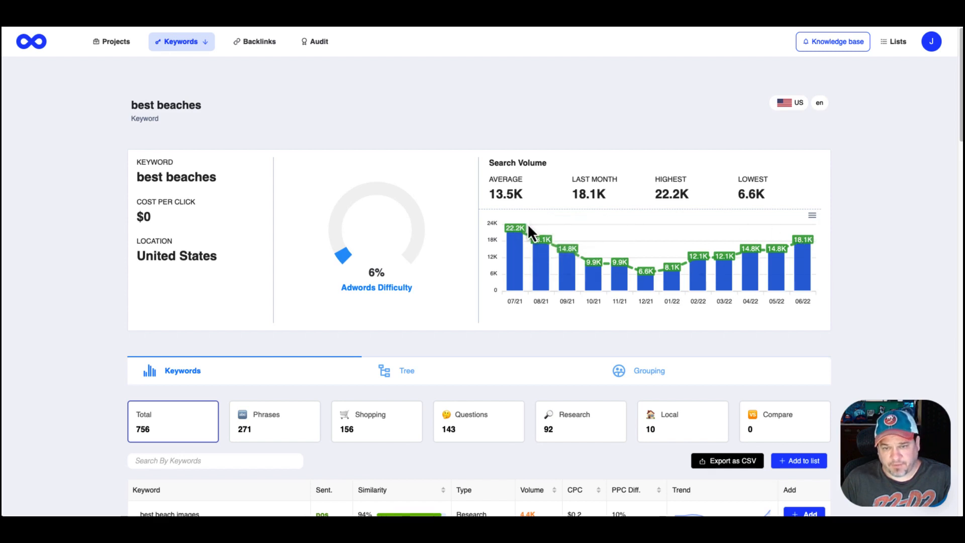
scroll(489, 265, down, 5)
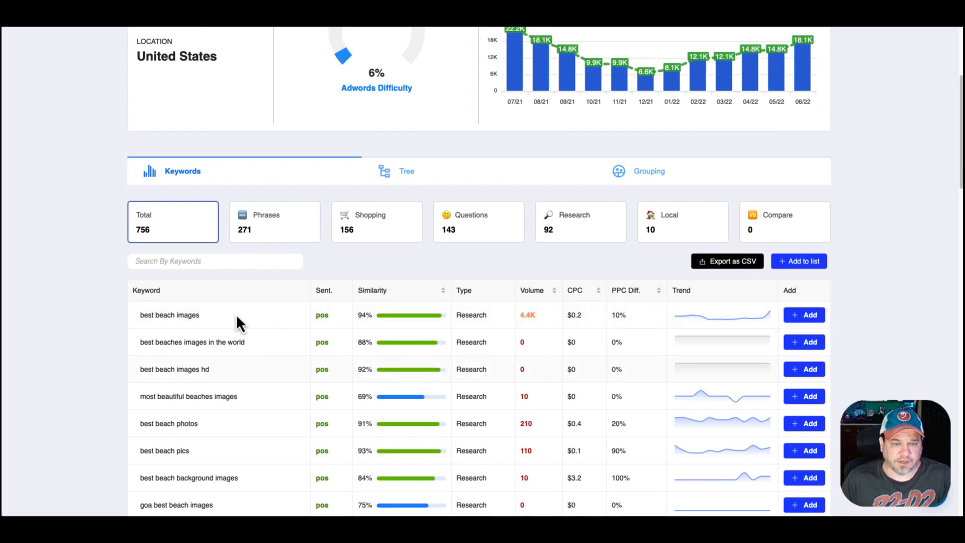
scroll(409, 333, down, 1)
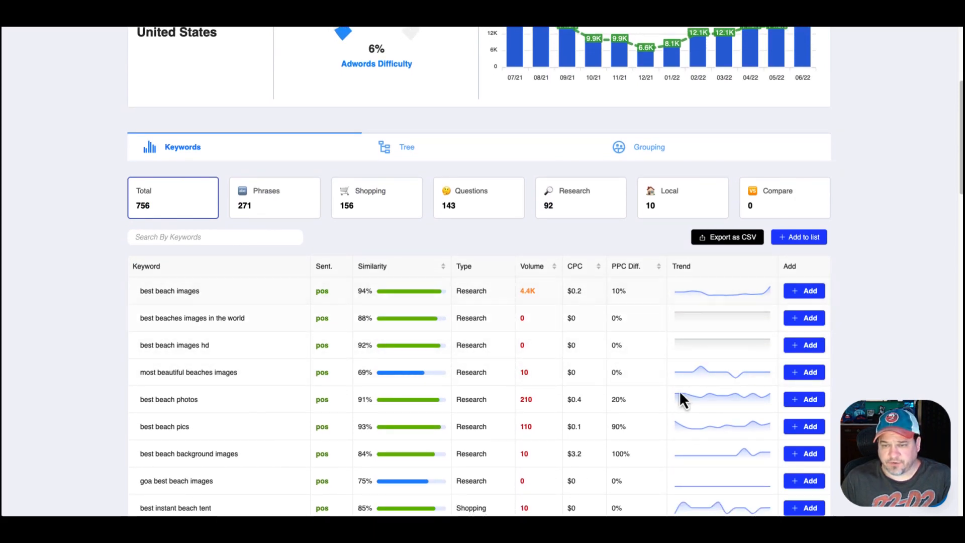
click(265, 202)
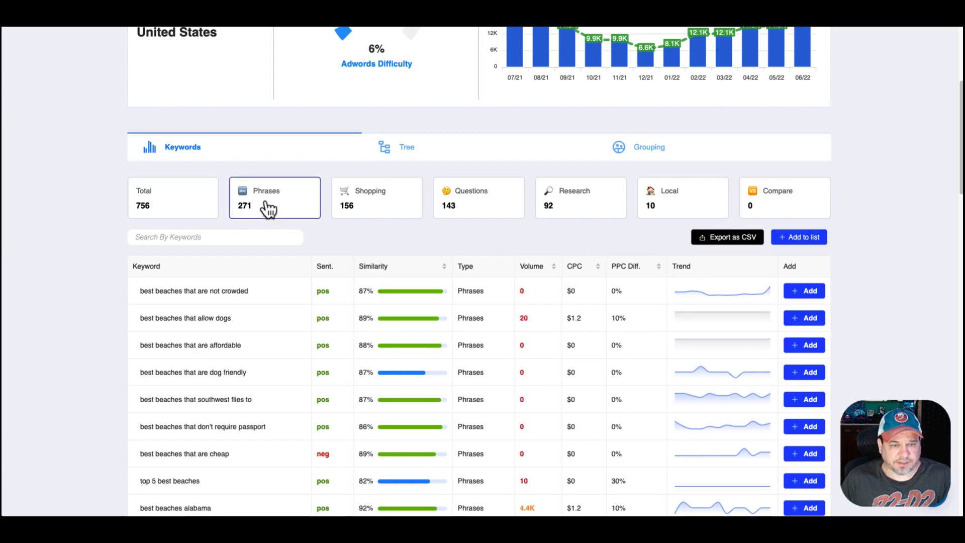
click(384, 201)
click(470, 215)
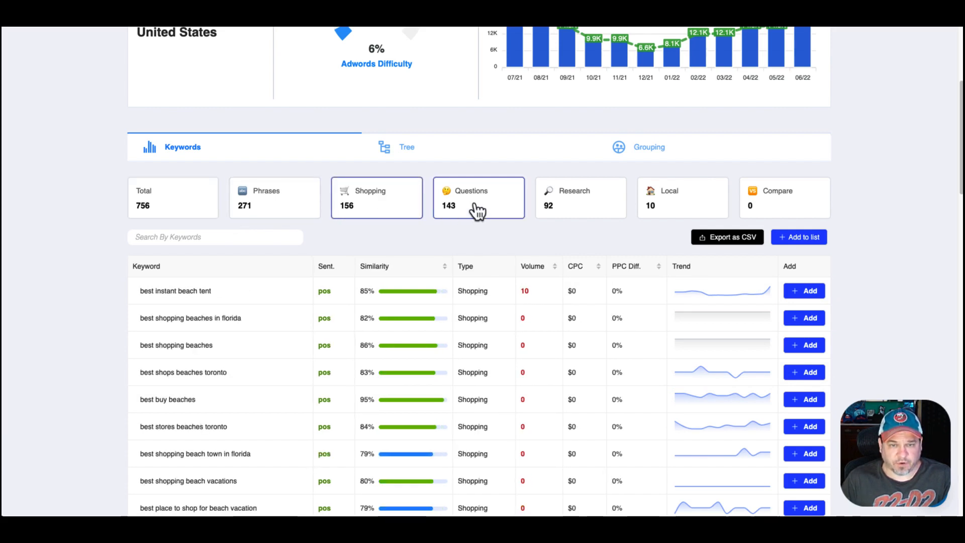
click(578, 206)
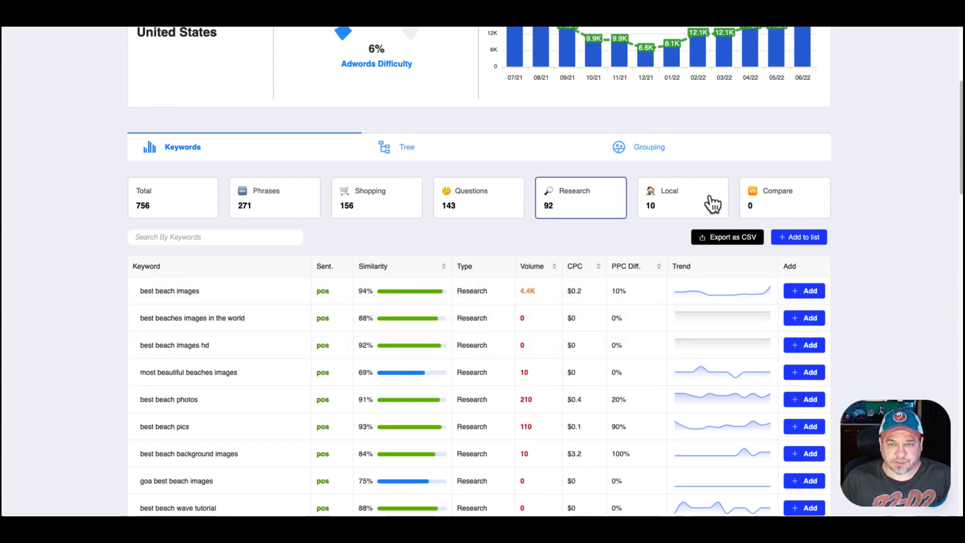
click(704, 209)
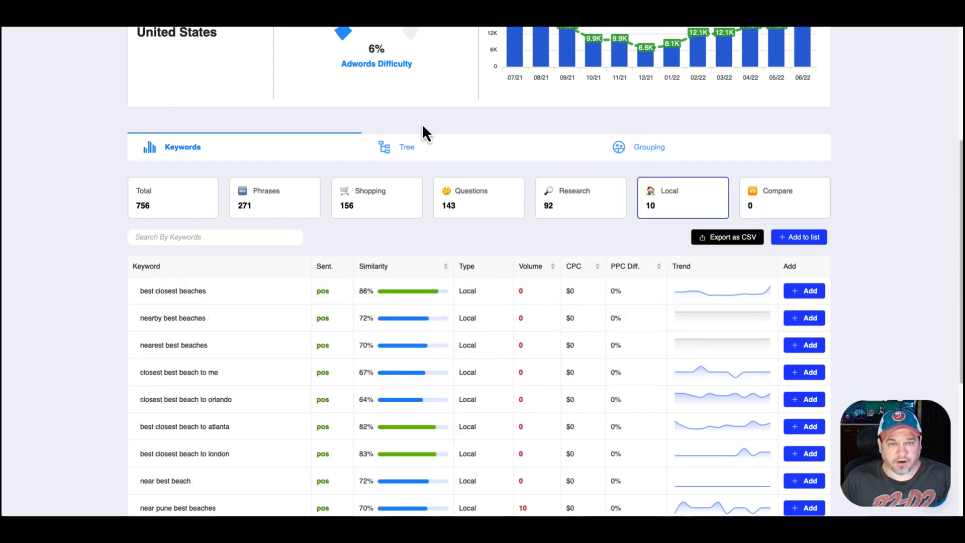
- Examine the tree view of the best beaches phrases
click(405, 150)
scroll(454, 303, down, 5)
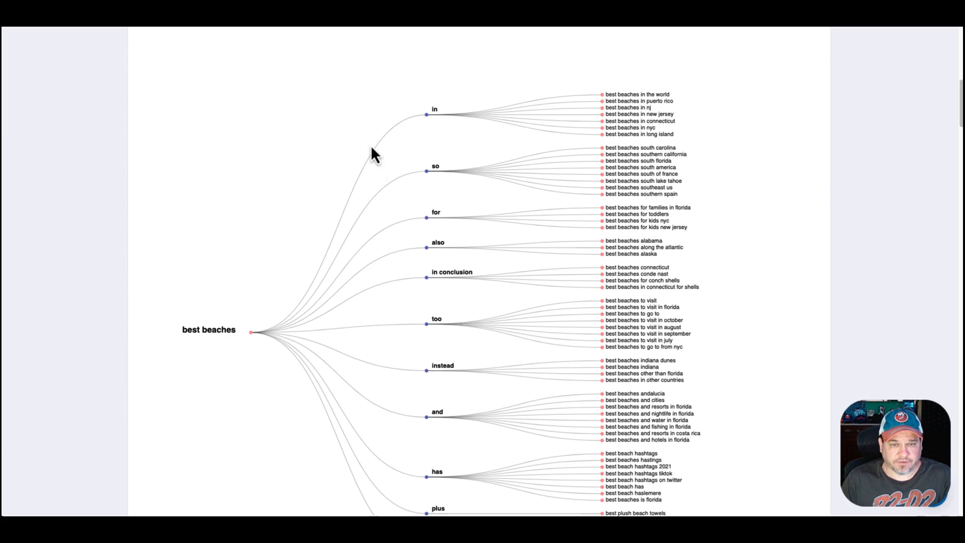
scroll(367, 203, down, 3)
scroll(520, 256, up, 4)
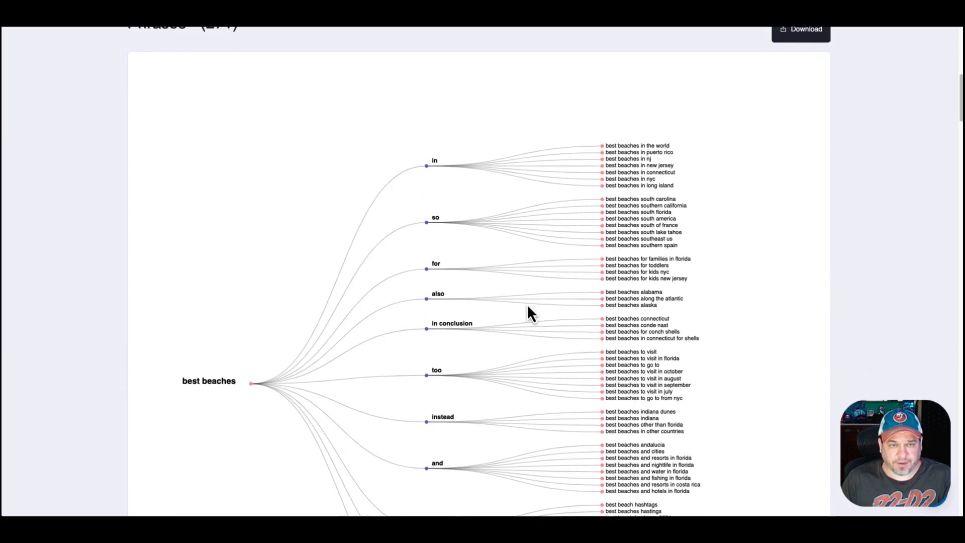
scroll(527, 304, down, 2)
scroll(856, 261, up, 6)
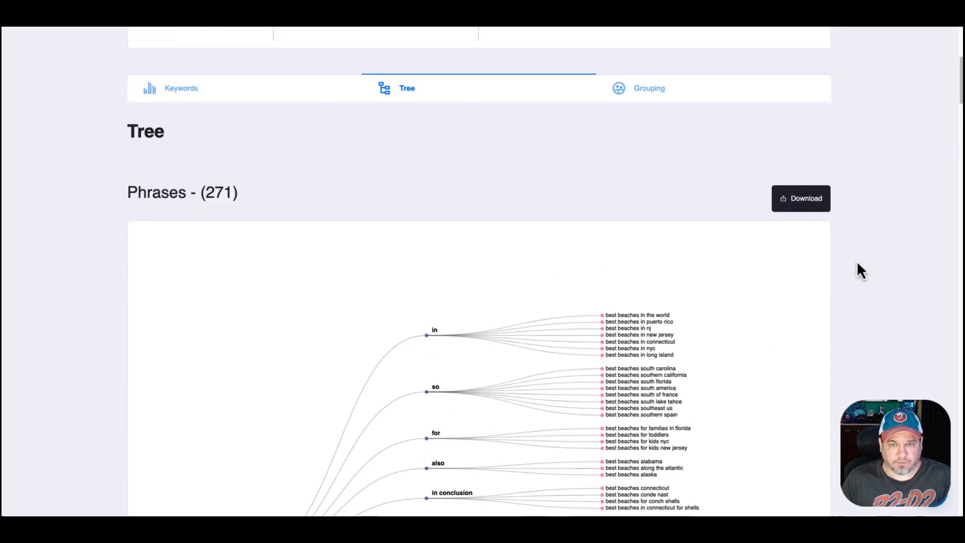
- View the grouping of the best beaches keywords and return to the report's summary
click(657, 129)
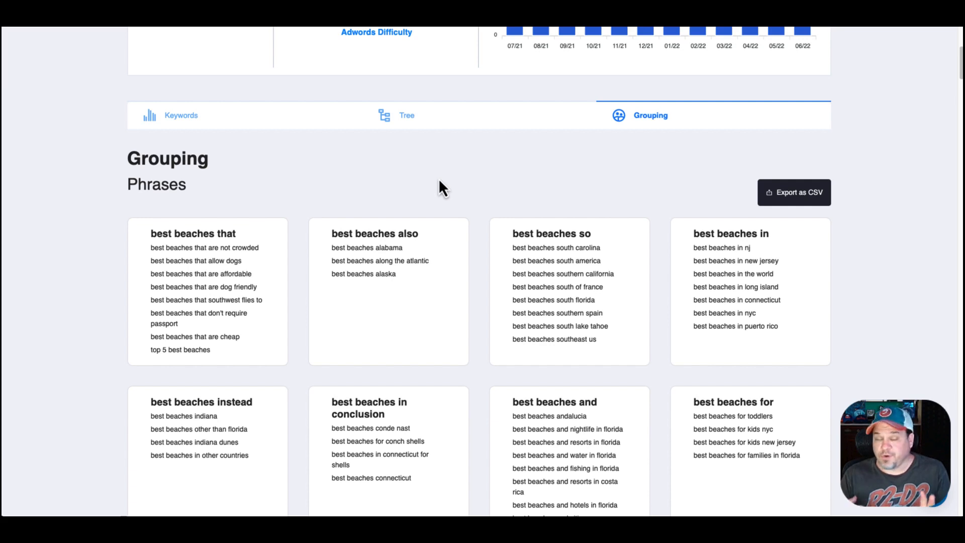
scroll(439, 180, up, 3)
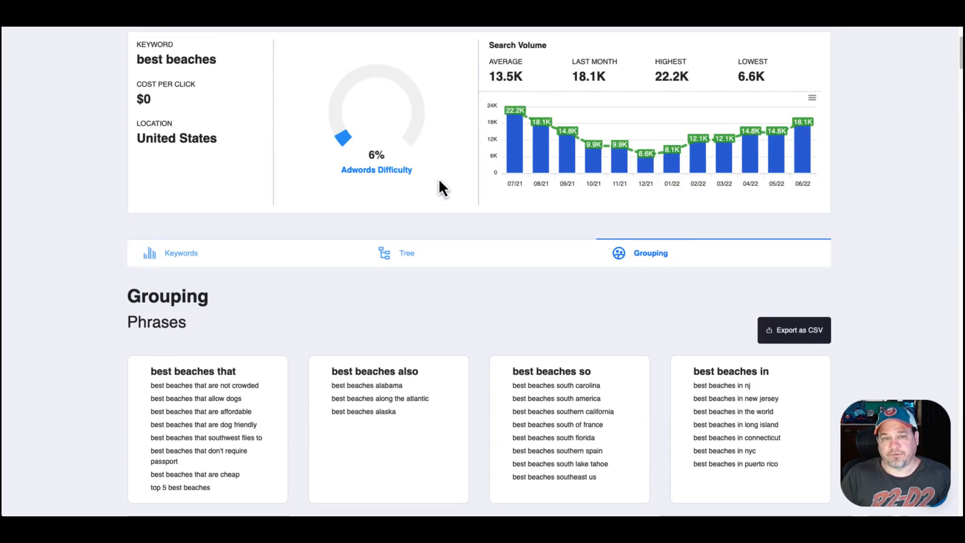
scroll(439, 180, up, 2)
scroll(438, 180, up, 1)
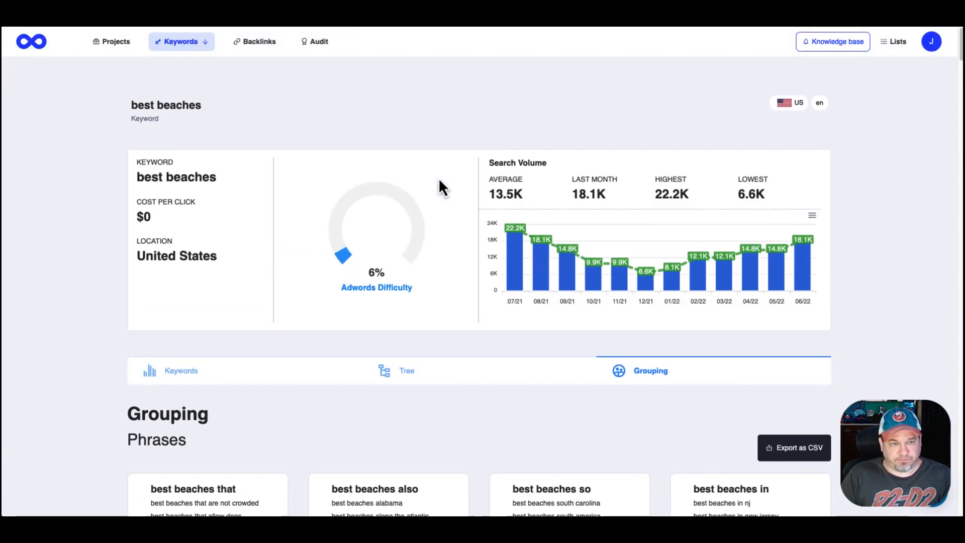
- Submit loudegg.com to the Competitor Keywords tool for United States in English, with the keyword limit set to 250
click(194, 45)
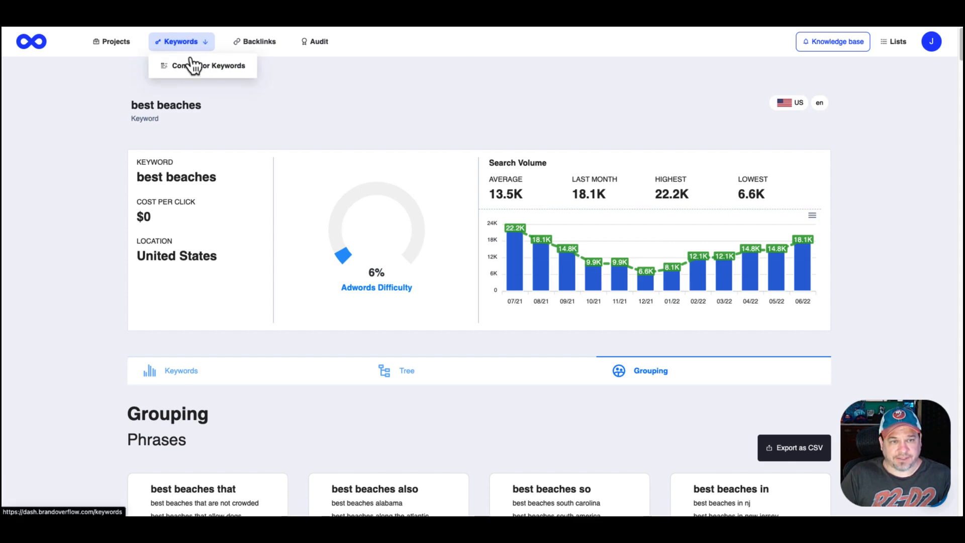
click(188, 69)
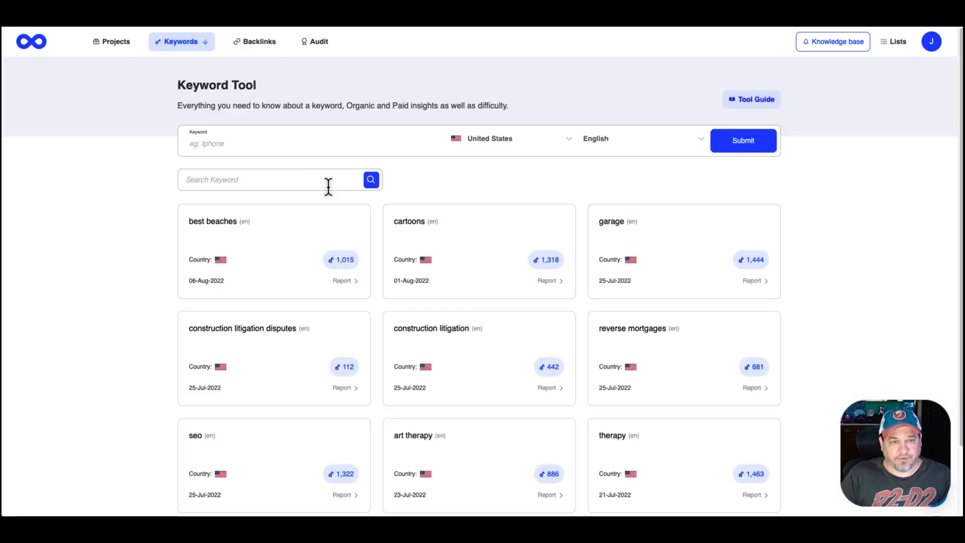
click(487, 238)
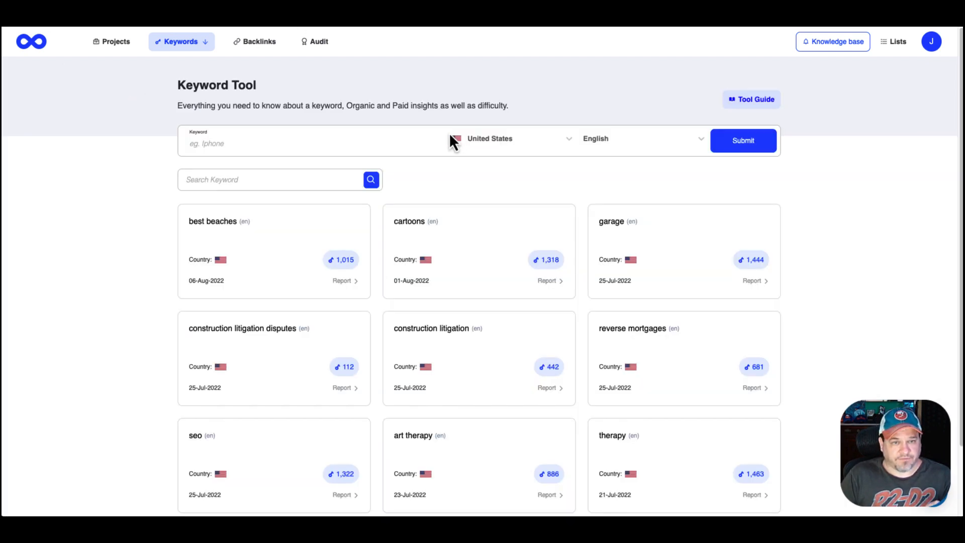
mouse_move(203, 46)
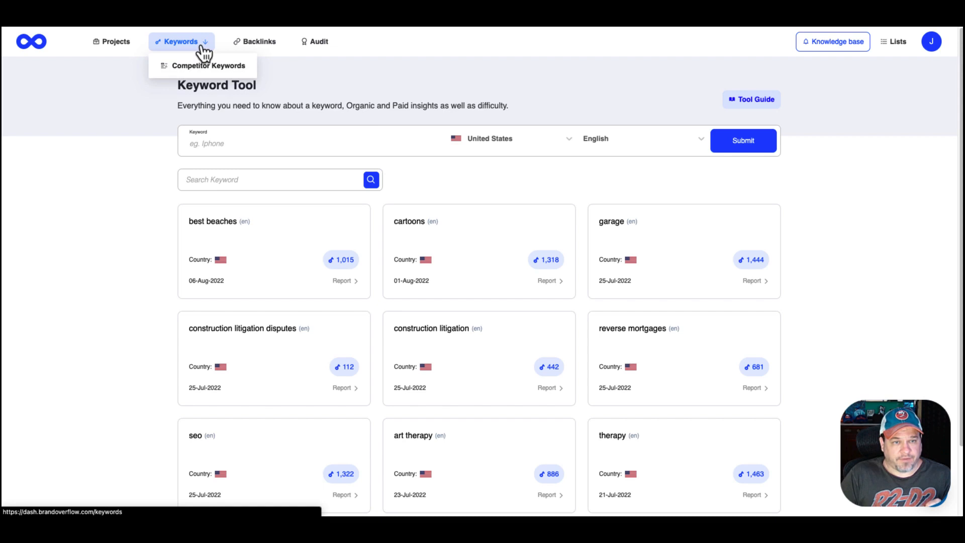
click(206, 68)
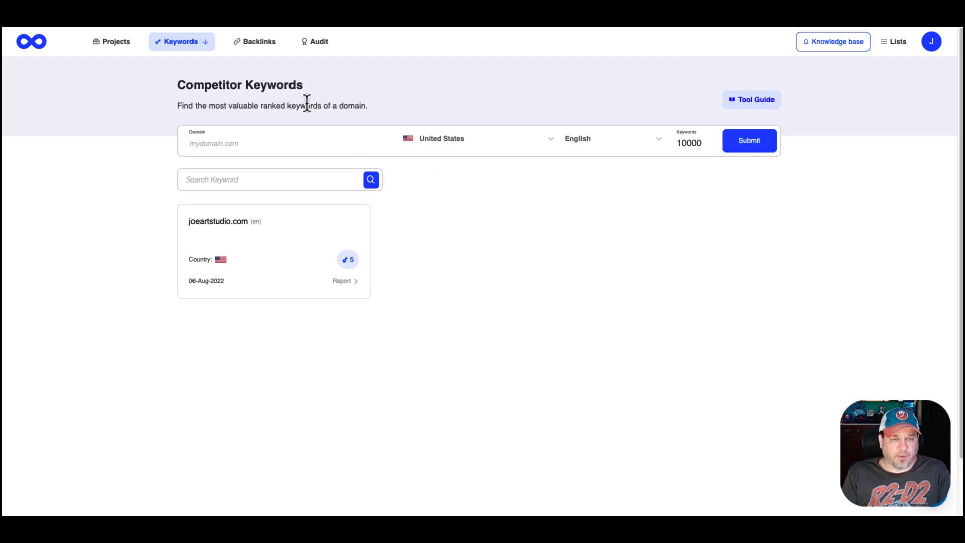
click(211, 143)
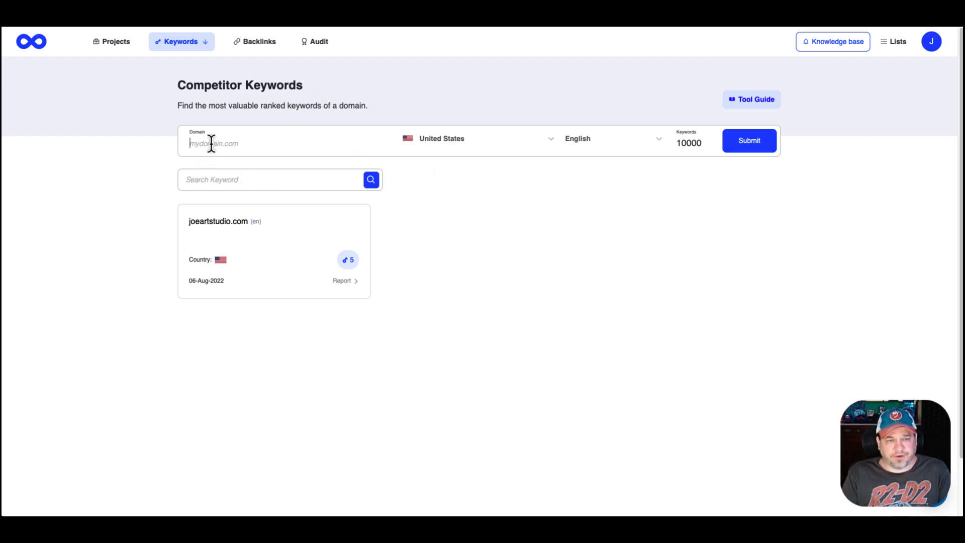
text(loudegg.com)
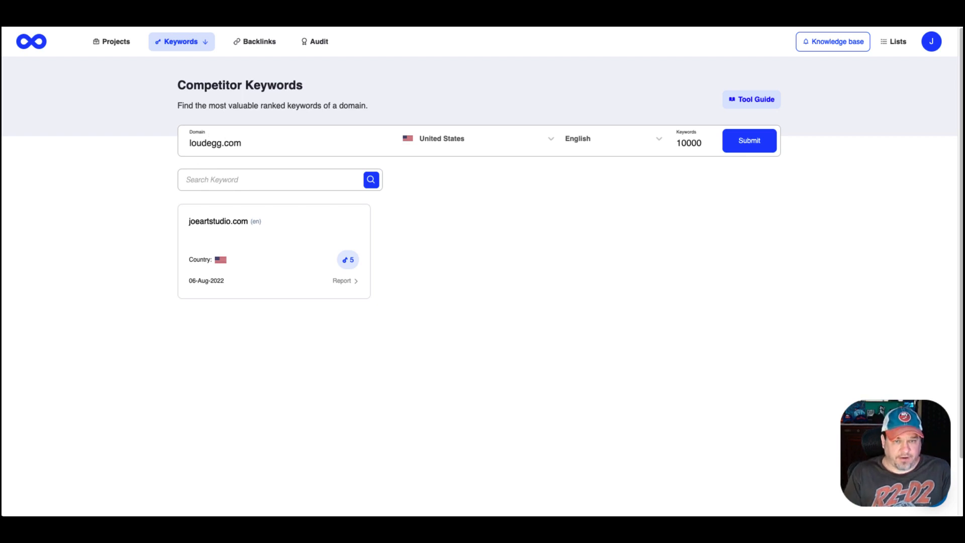
double_click(691, 145)
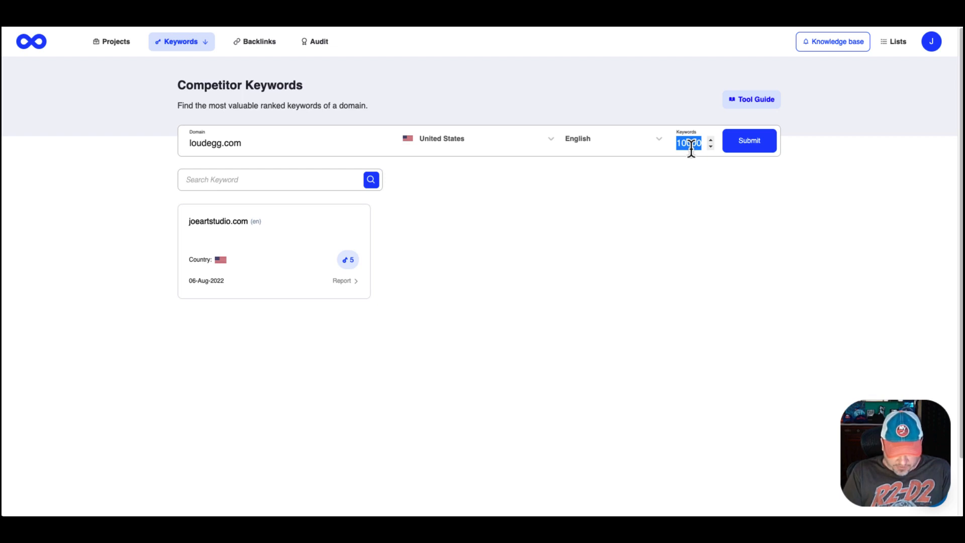
text(250)
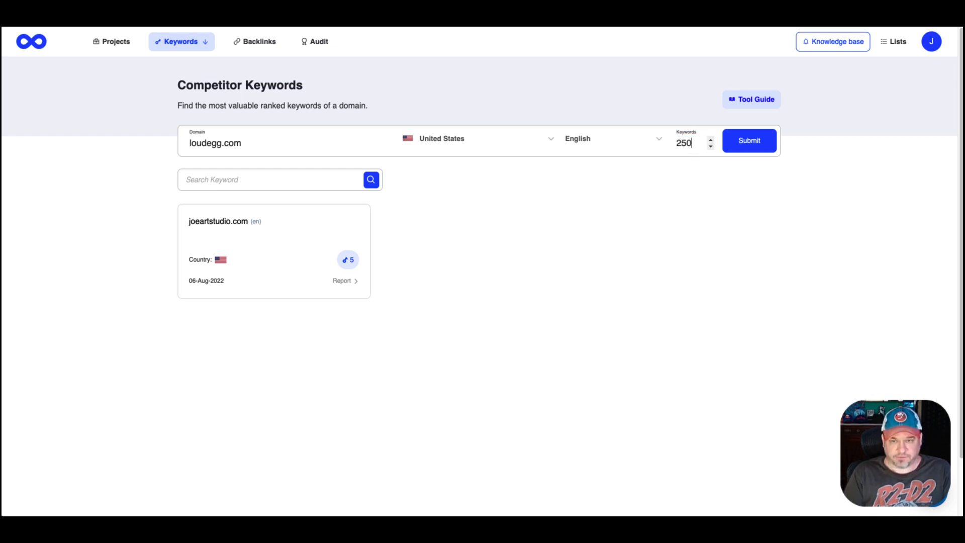
click(754, 149)
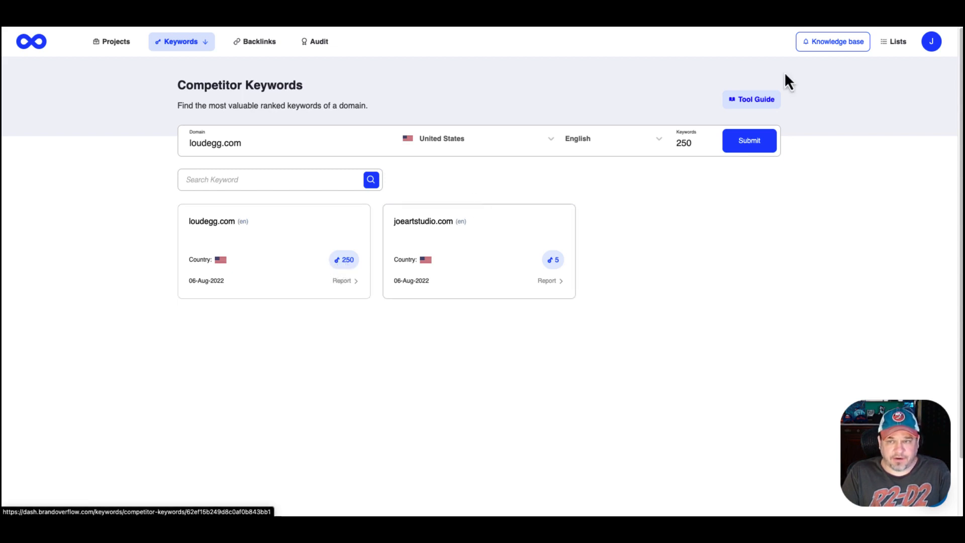
- Check the account's usage limits, and open the loudegg.com competitor keywords report to examine its competition levels and ranked keywords
click(931, 42)
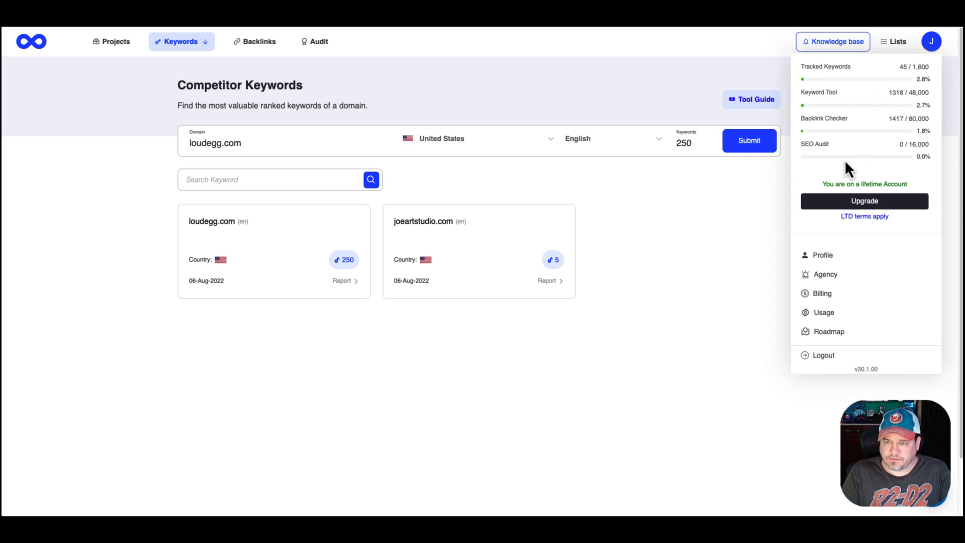
click(682, 285)
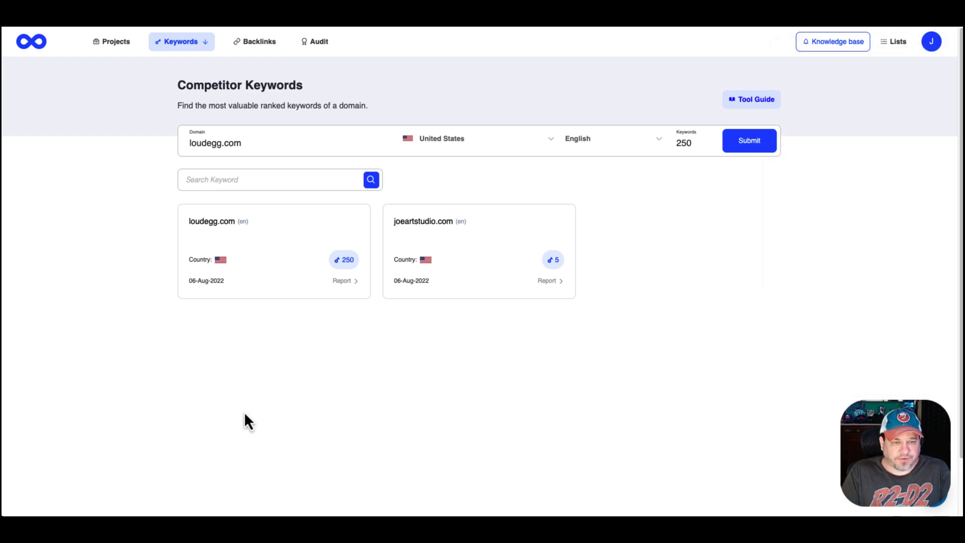
click(310, 251)
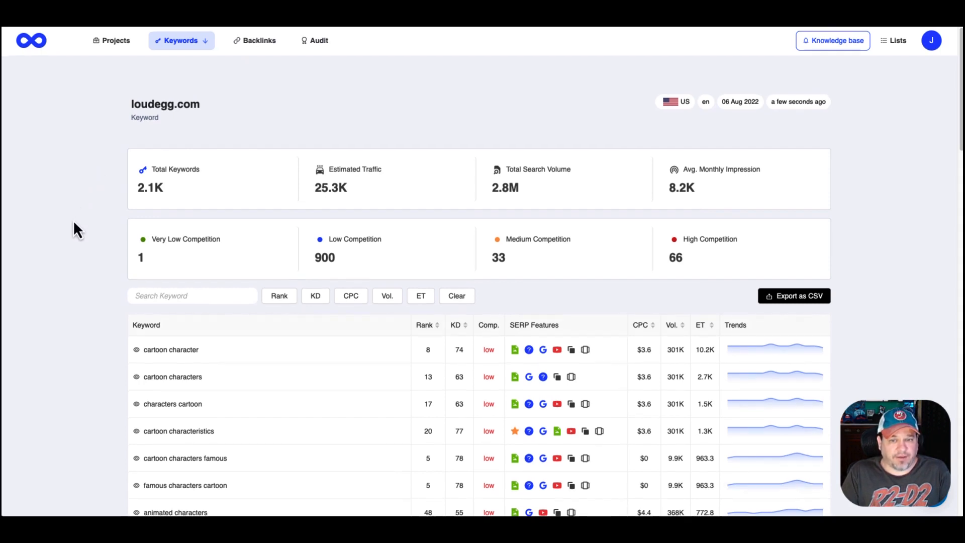
scroll(74, 219, down, 1)
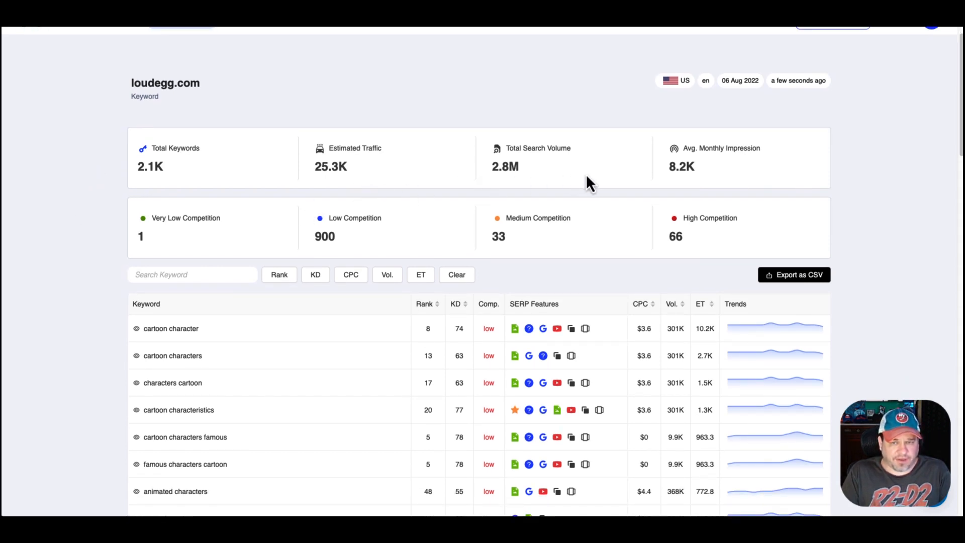
scroll(573, 224, down, 3)
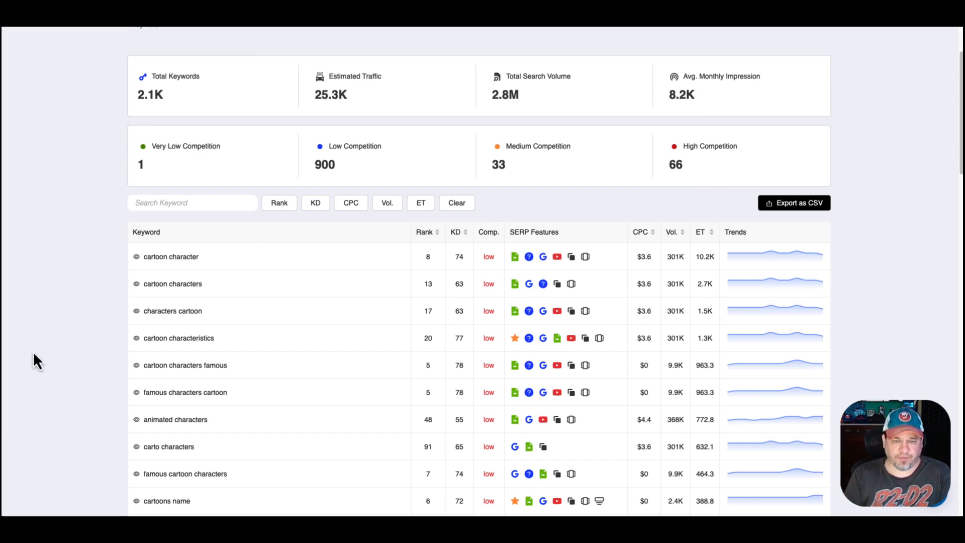
scroll(507, 314, down, 1)
scroll(504, 312, up, 3)
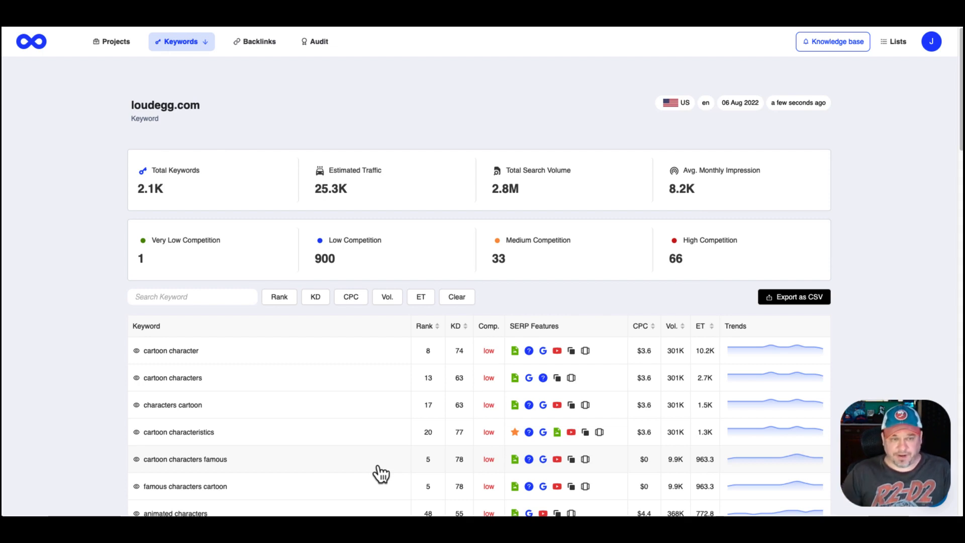
scroll(377, 469, down, 7)
scroll(318, 259, up, 7)
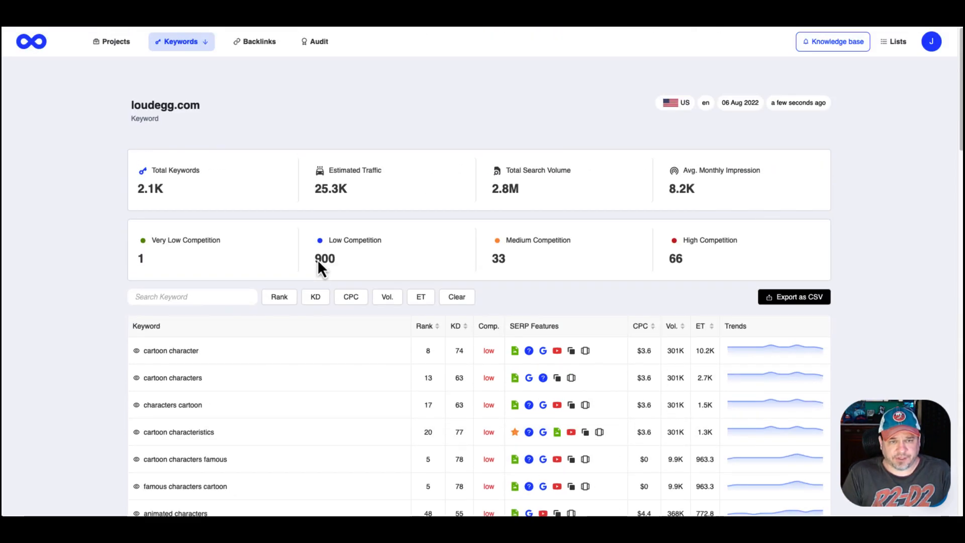
- Open the Backlink Checker and set its backlinks limit to 500
click(259, 42)
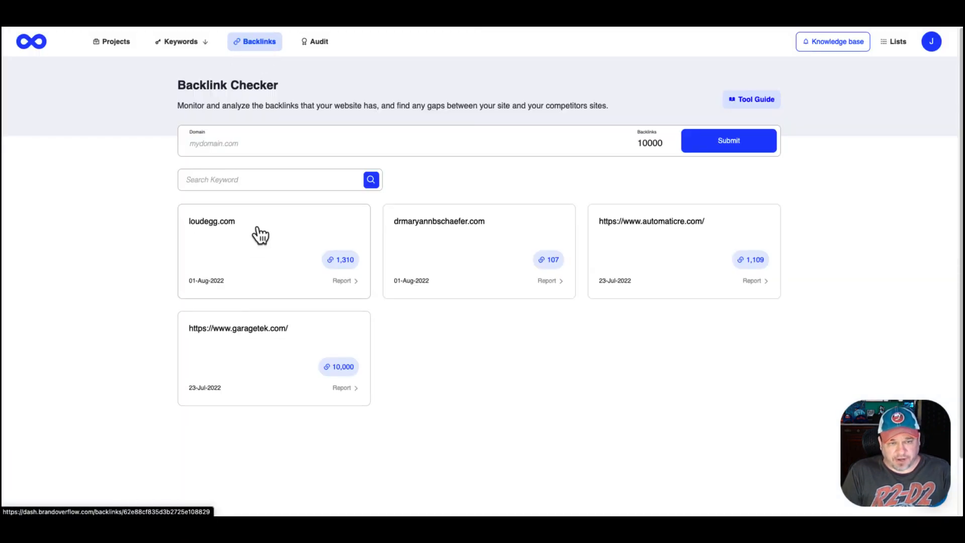
click(216, 146)
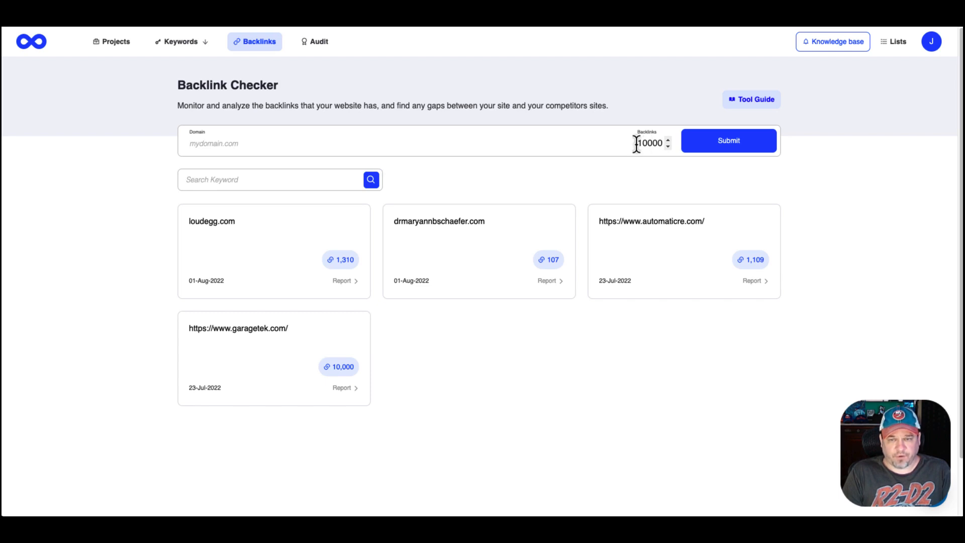
drag(636, 144, 681, 152)
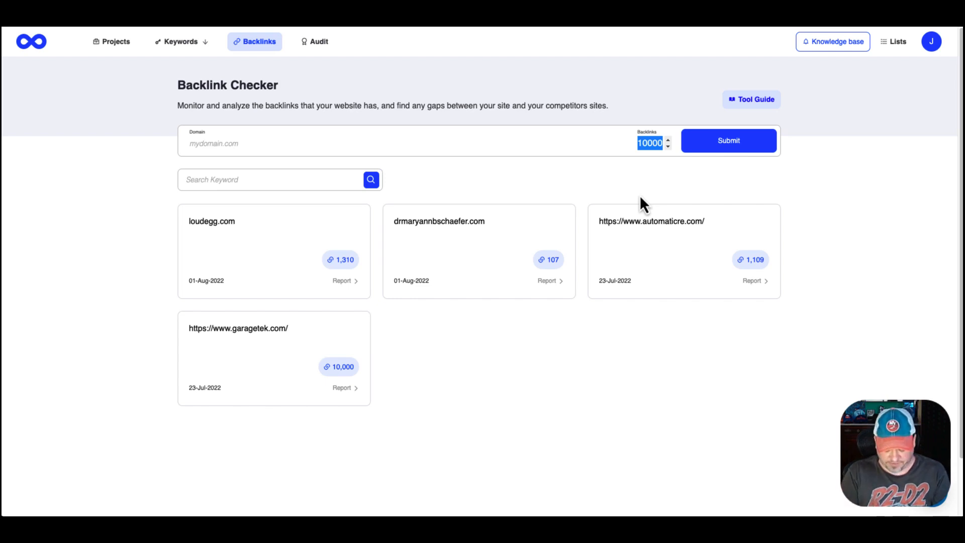
text(500)
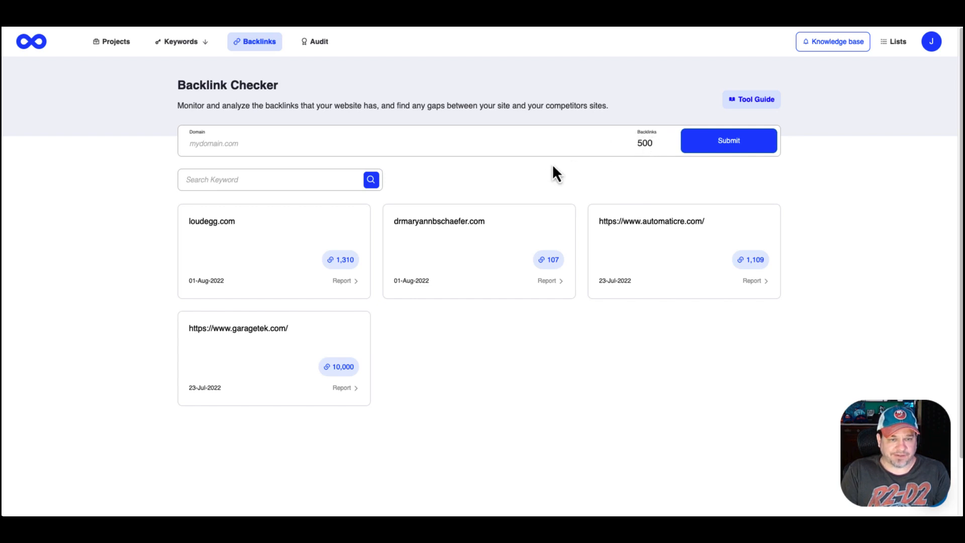
- Open the loudegg.com backlink report and examine its charts of new and lost backlinks and referring domains
click(342, 281)
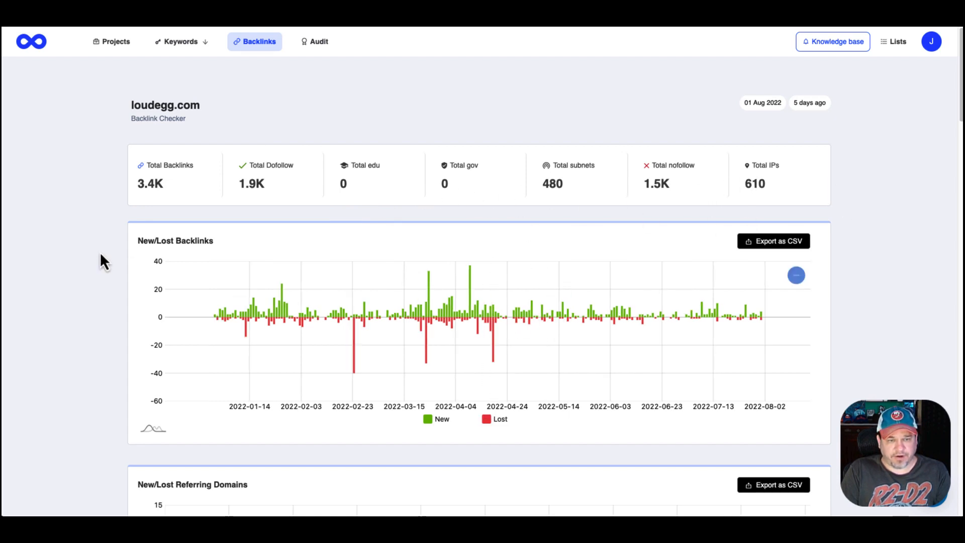
scroll(99, 253, down, 1)
scroll(99, 252, down, 1)
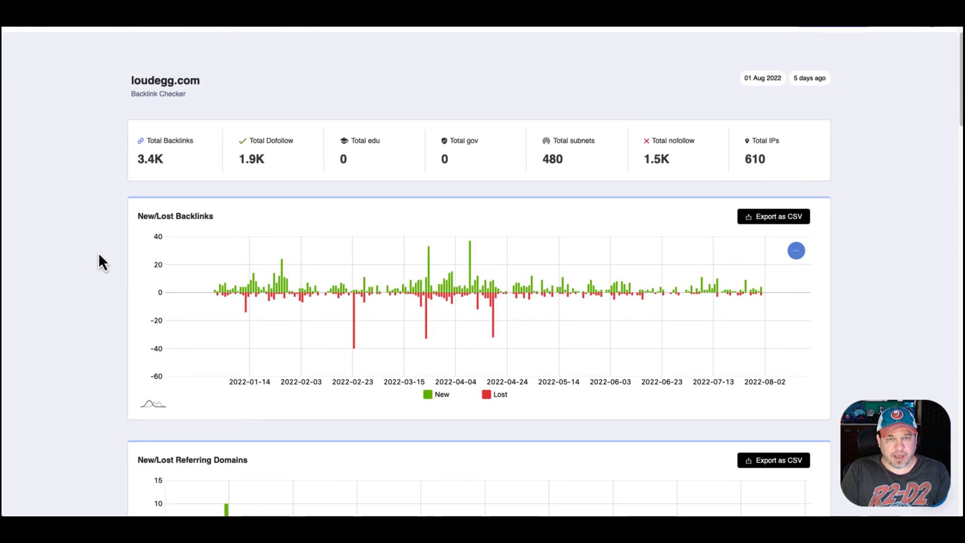
scroll(98, 252, down, 4)
scroll(98, 253, down, 5)
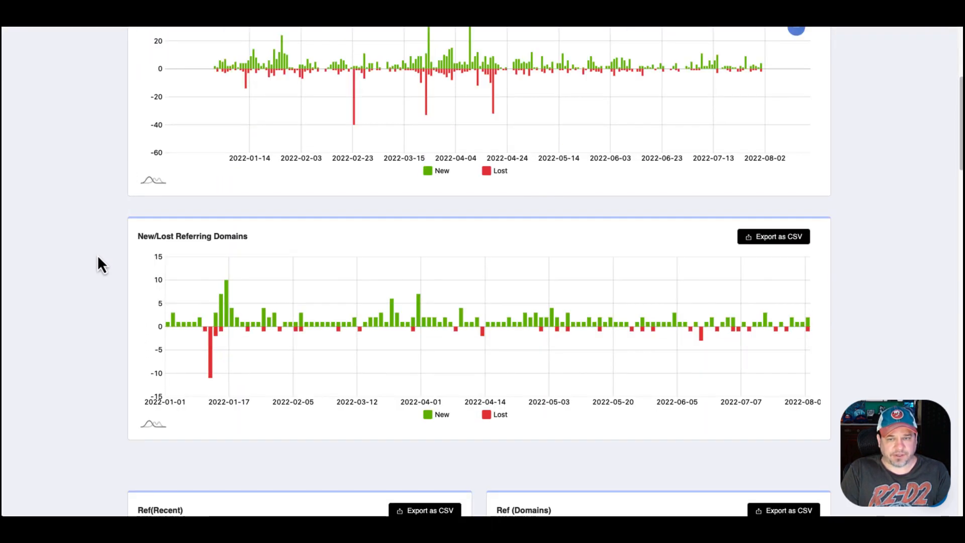
scroll(97, 257, down, 1)
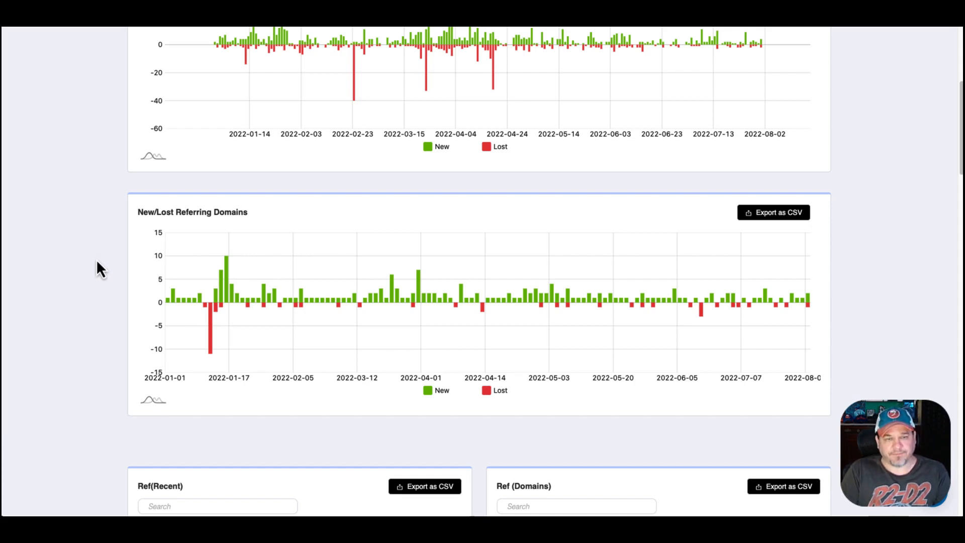
scroll(96, 259, down, 1)
scroll(96, 261, down, 5)
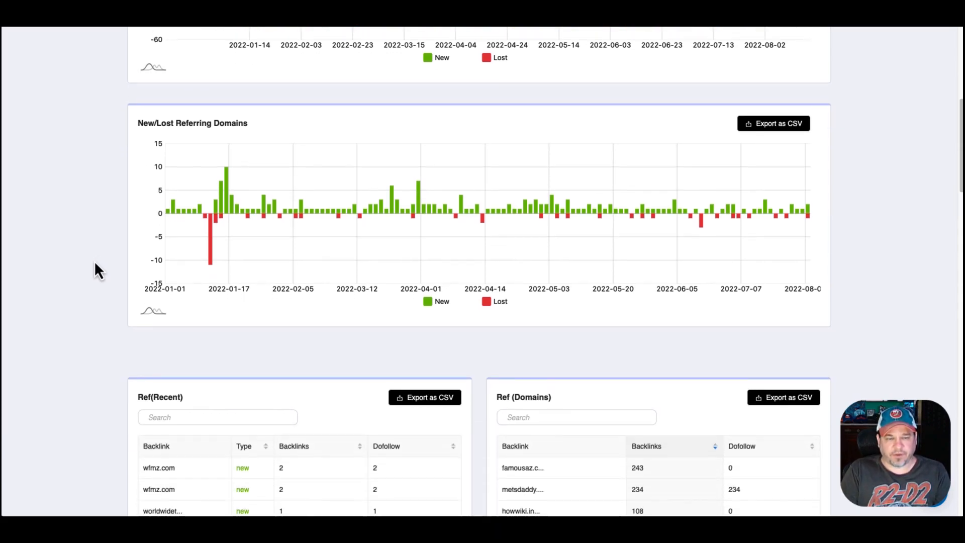
- Review the recent referrers, referring domains and full backlinks list in the loudegg.com report, and return to its summary
scroll(99, 265, down, 3)
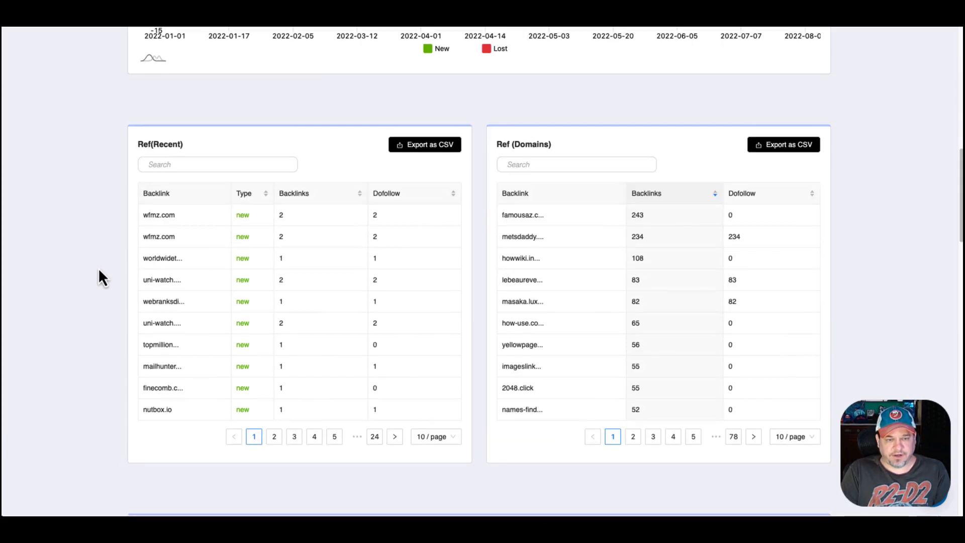
scroll(98, 267, down, 6)
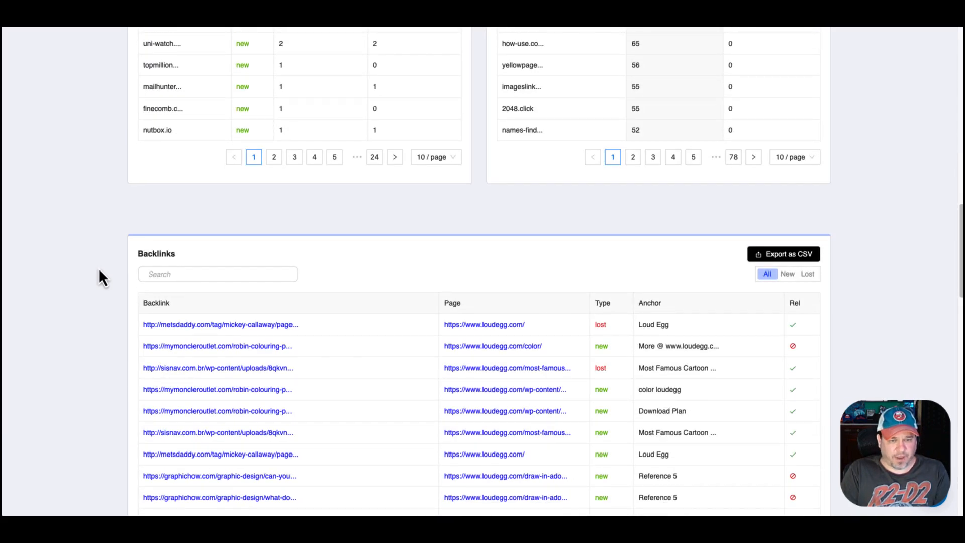
scroll(98, 276, down, 1)
scroll(273, 390, down, 3)
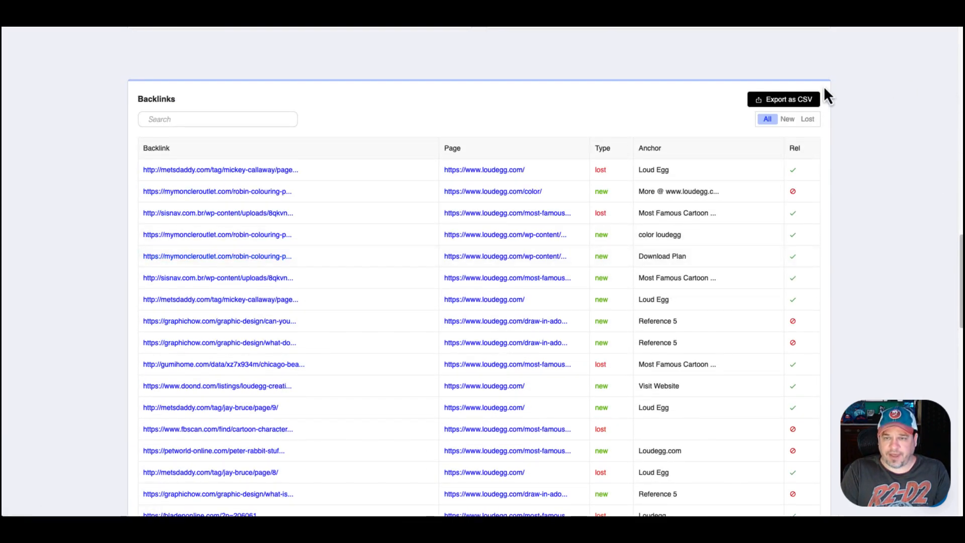
click(803, 108)
scroll(834, 121, down, 20)
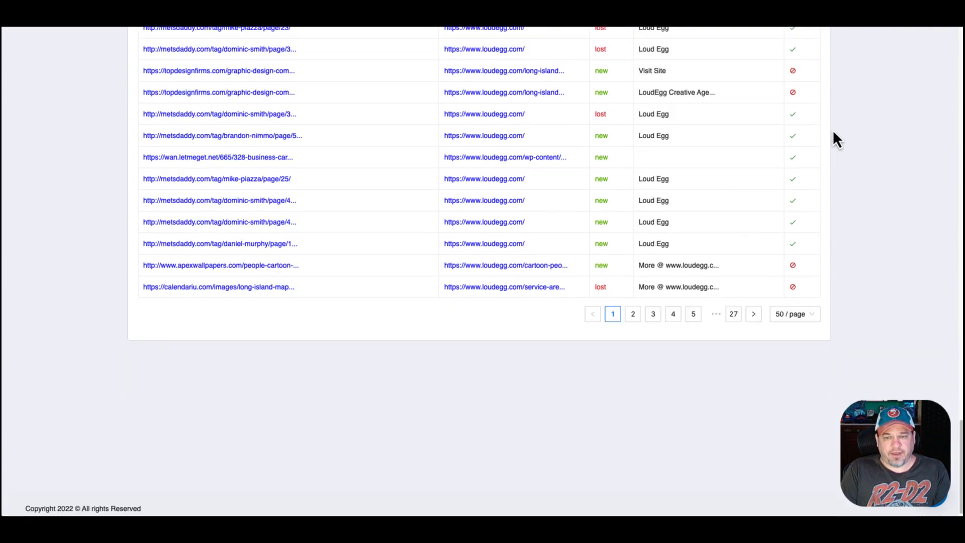
click(935, 505)
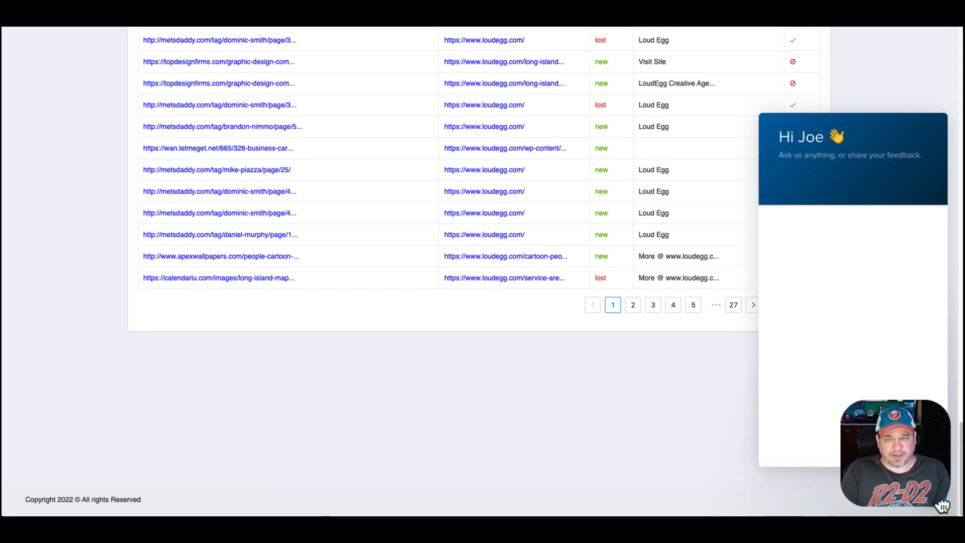
click(936, 505)
scroll(719, 161, up, 20)
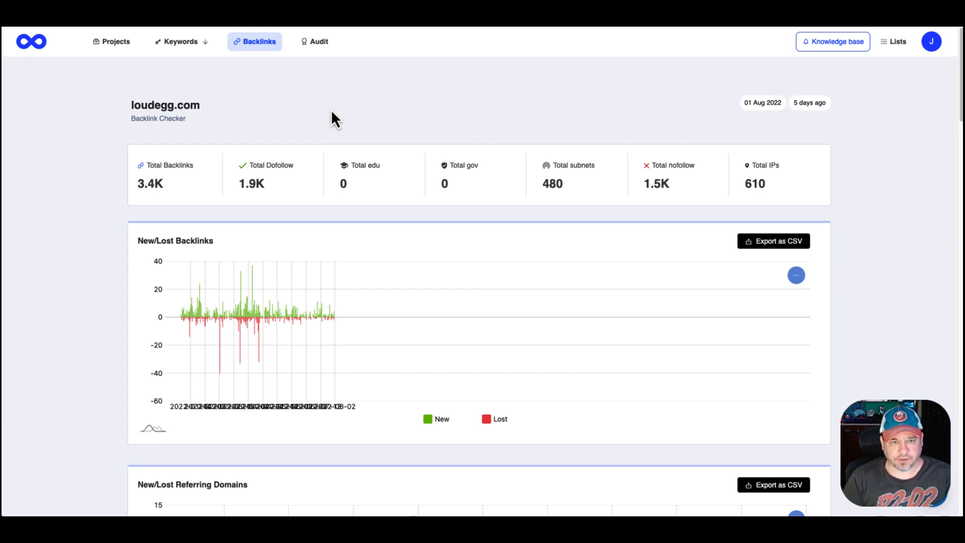
- Look at the SEO Audit tool's start page and open the AutomaticRe.com project from the projects list
click(326, 48)
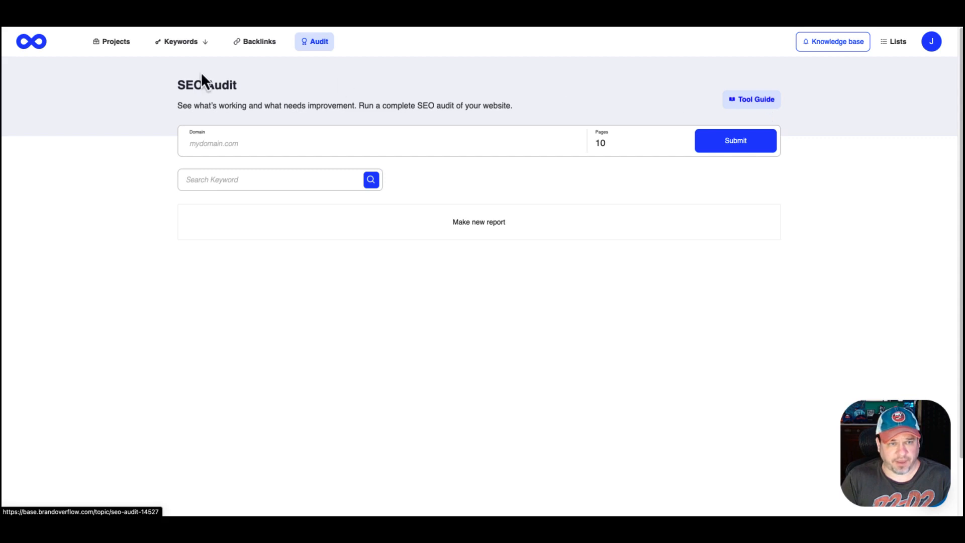
click(119, 46)
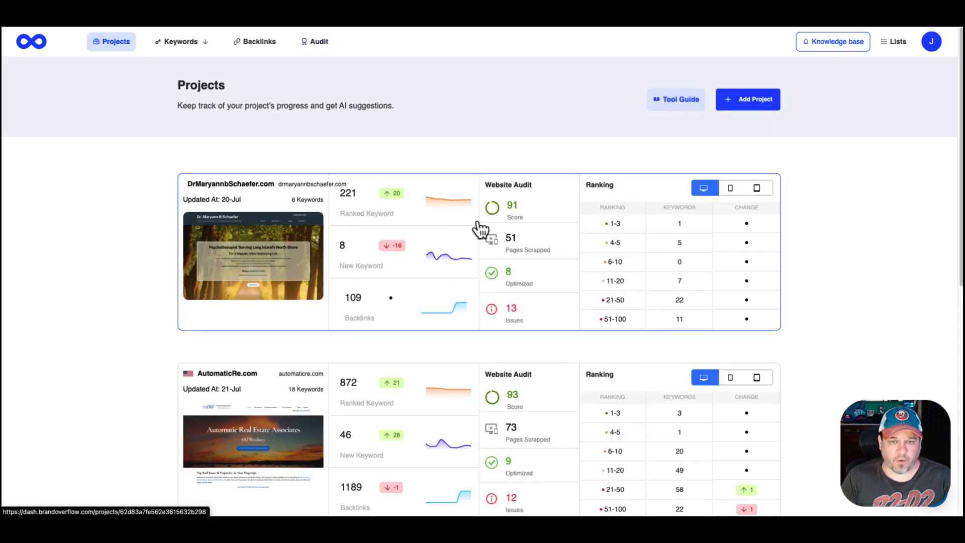
scroll(510, 214, down, 3)
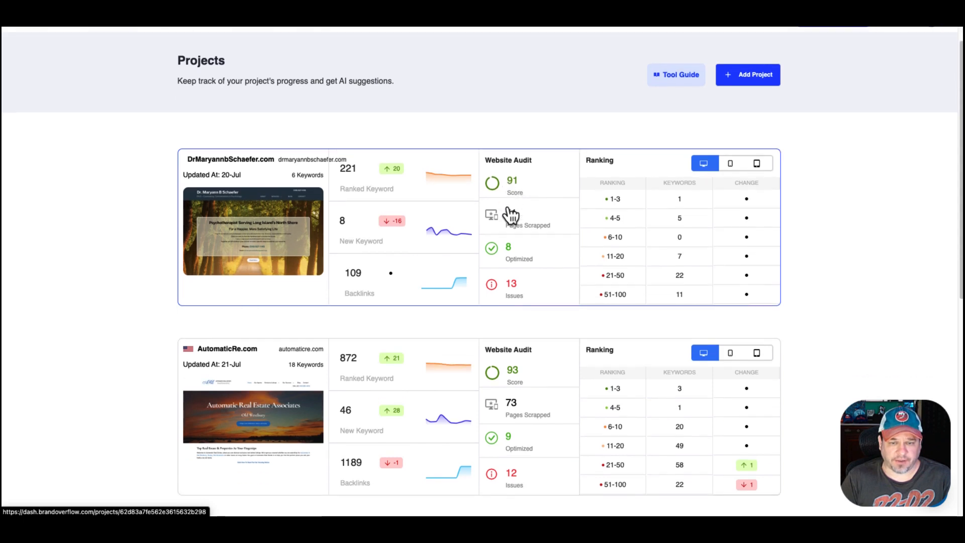
click(549, 327)
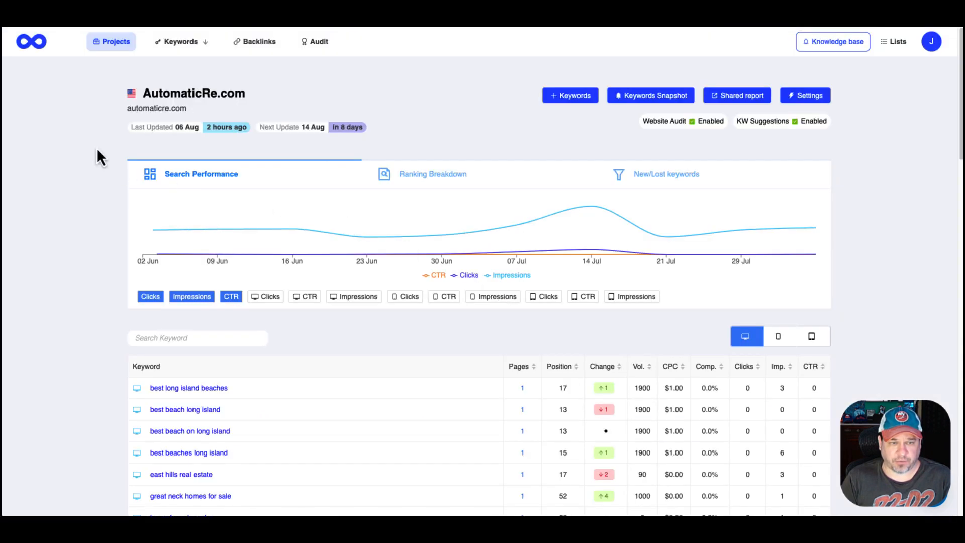
- Examine the AutomaticRe.com project's search performance, keyword positions, traffic figures, web audit and backlink sections
scroll(442, 145, down, 7)
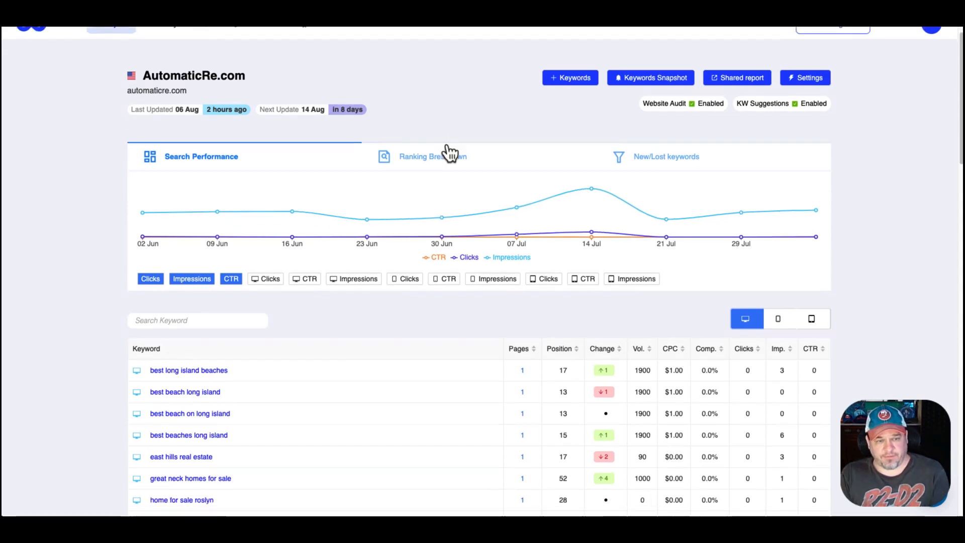
scroll(438, 149, up, 6)
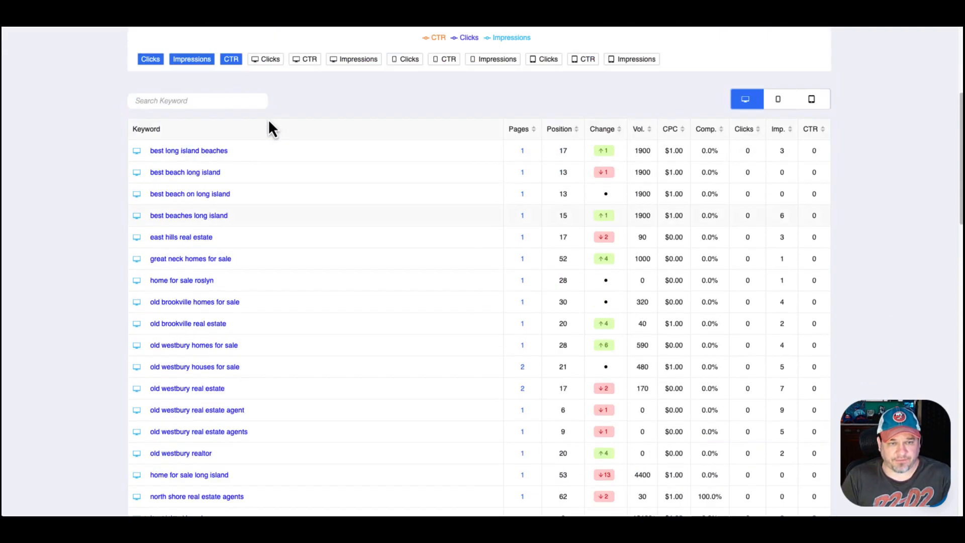
scroll(493, 356, down, 14)
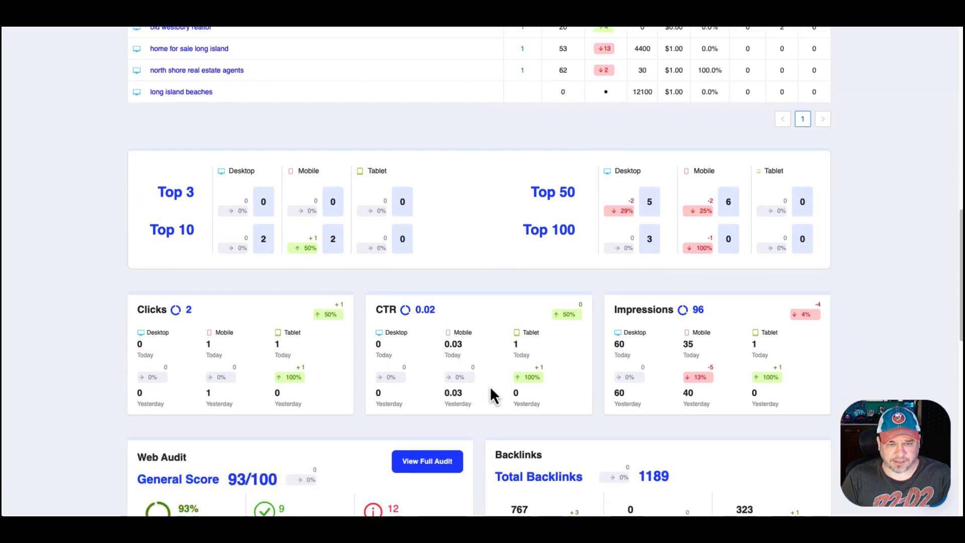
scroll(866, 377, down, 2)
scroll(774, 286, down, 4)
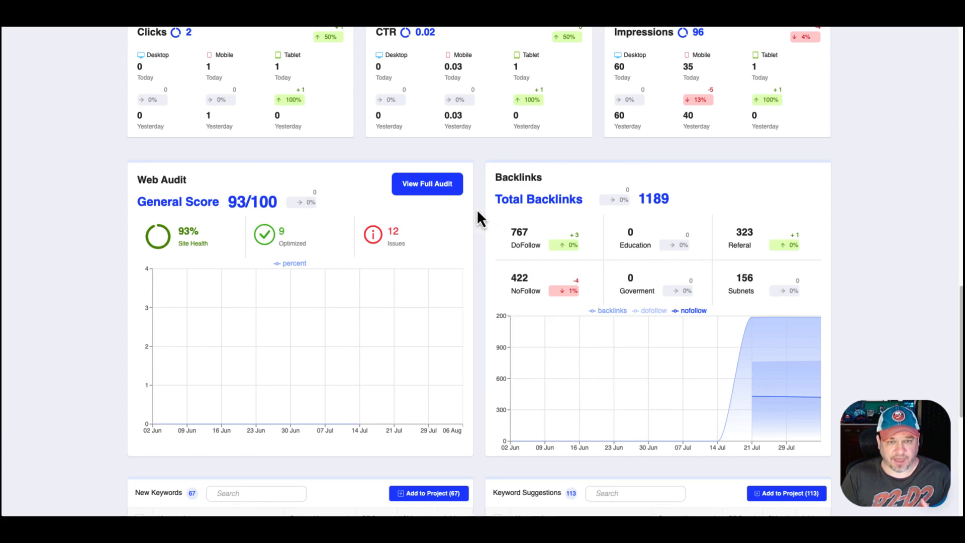
- Open the full AutomaticRe.com site audit and expand the Missing H2 issue to review its advice and affected pages
click(433, 190)
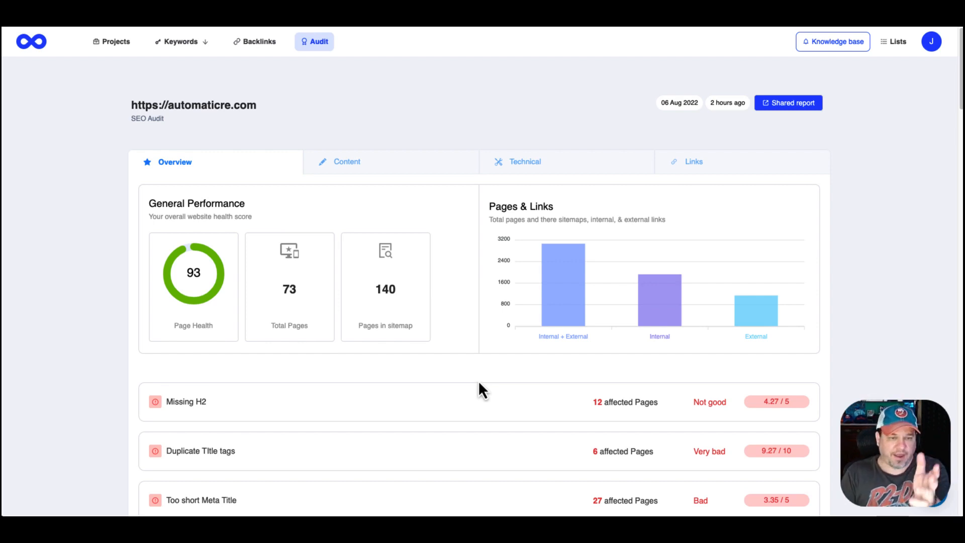
scroll(478, 387, down, 2)
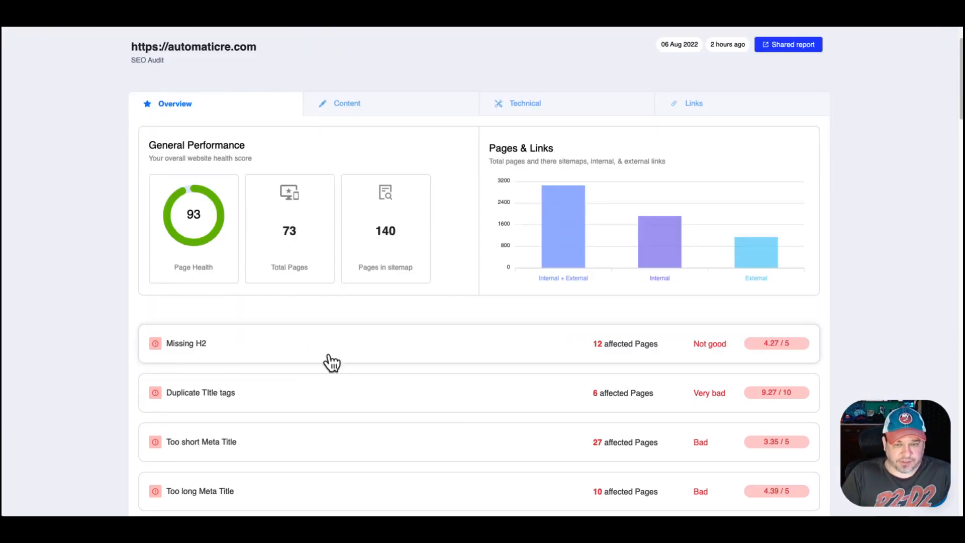
click(508, 356)
scroll(510, 357, down, 2)
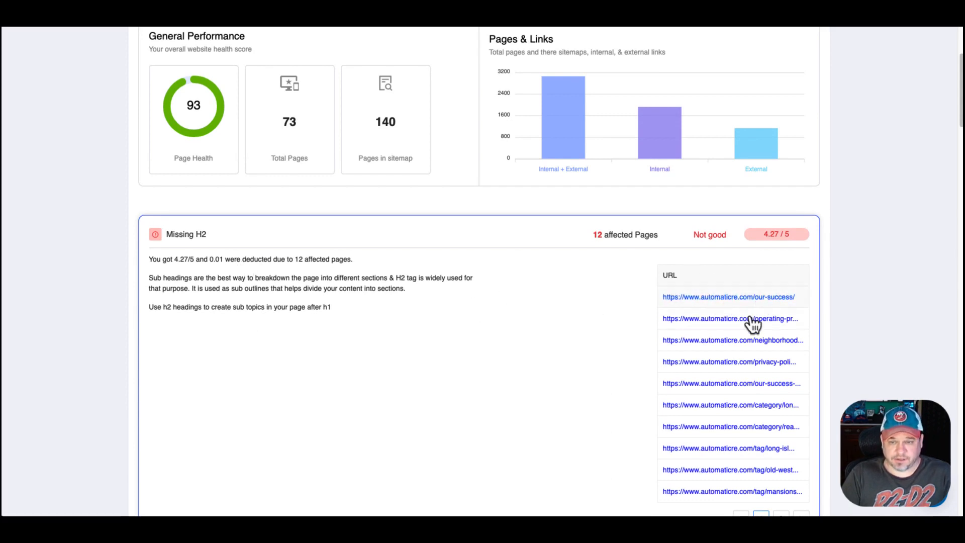
scroll(452, 296, down, 1)
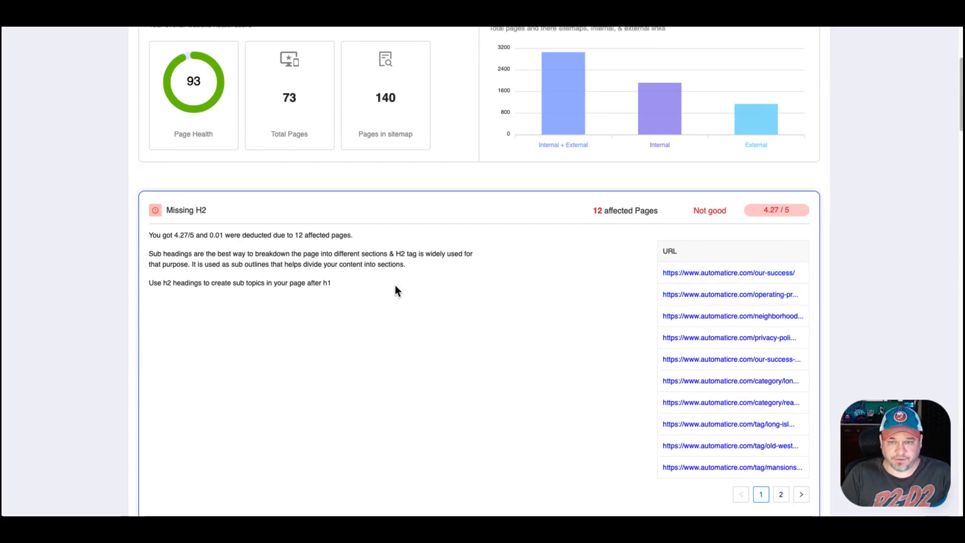
scroll(397, 293, down, 3)
scroll(441, 267, up, 1)
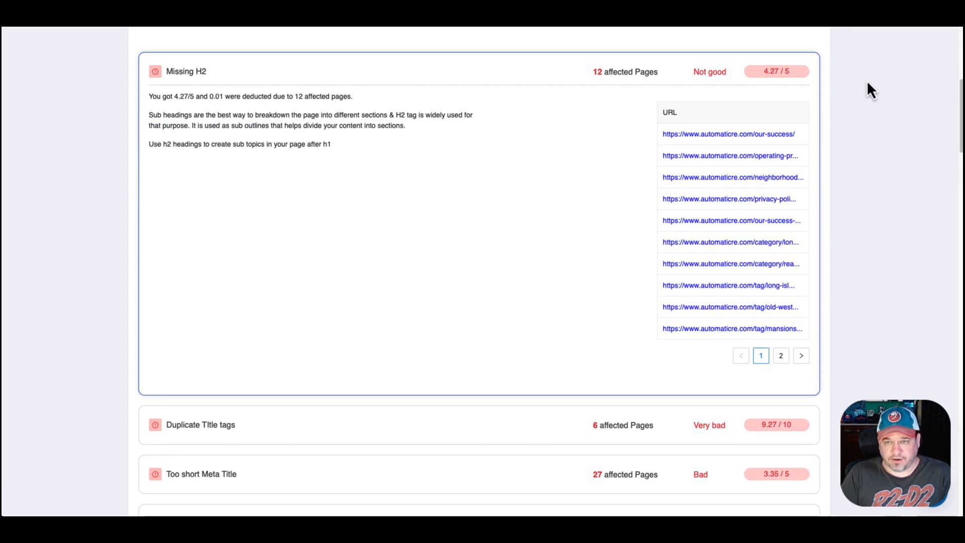
- Review the remaining issues in the audit overview, expand the Too long Meta Description issue, and return to the general performance summary
scroll(512, 278, down, 2)
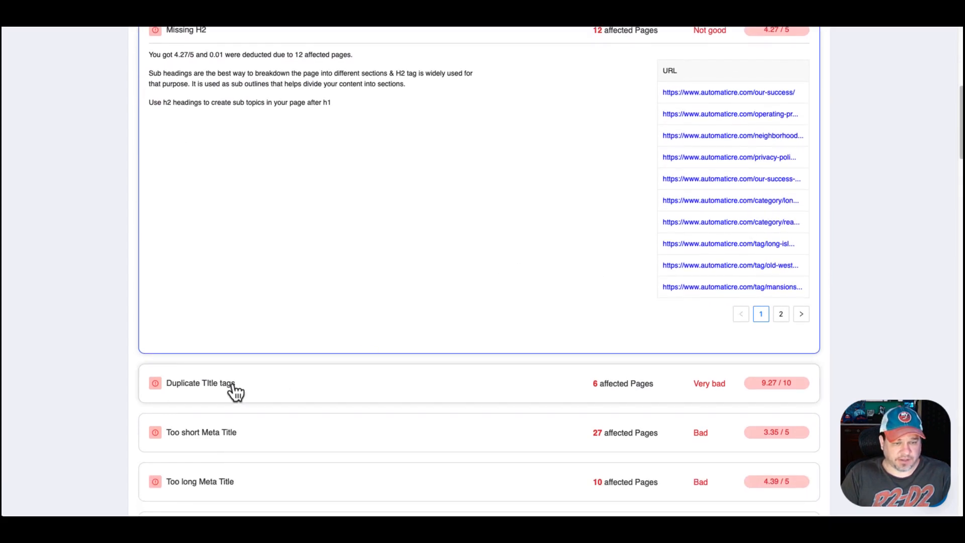
scroll(234, 390, down, 3)
scroll(226, 372, down, 2)
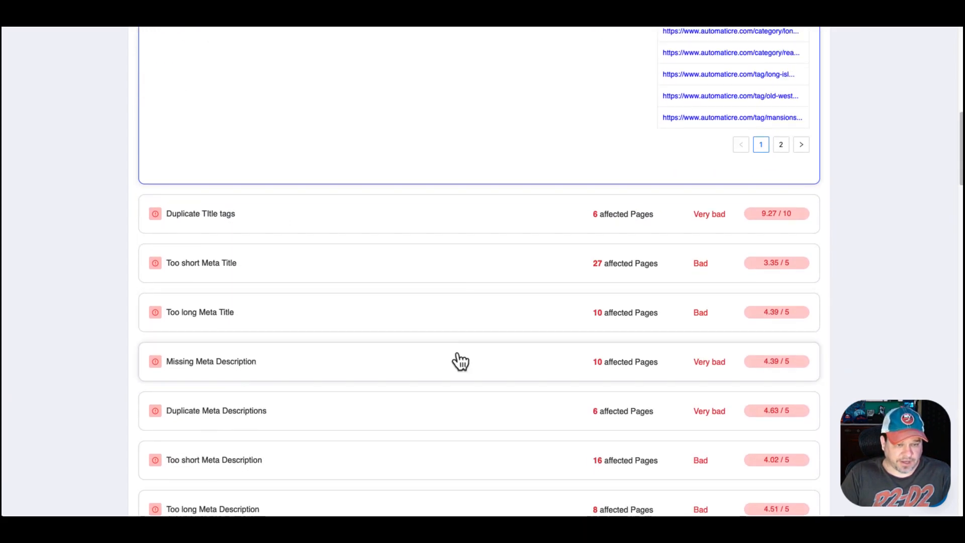
scroll(259, 400, down, 3)
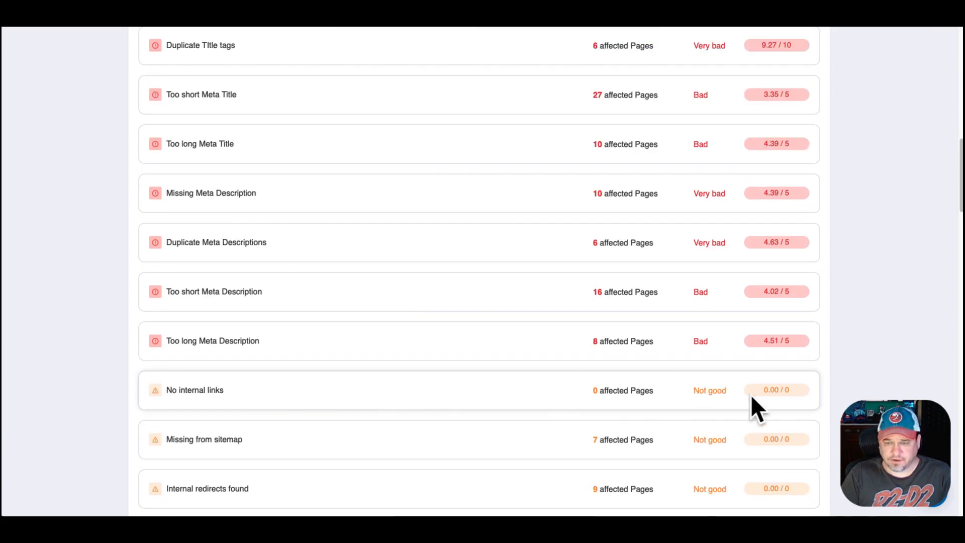
scroll(215, 381, up, 1)
click(234, 380)
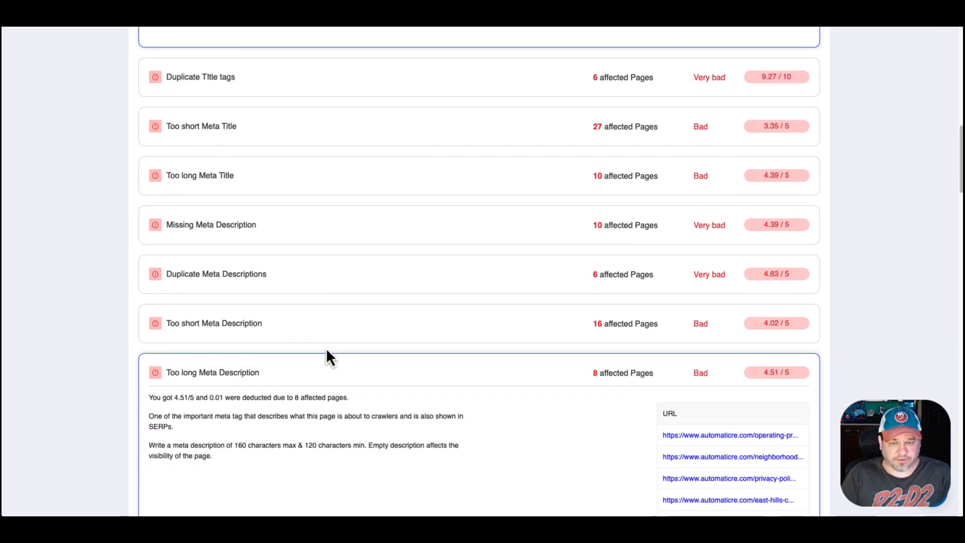
scroll(325, 352, down, 2)
scroll(565, 357, up, 12)
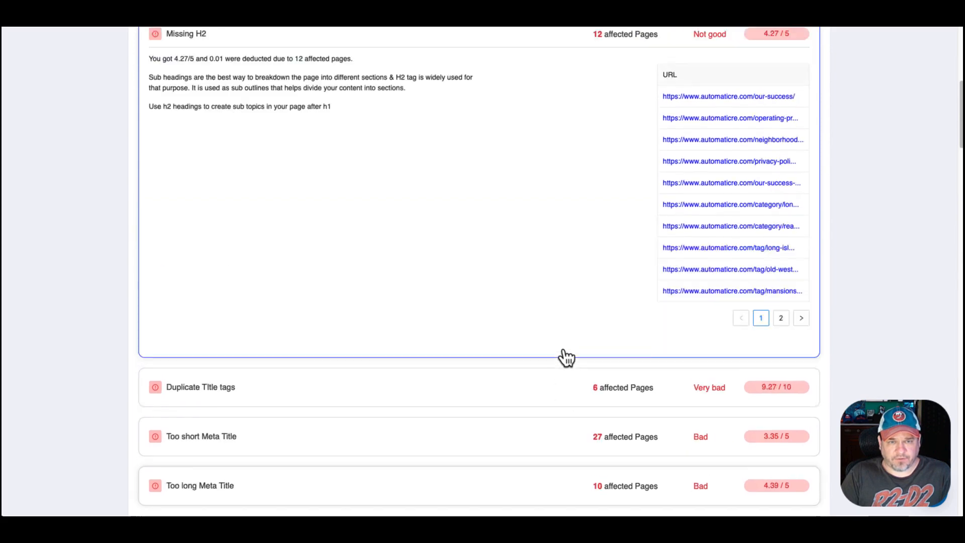
scroll(566, 357, up, 5)
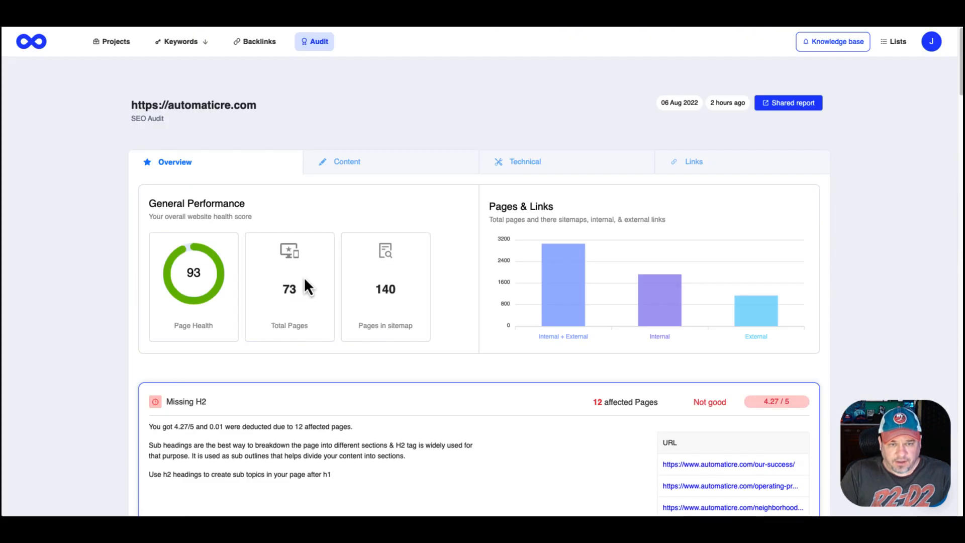
- Examine the audit's content report on page titles that are duplicate, too short, too long or missing
click(358, 172)
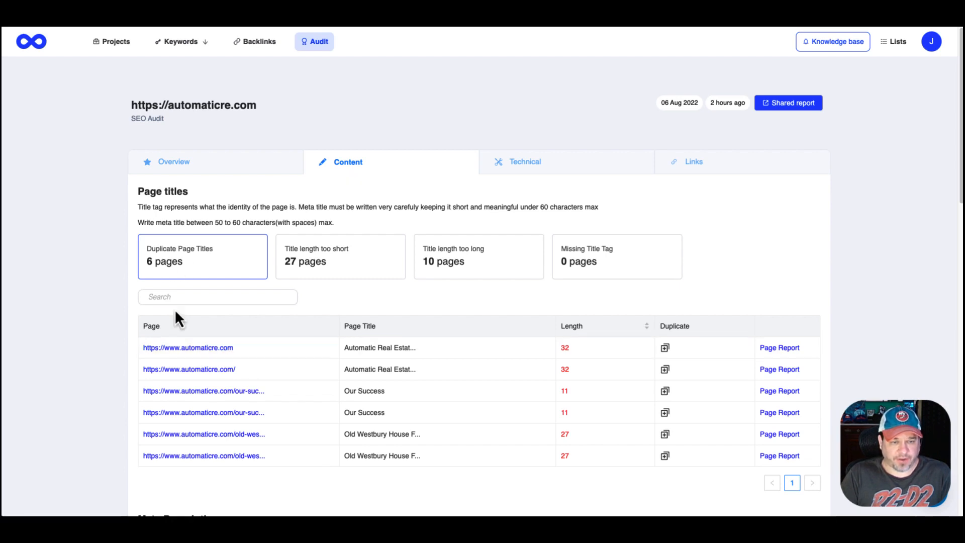
click(343, 277)
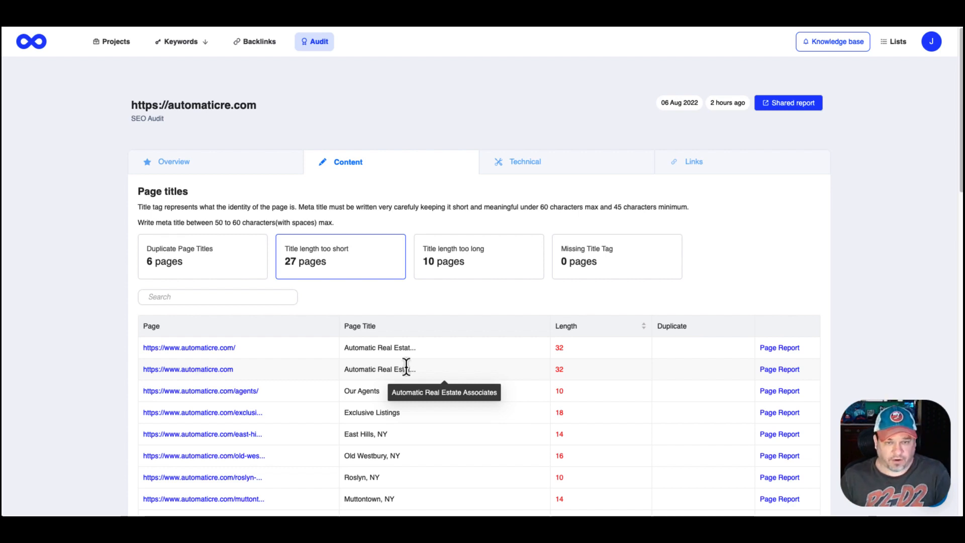
click(478, 254)
click(618, 260)
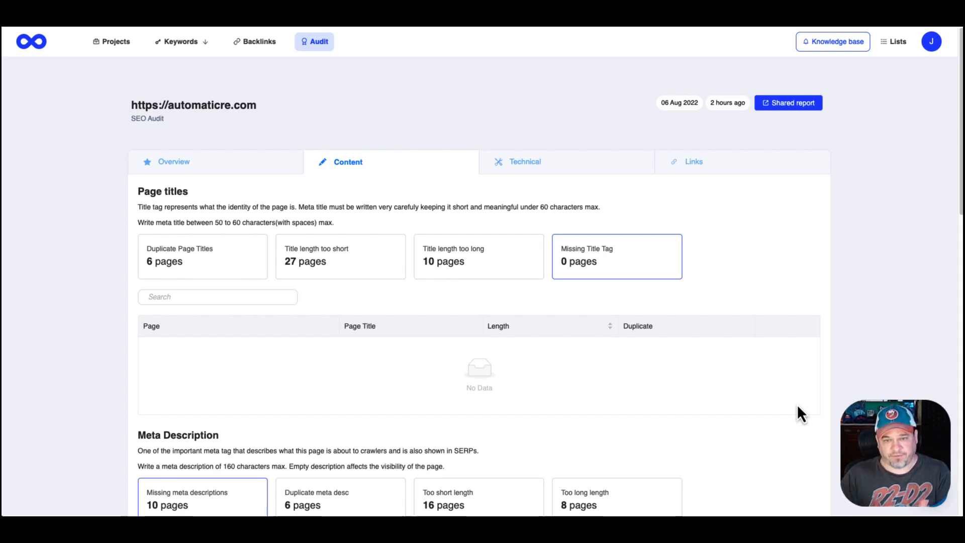
- Look at the audit's technical indexation report and its broken and internal links report, and return to the projects list
click(565, 166)
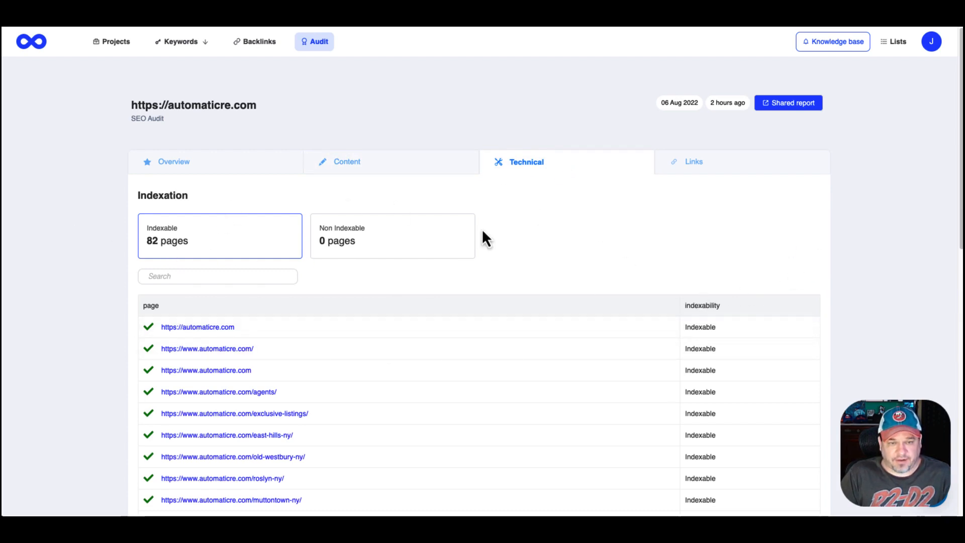
click(711, 170)
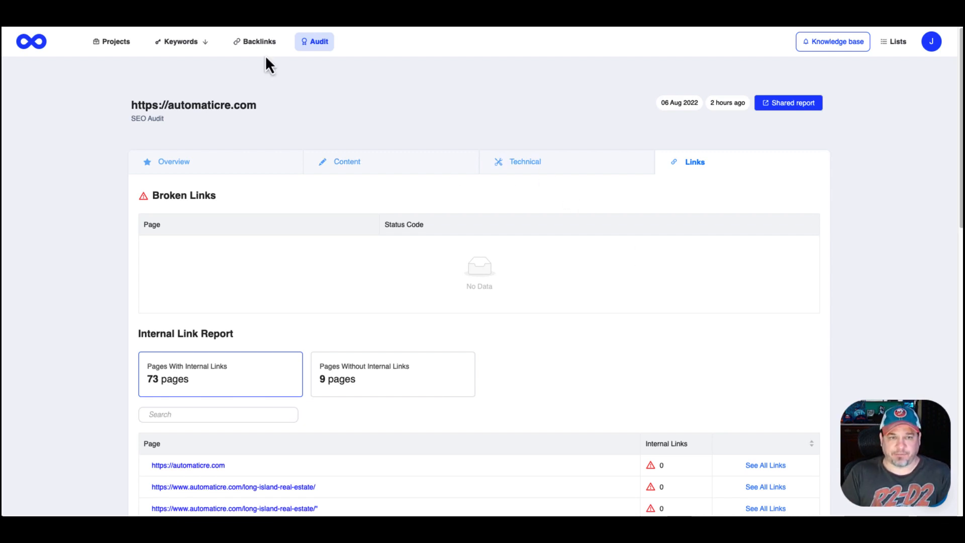
click(119, 45)
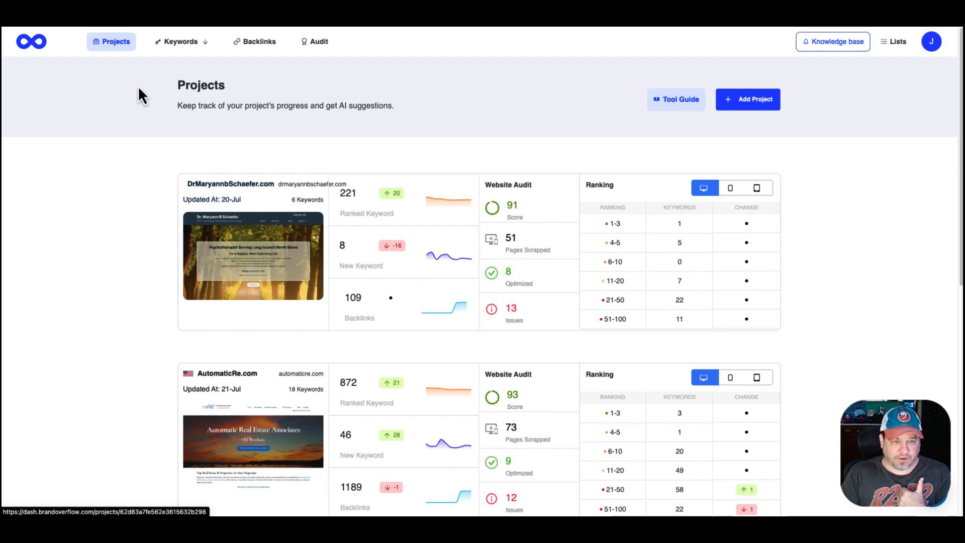
- Compare the keyword, backlink, website audit and ranking summaries of the projects in the list
scroll(493, 244, down, 6)
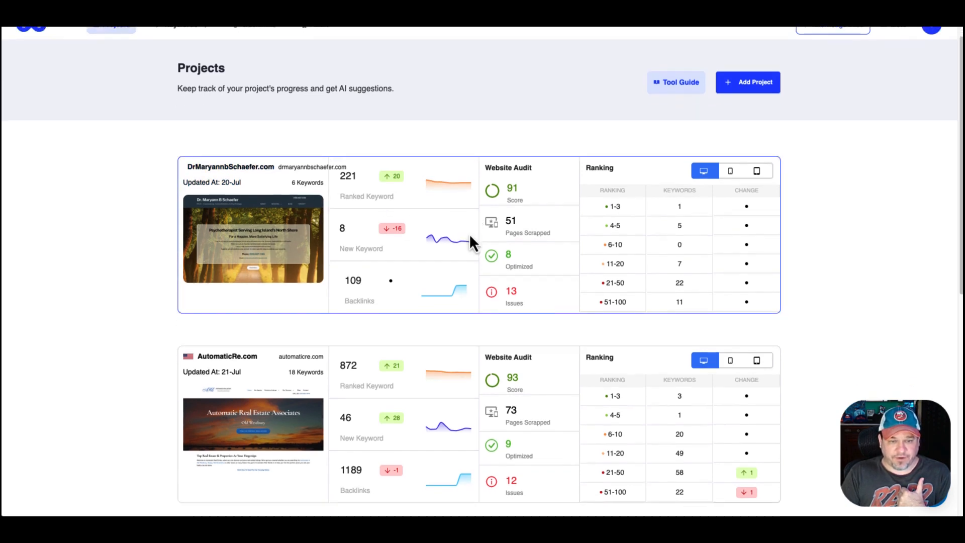
scroll(539, 263, up, 3)
scroll(540, 262, up, 4)
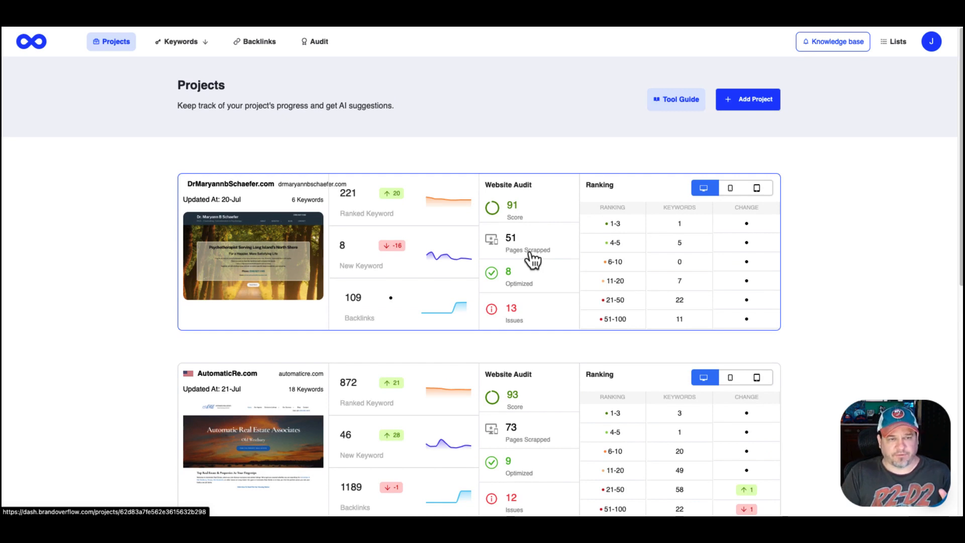
scroll(531, 259, down, 3)
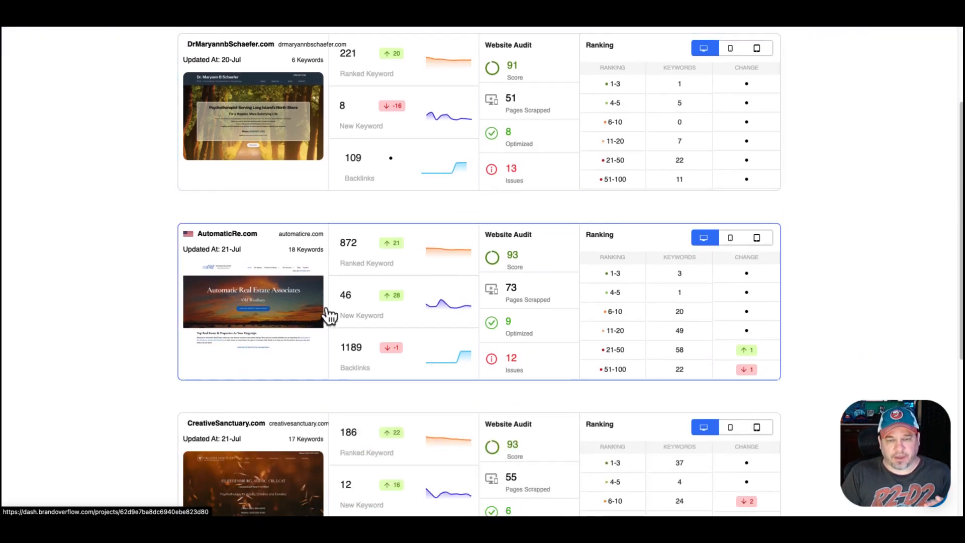
scroll(577, 251, up, 2)
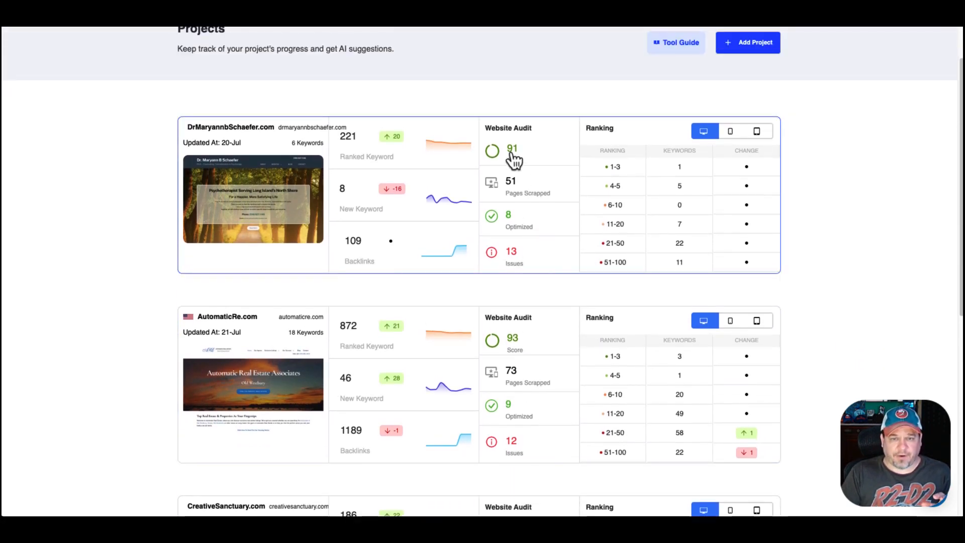
- Open the first project in the list and review its search performance, keyword positions, traffic figures, web audit and backlinks
click(359, 161)
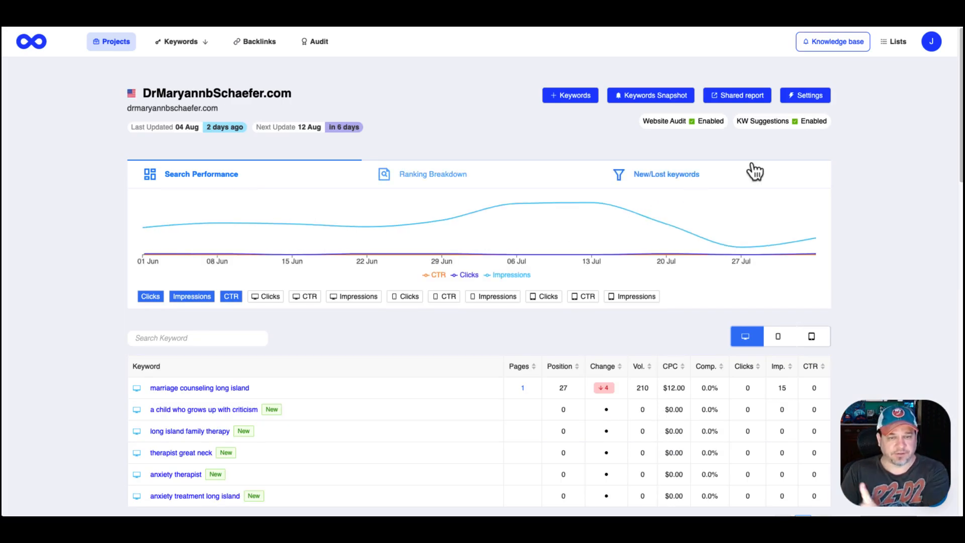
scroll(872, 272, down, 1)
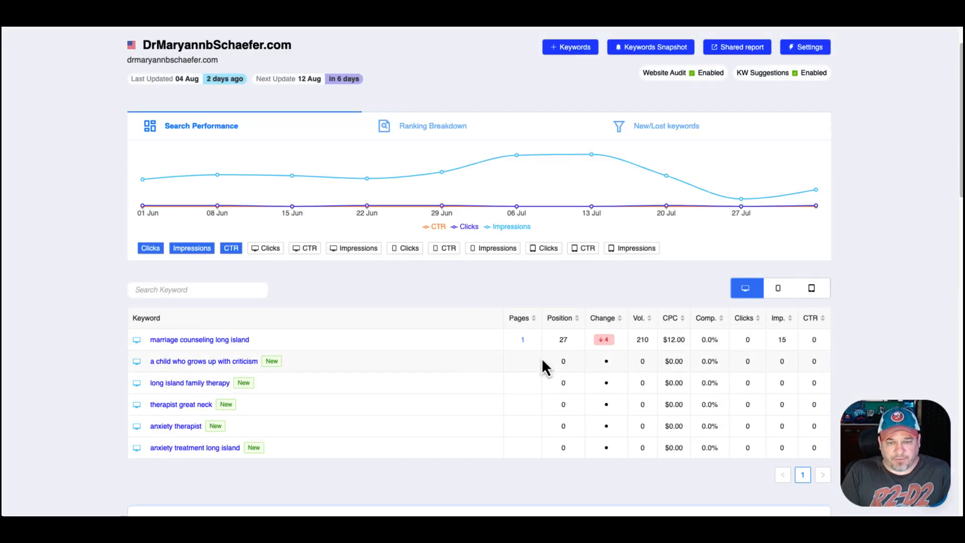
scroll(697, 358, down, 4)
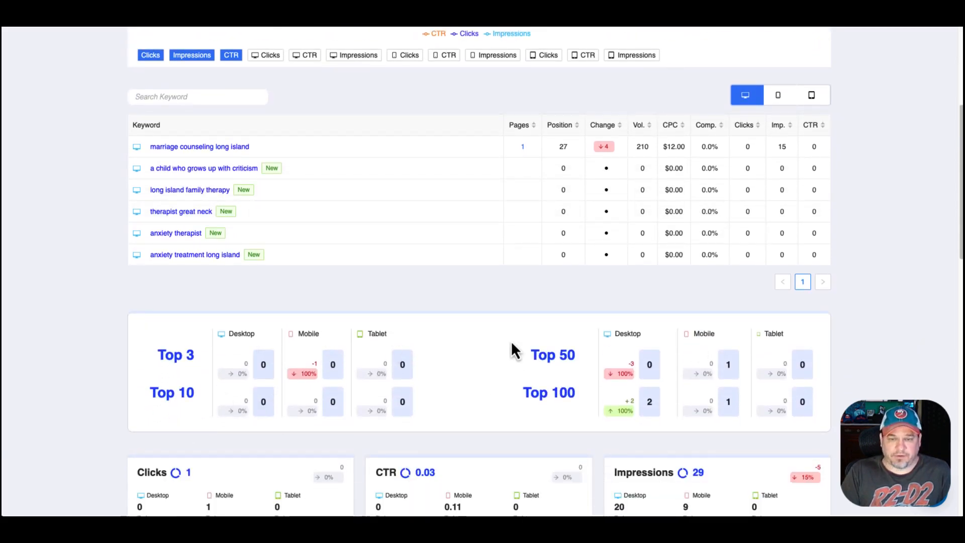
scroll(512, 343, down, 1)
scroll(515, 348, down, 3)
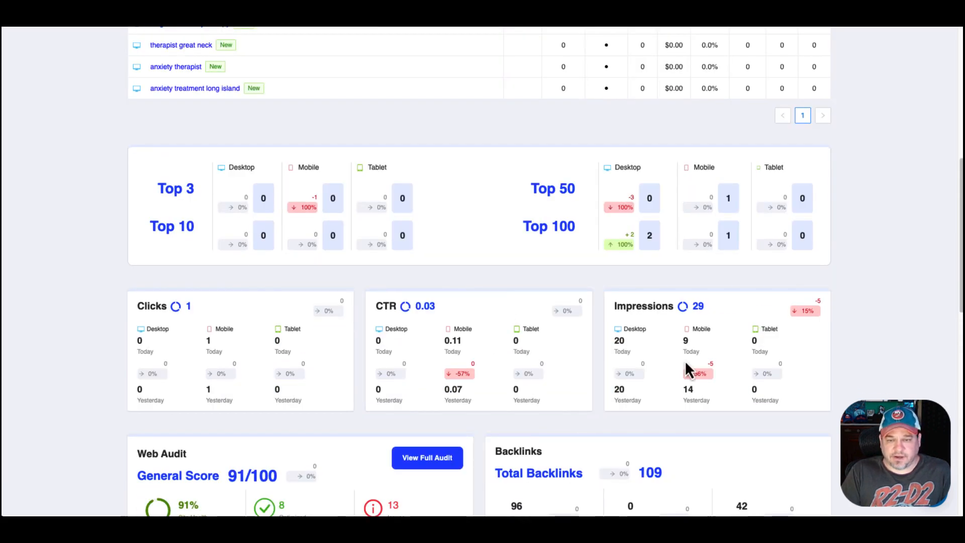
scroll(902, 342, down, 4)
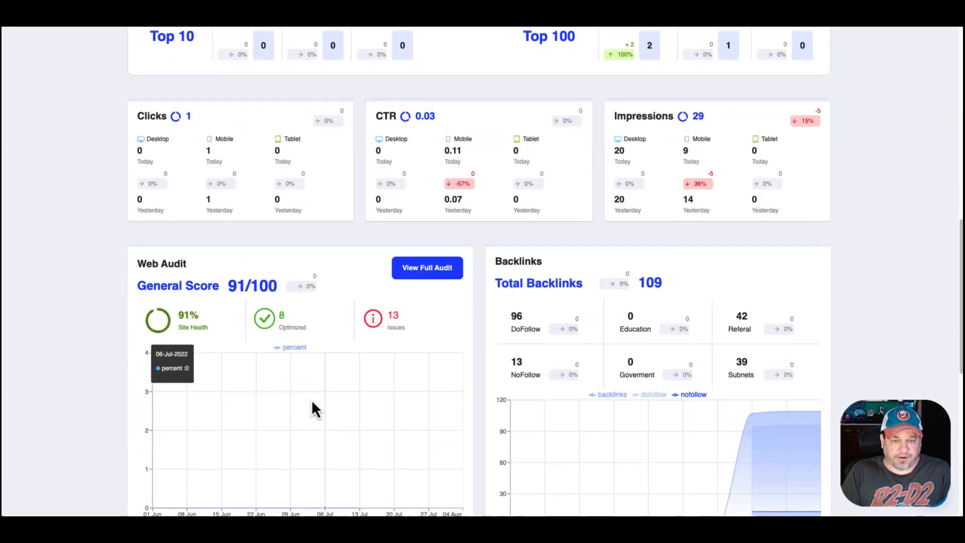
scroll(648, 287, down, 2)
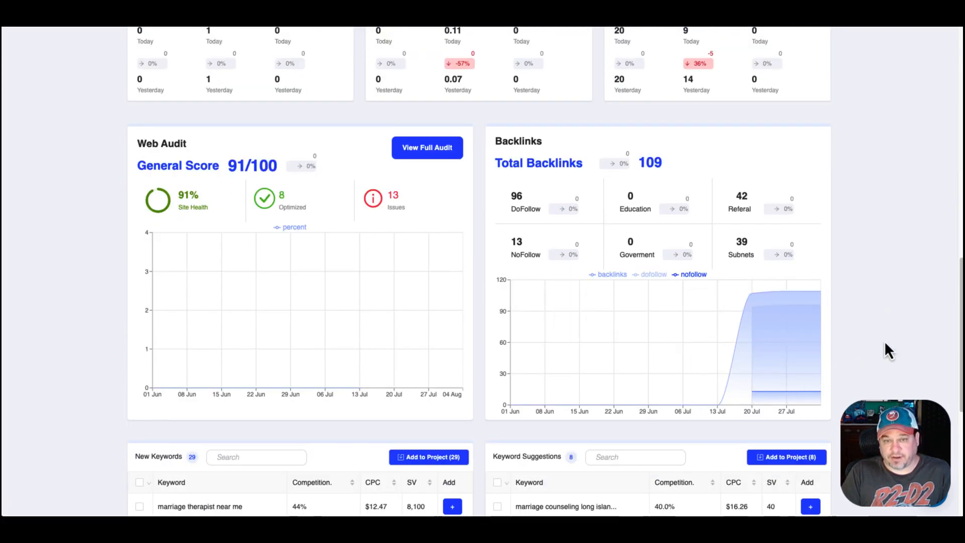
- Examine the project's new keywords and keyword suggestions, and return to its search performance chart
scroll(901, 254, down, 5)
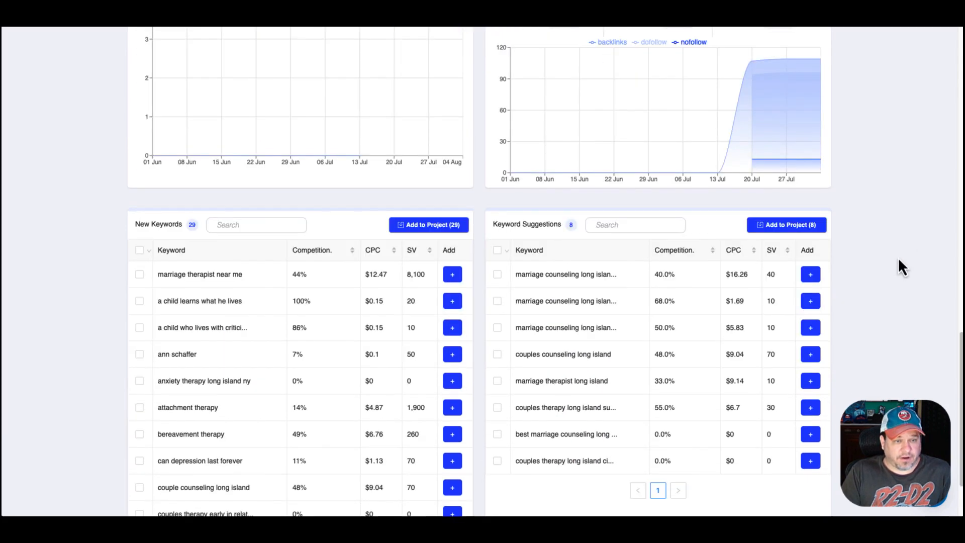
scroll(558, 329, down, 1)
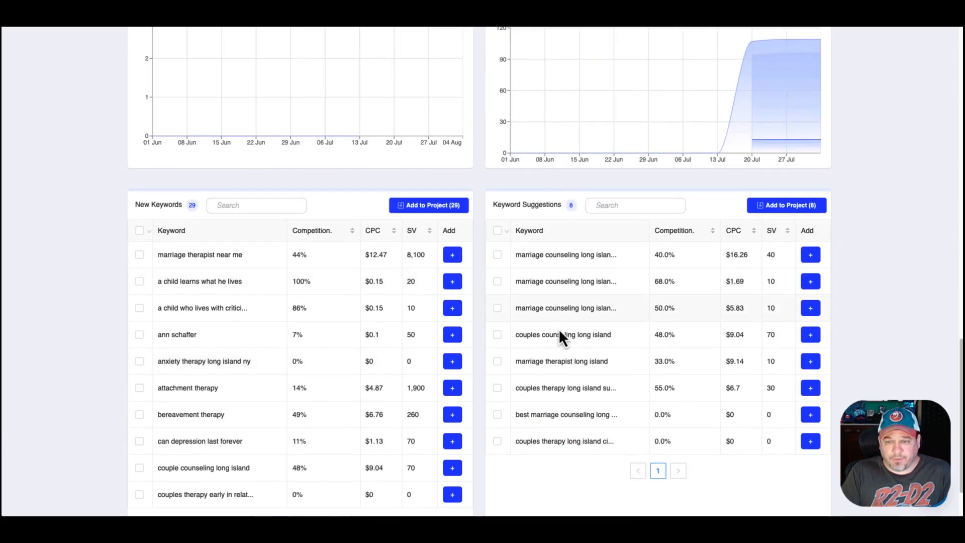
scroll(450, 243, up, 1)
click(450, 243)
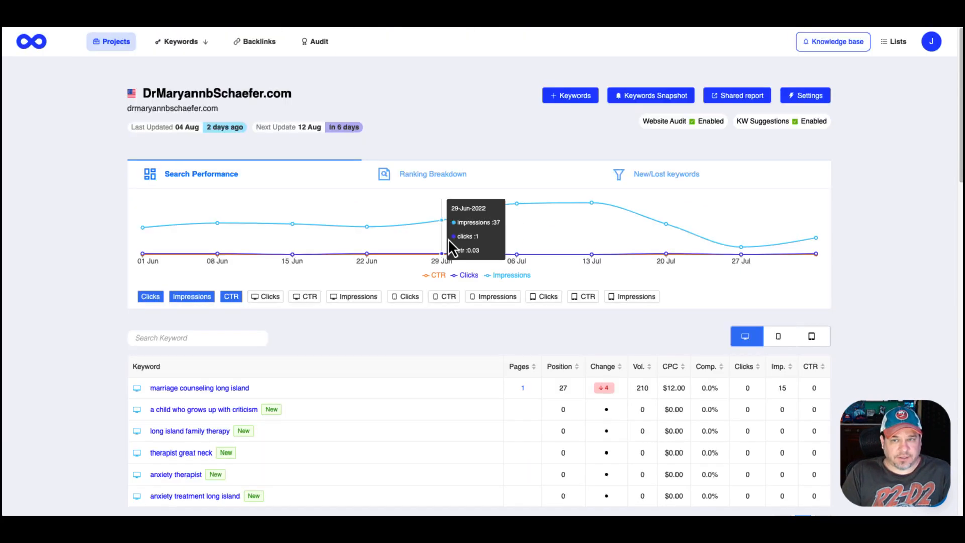
- Return to the projects list and check the account's usage limits for tracked keywords, keyword tool, backlink checker and SEO audit
click(31, 42)
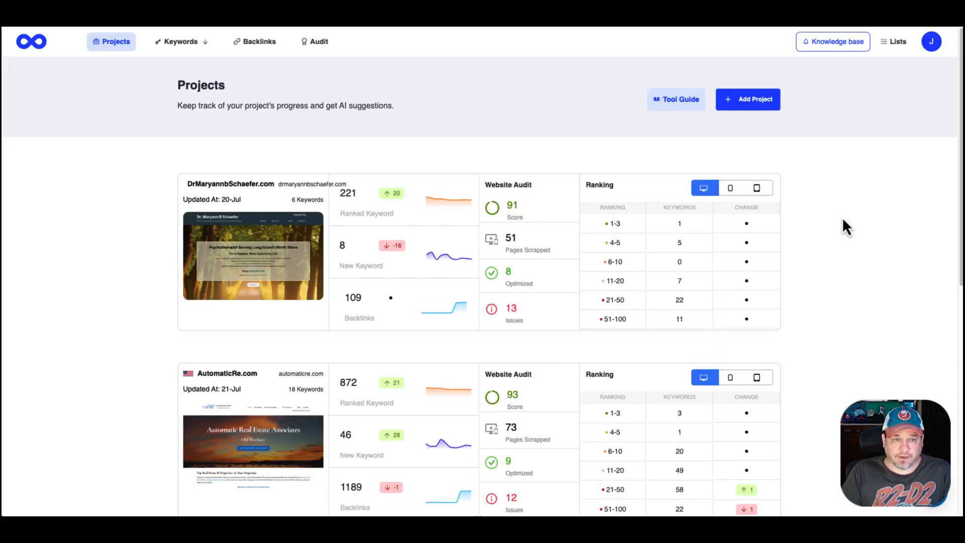
mouse_move(176, 48)
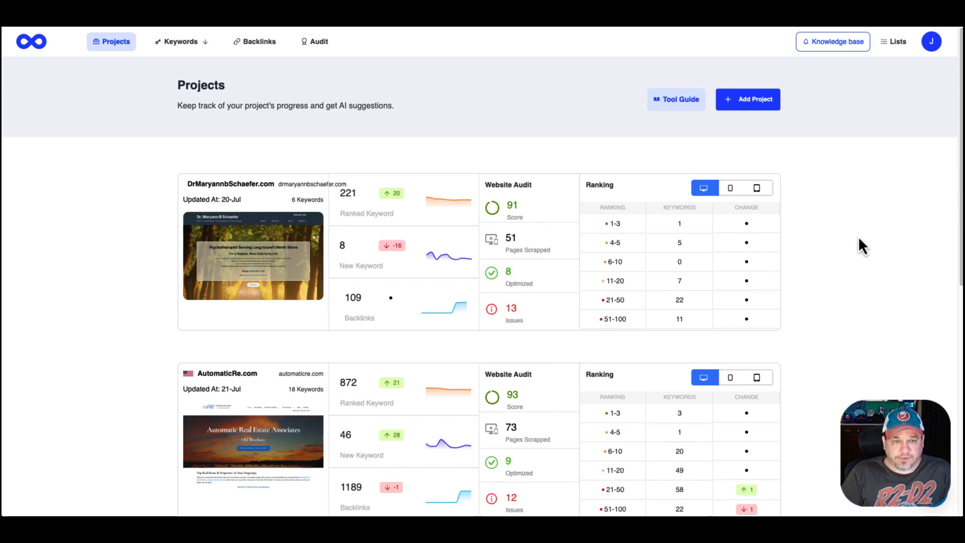
click(931, 42)
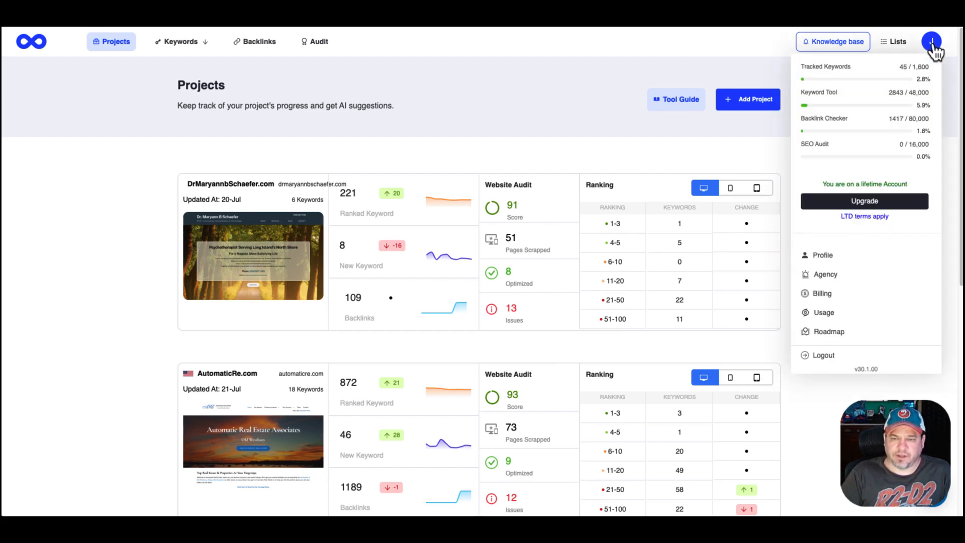
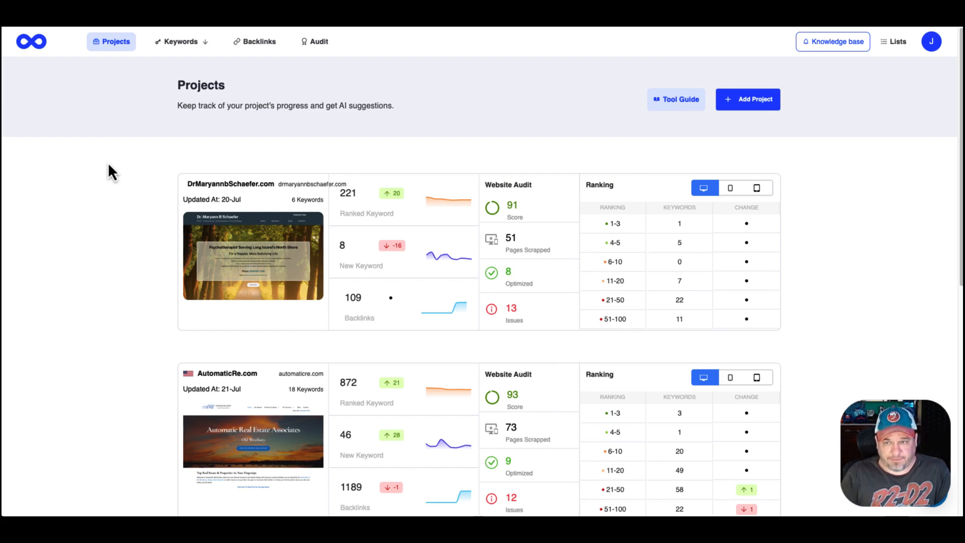
click(928, 44)
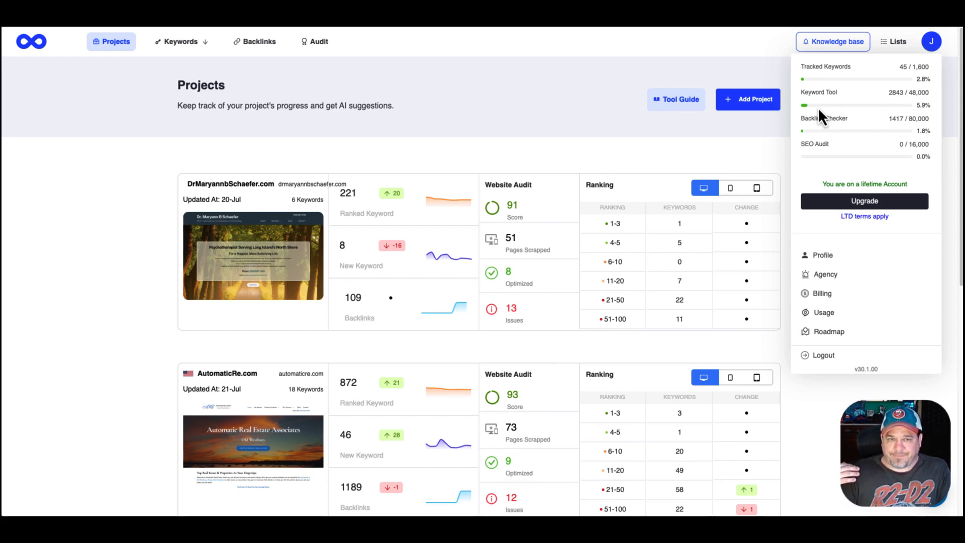
click(533, 82)
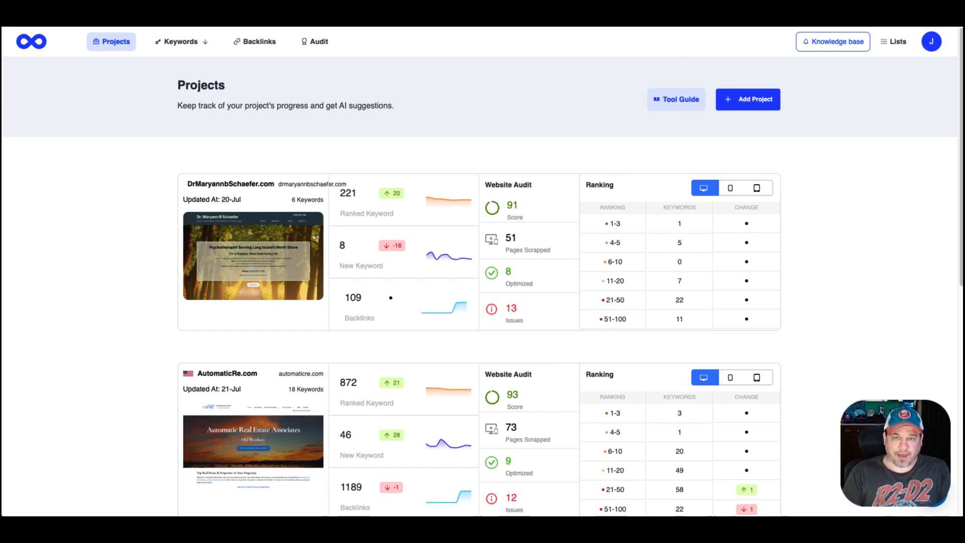
click(591, 15)
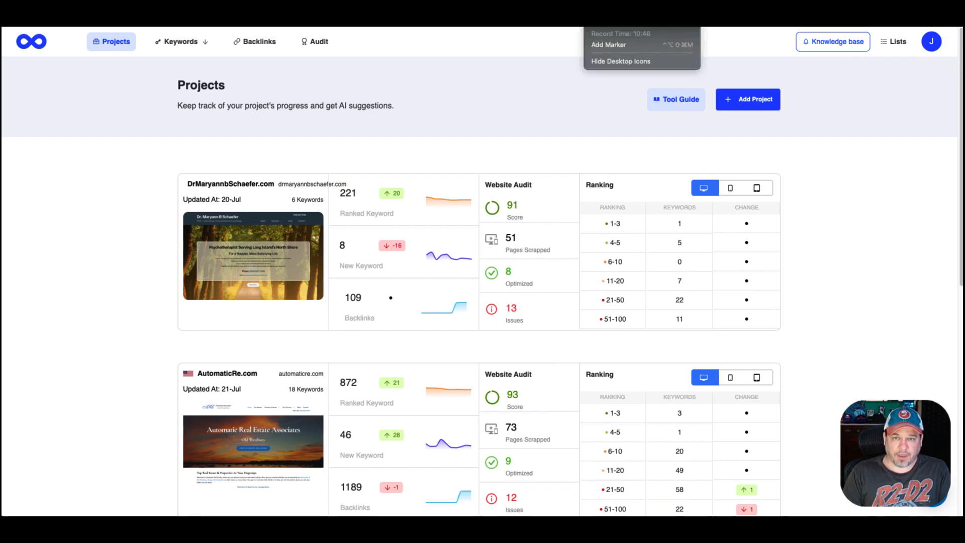